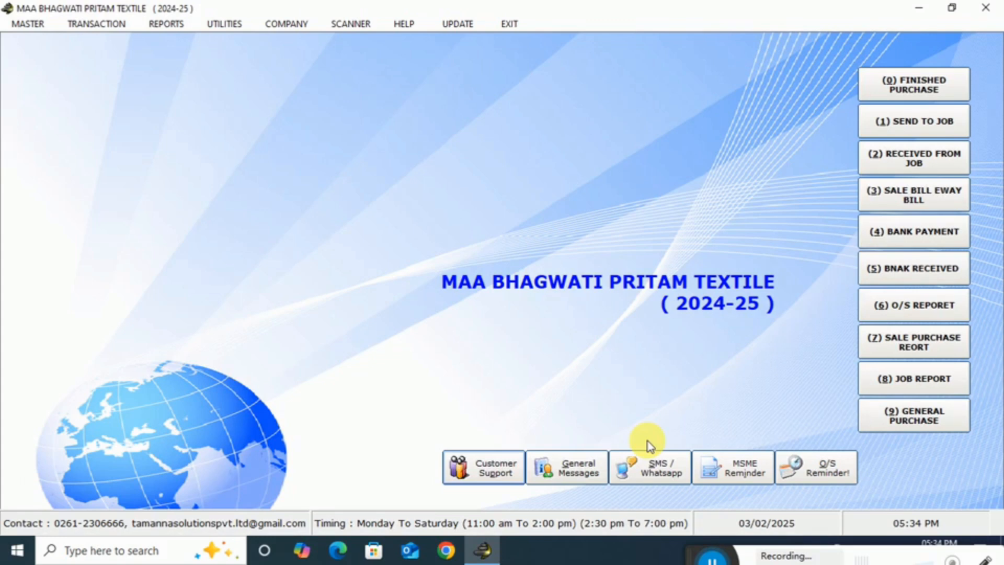
pyautogui.hotkey('alt', 't')
pyautogui.press('Down')
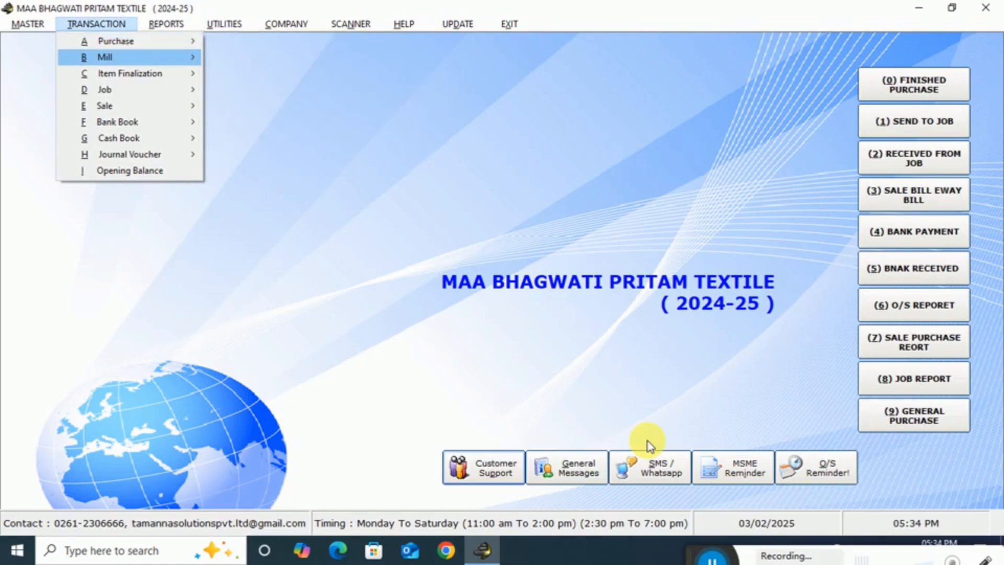
pyautogui.press('Right')
pyautogui.press('Down')
pyautogui.press('Down')
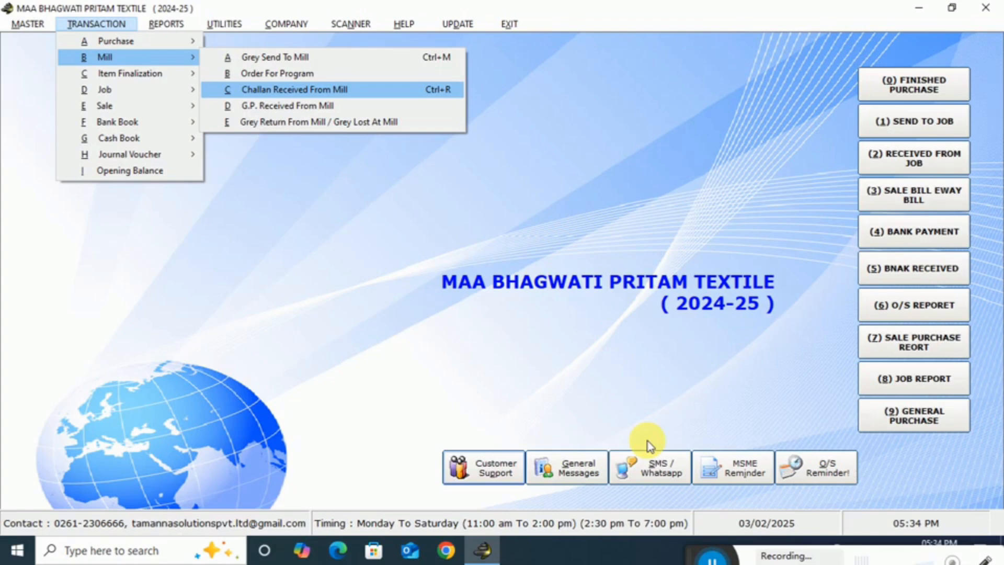
pyautogui.press('Down')
pyautogui.press('Up')
pyautogui.press('Down')
pyautogui.press('Up')
pyautogui.press('Down')
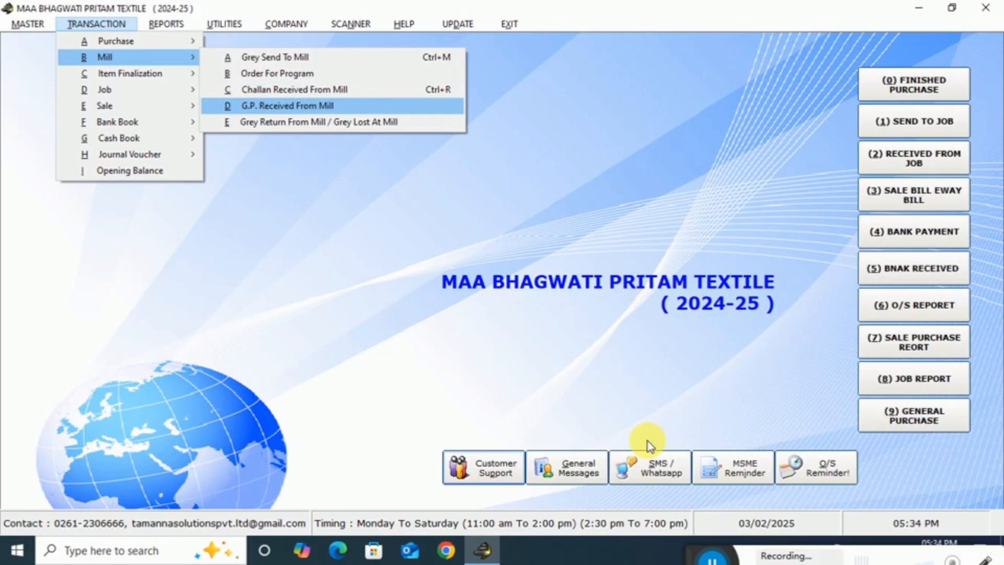
pyautogui.press('Escape')
pyautogui.press('Escape')
pyautogui.press('Escape')
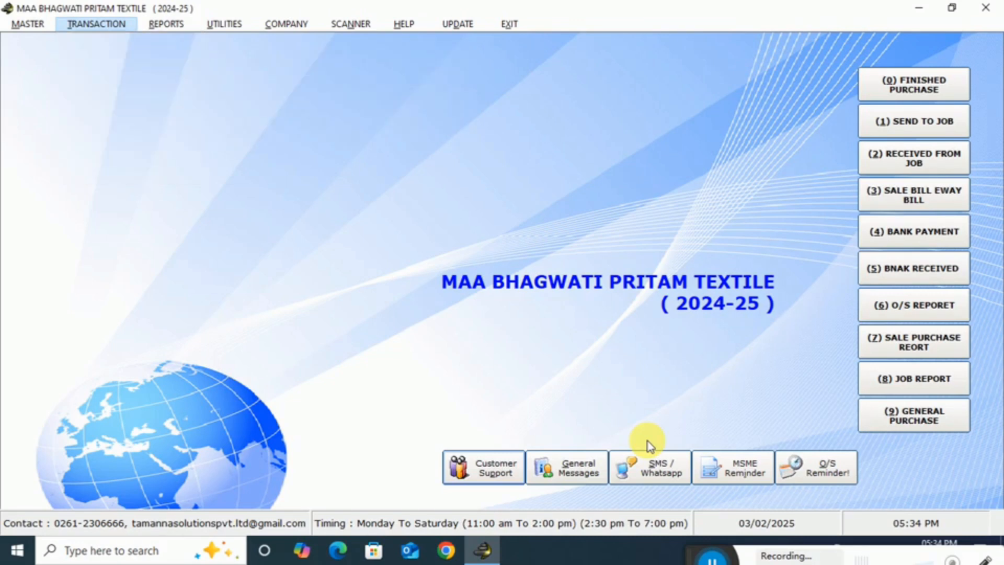
# - Open the Stock As On Date Report options from the stock reports
pyautogui.hotkey('alt', 'r')
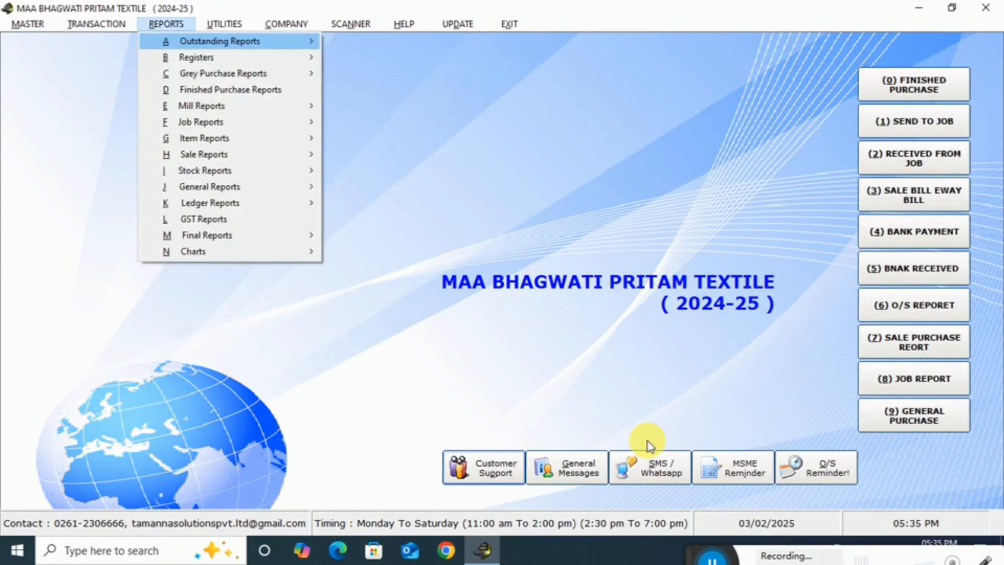
pyautogui.press('Up')
pyautogui.press('Up')
pyautogui.press('Up')
pyautogui.press('Up')
pyautogui.press('Up')
pyautogui.press('Up')
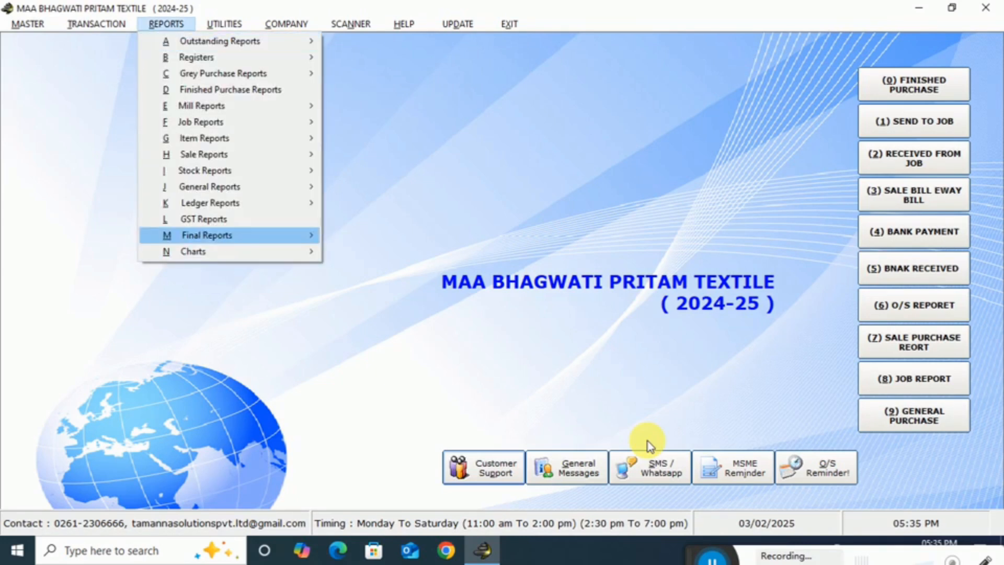
pyautogui.press('Right')
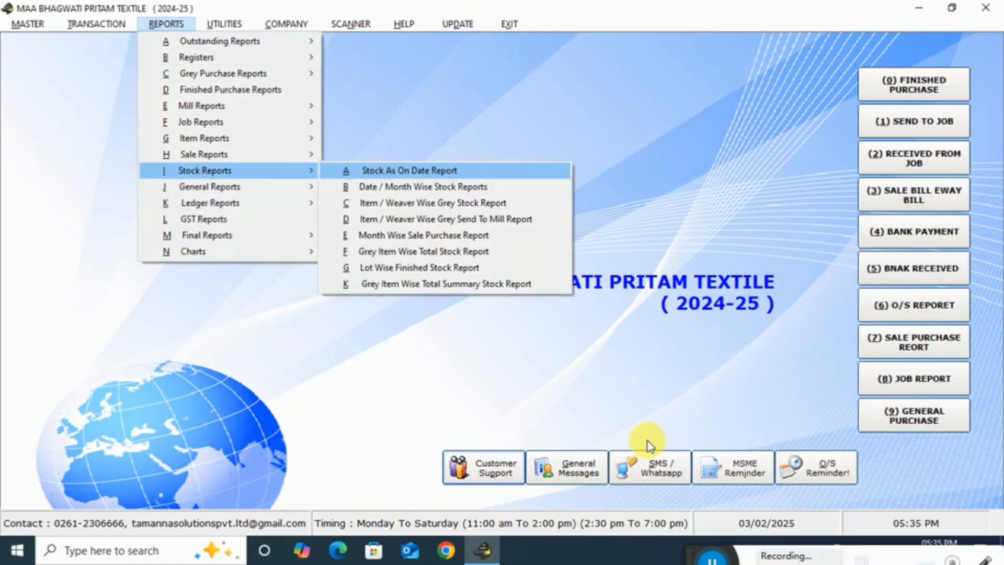
pyautogui.press('Return')
# - Show the stock report up to 31/03/2025 with the specified rates blank and all extra options off
pyautogui.press('Return')
pyautogui.press('Return')
pyautogui.press('Return')
pyautogui.press('Return')
pyautogui.press('Return')
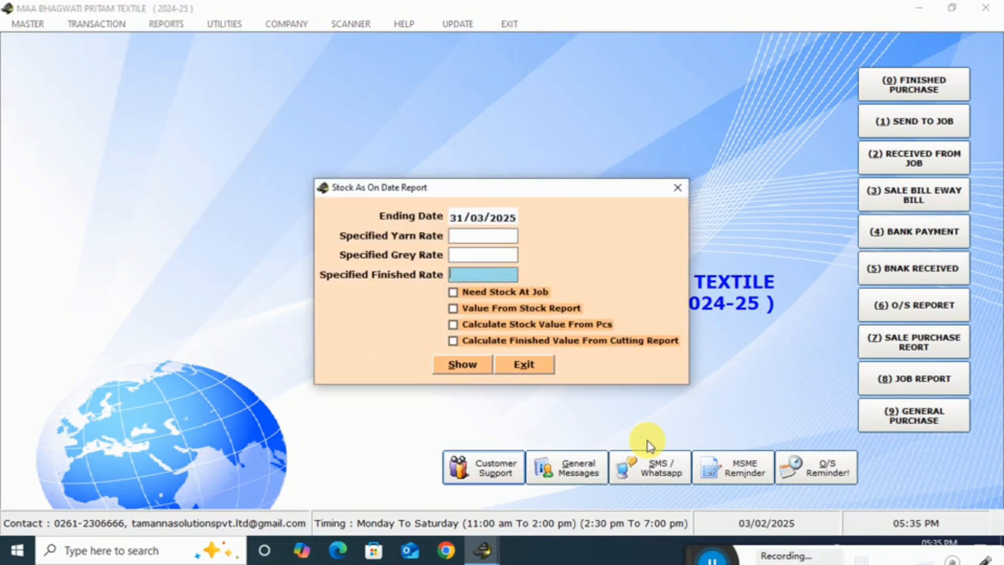
pyautogui.press('Return')
pyautogui.press('Return')
pyautogui.press('Return')
pyautogui.press('Return')
# - Compare the Grey Purchase and Grey Send To Mill meters and values in the grey stock at shop section
pyautogui.press('Down')
pyautogui.press('Down')
pyautogui.press('Down')
pyautogui.press('Down')
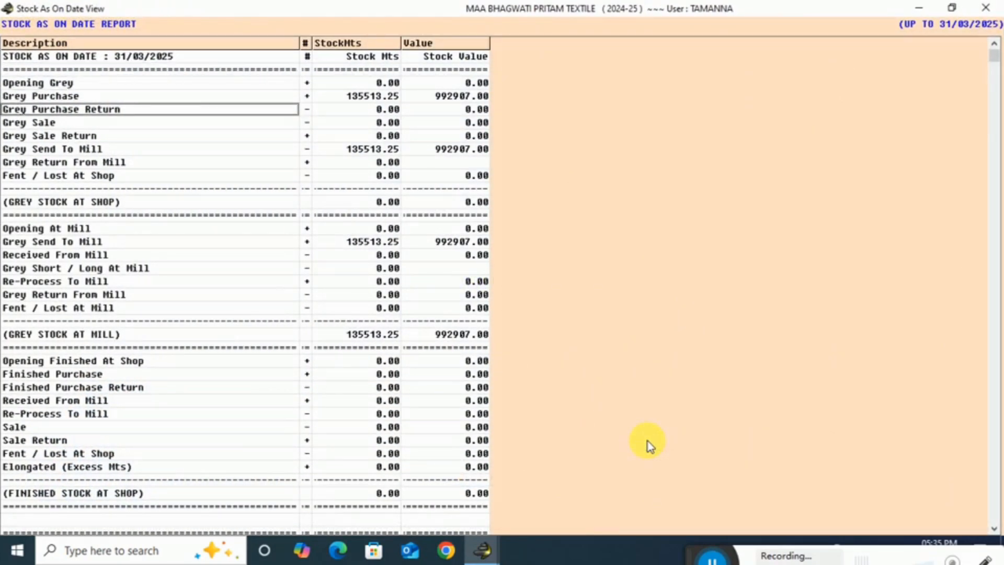
pyautogui.press('Up')
pyautogui.press('Right')
pyautogui.press('Right')
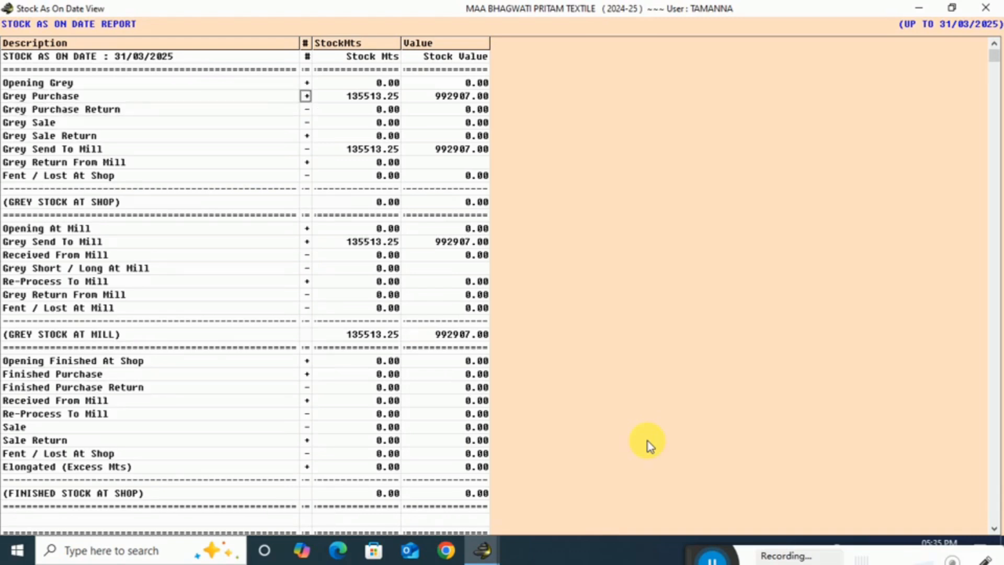
pyautogui.press('Right')
pyautogui.press('Down')
pyautogui.press('Down')
pyautogui.press('Left')
pyautogui.press('Left')
pyautogui.press('Down')
pyautogui.press('Left')
pyautogui.press('Down')
pyautogui.press('Right')
pyautogui.press('Right')
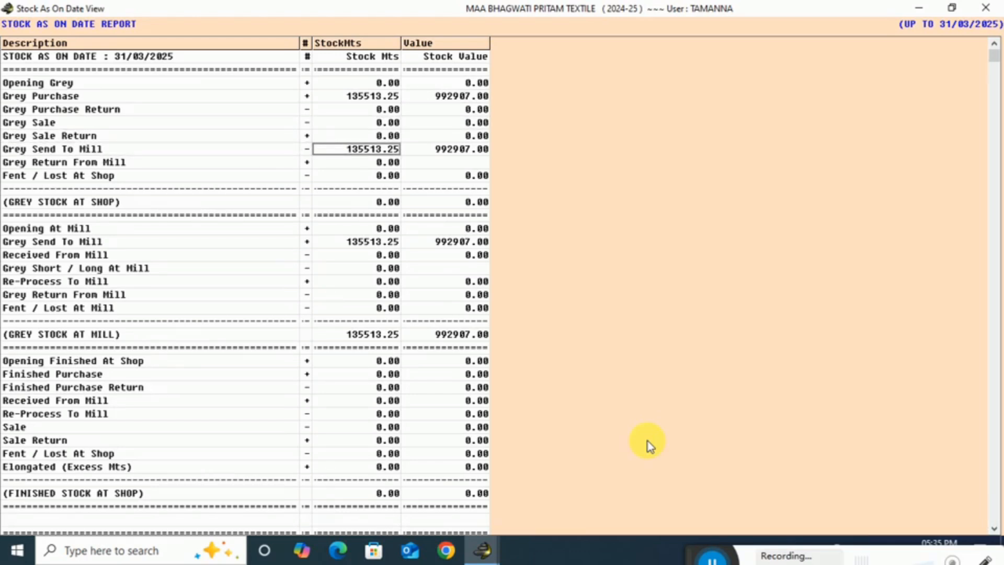
pyautogui.press('Right')
# - Check the Grey Send To Mill entry in the mill section against the Grey Stock At Shop balance
pyautogui.press('Down')
pyautogui.press('Down')
pyautogui.press('Down')
pyautogui.press('Down')
pyautogui.press('Down')
pyautogui.press('Down')
pyautogui.press('Left')
pyautogui.press('Down')
pyautogui.press('Left')
pyautogui.press('Left')
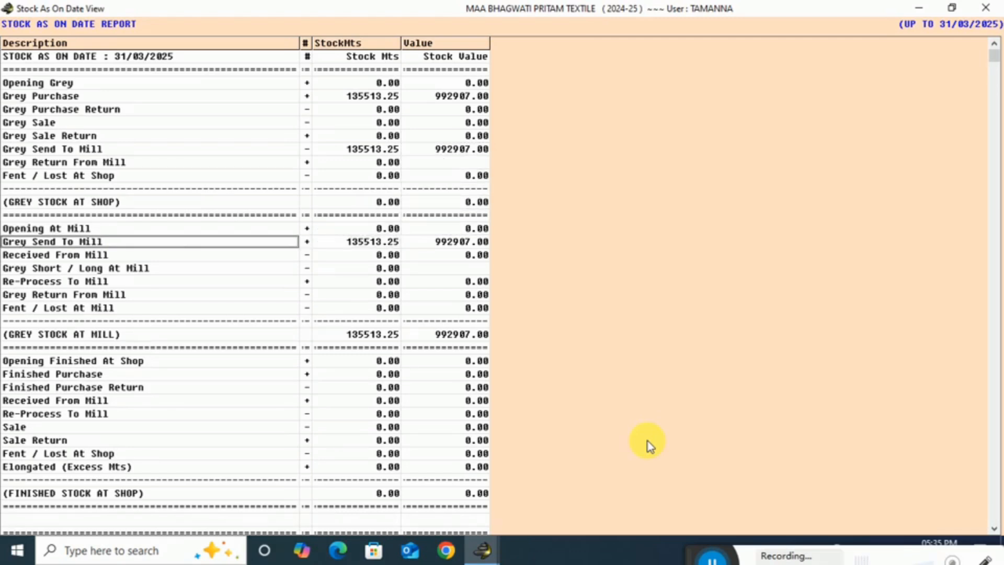
pyautogui.press('Right')
pyautogui.press('Right')
pyautogui.press('Up')
pyautogui.press('Up')
pyautogui.press('Left')
pyautogui.press('Right')
pyautogui.press('Right')
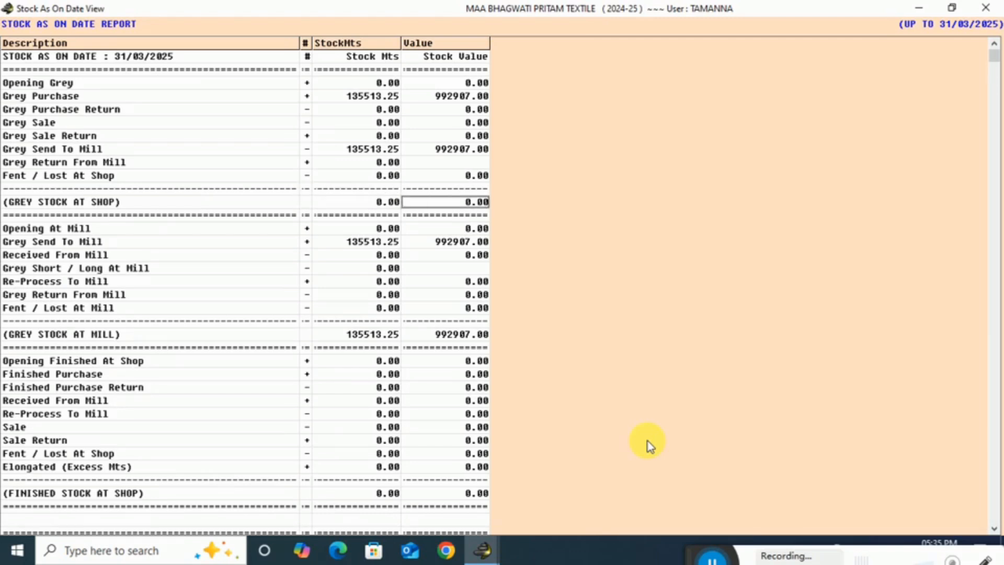
# - Review the mill section's entries down to the Grey Stock At Mill balance
pyautogui.press('Down')
pyautogui.press('Down')
pyautogui.press('Down')
pyautogui.press('Down')
pyautogui.press('Down')
pyautogui.press('Down')
pyautogui.press('Down')
pyautogui.press('Down')
pyautogui.press('Down')
pyautogui.press('Down')
pyautogui.press('Left')
pyautogui.press('Left')
pyautogui.press('Left')
pyautogui.press('Right')
# - Examine the Stock Summary rows at the end of the report, then close the report and confirm the exit
pyautogui.press('pagedown')
pyautogui.press('Up')
pyautogui.press('Up')
pyautogui.press('Up')
pyautogui.press('Up')
pyautogui.press('Down')
pyautogui.press('Down')
pyautogui.press('Down')
pyautogui.press('Left')
pyautogui.press('Up')
pyautogui.press('Up')
pyautogui.press('Up')
pyautogui.press('Right')
pyautogui.press('Down')
pyautogui.press('Left')
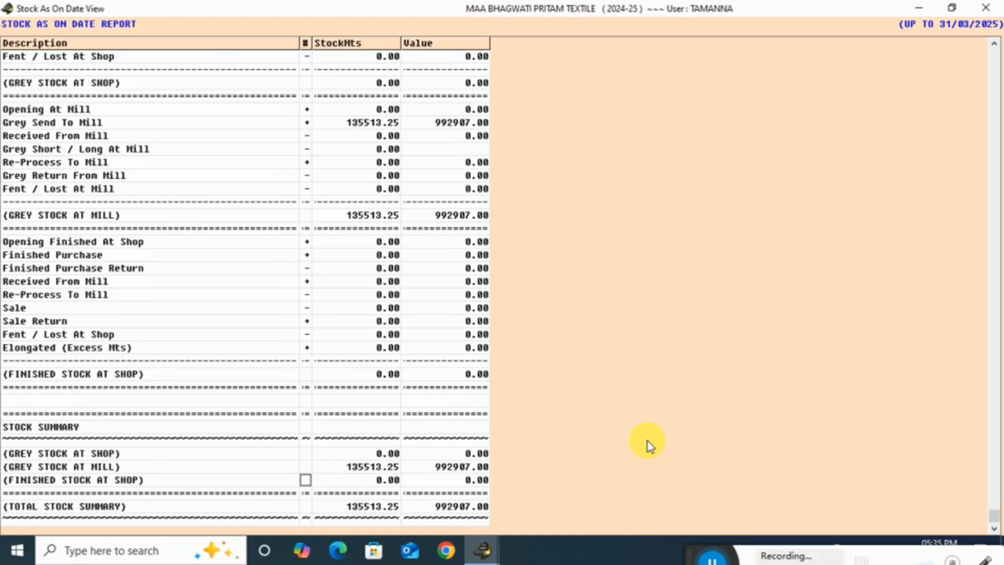
pyautogui.press('Escape')
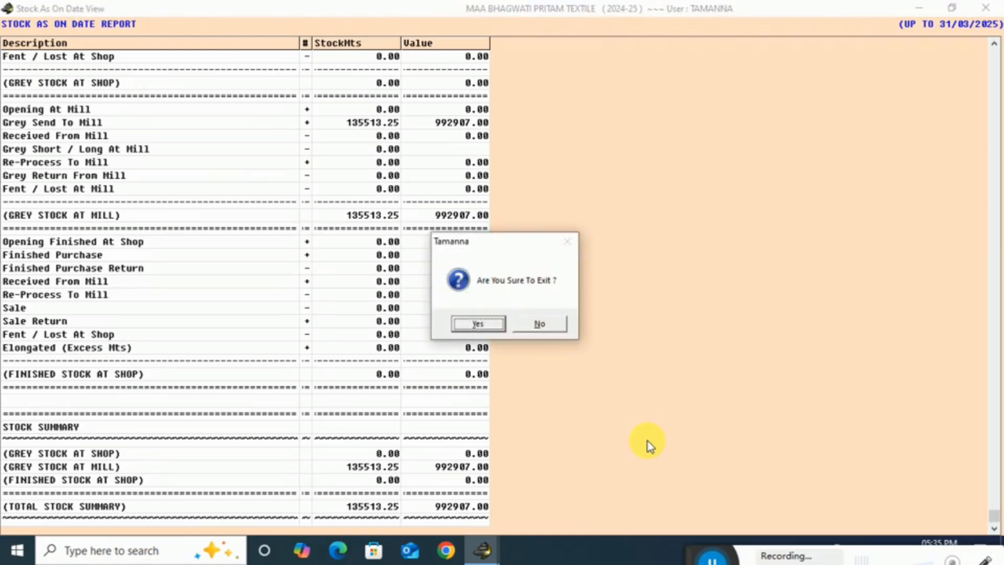
pyautogui.press('Return')
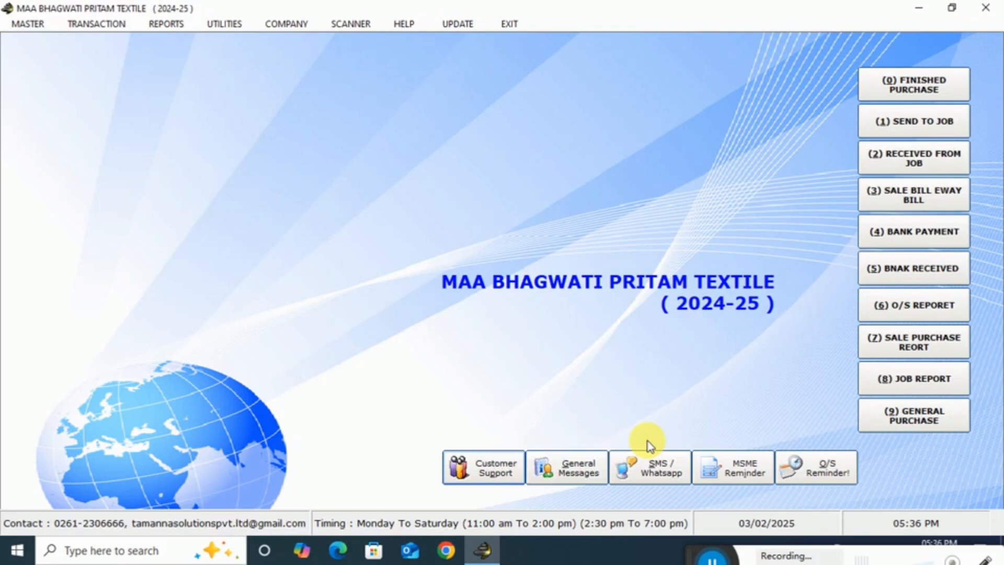
# - Open the Mill Report options from the mill reports
pyautogui.hotkey('alt', 'r')
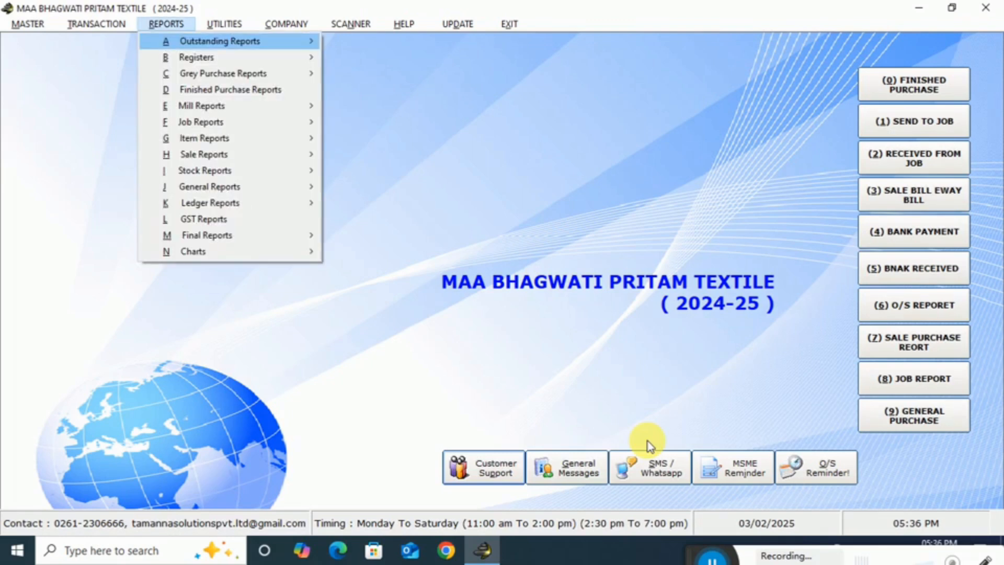
pyautogui.press('Up')
pyautogui.press('Up')
pyautogui.press('Down')
pyautogui.press('Down')
pyautogui.press('Down')
pyautogui.press('Down')
pyautogui.press('Down')
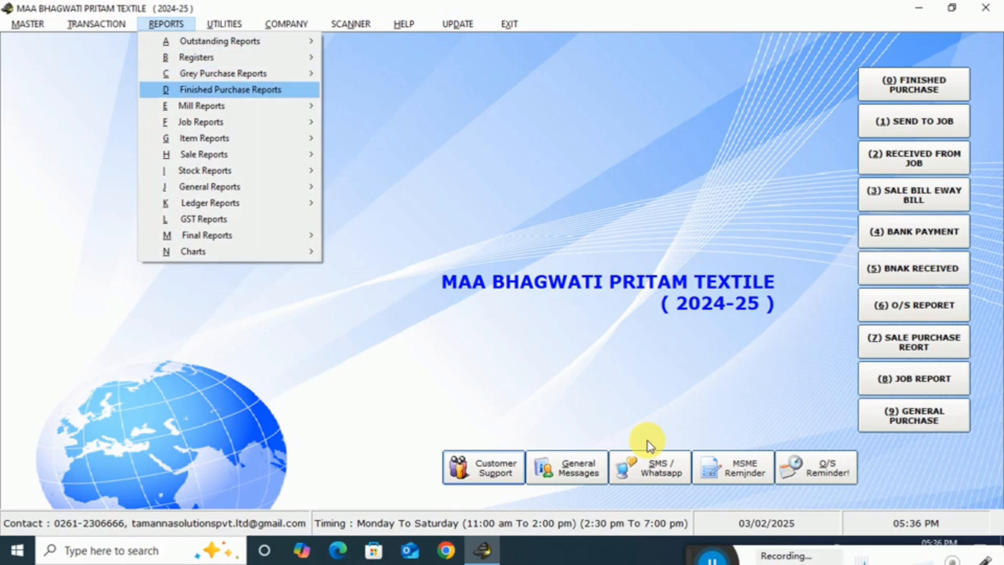
pyautogui.press('Down')
pyautogui.press('Right')
pyautogui.press('Return')
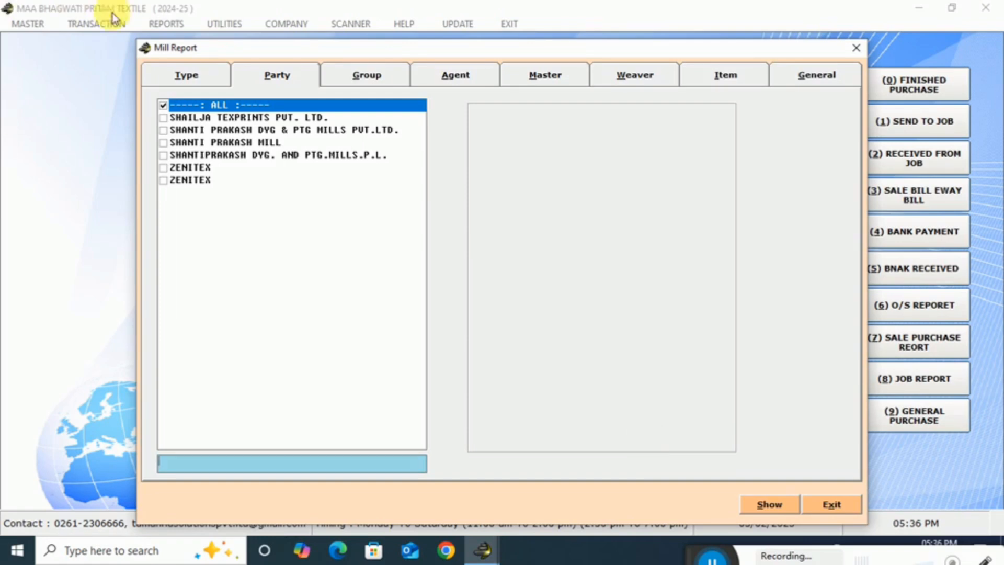
# - Set the mill report type to ISSUE and keep all parties, groups, agents, masters, weavers and items included
pyautogui.click(187, 74)
pyautogui.click(271, 129)
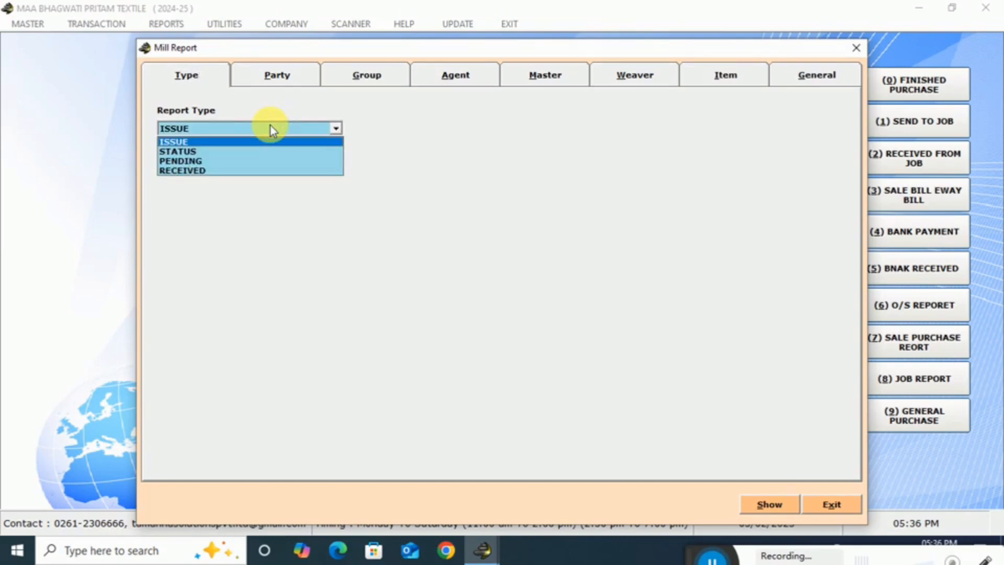
pyautogui.press('Return')
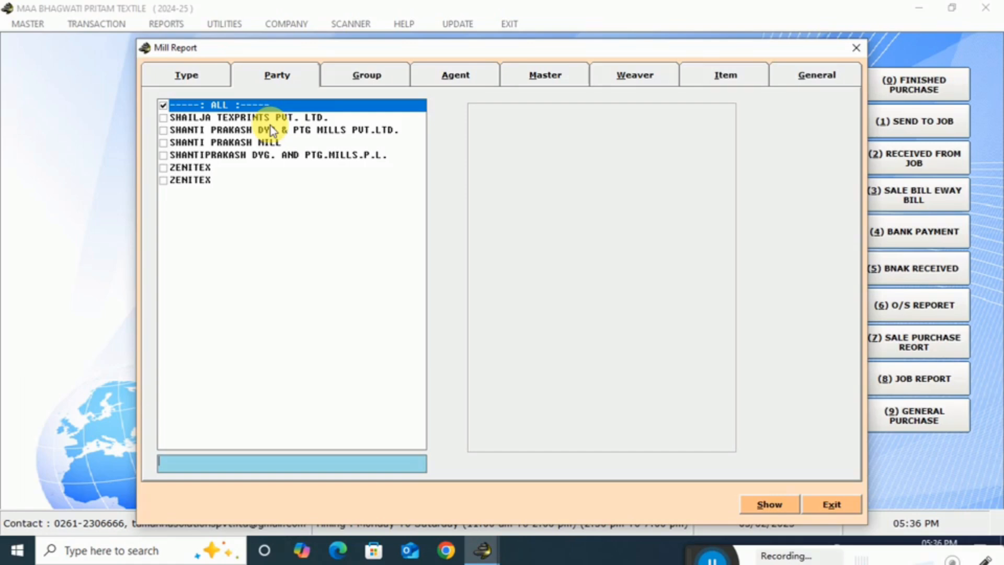
pyautogui.press('Return')
pyautogui.press('Return')
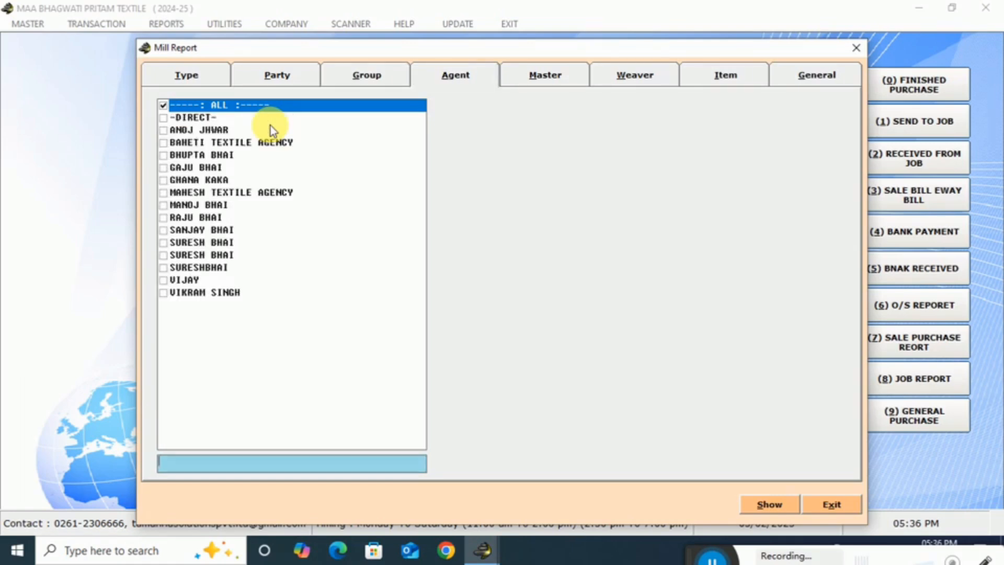
pyautogui.press('Return')
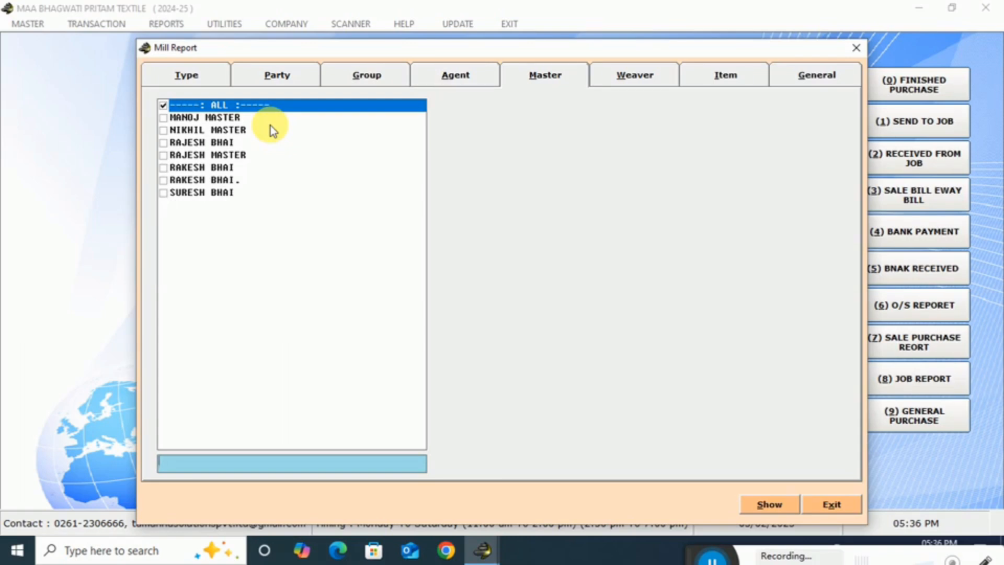
pyautogui.press('Return')
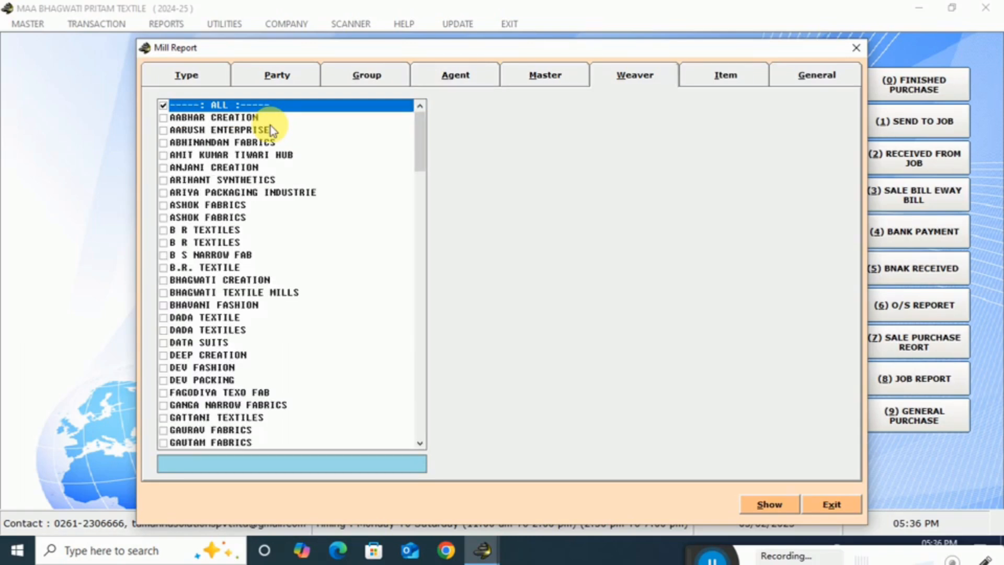
pyautogui.press('Return')
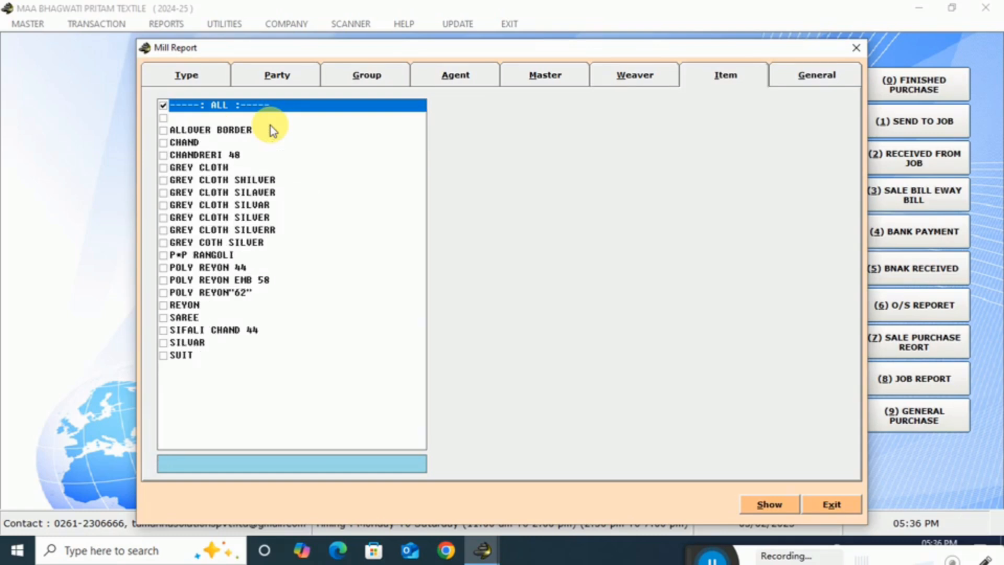
pyautogui.press('Return')
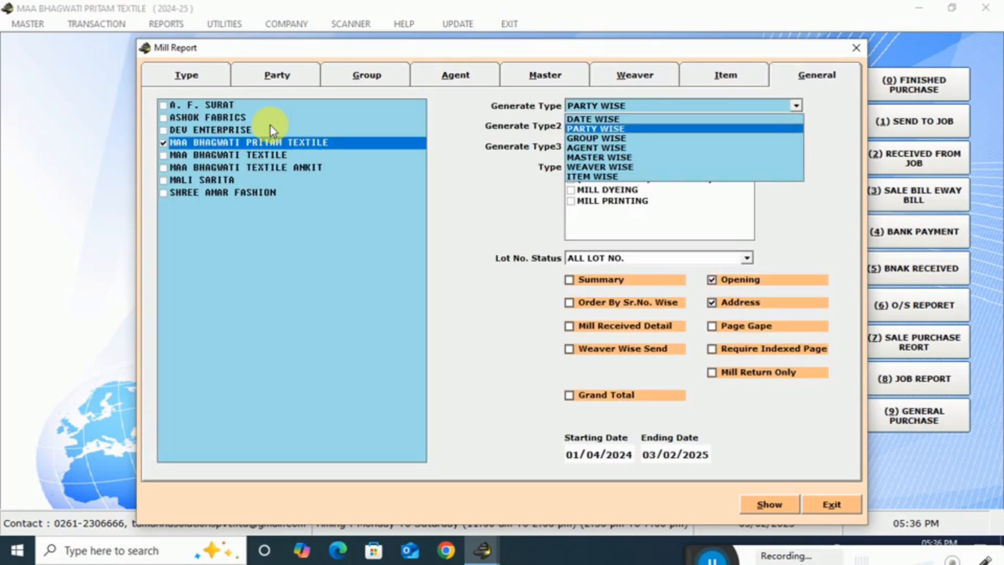
# - Keep the report generated PARTY WISE with DEFAULT secondary groupings, all types and ALL LOT NO. status
pyautogui.press('Return')
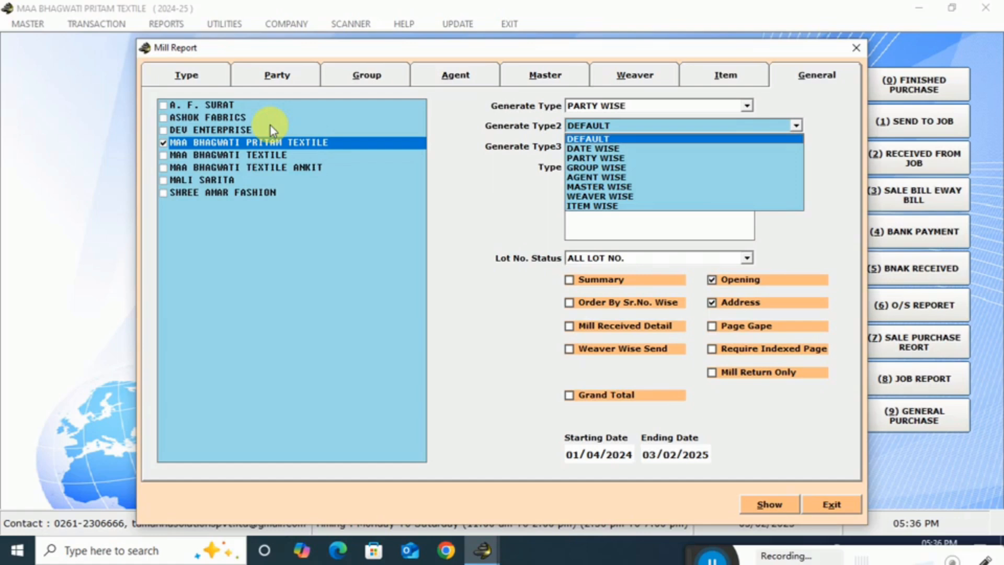
pyautogui.press('Return')
pyautogui.press('Return')
pyautogui.press('Return')
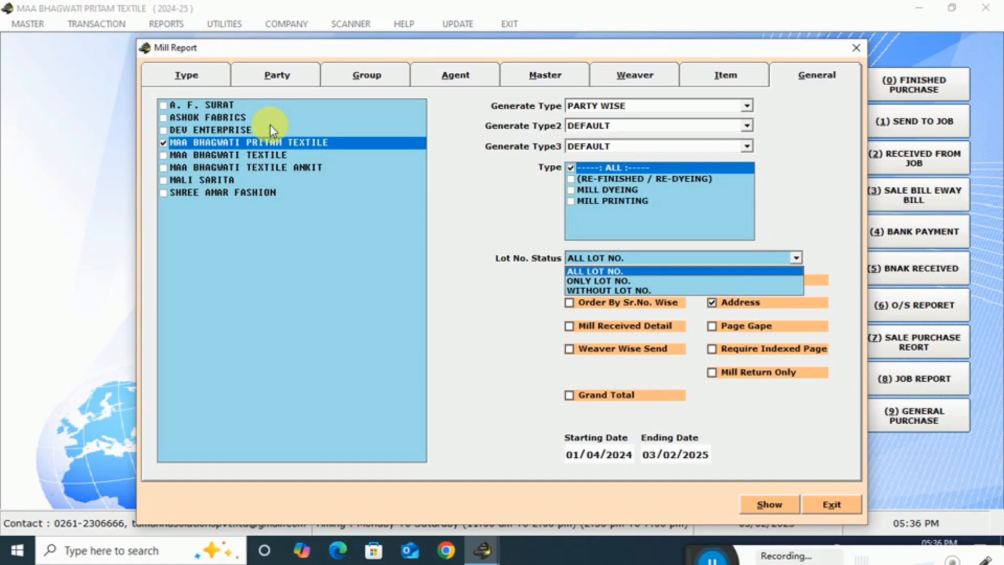
pyautogui.press('Return')
# - Enable Grand Total and show the mill report for 01/04/2024 to 03/02/2025
pyautogui.press('Return')
pyautogui.press('Return')
pyautogui.press('Return')
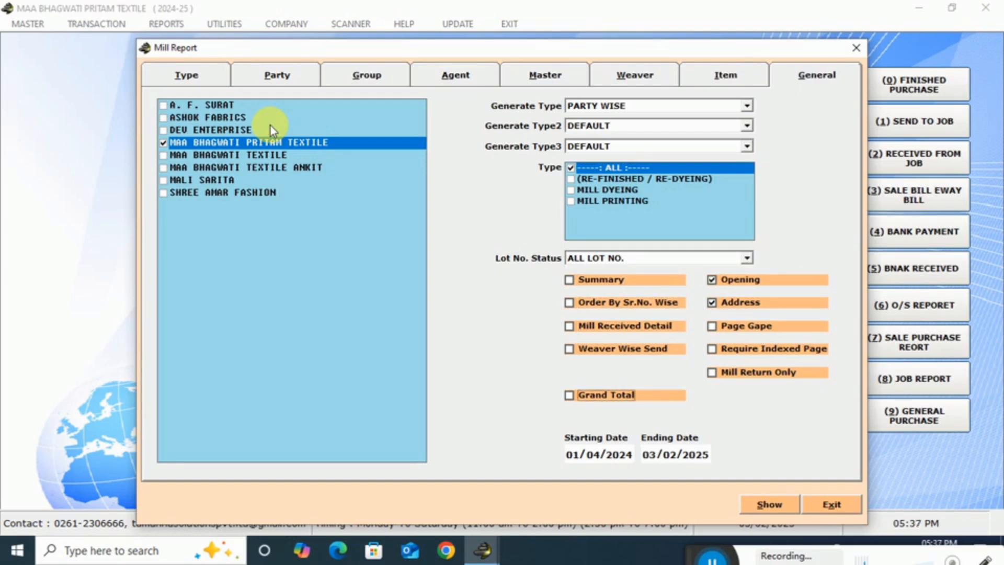
pyautogui.press('space')
pyautogui.press('Return')
pyautogui.press('Return')
pyautogui.press('Return')
pyautogui.press('Return')
pyautogui.press('Return')
pyautogui.press('Return')
pyautogui.press('Return')
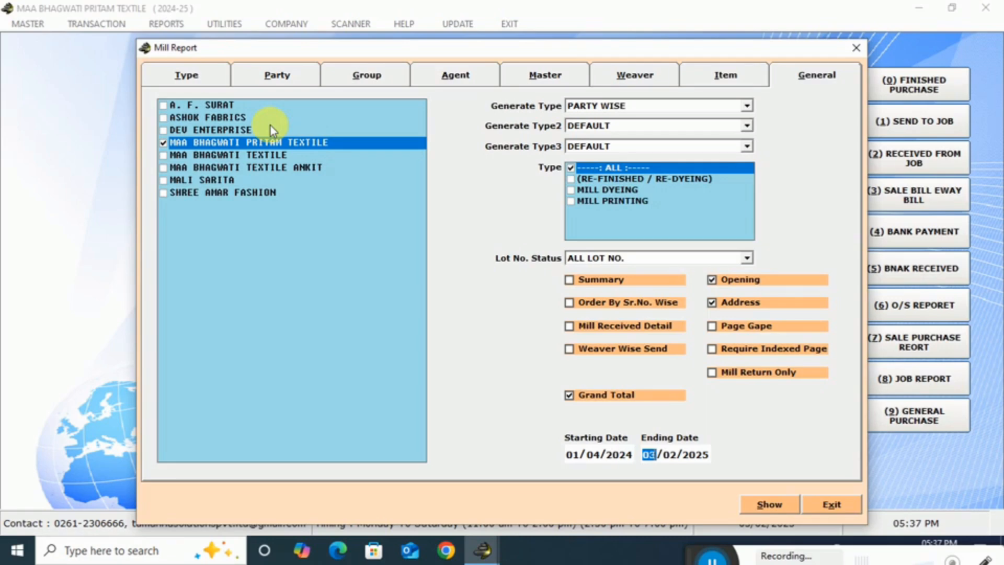
pyautogui.press('Tab')
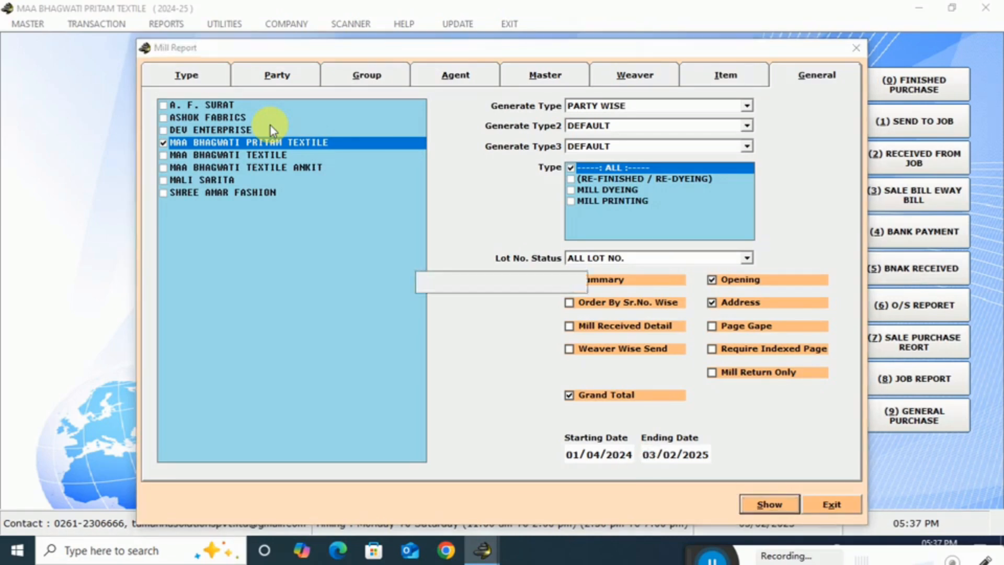
# - Show the party-wise issue mill report and examine the grand total of sent metres
pyautogui.press('Return')
pyautogui.press('Down')
pyautogui.press('Down')
pyautogui.press('Down')
pyautogui.press('Down')
pyautogui.press('Down')
pyautogui.press('Down')
pyautogui.press('Down')
pyautogui.press('Down')
pyautogui.press('Down')
pyautogui.press('Down')
pyautogui.press('Down')
pyautogui.press('Down')
pyautogui.press('Down')
pyautogui.press('Down')
pyautogui.press('Down')
pyautogui.press('Down')
pyautogui.press('Down')
pyautogui.press('Down')
pyautogui.press('Down')
pyautogui.press('Down')
pyautogui.press('Down')
pyautogui.press('Down')
pyautogui.press('Down')
pyautogui.press('Down')
pyautogui.press('Down')
pyautogui.press('Down')
pyautogui.press('Down')
pyautogui.press('Down')
pyautogui.press('Down')
pyautogui.press('Down')
pyautogui.press('Down')
pyautogui.press('Down')
pyautogui.press('Down')
pyautogui.press('Right')
pyautogui.press('Left')
pyautogui.press('Left')
pyautogui.press('Right')
pyautogui.press('Right')
pyautogui.press('Right')
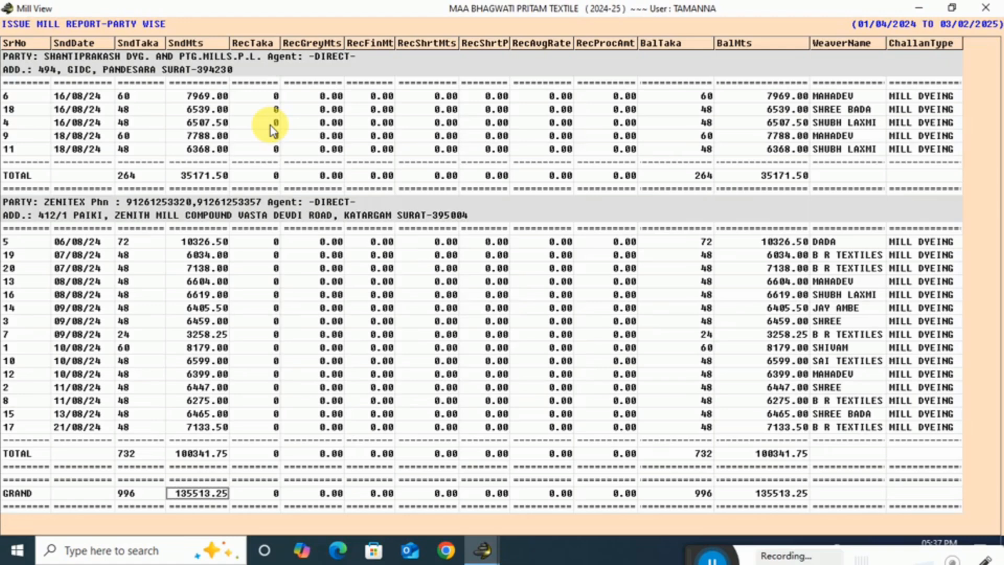
# - Examine the sent taka and sent metres totals for the ZENITEX party
pyautogui.press('Right')
pyautogui.press('Left')
pyautogui.press('Left')
pyautogui.press('Left')
pyautogui.press('Left')
pyautogui.press('Up')
pyautogui.press('Up')
pyautogui.press('Right')
pyautogui.press('Right')
pyautogui.press('Right')
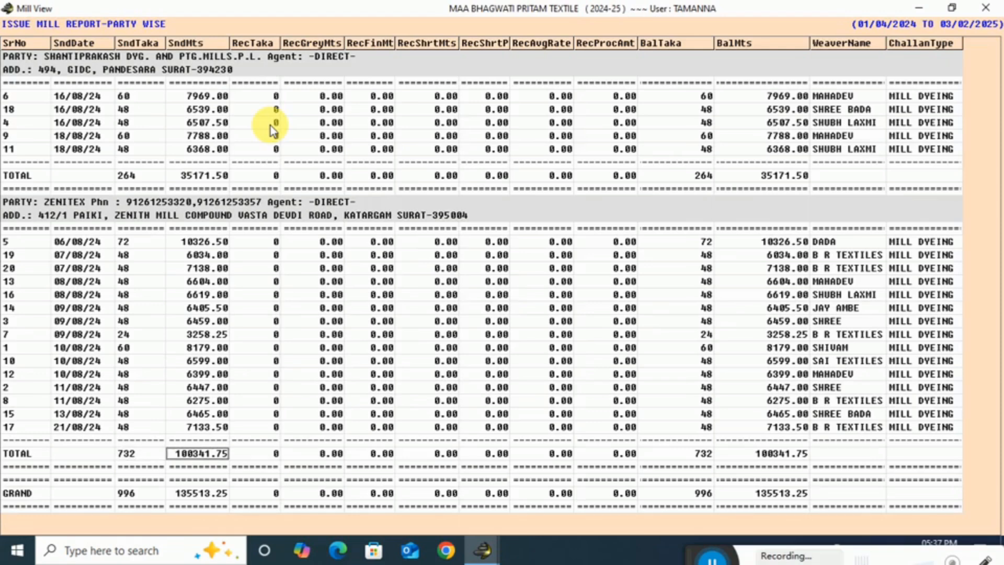
# - Review the ZENITEX entries and examine the sent totals for SHANTIPRAKASH DYG. AND PTG.MILLS
pyautogui.press('Up')
pyautogui.press('Up')
pyautogui.press('Up')
pyautogui.press('Up')
pyautogui.press('Up')
pyautogui.press('Up')
pyautogui.press('Up')
pyautogui.press('Up')
pyautogui.press('Up')
pyautogui.press('Up')
pyautogui.press('Up')
pyautogui.press('Up')
pyautogui.press('Up')
pyautogui.press('Up')
pyautogui.press('Up')
pyautogui.press('Up')
pyautogui.press('Up')
pyautogui.press('Up')
pyautogui.press('Up')
pyautogui.press('Up')
pyautogui.press('Up')
pyautogui.press('Up')
pyautogui.press('Up')
pyautogui.press('Up')
pyautogui.press('Down')
pyautogui.press('Down')
pyautogui.press('Down')
pyautogui.press('Left')
pyautogui.press('Right')
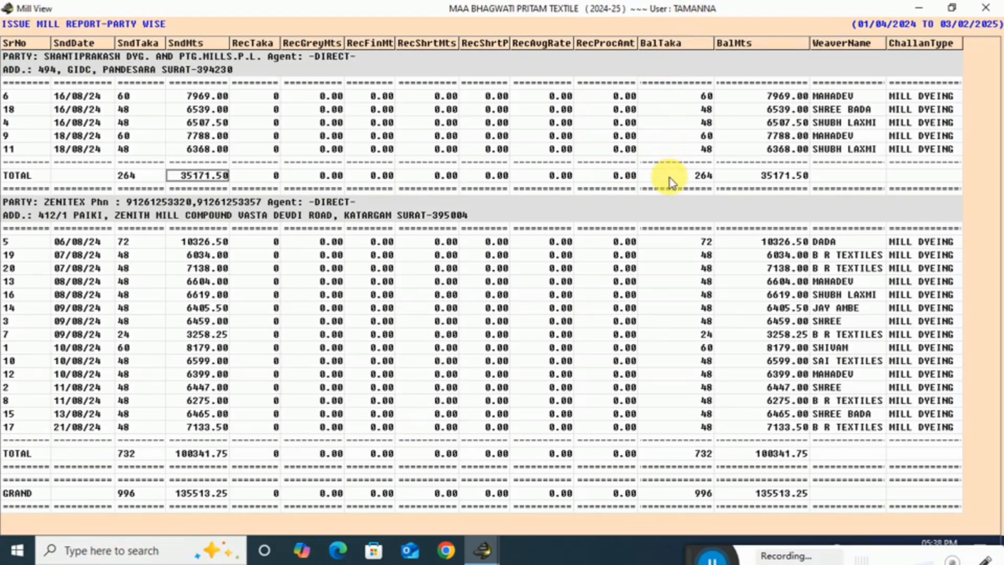
# - Compare the sent taka with the balance taka and metres in the SHANTIPRAKASH total row
pyautogui.click(758, 174)
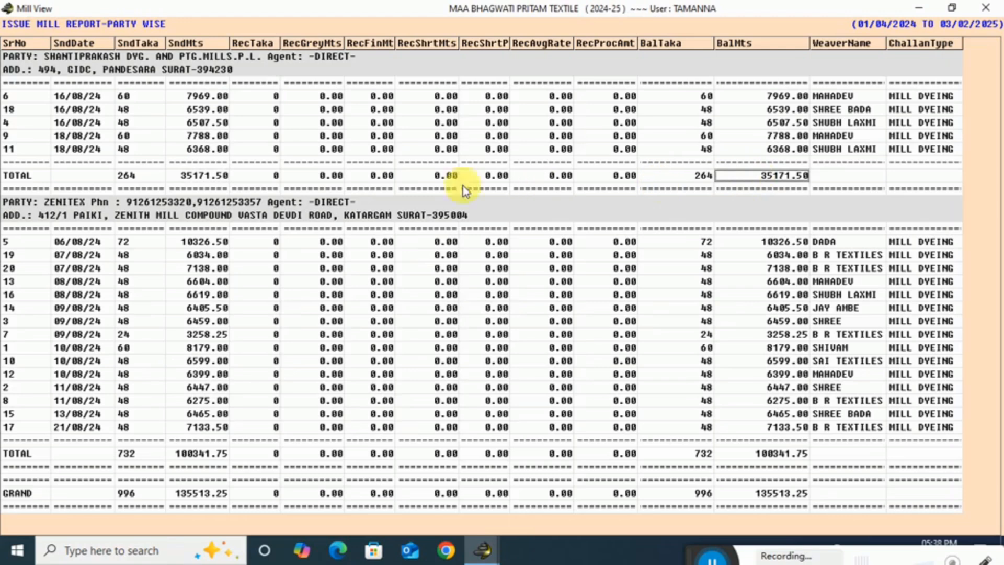
pyautogui.click(140, 177)
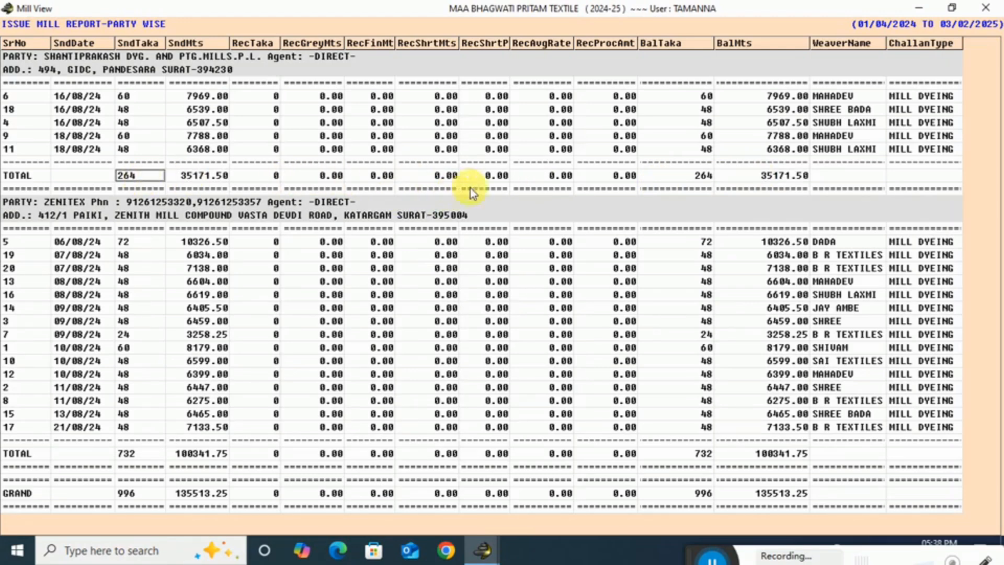
pyautogui.click(704, 180)
pyautogui.click(775, 176)
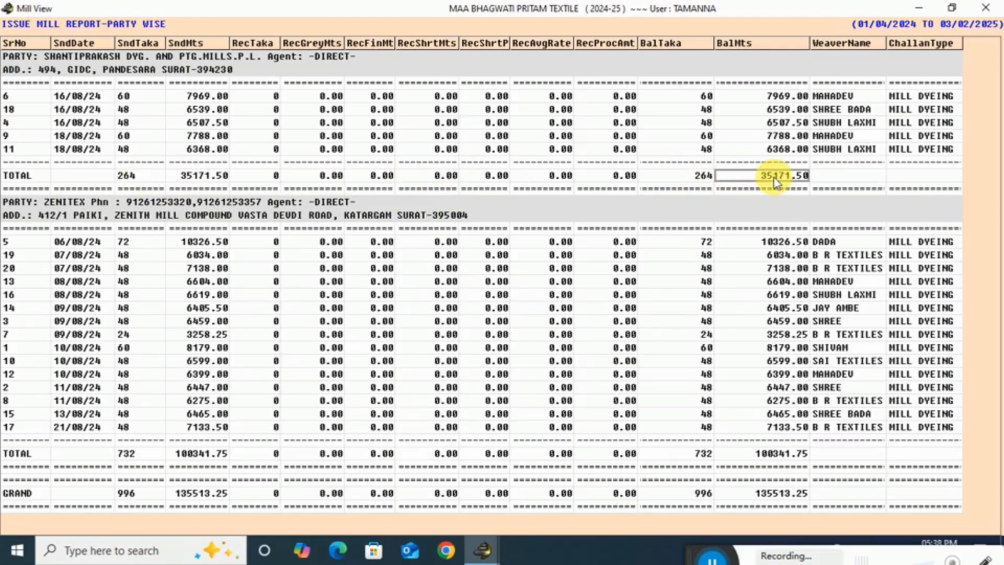
pyautogui.click(698, 180)
pyautogui.click(761, 185)
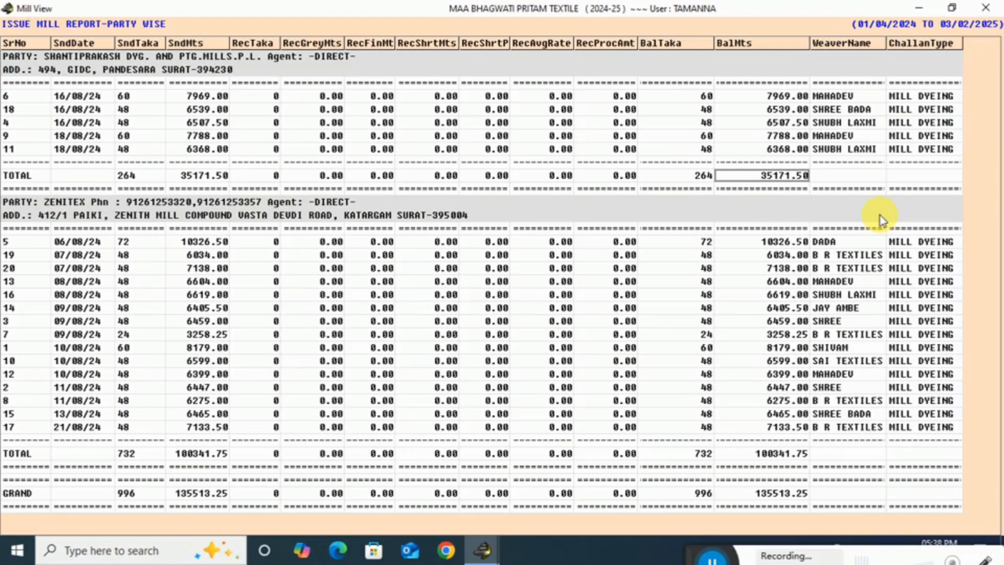
# - Preview the report for printing and start exporting all its pages to a disk file in Acrobat Format (PDF)
pyautogui.hotkey('ctrl', 'p')
pyautogui.press('Return')
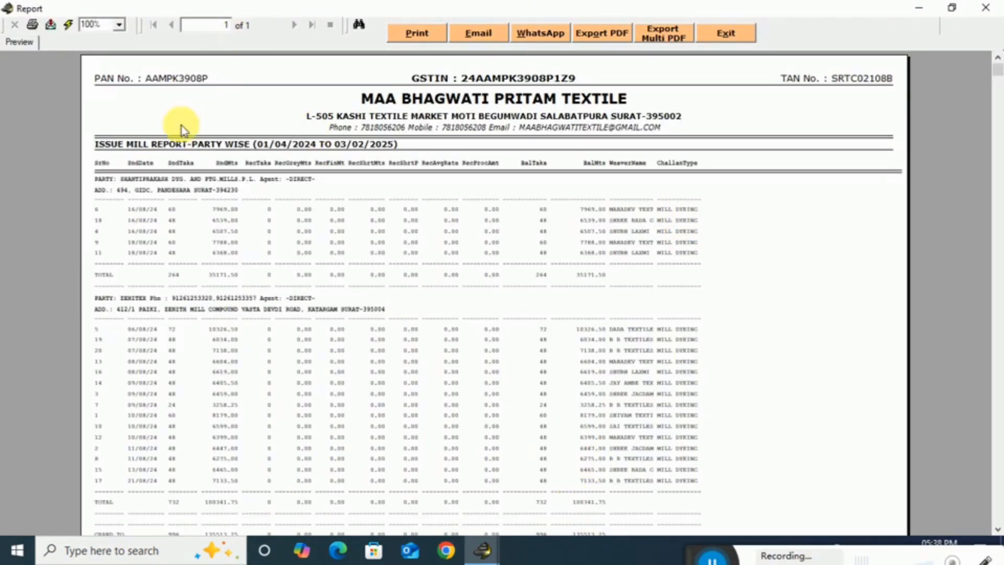
pyautogui.click(52, 32)
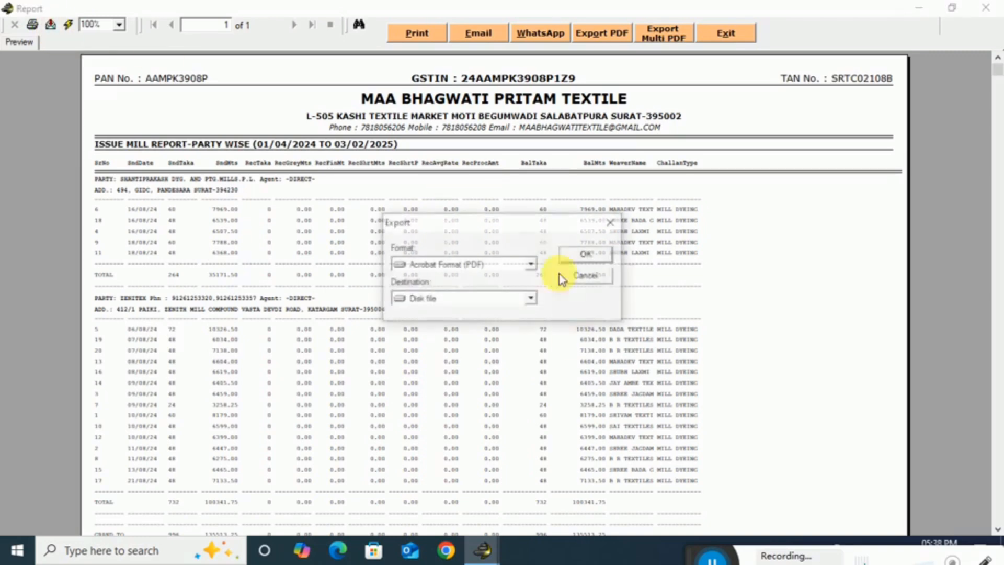
pyautogui.click(587, 256)
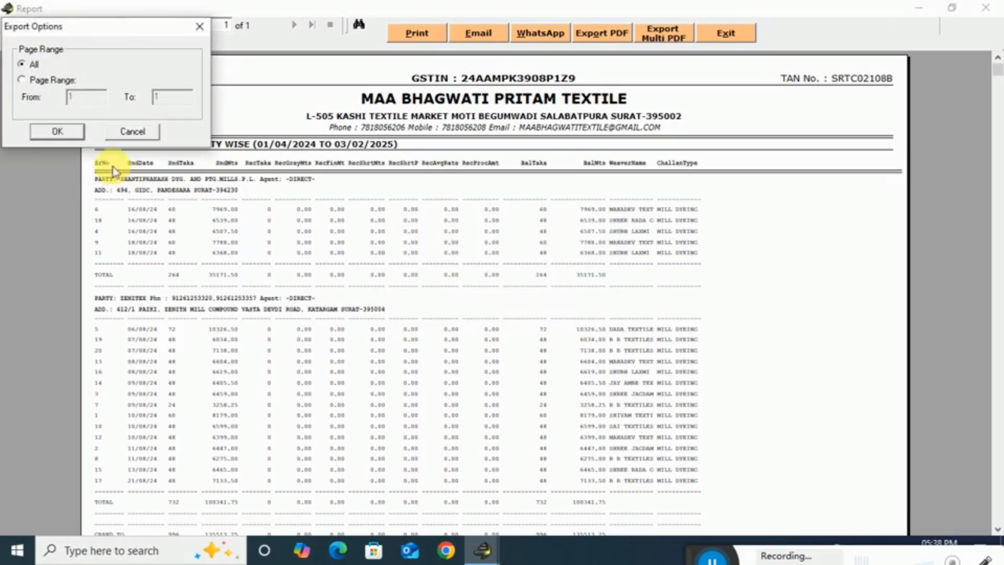
pyautogui.click(58, 131)
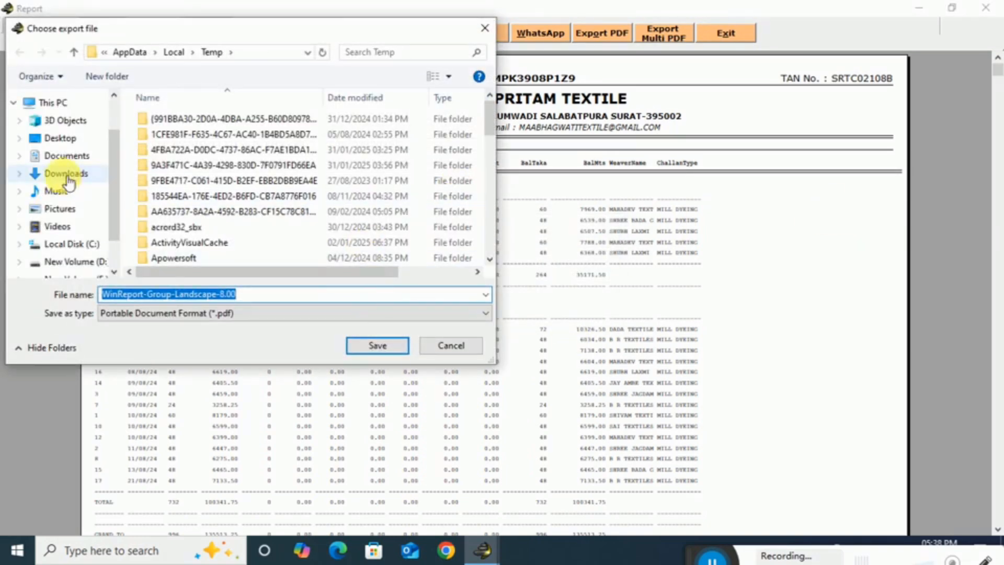
# - Save the exported PDF to the Desktop as MILL ISSUE REPORT
pyautogui.click(58, 139)
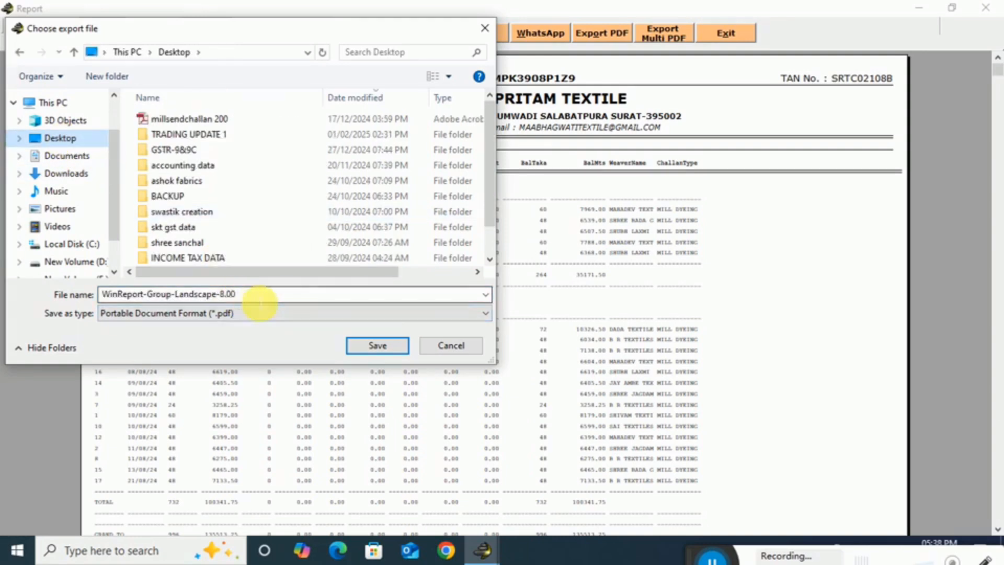
pyautogui.write('MIL')
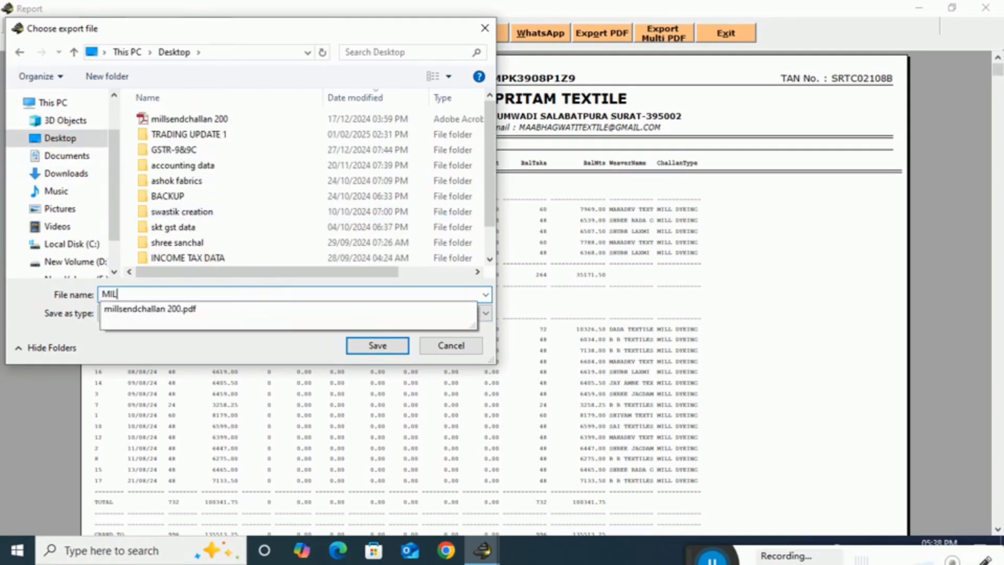
pyautogui.write('L ISSURE REPORT')
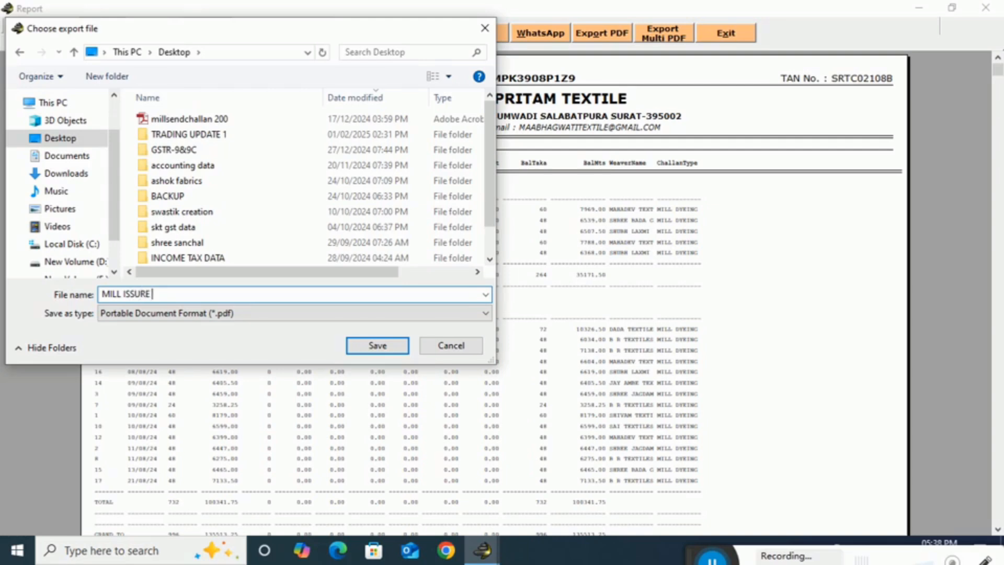
pyautogui.press('Left')
pyautogui.press('Left')
pyautogui.press('Left')
pyautogui.press('Left')
pyautogui.press('Left')
pyautogui.press('Left')
pyautogui.press('Left')
pyautogui.press('Left')
pyautogui.press('Left')
pyautogui.press('Delete')
pyautogui.click(61, 141)
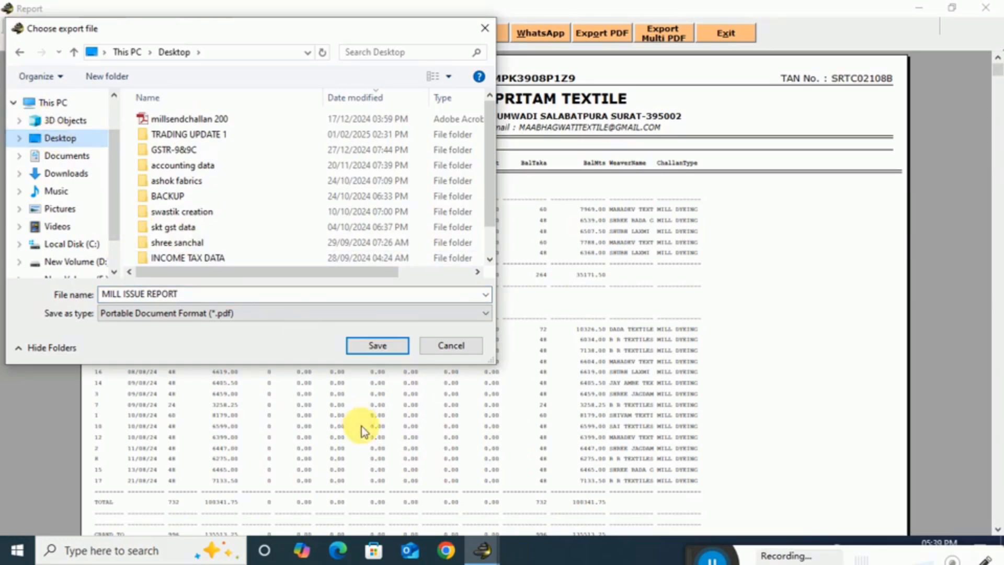
pyautogui.click(366, 345)
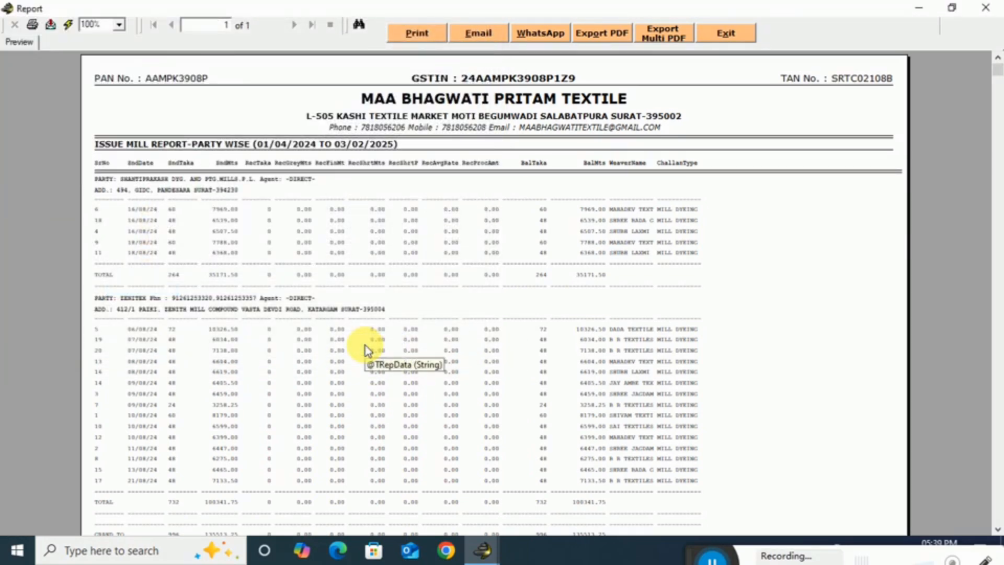
# - Switch to the desktop, check the exported mill issue report PDF in Adobe Reader and close it
pyautogui.press('super+d')
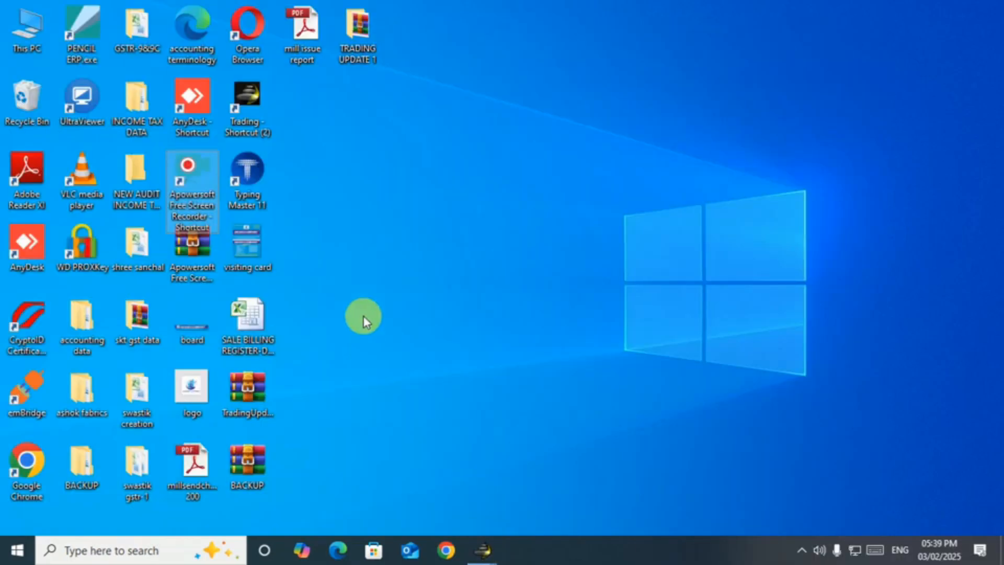
pyautogui.doubleClick(312, 31)
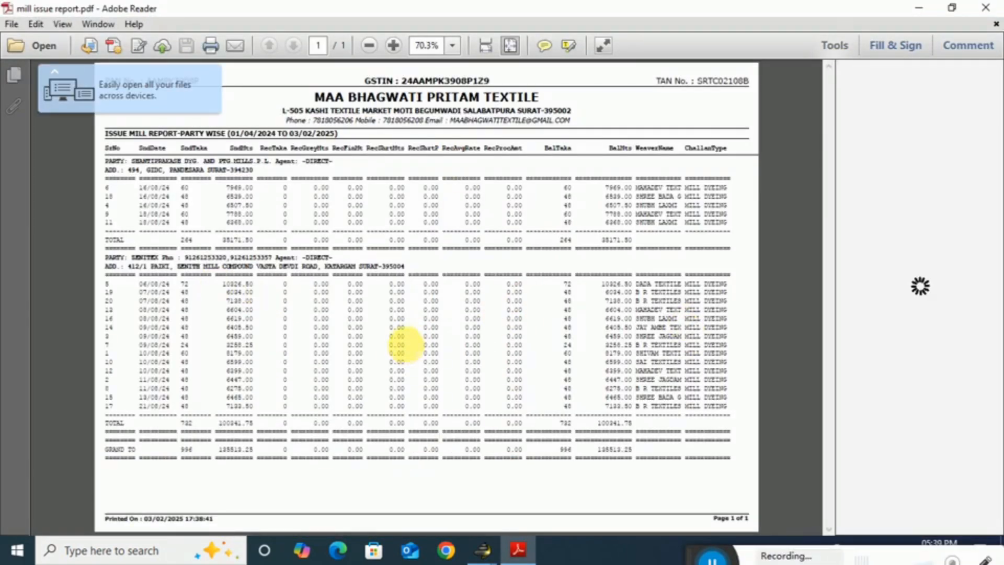
pyautogui.click(993, 15)
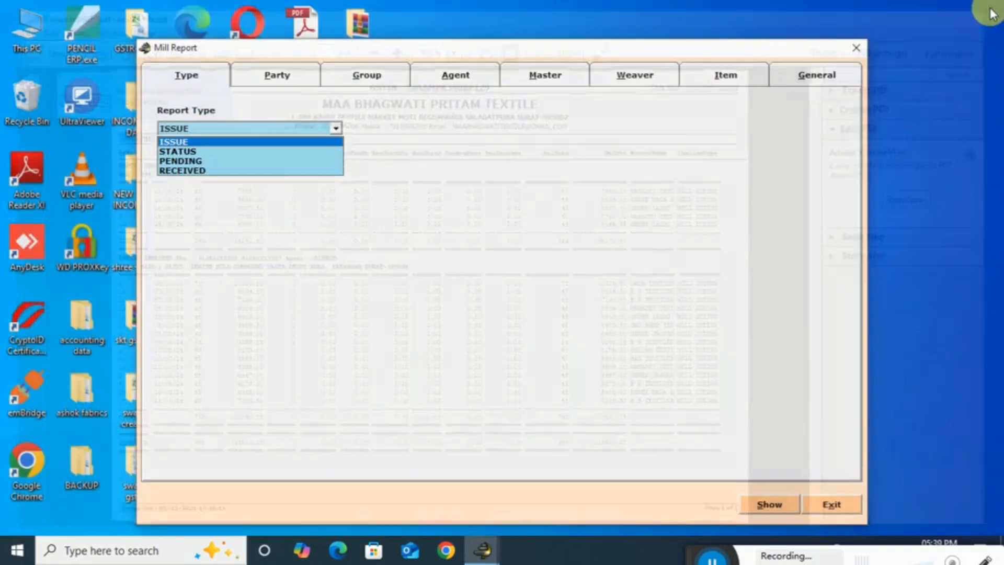
# - Switch back to the textile software, close the print preview and return to the Mill View report
pyautogui.click(479, 550)
pyautogui.click(723, 473)
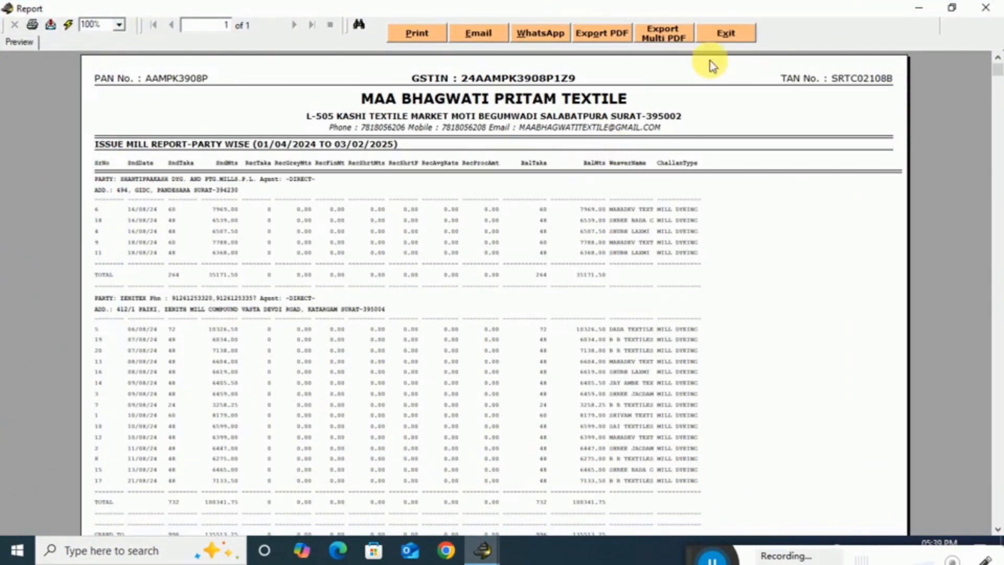
pyautogui.click(727, 35)
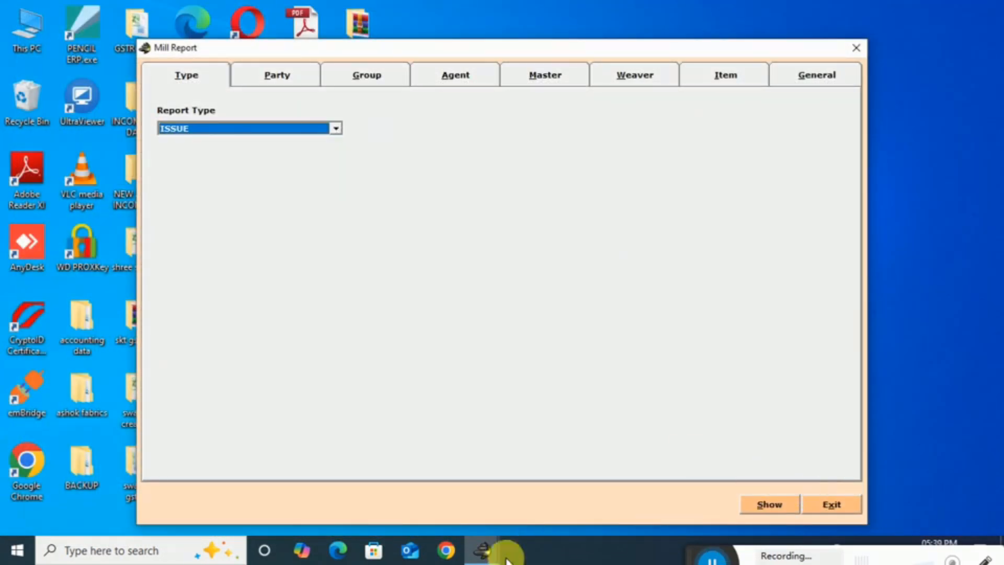
pyautogui.click(484, 550)
pyautogui.click(661, 477)
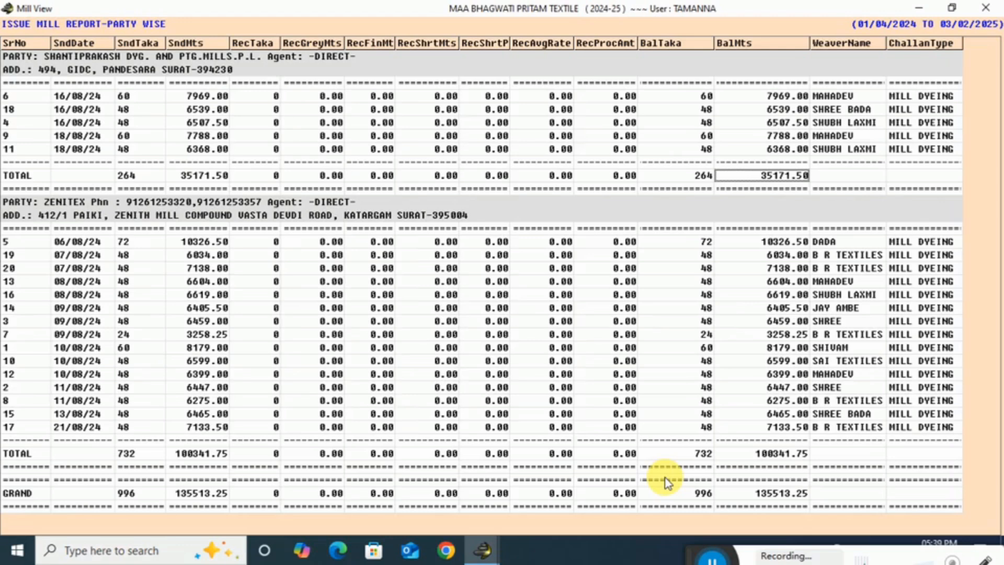
# - Add the sent challan number to the report by setting the SndChNo column size to 12, and save the report setting
pyautogui.press('F12')
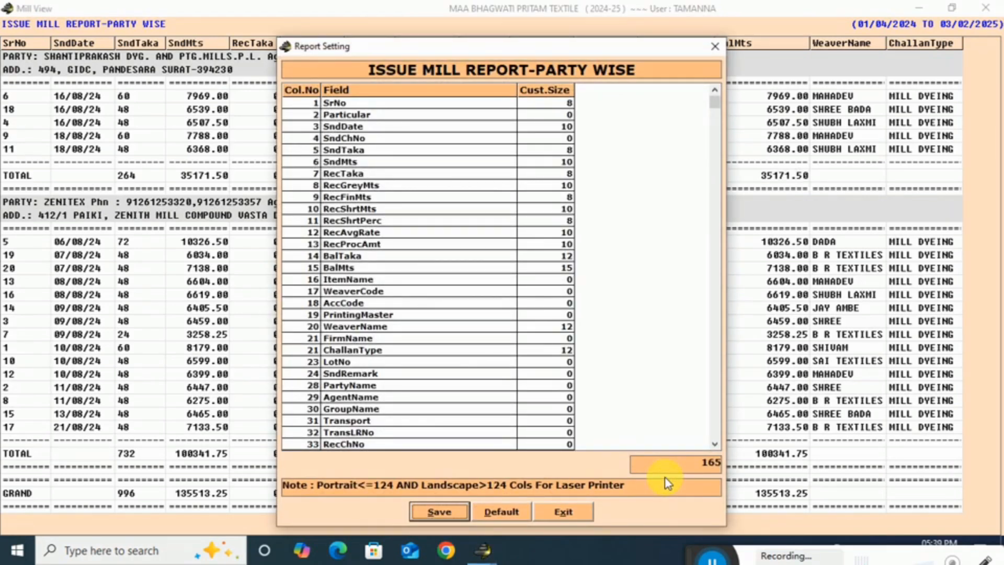
pyautogui.click(550, 139)
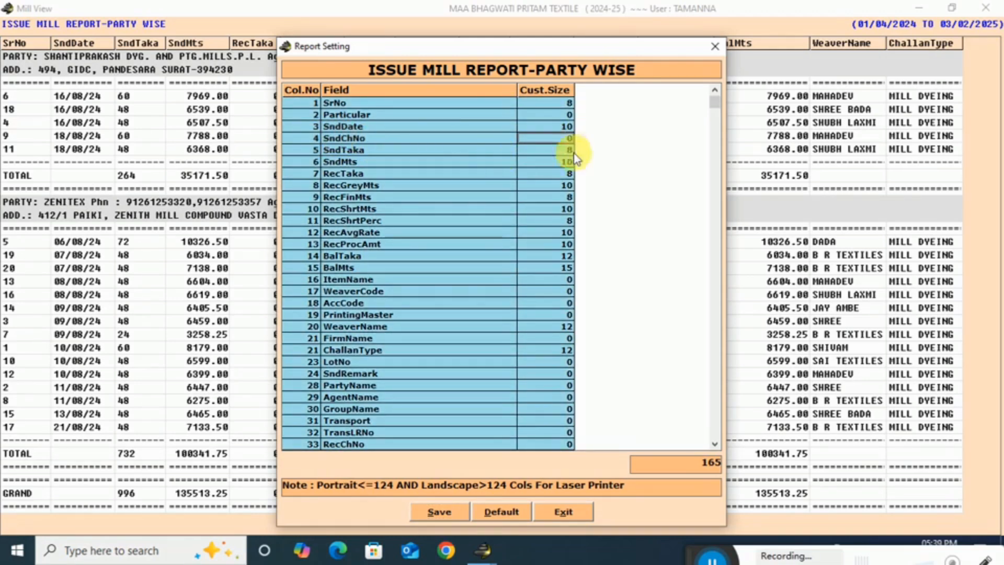
pyautogui.press('Return')
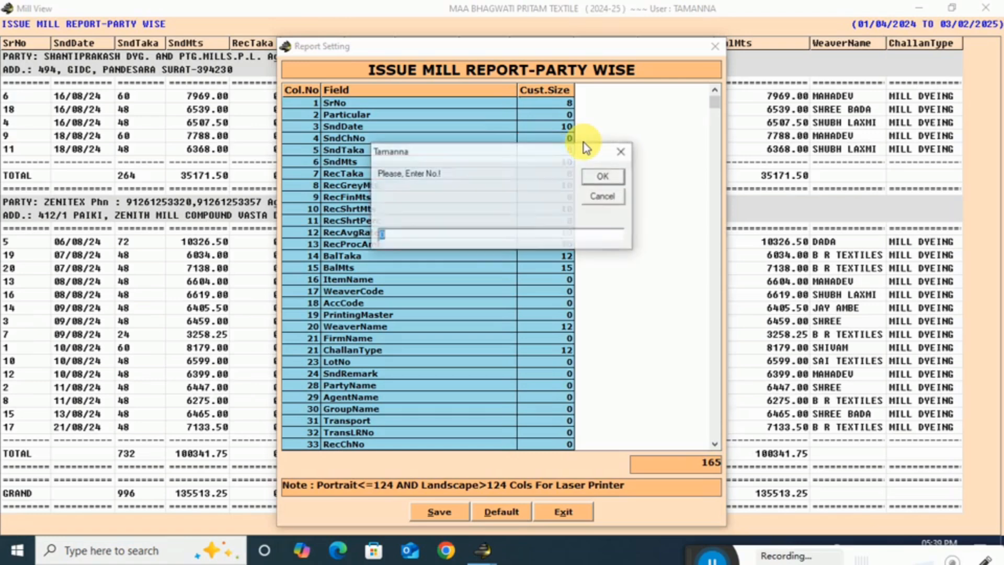
pyautogui.write('12')
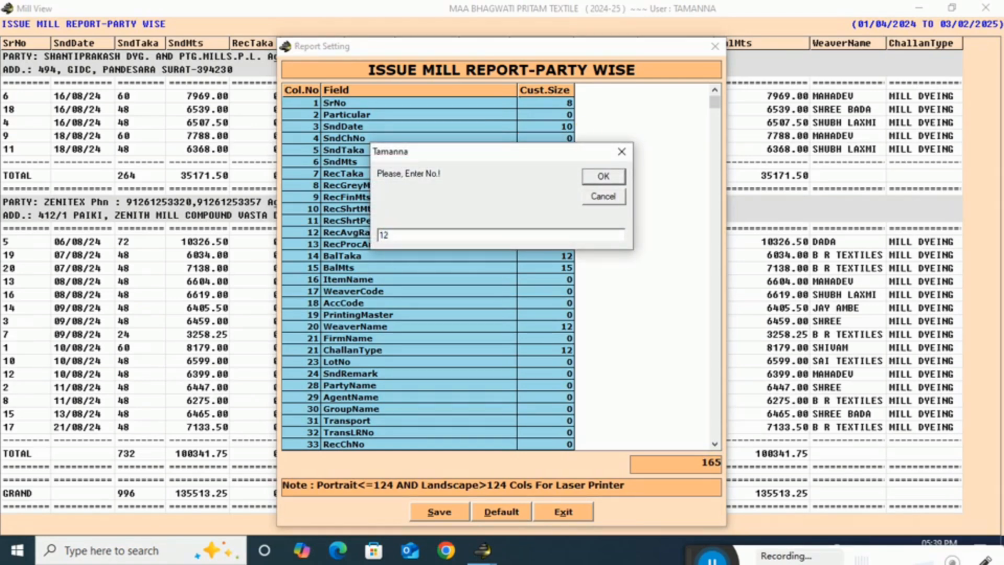
pyautogui.press('Return')
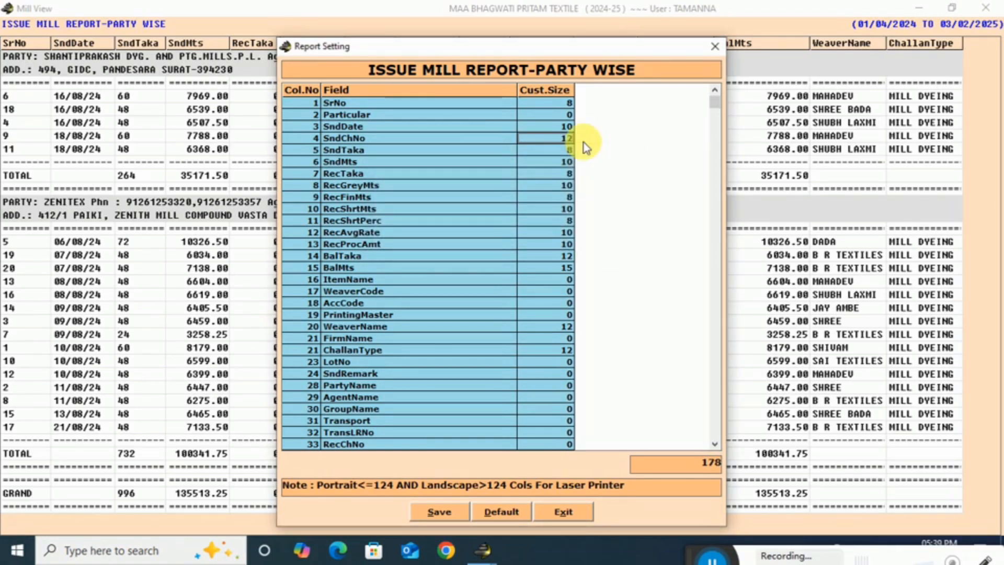
pyautogui.hotkey('alt', 's')
pyautogui.press('Return')
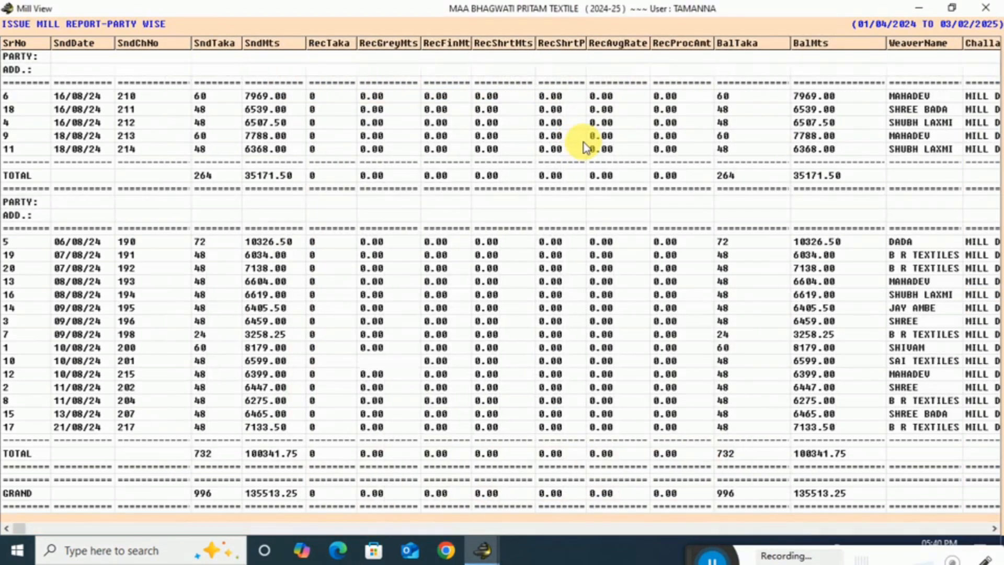
# - Examine the sent challan numbers listed for the SHANTIPRAKASH entries
pyautogui.press('Down')
pyautogui.press('Down')
pyautogui.press('Down')
pyautogui.press('Down')
pyautogui.press('Right')
pyautogui.press('Right')
pyautogui.press('Up')
pyautogui.press('Down')
pyautogui.press('Down')
pyautogui.press('Down')
pyautogui.press('Down')
pyautogui.press('Up')
pyautogui.press('Up')
pyautogui.press('Up')
pyautogui.press('Up')
pyautogui.press('Left')
pyautogui.press('Right')
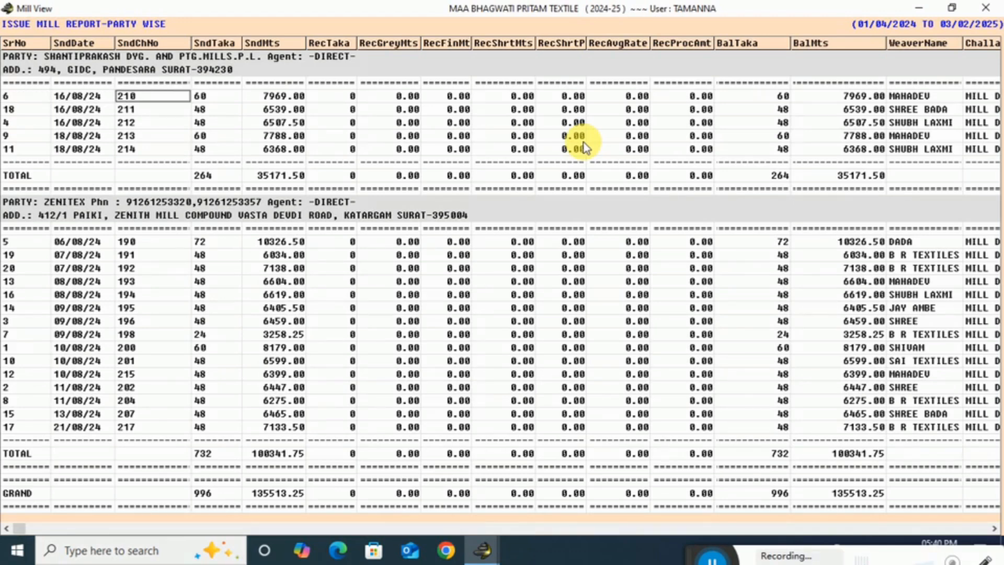
pyautogui.press('Down')
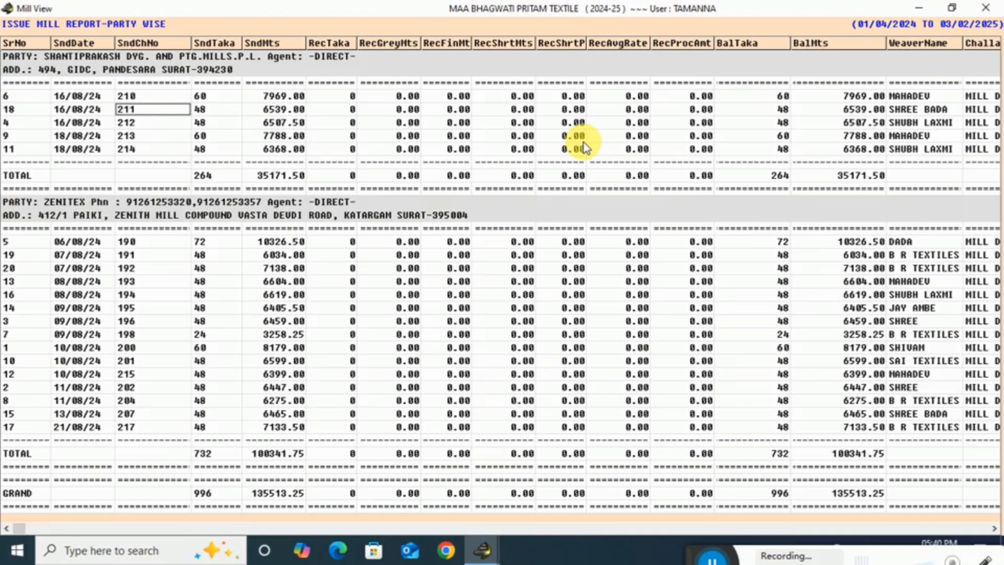
pyautogui.press('Down')
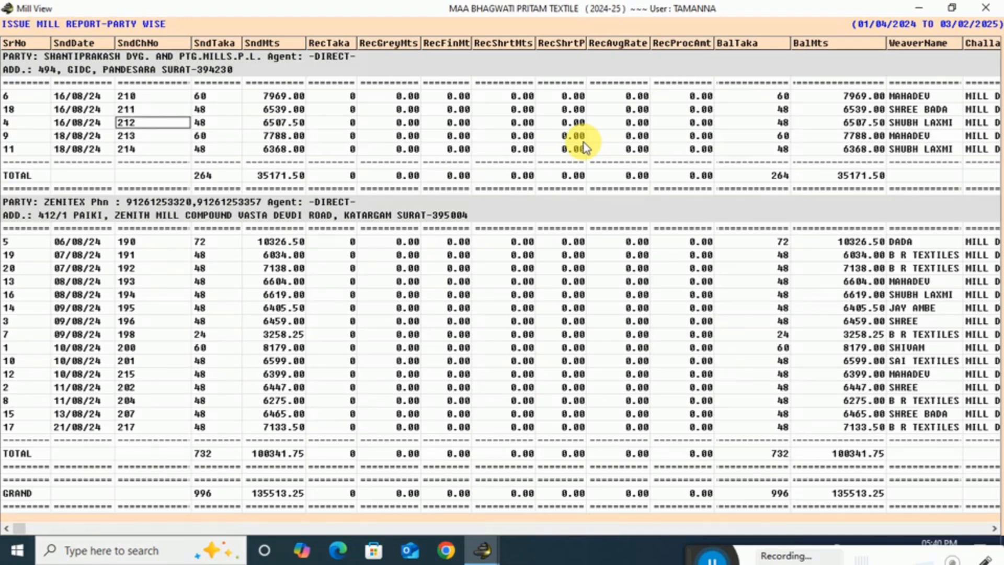
# - Examine the sent, received and balance columns along the row of challan 212
pyautogui.press('Right')
pyautogui.press('Right')
pyautogui.press('Right')
pyautogui.press('Right')
pyautogui.press('Right')
pyautogui.press('Right')
pyautogui.press('Right')
pyautogui.press('Right')
pyautogui.press('Right')
pyautogui.press('Right')
pyautogui.press('Left')
pyautogui.press('Left')
pyautogui.press('Left')
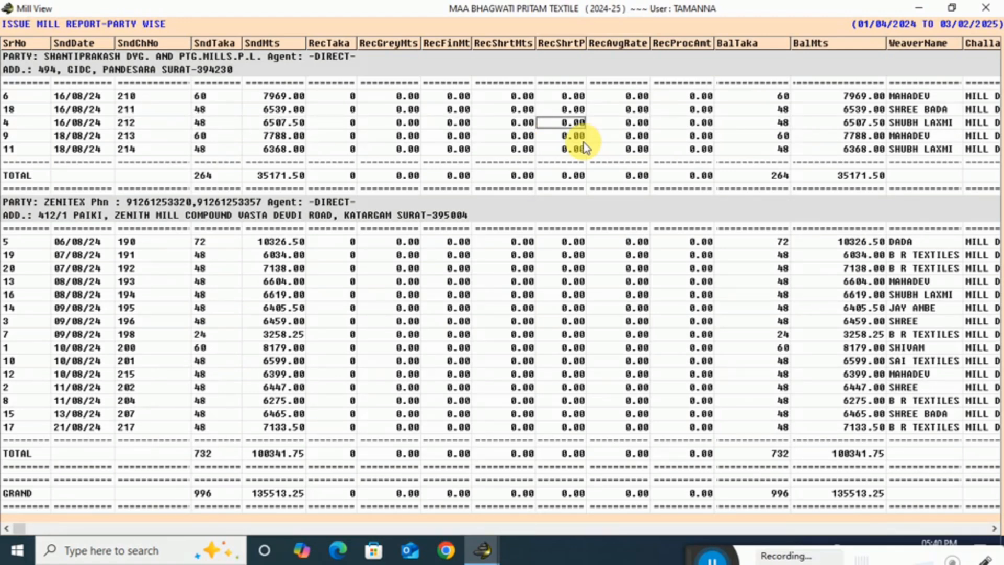
# - Open the report settings for the party-wise mill issue report and look through the available column fields
pyautogui.press('F12')
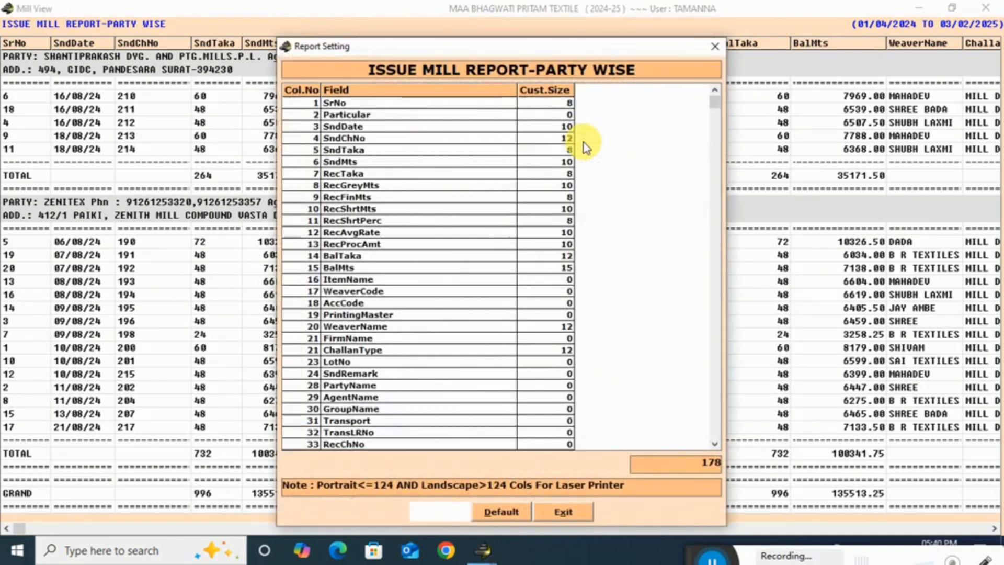
pyautogui.click(427, 131)
pyautogui.press('Down')
pyautogui.press('Down')
pyautogui.press('Down')
pyautogui.press('Down')
pyautogui.press('Down')
pyautogui.press('Down')
pyautogui.press('Down')
pyautogui.press('Down')
pyautogui.press('Down')
pyautogui.press('Down')
pyautogui.press('Down')
pyautogui.press('Down')
pyautogui.press('Down')
pyautogui.press('Down')
pyautogui.press('Down')
pyautogui.press('Down')
pyautogui.press('Down')
pyautogui.press('Down')
pyautogui.press('Down')
pyautogui.press('Down')
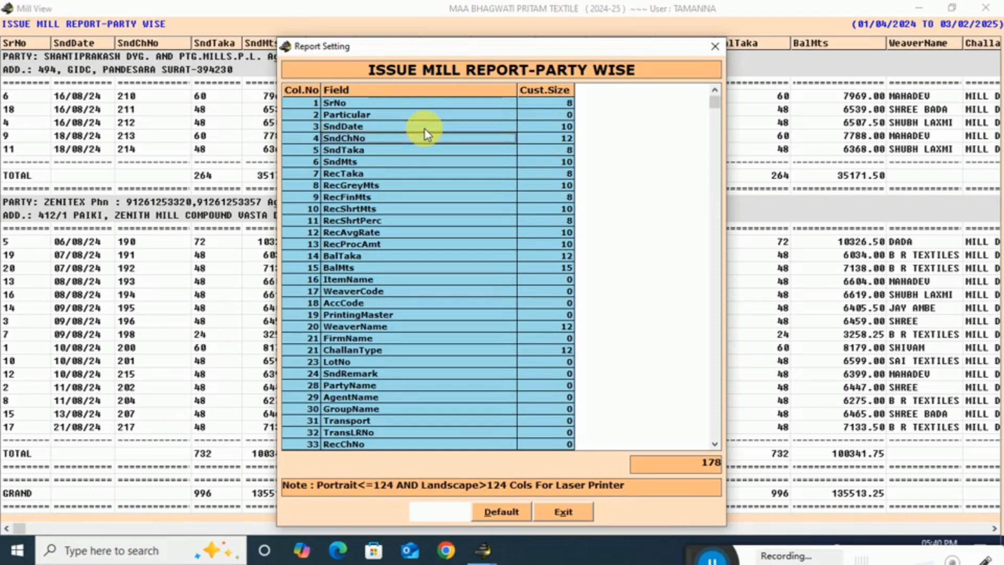
pyautogui.press('Up')
pyautogui.press('Up')
pyautogui.press('Up')
pyautogui.press('Up')
pyautogui.press('Up')
pyautogui.press('Up')
pyautogui.press('Up')
pyautogui.press('Up')
pyautogui.press('Up')
pyautogui.press('Up')
pyautogui.press('Up')
pyautogui.press('Up')
pyautogui.press('Up')
pyautogui.press('Up')
pyautogui.press('Up')
pyautogui.press('Up')
pyautogui.press('Up')
pyautogui.press('Up')
pyautogui.press('Up')
pyautogui.press('Up')
pyautogui.press('Up')
# - Remove the average rate column from the report by setting the RecAvgRate column size to 0
pyautogui.press('Down')
pyautogui.press('Down')
pyautogui.press('Right')
pyautogui.press('Return')
pyautogui.write('0')
pyautogui.press('Return')
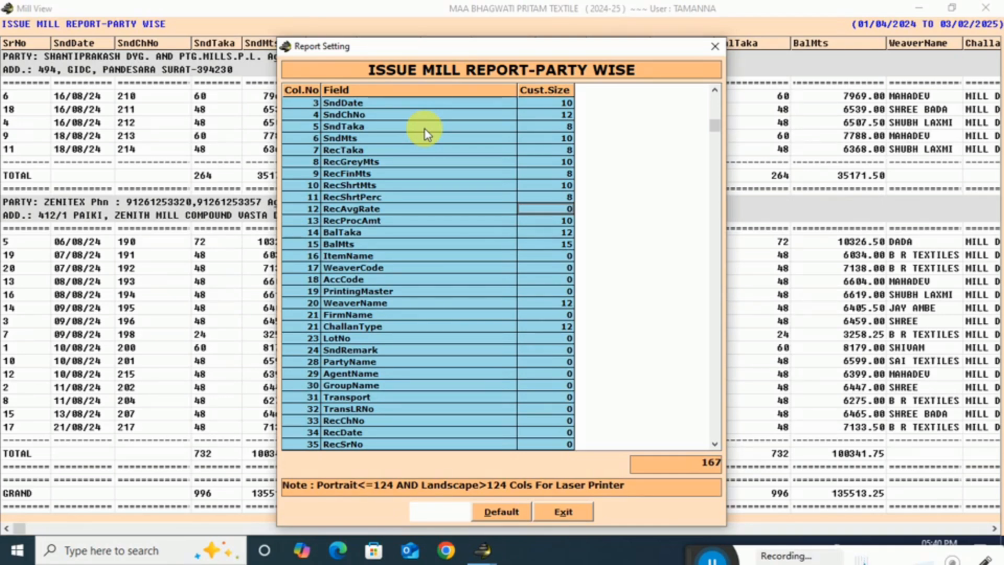
# - Place the sent challan number second in the report by setting the SndChNo column number to 2, and save the report setting
pyautogui.press('Left')
pyautogui.press('Left')
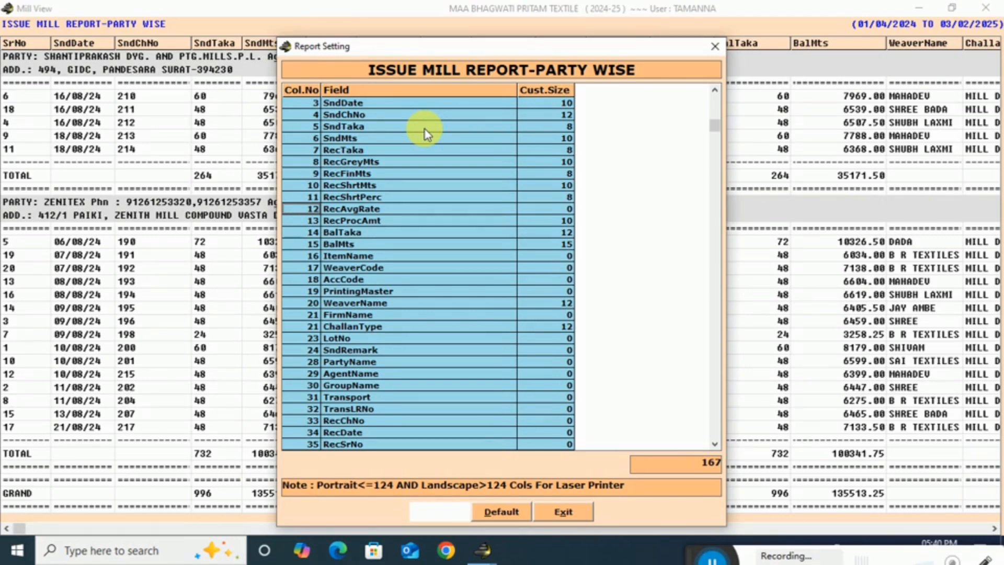
pyautogui.click(301, 116)
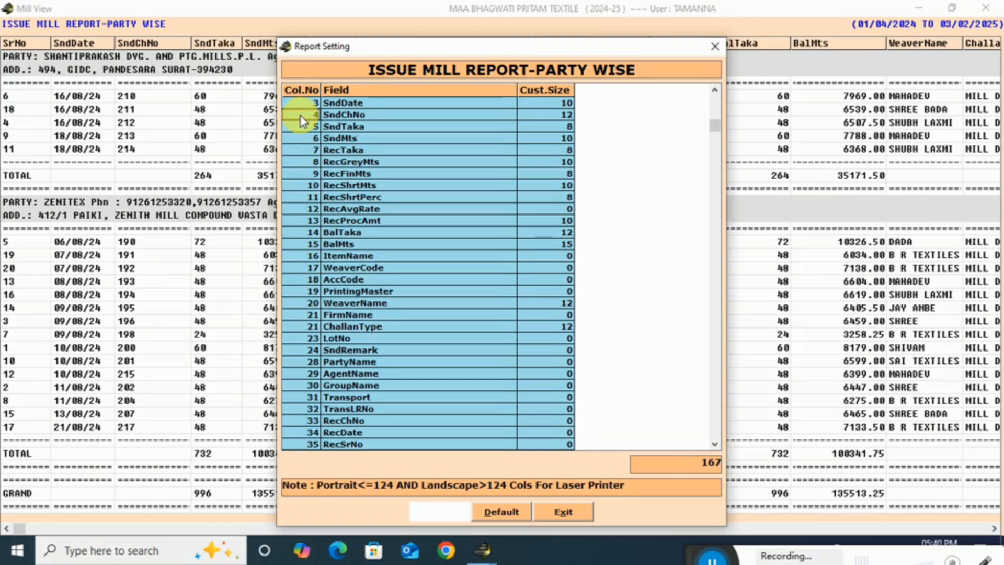
pyautogui.scroll(1, 300, 116)
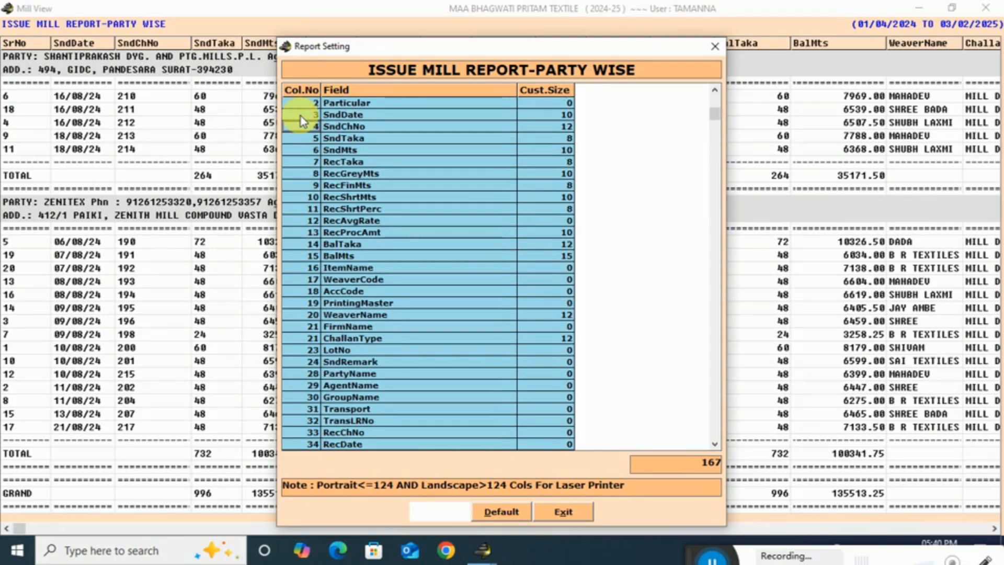
pyautogui.press('Return')
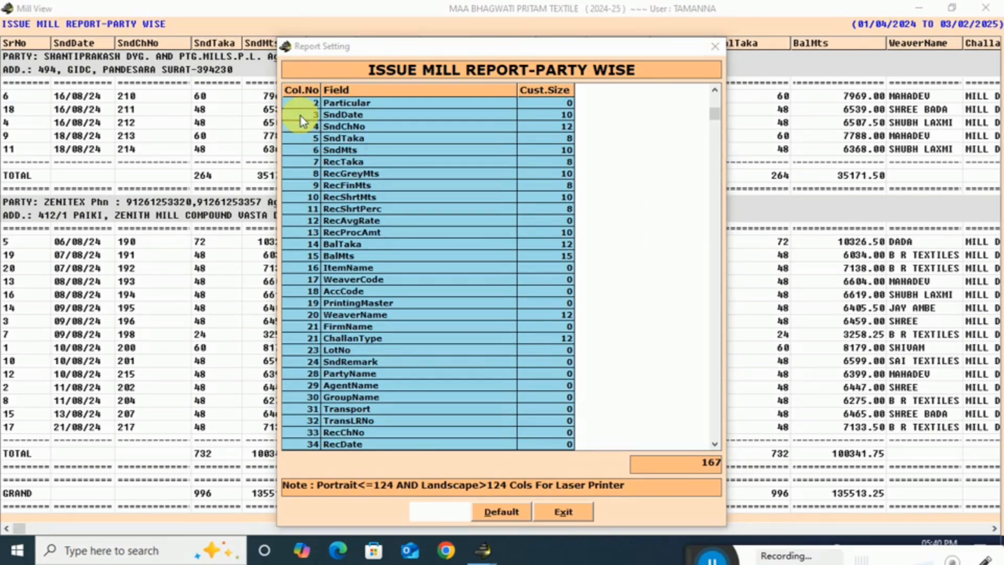
pyautogui.write('2')
pyautogui.press('Return')
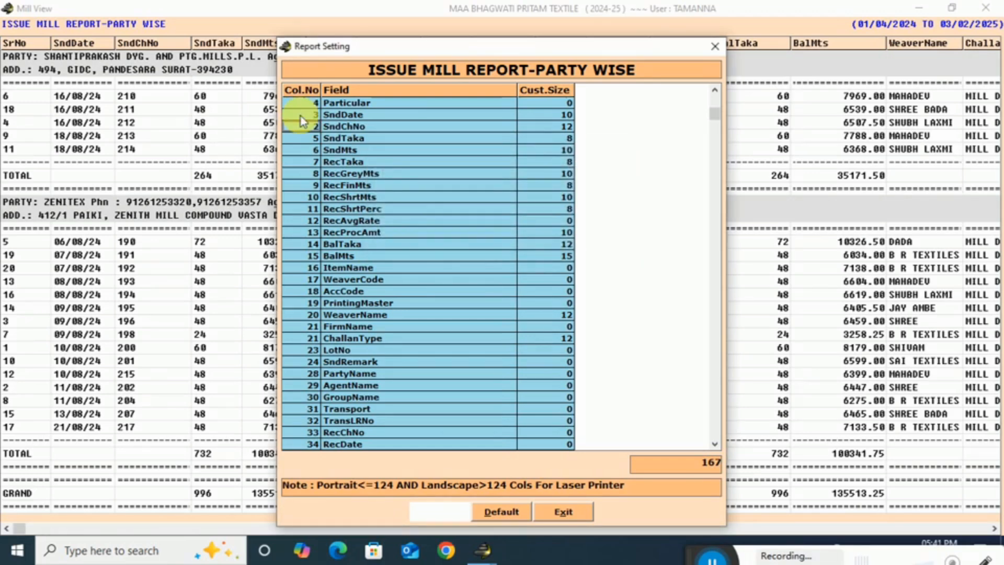
pyautogui.hotkey('alt', 's')
pyautogui.press('Return')
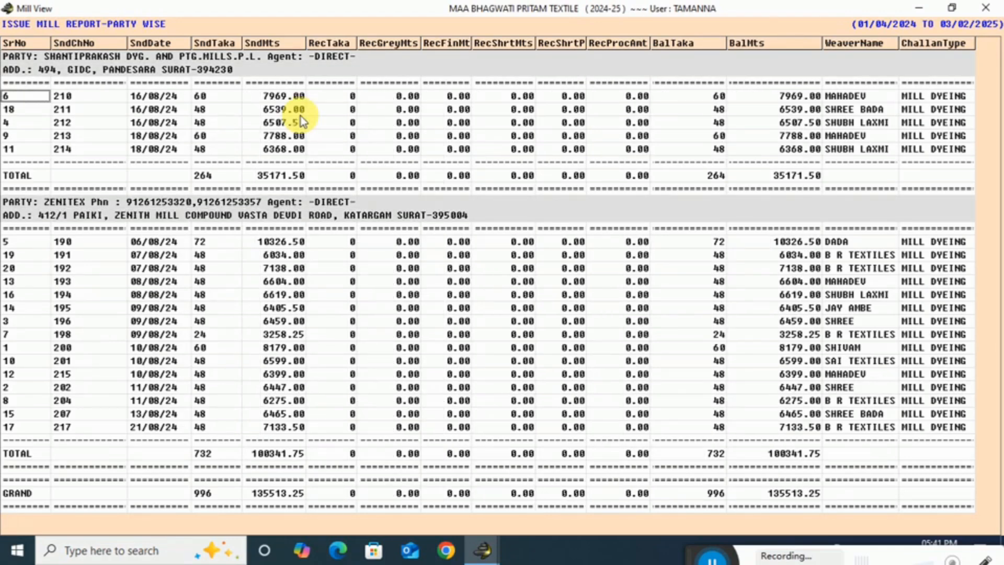
# - Examine the rearranged columns along the row of challan 210
pyautogui.press('Right')
pyautogui.press('Right')
pyautogui.press('Right')
pyautogui.press('Right')
pyautogui.press('Right')
pyautogui.press('Right')
pyautogui.press('Right')
pyautogui.press('Right')
pyautogui.press('Right')
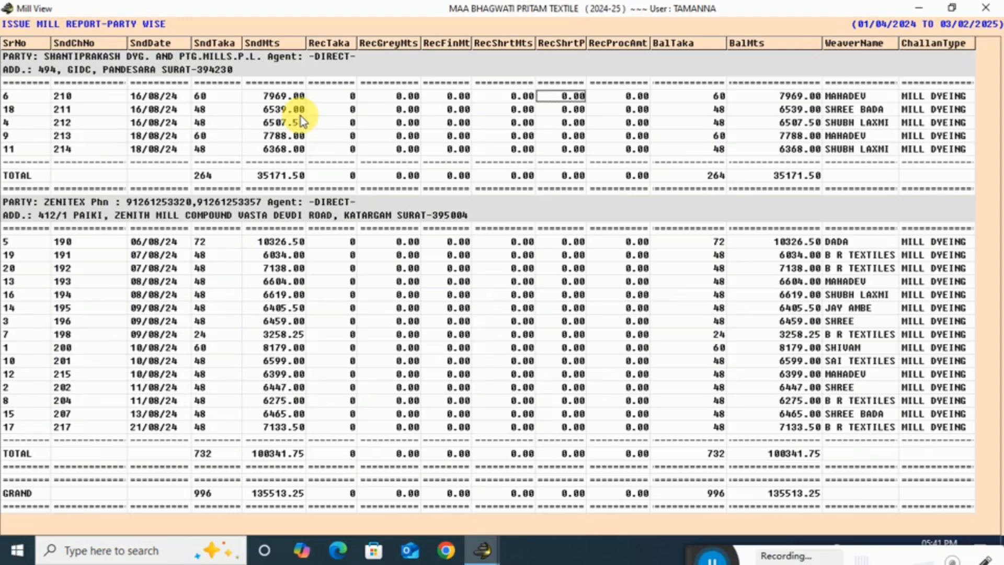
# - Narrow the sent taka column by setting the SndTaka column size to 6, save the report setting and return to the report
pyautogui.press('F12')
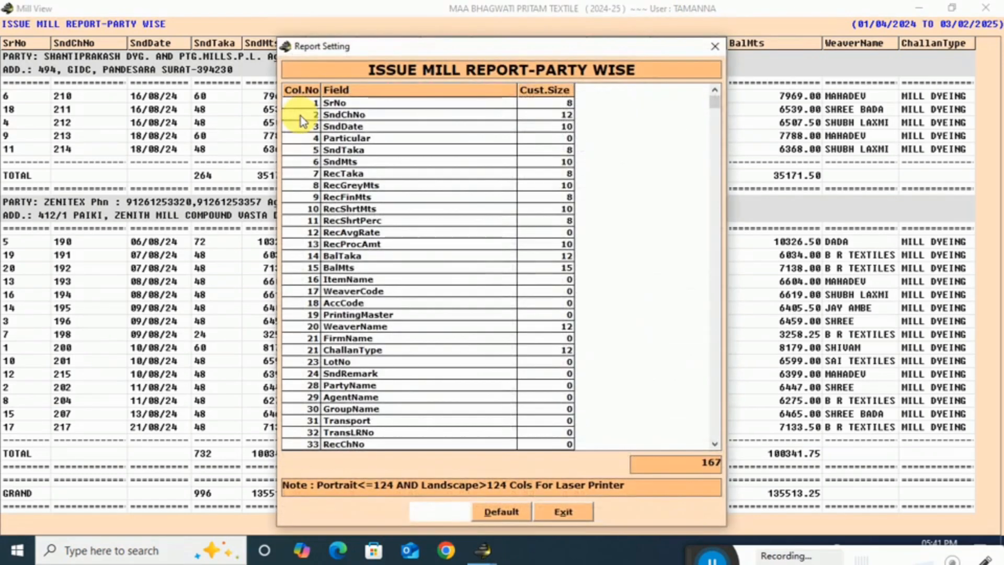
pyautogui.click(554, 151)
pyautogui.press('Return')
pyautogui.write('6')
pyautogui.press('Return')
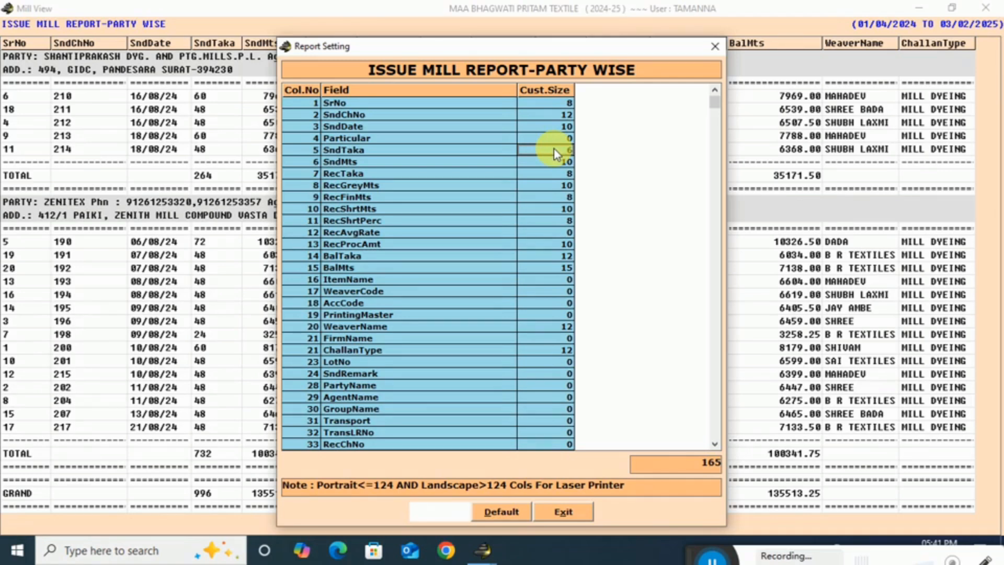
pyautogui.hotkey('alt', 's')
pyautogui.press('Return')
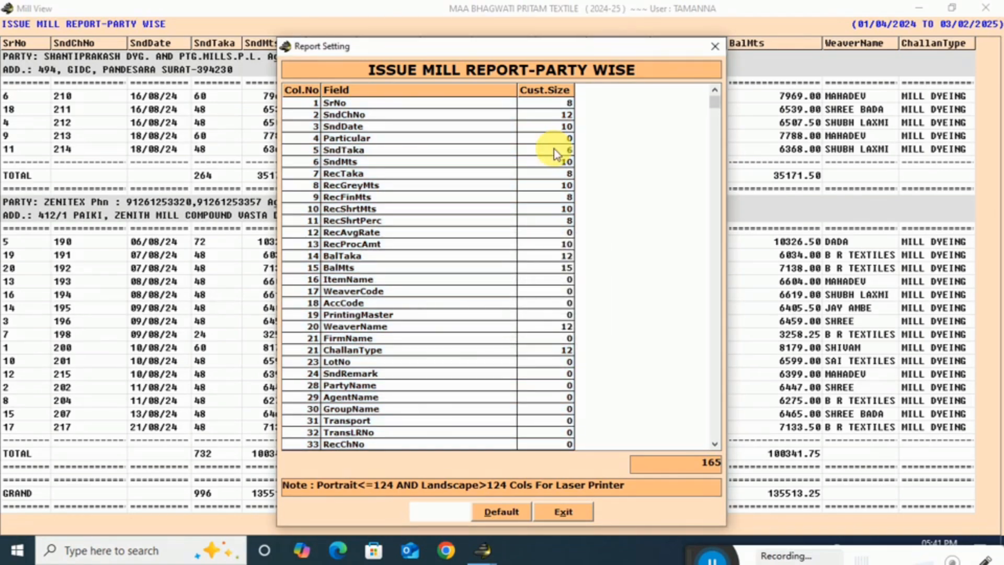
pyautogui.press('Escape')
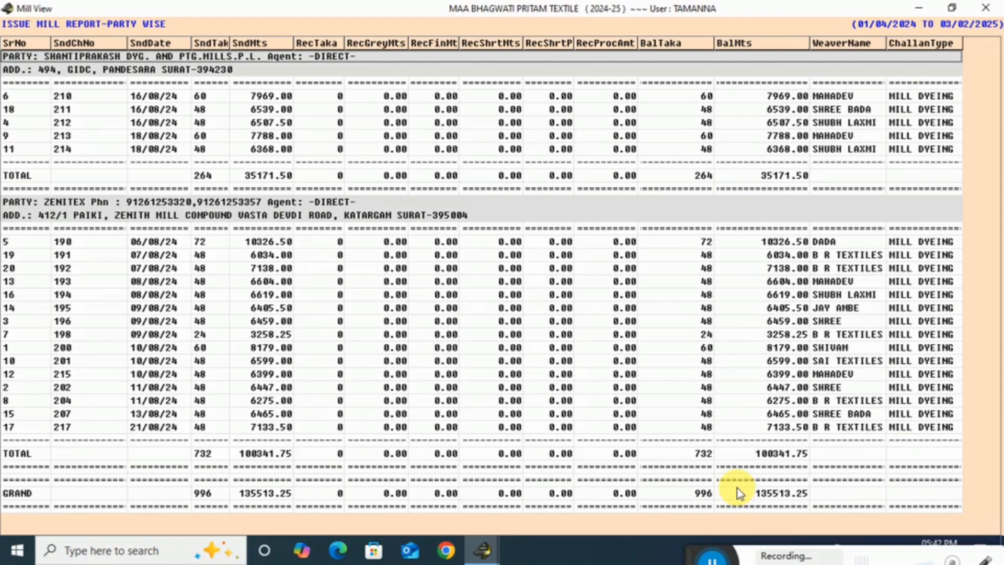
# - Mark the row of challan 200 in the ZENITEX section of the report
pyautogui.press('Down')
pyautogui.press('Down')
pyautogui.press('Down')
pyautogui.press('Down')
pyautogui.press('Down')
pyautogui.press('Down')
pyautogui.press('Down')
pyautogui.press('Down')
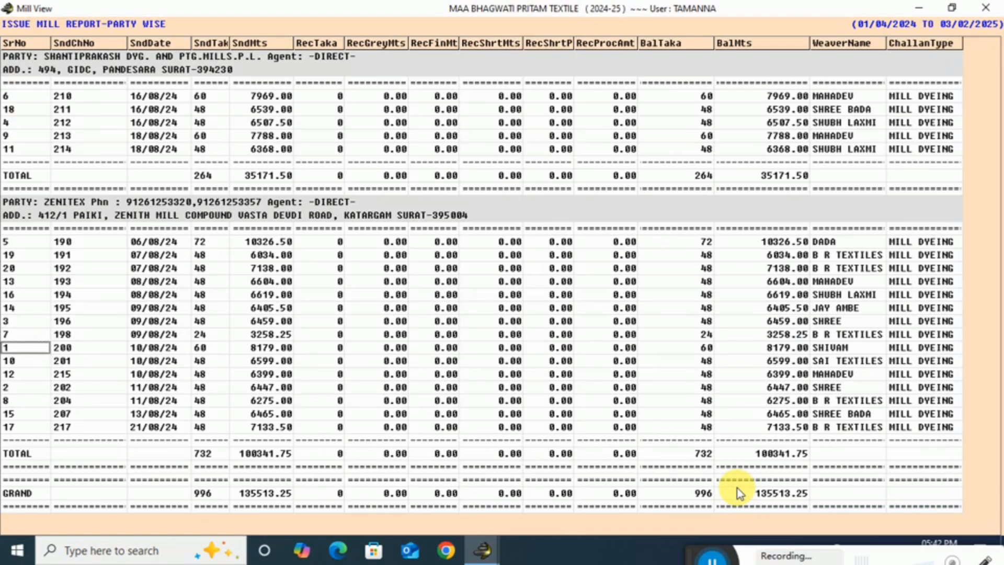
pyautogui.press('space')
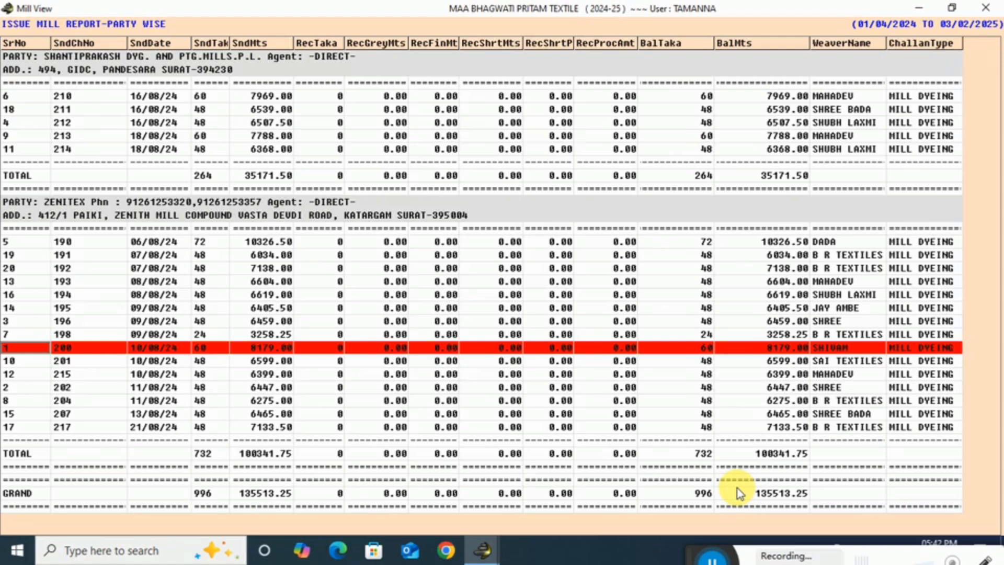
# - Mark the row of challan 202 in the ZENITEX section as well
pyautogui.press('Down')
pyautogui.press('Down')
pyautogui.press('Down')
pyautogui.press('space')
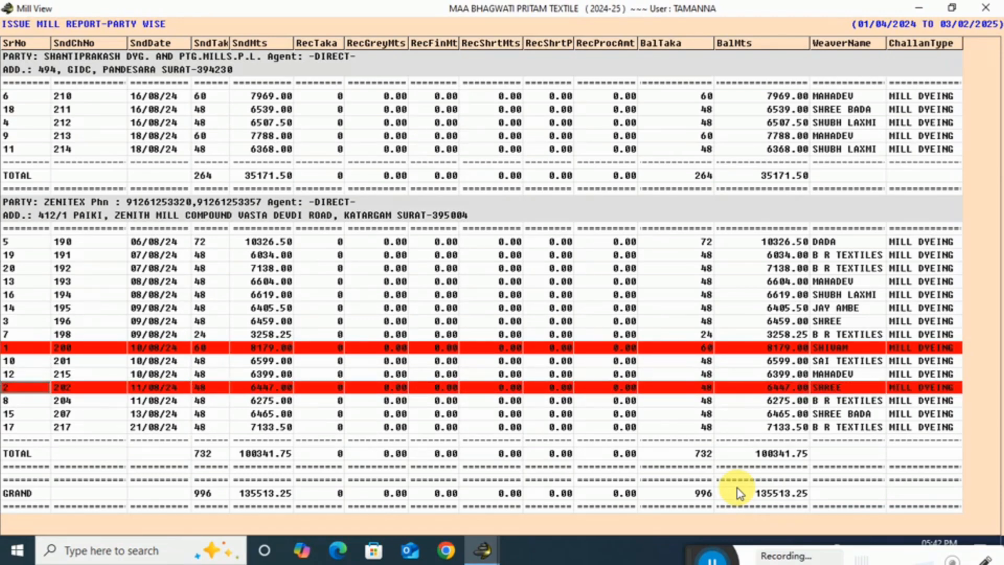
# - Mark the row of challan 212 in the SHANTIPRAKASH section
pyautogui.press('Up')
pyautogui.press('Up')
pyautogui.press('Up')
pyautogui.press('Up')
pyautogui.press('Up')
pyautogui.press('Up')
pyautogui.press('Up')
pyautogui.press('Up')
pyautogui.press('Up')
pyautogui.press('Up')
pyautogui.press('Up')
pyautogui.press('Up')
pyautogui.press('Up')
pyautogui.press('Up')
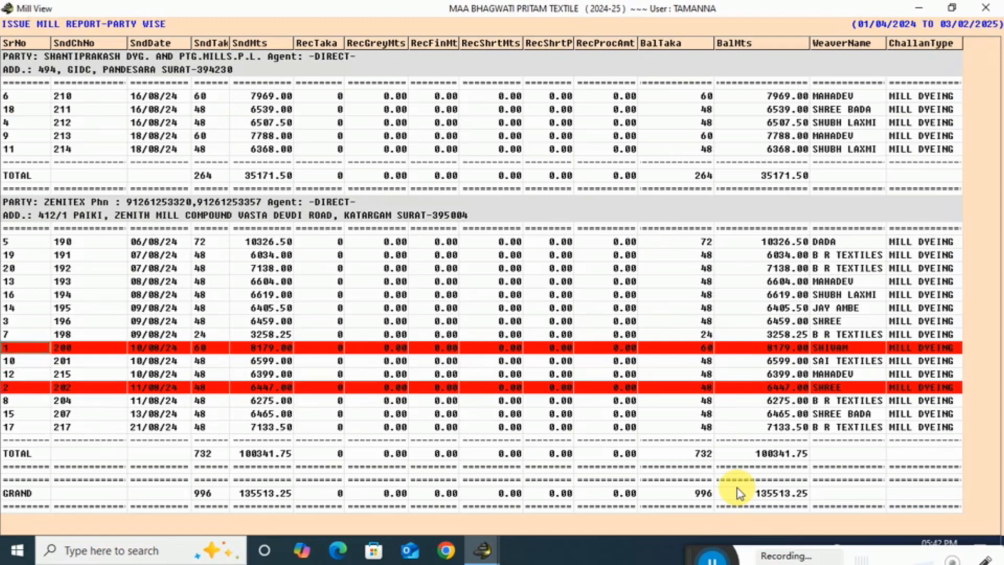
pyautogui.press('Up')
pyautogui.press('Up')
pyautogui.press('Up')
pyautogui.press('Up')
pyautogui.press('Up')
pyautogui.press('Up')
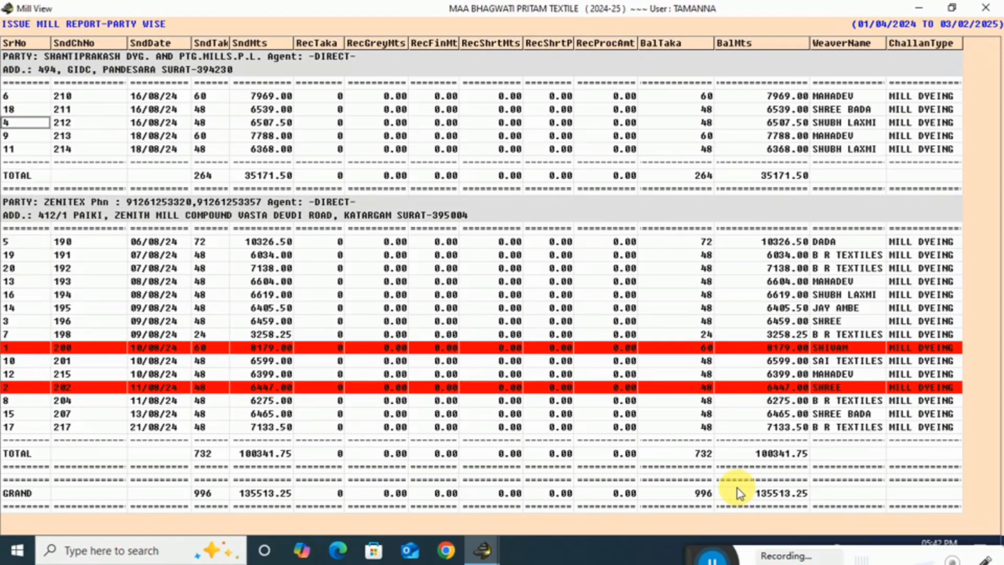
pyautogui.press('space')
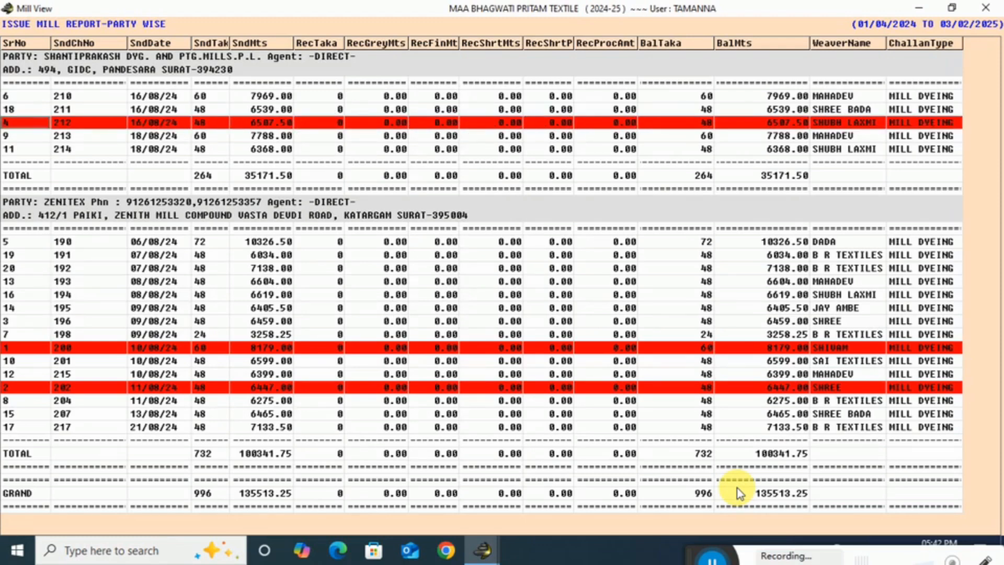
# - Mark the row of challan 190, the first entry in the ZENITEX section
pyautogui.press('Down')
pyautogui.press('Down')
pyautogui.press('Down')
pyautogui.press('Down')
pyautogui.press('Down')
pyautogui.press('Down')
pyautogui.press('Down')
pyautogui.press('Down')
pyautogui.press('Down')
pyautogui.press('space')
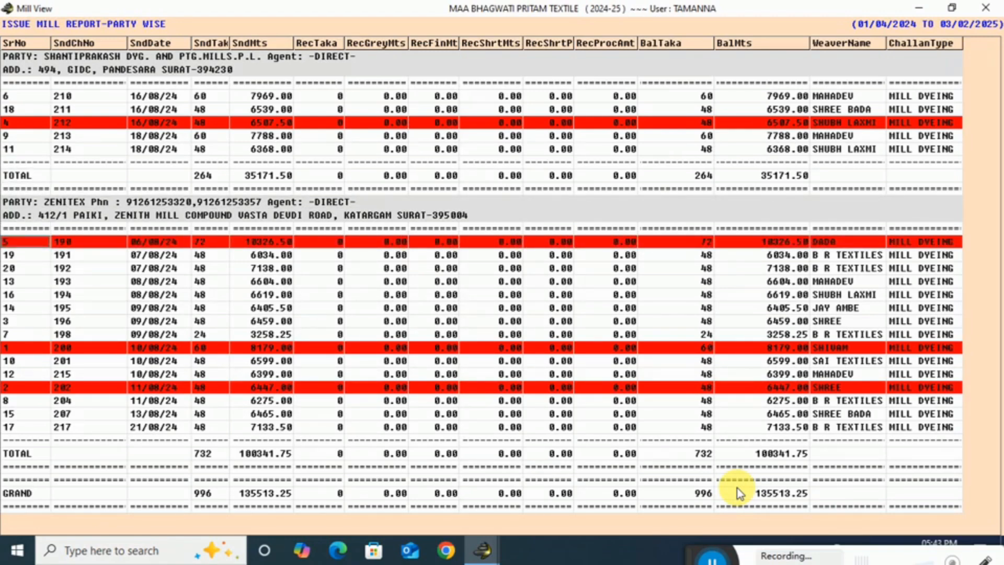
# - Mark the row of challan 210, the first entry in the SHANTIPRAKASH section
pyautogui.press('Up')
pyautogui.press('Up')
pyautogui.press('Up')
pyautogui.press('Up')
pyautogui.press('Up')
pyautogui.press('Up')
pyautogui.press('Up')
pyautogui.press('Up')
pyautogui.press('Up')
pyautogui.press('Up')
pyautogui.press('Up')
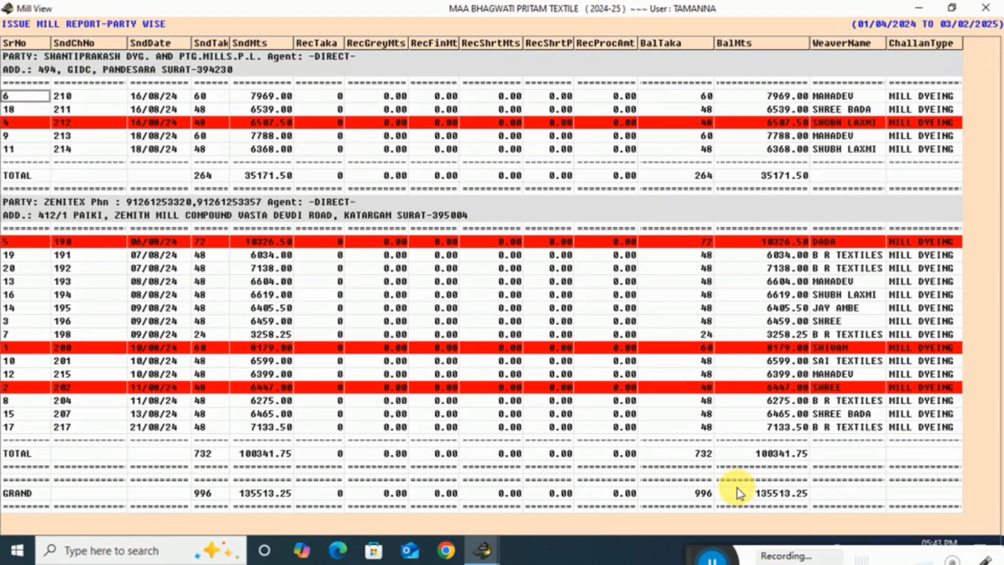
pyautogui.press('space')
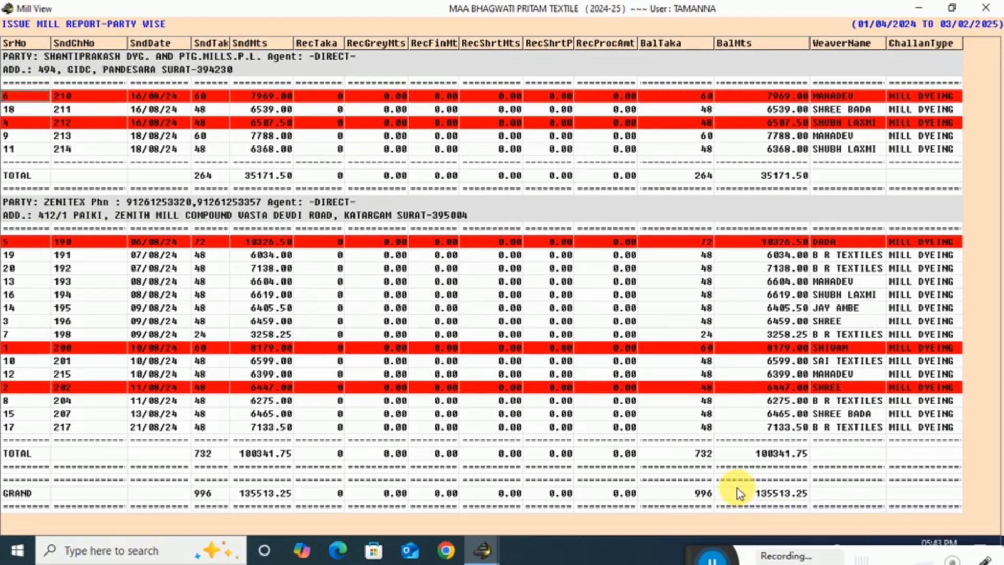
# - Mark the row of challan 198 in the ZENITEX section
pyautogui.press('Down')
pyautogui.press('Down')
pyautogui.press('Down')
pyautogui.press('Down')
pyautogui.press('Down')
pyautogui.press('Down')
pyautogui.press('Down')
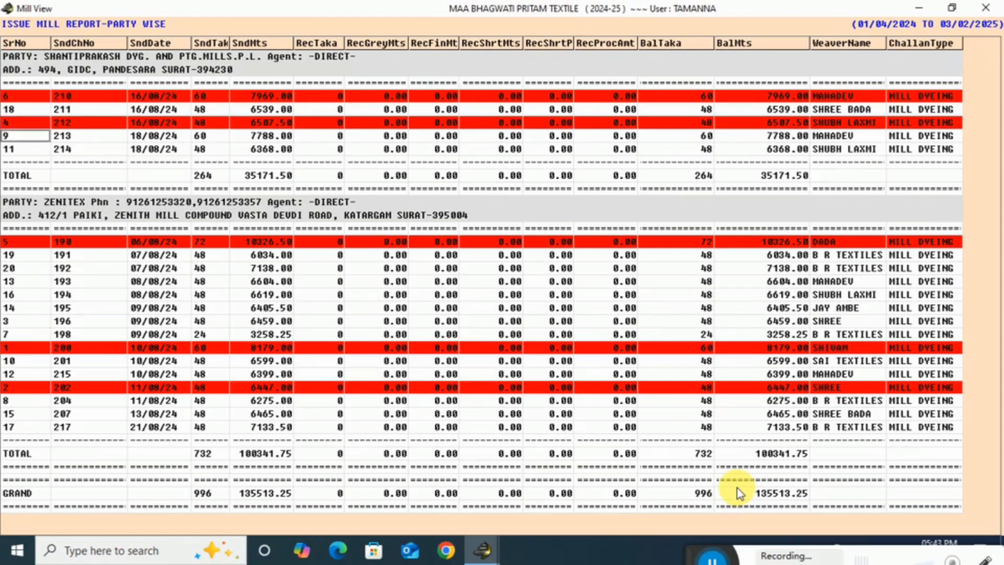
pyautogui.press('Down')
pyautogui.press('Down')
pyautogui.press('Down')
pyautogui.press('Down')
pyautogui.press('Down')
pyautogui.press('Down')
pyautogui.press('Down')
pyautogui.press('Down')
pyautogui.press('Down')
pyautogui.press('Down')
pyautogui.press('Down')
pyautogui.press('Down')
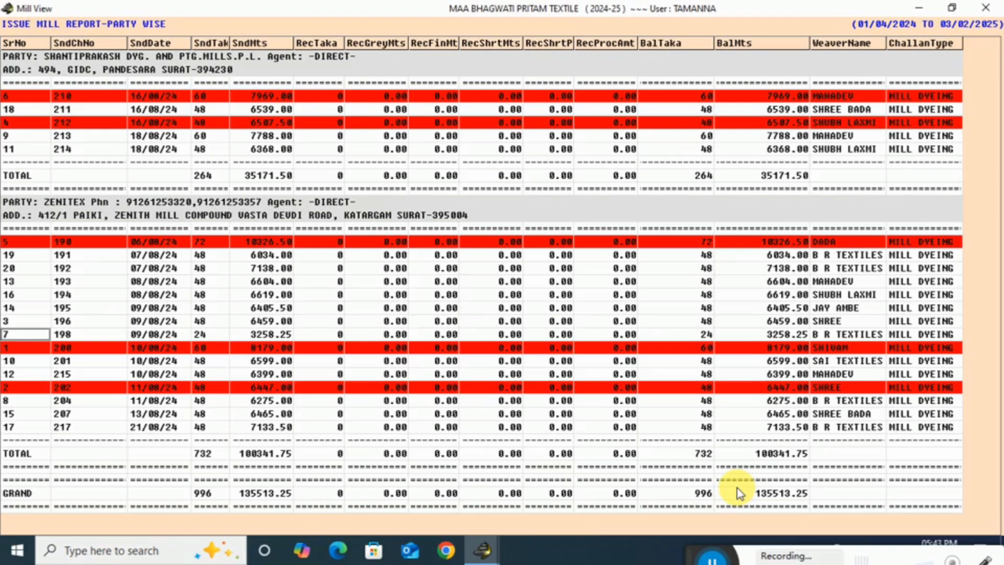
pyautogui.press('space')
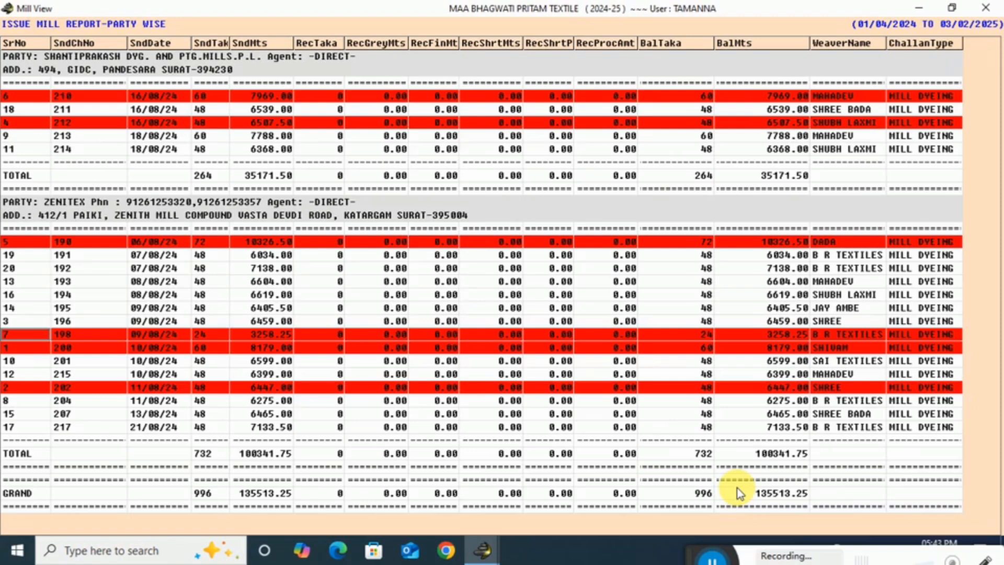
# - Mark the row of challan 204 in the ZENITEX section
pyautogui.press('Down')
pyautogui.press('Down')
pyautogui.press('Down')
pyautogui.press('Down')
pyautogui.press('Down')
pyautogui.press('Down')
pyautogui.press('Down')
pyautogui.press('Down')
pyautogui.press('Up')
pyautogui.press('Up')
pyautogui.press('Up')
pyautogui.press('space')
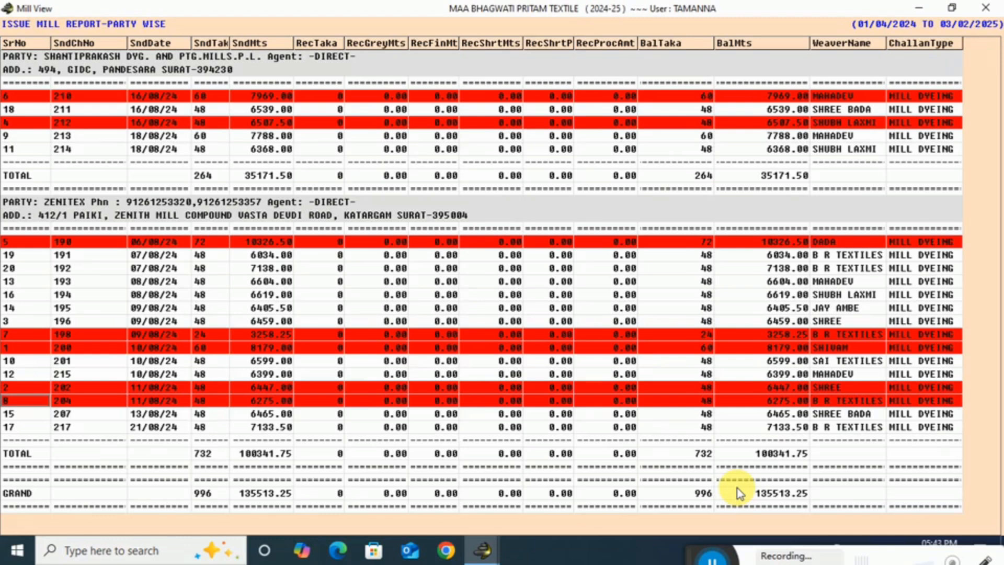
# - Mark the row of challan 213 in the SHANTIPRAKASH section
pyautogui.press('Up')
pyautogui.press('Up')
pyautogui.press('Up')
pyautogui.press('Up')
pyautogui.press('Up')
pyautogui.press('Up')
pyautogui.press('Up')
pyautogui.press('Up')
pyautogui.press('Up')
pyautogui.press('Up')
pyautogui.press('Up')
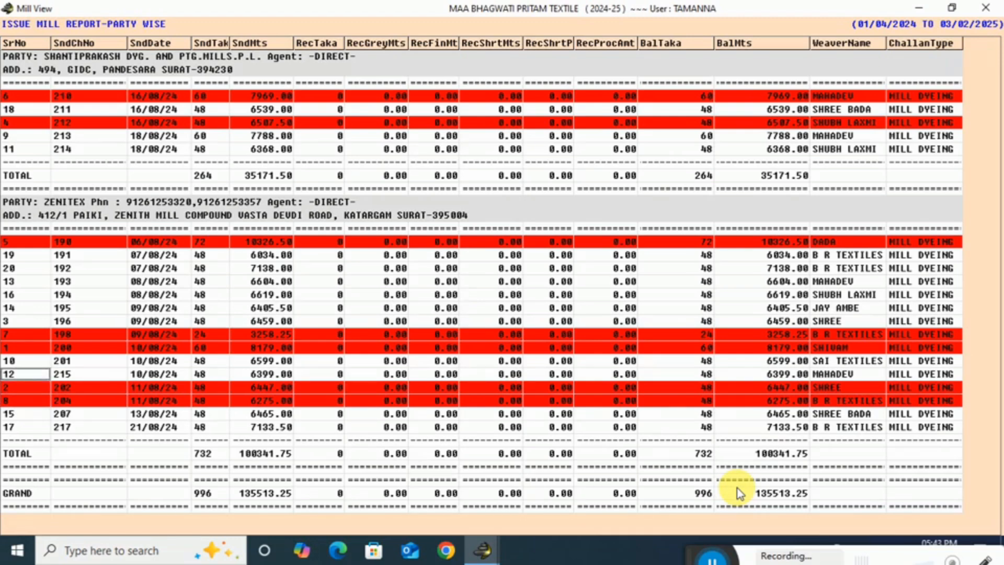
pyautogui.press('Up')
pyautogui.press('Up')
pyautogui.press('Up')
pyautogui.press('Up')
pyautogui.press('Up')
pyautogui.press('Up')
pyautogui.press('Up')
pyautogui.press('Up')
pyautogui.press('Up')
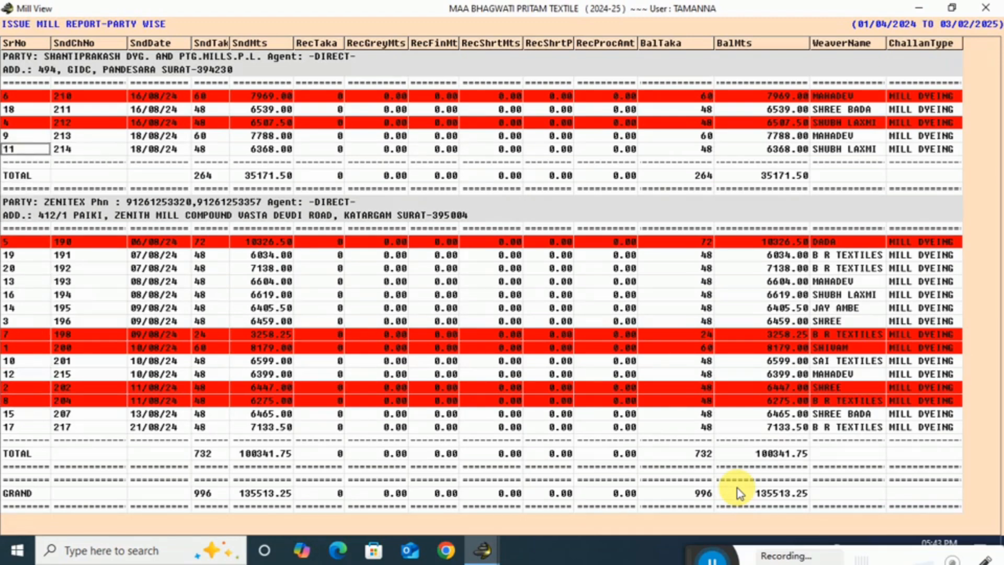
pyautogui.press('Right')
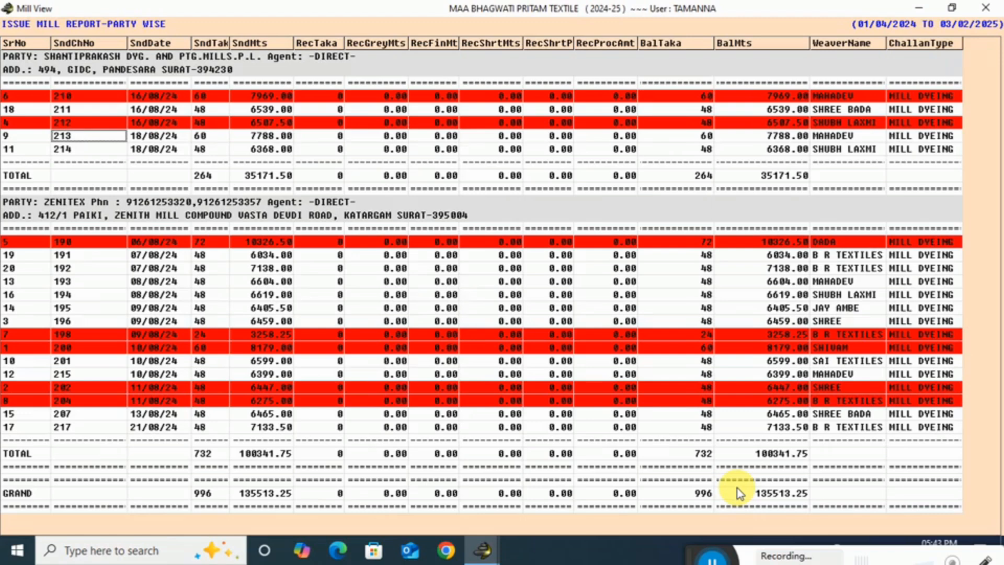
pyautogui.press('space')
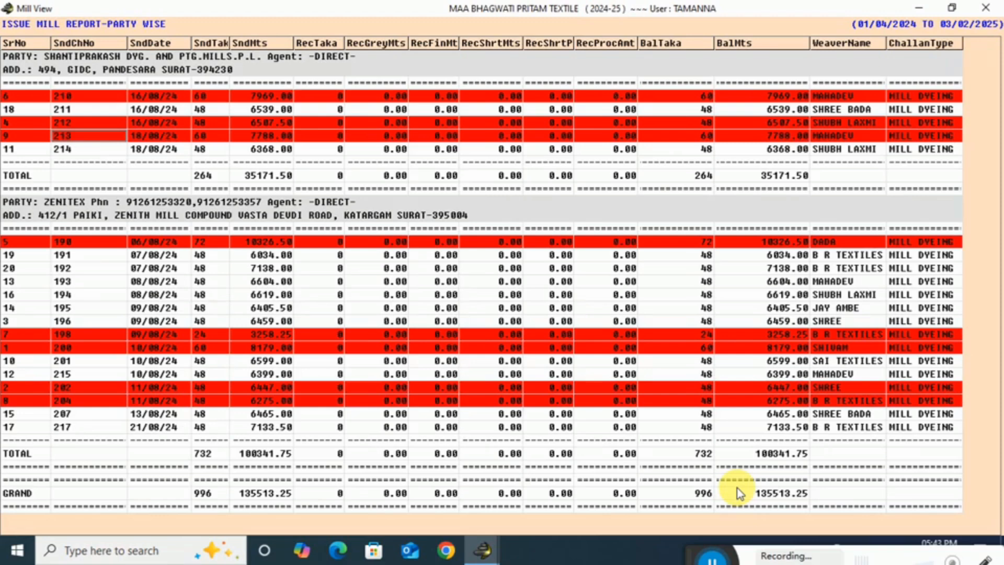
# - Mark the row of challan 196 in the ZENITEX section
pyautogui.press('Down')
pyautogui.press('Down')
pyautogui.press('Down')
pyautogui.press('Down')
pyautogui.press('Down')
pyautogui.press('Down')
pyautogui.press('Down')
pyautogui.press('Down')
pyautogui.press('Down')
pyautogui.press('Down')
pyautogui.press('Down')
pyautogui.press('Down')
pyautogui.press('space')
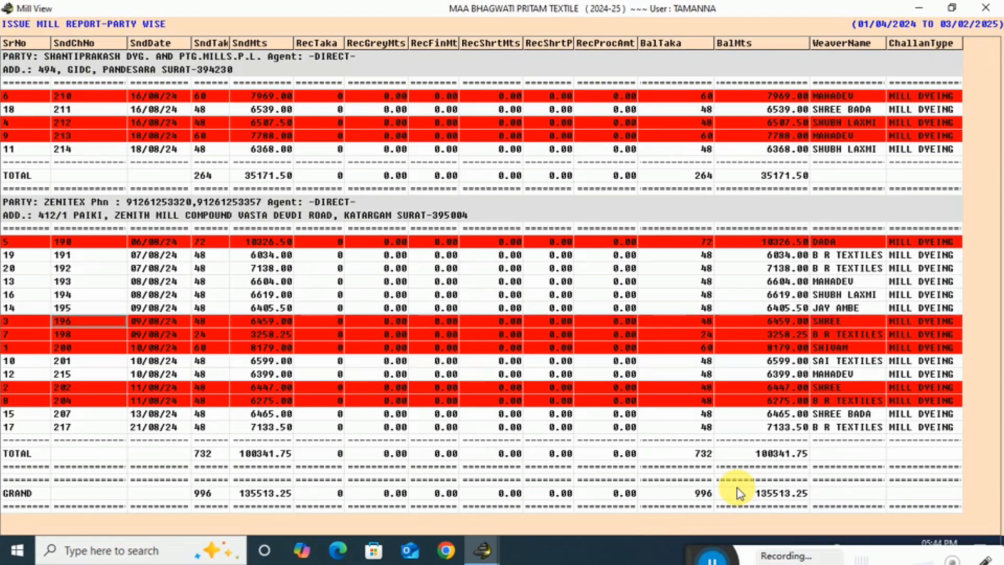
# - Mark the row of challan 201 in the ZENITEX section
pyautogui.press('Down')
pyautogui.press('Down')
pyautogui.press('Down')
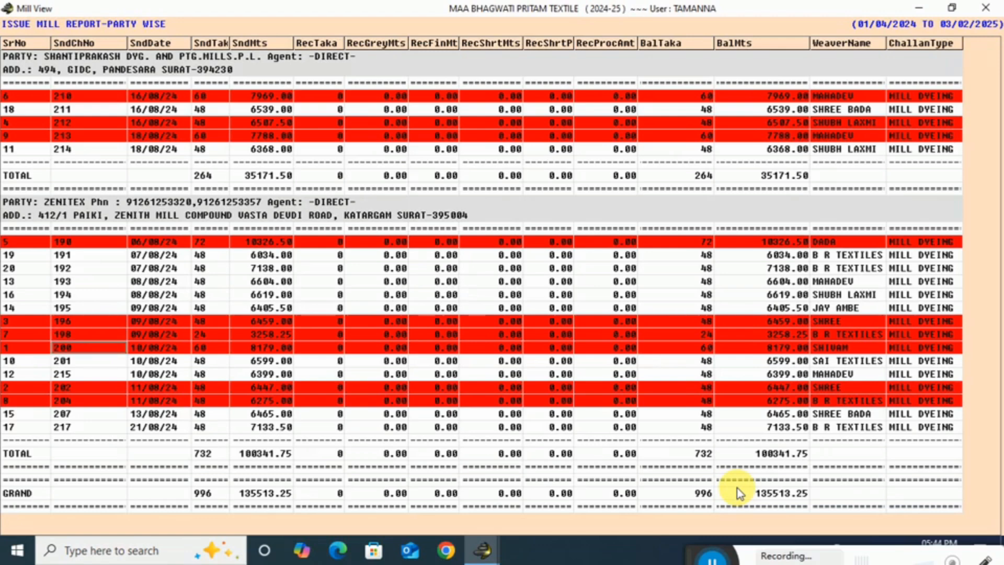
pyautogui.press('space')
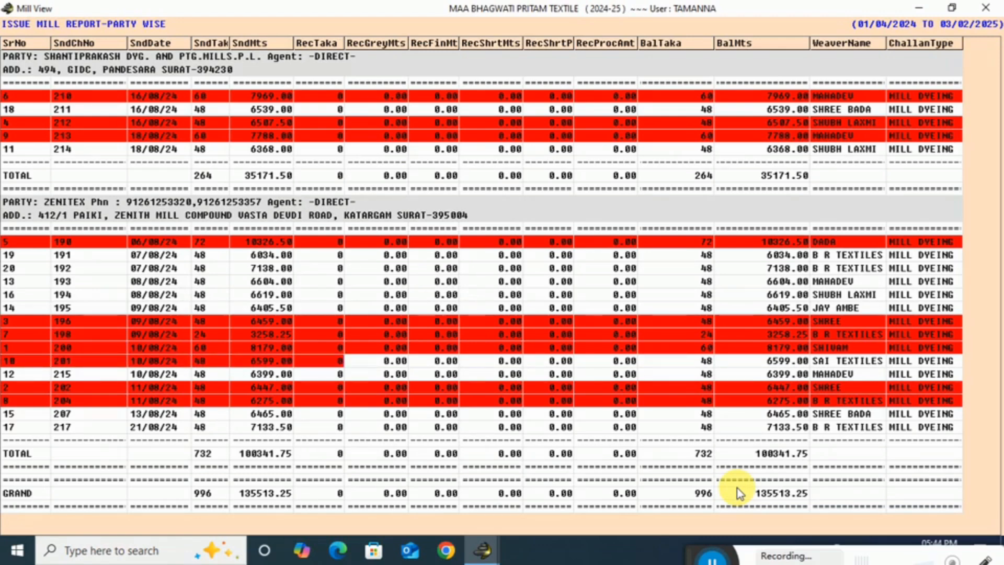
# - Mark the row of challan 214, the last entry in the SHANTIPRAKASH section
pyautogui.press('Up')
pyautogui.press('Up')
pyautogui.press('Up')
pyautogui.press('Up')
pyautogui.press('Up')
pyautogui.press('Up')
pyautogui.press('Up')
pyautogui.press('Up')
pyautogui.press('Up')
pyautogui.press('Up')
pyautogui.press('Up')
pyautogui.press('Up')
pyautogui.press('Up')
pyautogui.press('Up')
pyautogui.press('Up')
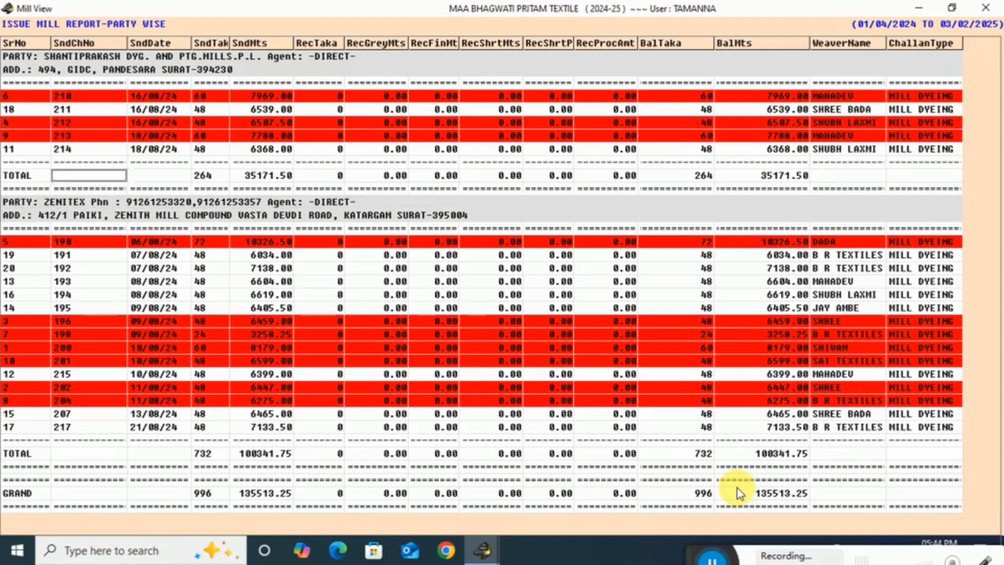
pyautogui.press('space')
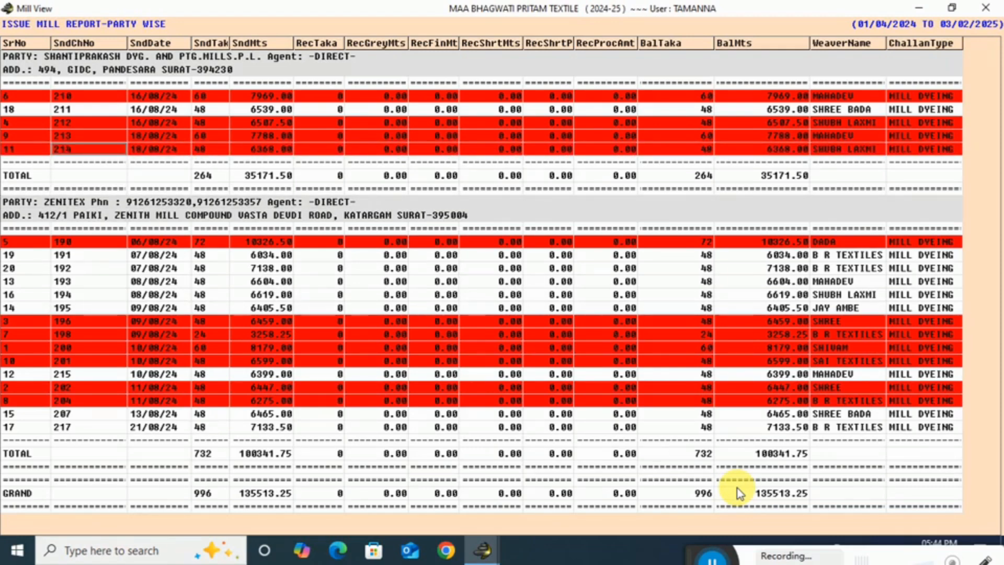
# - Open the Grey Send To Mill entry of challan 215 from the ZENITEX section for editing
pyautogui.press('Down')
pyautogui.press('Down')
pyautogui.press('Down')
pyautogui.press('Down')
pyautogui.press('Down')
pyautogui.press('Down')
pyautogui.press('Down')
pyautogui.press('Down')
pyautogui.press('Down')
pyautogui.press('Down')
pyautogui.press('Down')
pyautogui.press('Down')
pyautogui.press('Down')
pyautogui.press('Down')
pyautogui.press('Down')
pyautogui.press('Down')
pyautogui.press('Down')
pyautogui.press('Down')
pyautogui.press('Down')
pyautogui.press('Down')
pyautogui.press('Up')
pyautogui.press('Up')
pyautogui.press('Up')
pyautogui.press('Up')
pyautogui.press('Up')
pyautogui.press('Up')
pyautogui.press('Up')
pyautogui.press('Up')
pyautogui.press('Up')
pyautogui.press('Up')
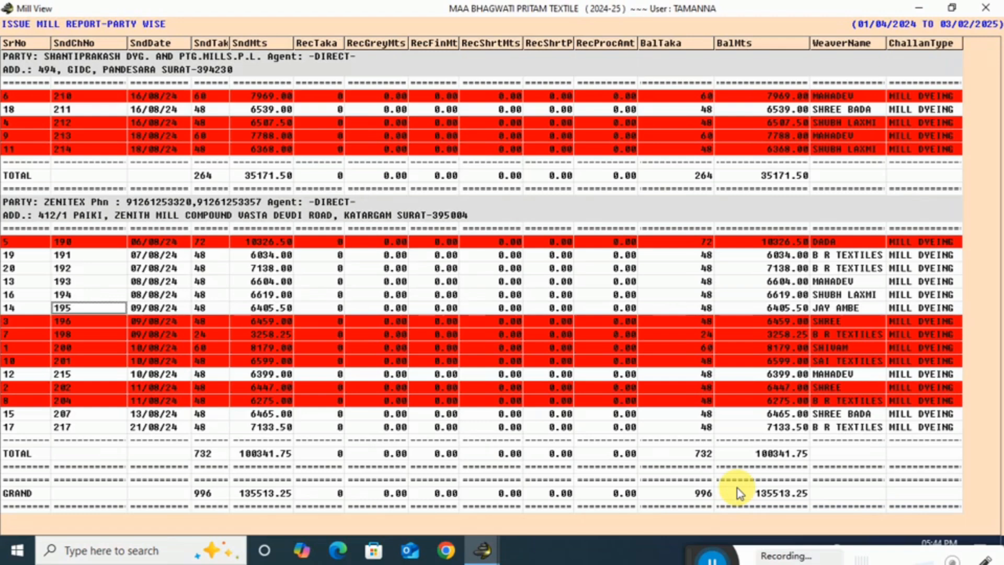
pyautogui.press('Down')
pyautogui.press('Down')
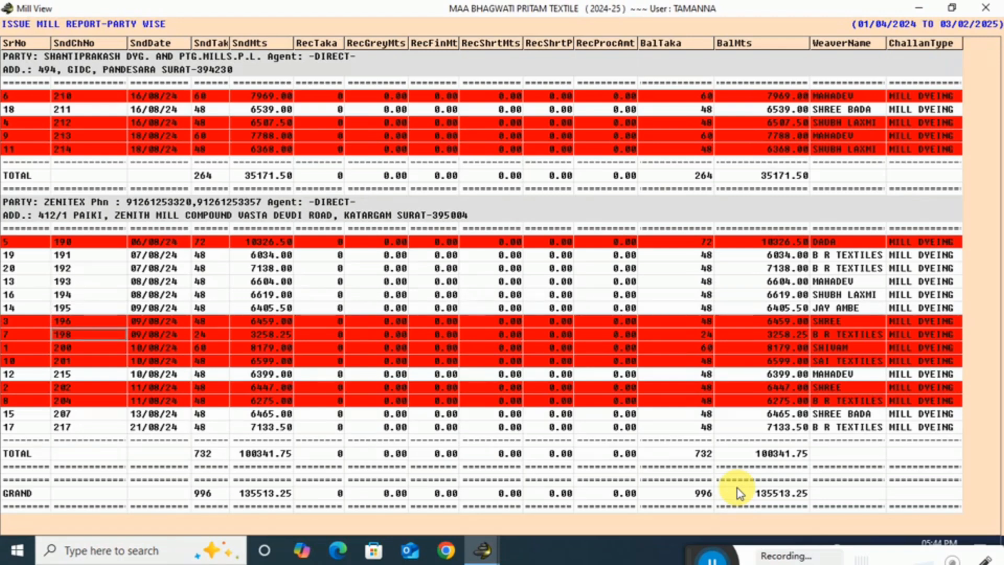
pyautogui.press('Right')
pyautogui.press('Down')
pyautogui.press('Down')
pyautogui.press('Down')
pyautogui.press('Down')
pyautogui.press('Up')
pyautogui.press('Left')
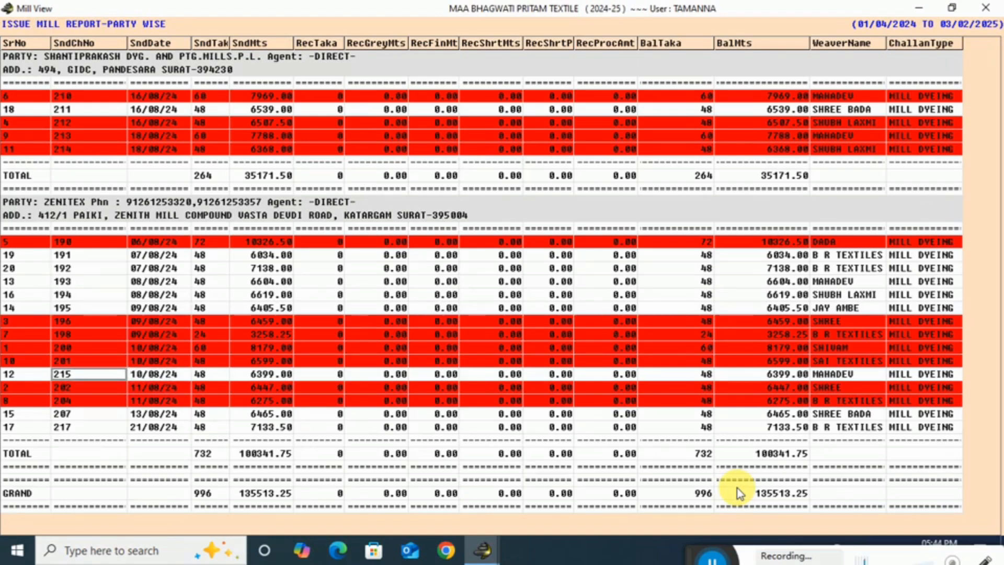
pyautogui.press('Return')
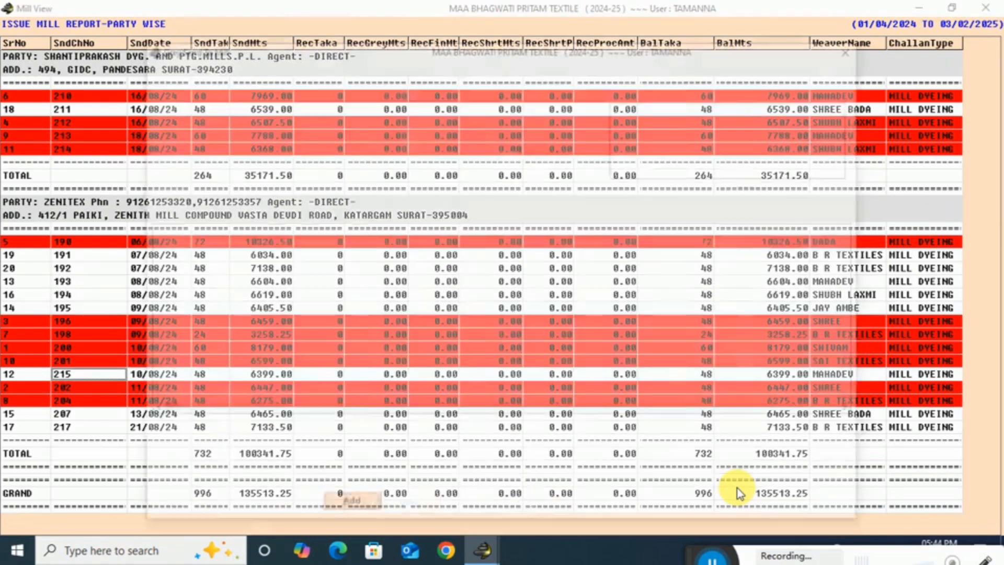
pyautogui.press('Return')
pyautogui.press('Return')
pyautogui.press('Return')
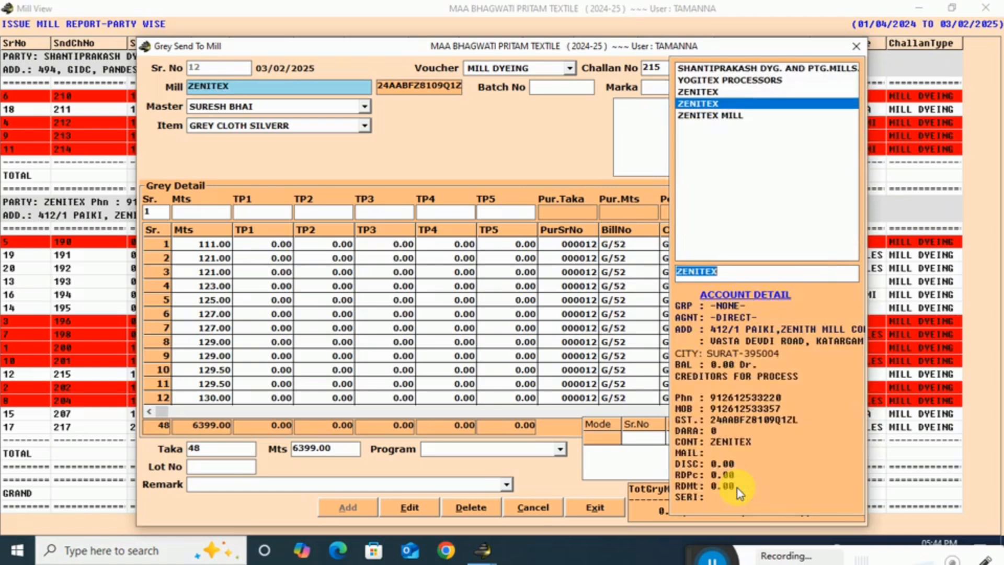
pyautogui.press('Return')
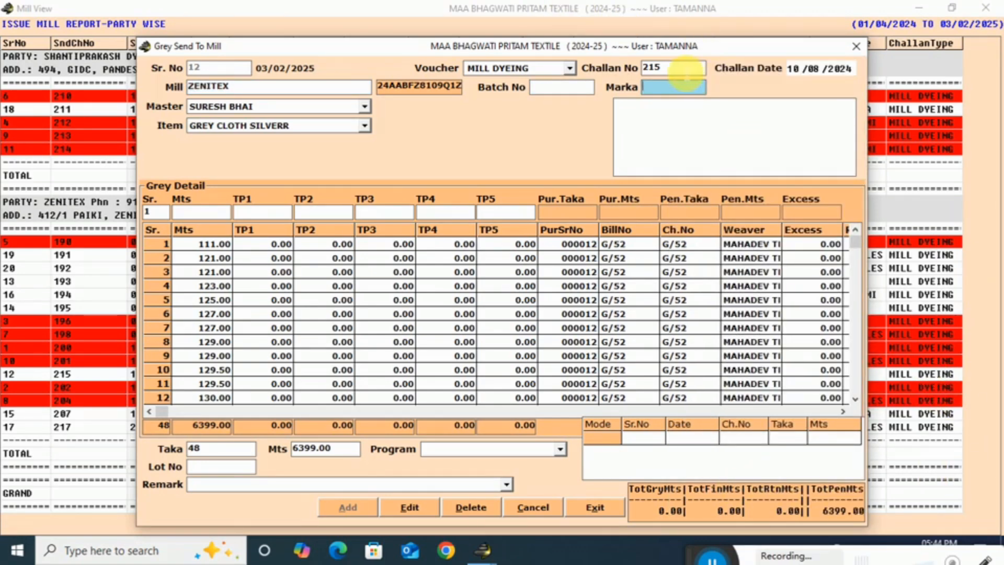
# - Change the entry's challan number to 199 and save the edit without printing the mill issue challan
pyautogui.click(686, 69)
pyautogui.press('BackSpace')
pyautogui.press('BackSpace')
pyautogui.press('BackSpace')
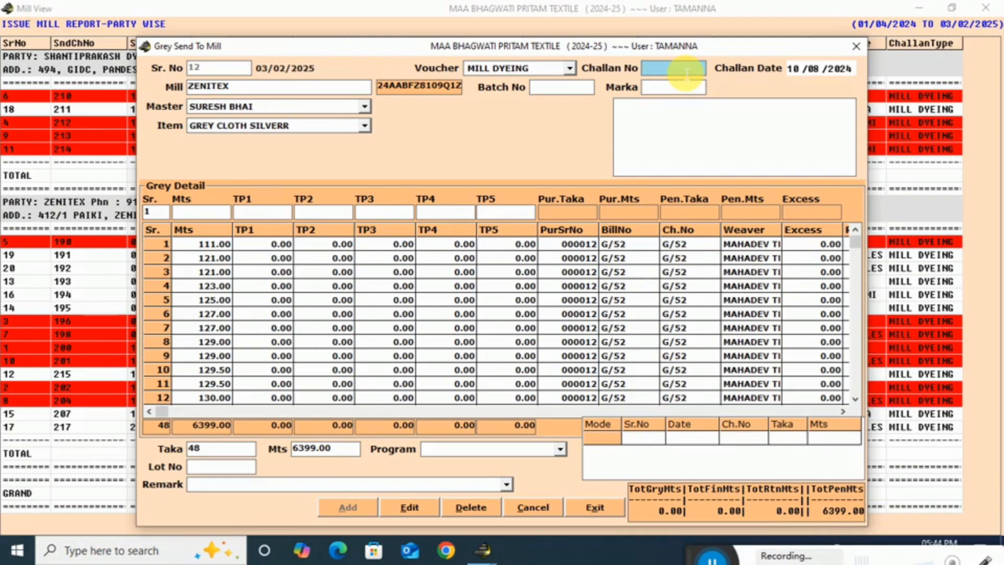
pyautogui.write('199')
pyautogui.press('Return')
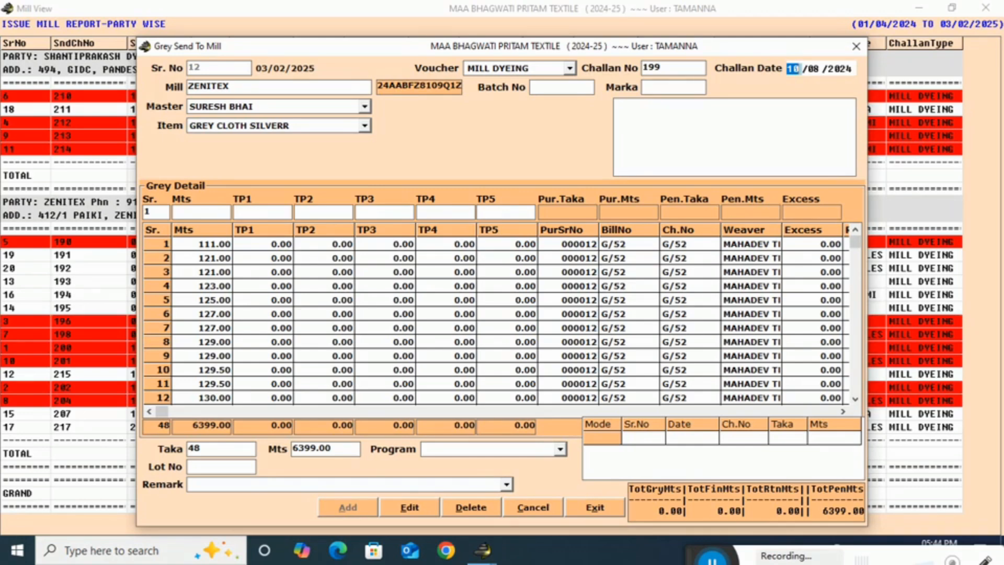
pyautogui.hotkey('alt', 'e')
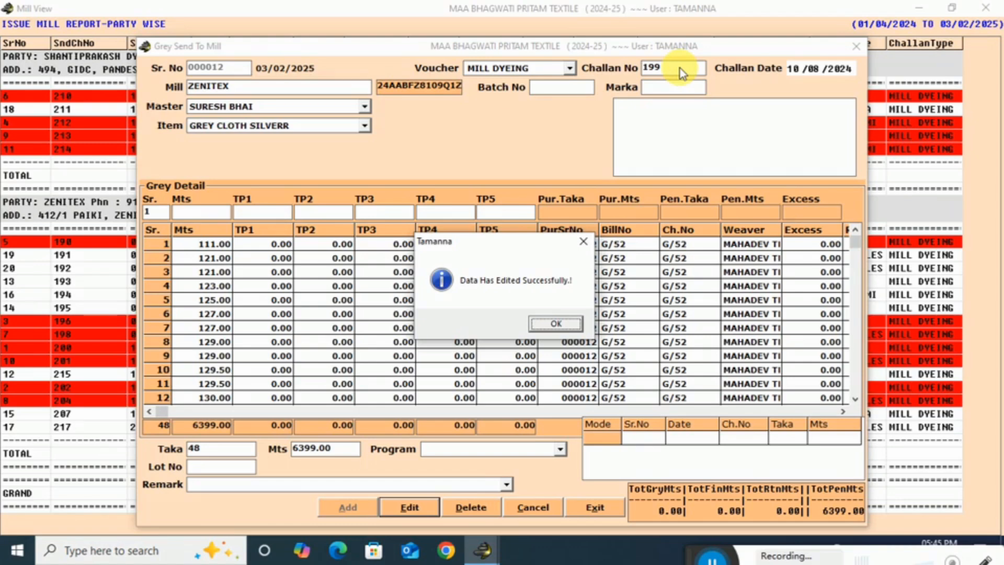
pyautogui.press('Return')
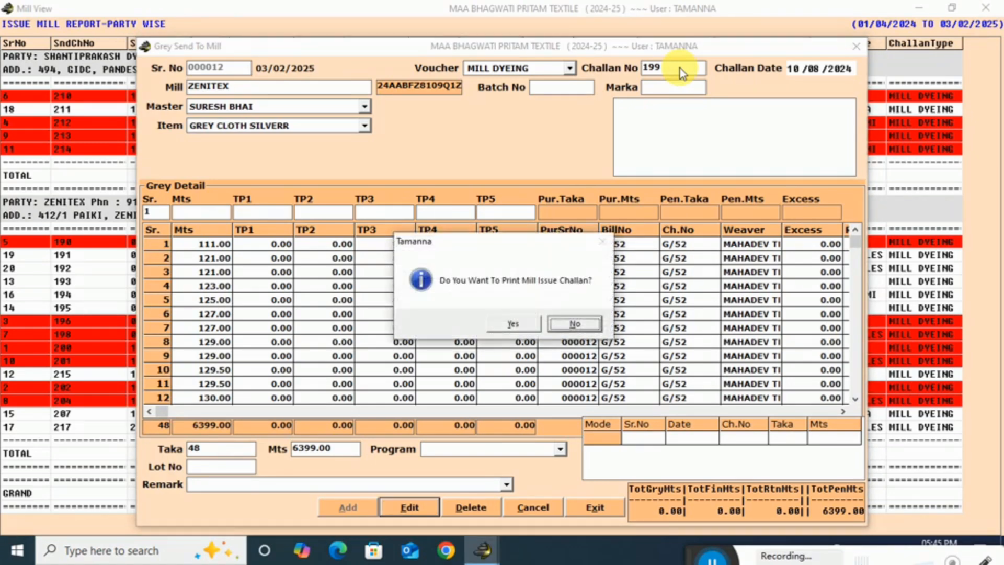
pyautogui.press('Return')
# - Close the Grey Send To Mill form and mark the row of challan 215 in the ZENITEX section
pyautogui.press('Right')
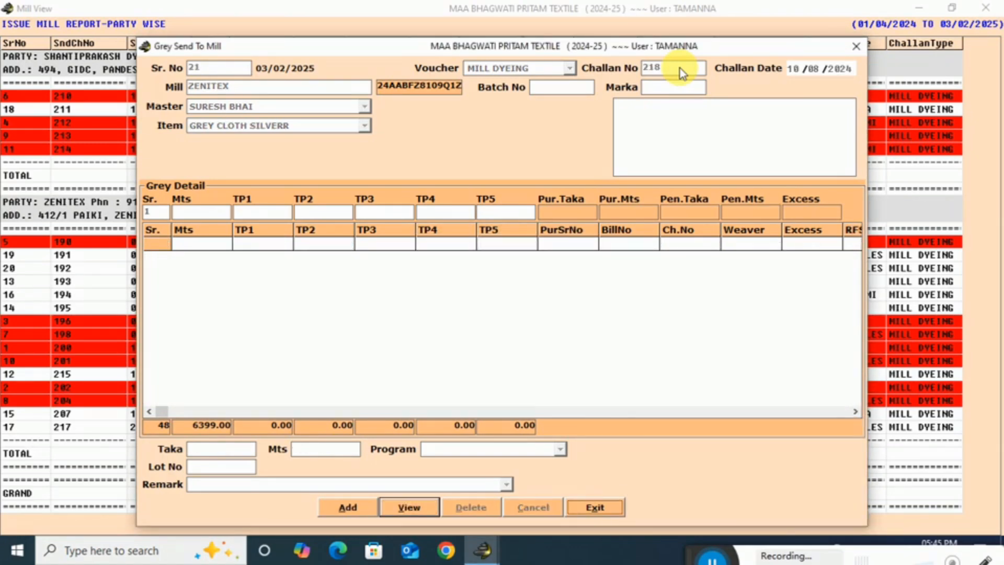
pyautogui.press('Return')
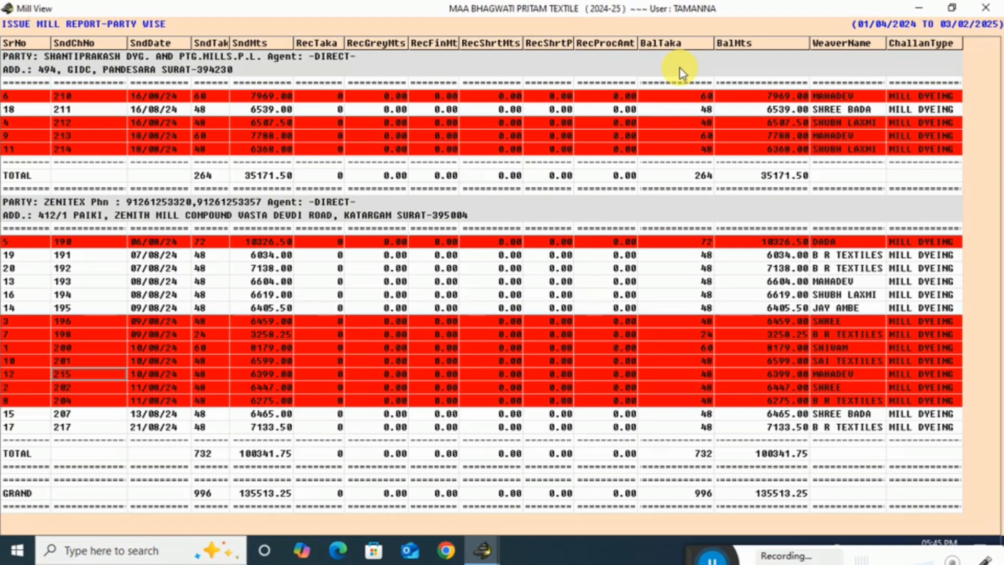
# - Mark the row of challan 193 in the ZENITEX section
pyautogui.press('Up')
pyautogui.press('Up')
pyautogui.press('Up')
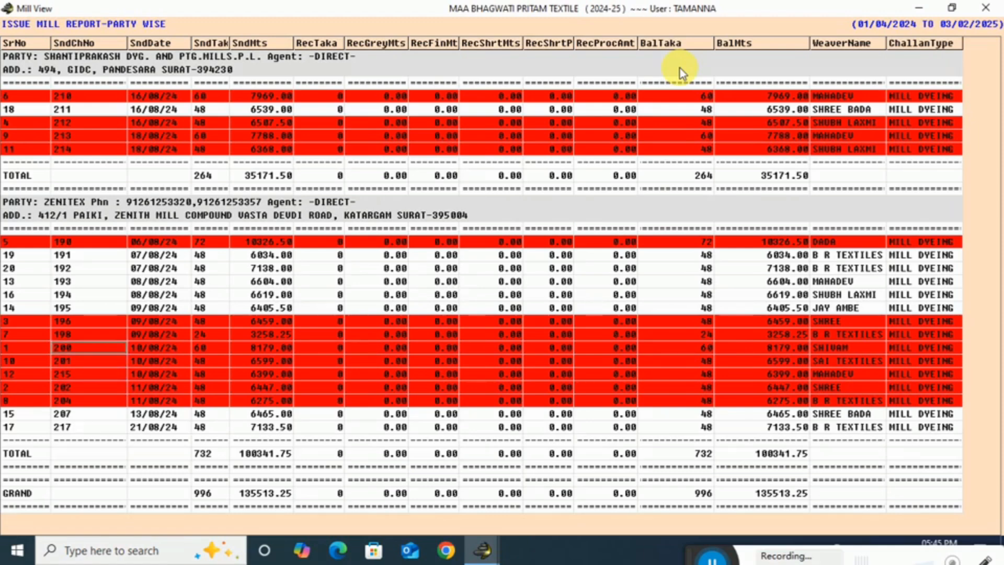
pyautogui.press('Up')
pyautogui.press('Up')
pyautogui.press('Up')
pyautogui.press('Up')
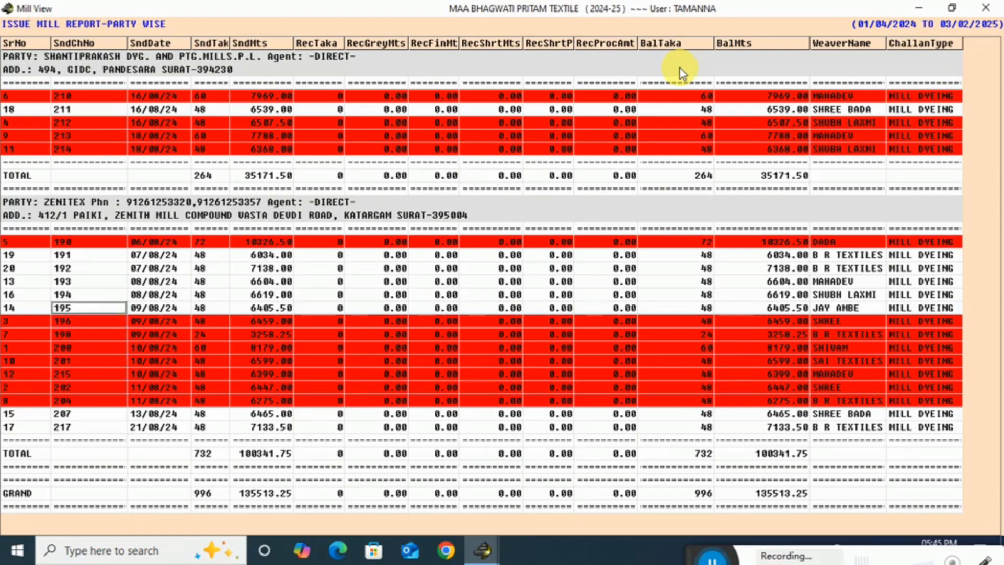
pyautogui.press('space')
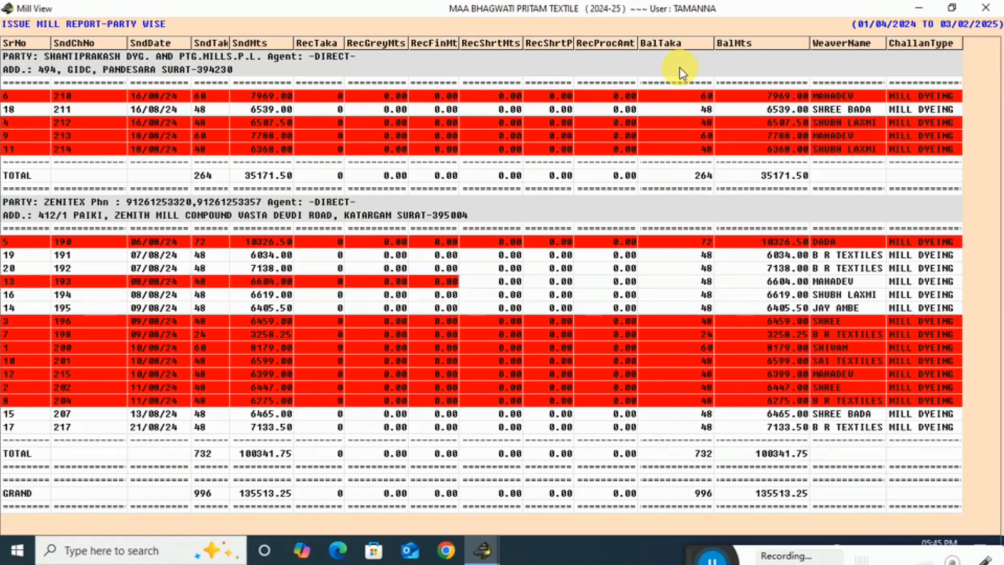
# - Mark the row of challan 195 in the ZENITEX section
pyautogui.press('Down')
pyautogui.press('Down')
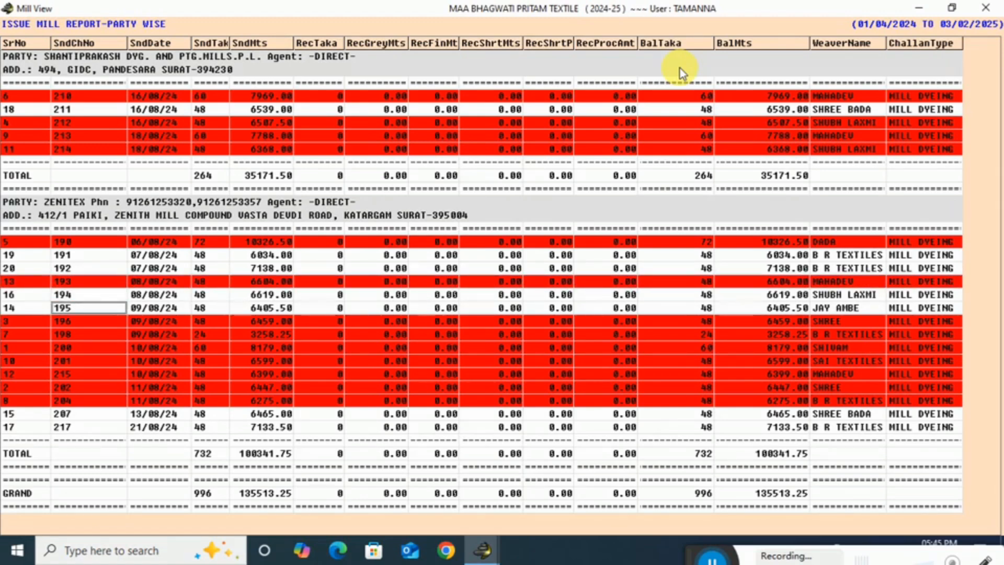
pyautogui.press('space')
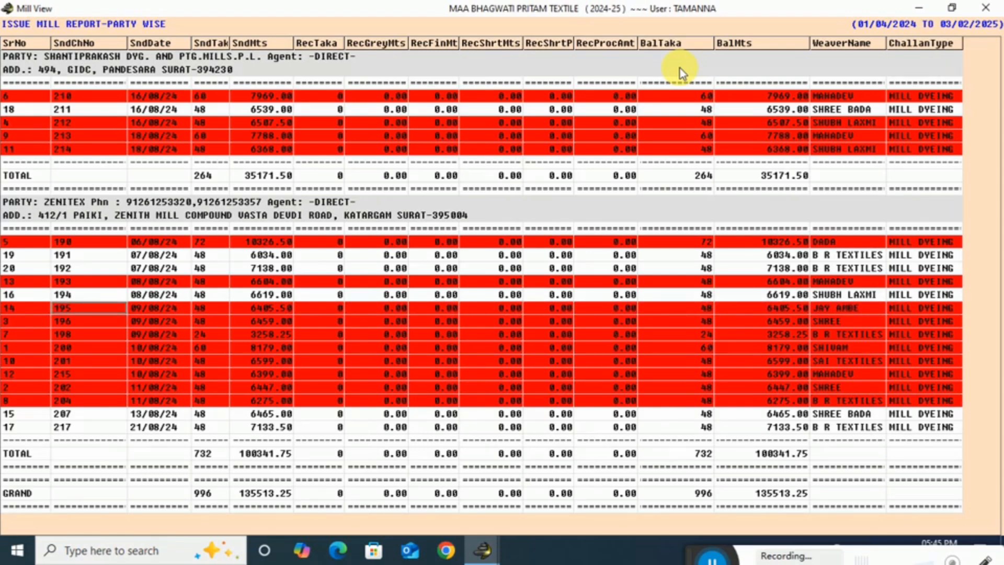
# - Mark the row of challan 207 in the ZENITEX section
pyautogui.press('Down')
pyautogui.press('Down')
pyautogui.press('Down')
pyautogui.press('Down')
pyautogui.press('Down')
pyautogui.press('Down')
pyautogui.press('Down')
pyautogui.press('Down')
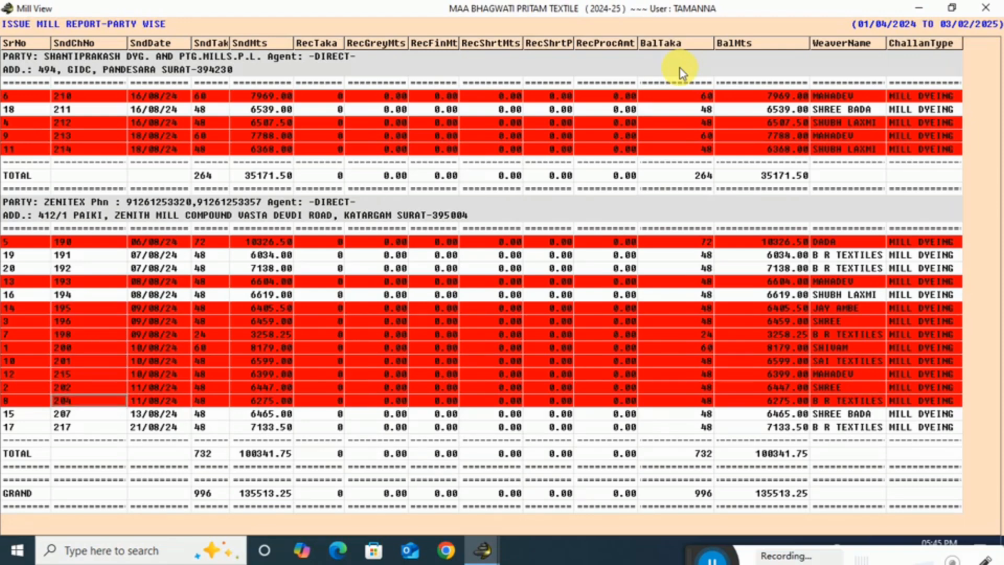
pyautogui.press('space')
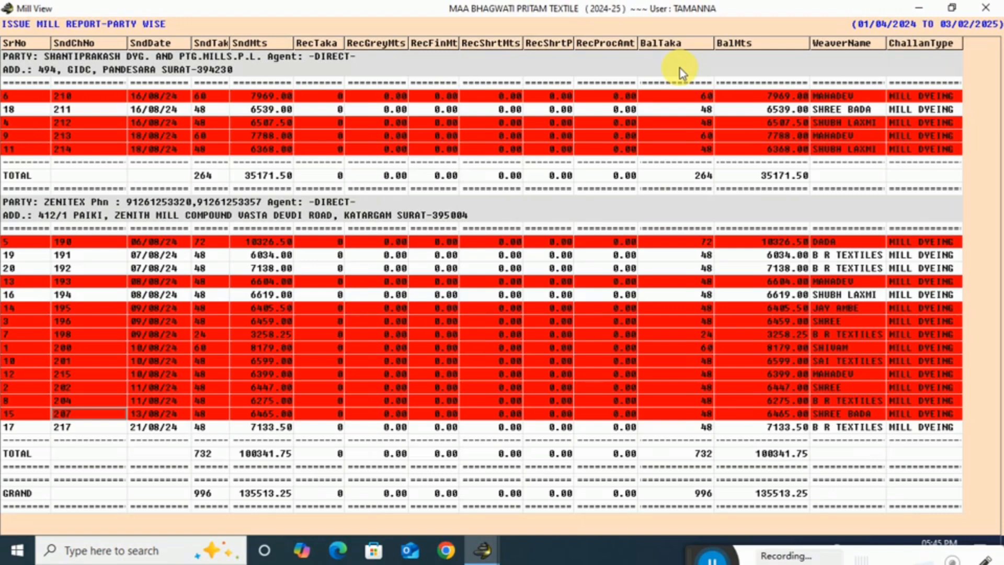
# - Mark the row of challan 194 in the ZENITEX section
pyautogui.press('Up')
pyautogui.press('Up')
pyautogui.press('Up')
pyautogui.press('Up')
pyautogui.press('Up')
pyautogui.press('Up')
pyautogui.press('Up')
pyautogui.press('Up')
pyautogui.press('Up')
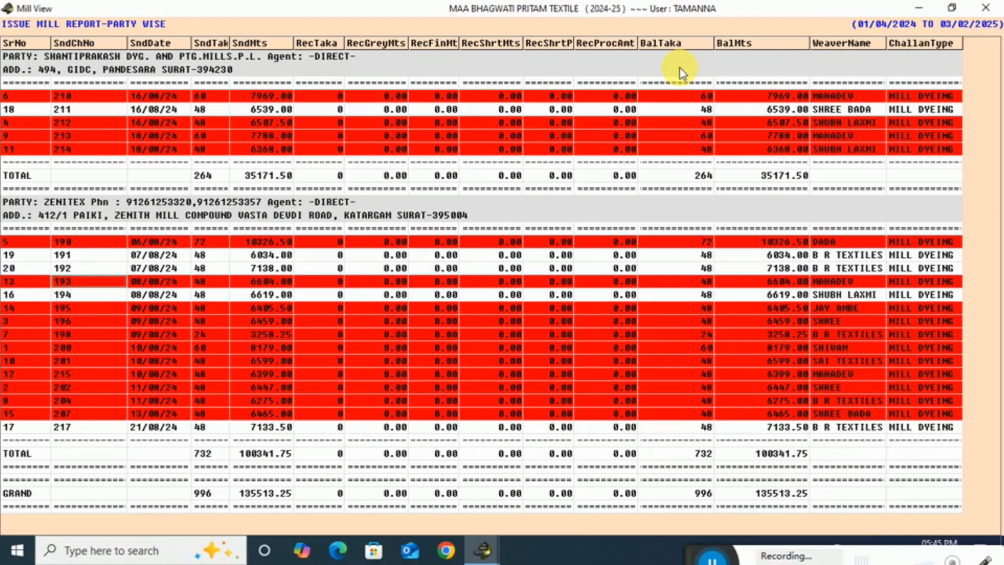
pyautogui.press('space')
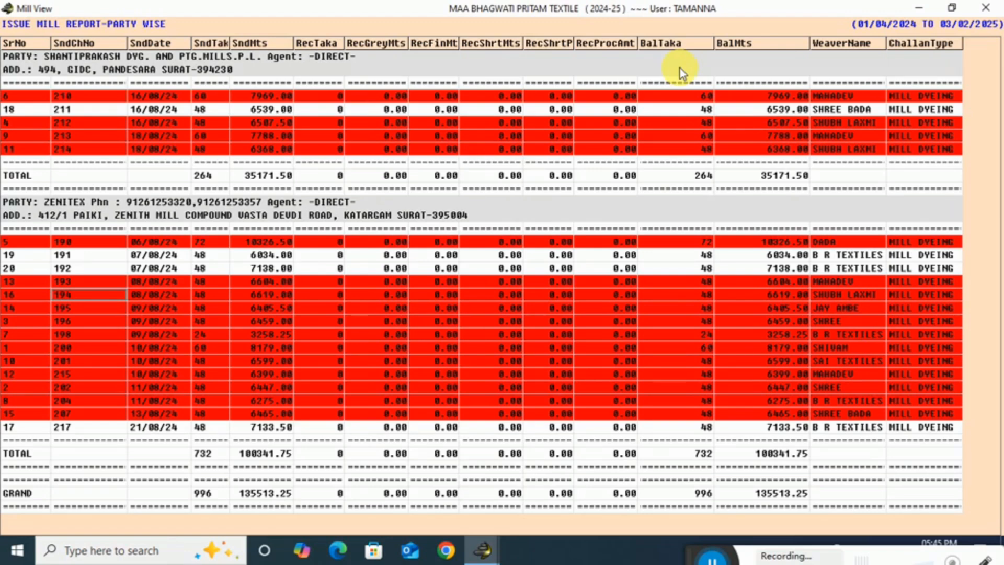
# - Mark the row of challan 217 in the ZENITEX section and the row of challan 211 in the SHANTIPRAKASH section
pyautogui.press('Down')
pyautogui.press('Down')
pyautogui.press('Down')
pyautogui.press('Down')
pyautogui.press('Down')
pyautogui.press('Down')
pyautogui.press('Down')
pyautogui.press('Down')
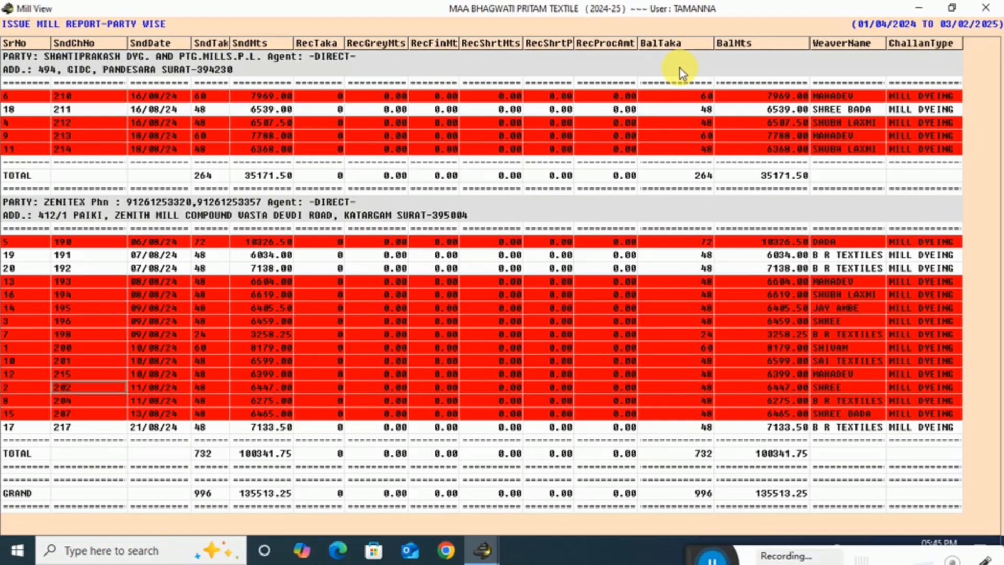
pyautogui.press('Down')
pyautogui.press('Down')
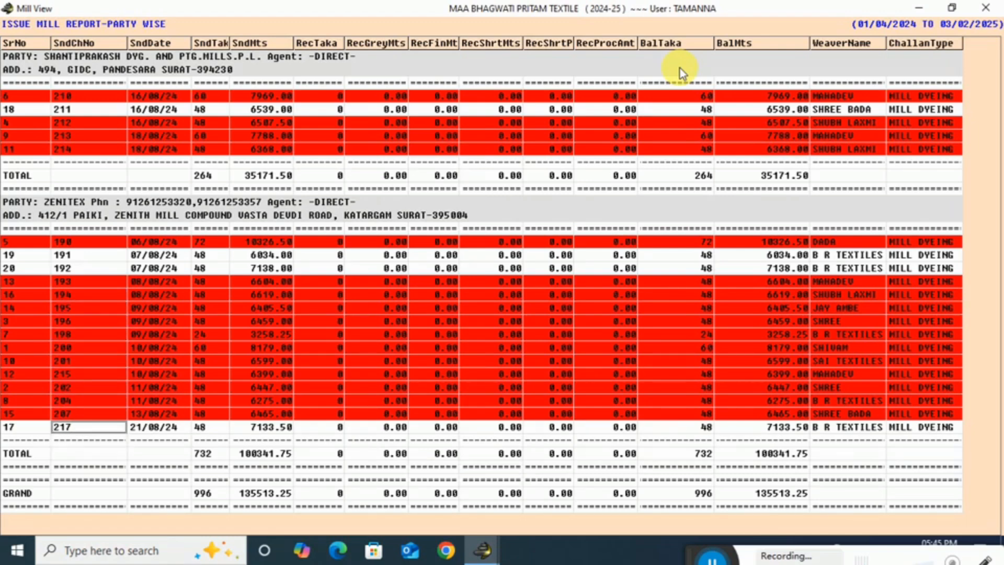
pyautogui.press('space')
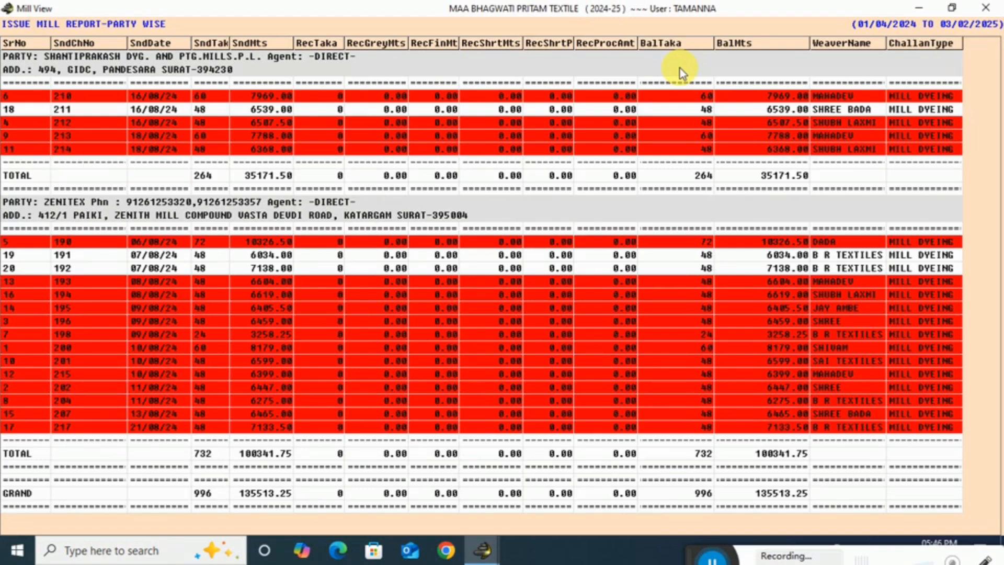
pyautogui.press('space')
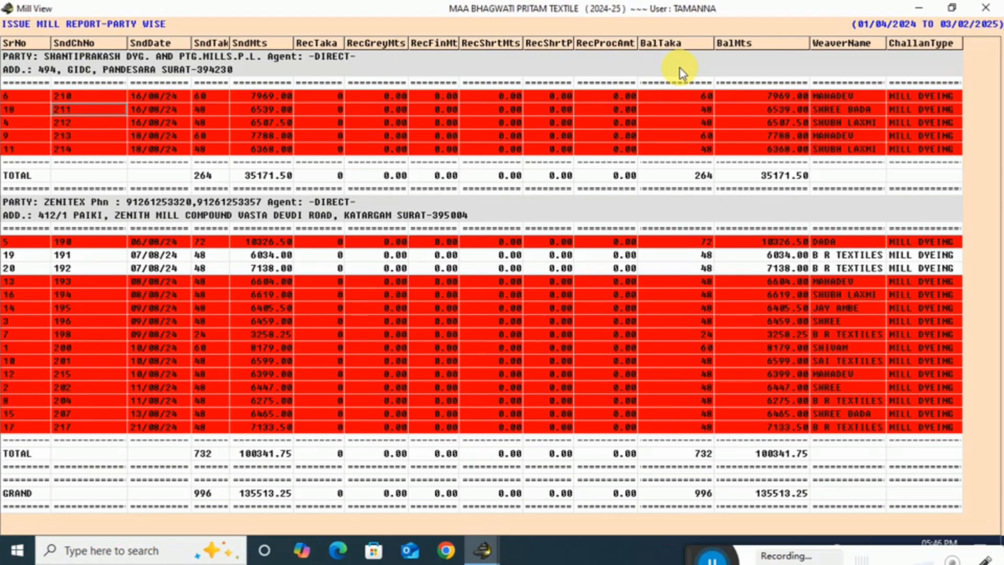
# - Mark the rows of challans 191 and 192 in the ZENITEX section
pyautogui.press('Down')
pyautogui.press('Down')
pyautogui.press('Down')
pyautogui.press('Down')
pyautogui.press('Down')
pyautogui.press('Down')
pyautogui.press('Down')
pyautogui.press('Down')
pyautogui.press('Down')
pyautogui.press('Down')
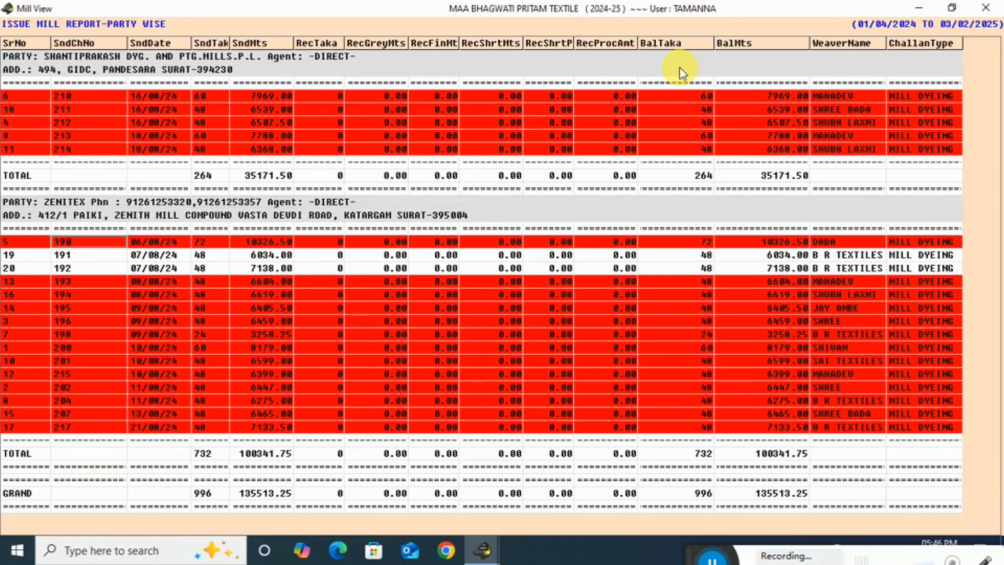
pyautogui.press('Down')
pyautogui.press('space')
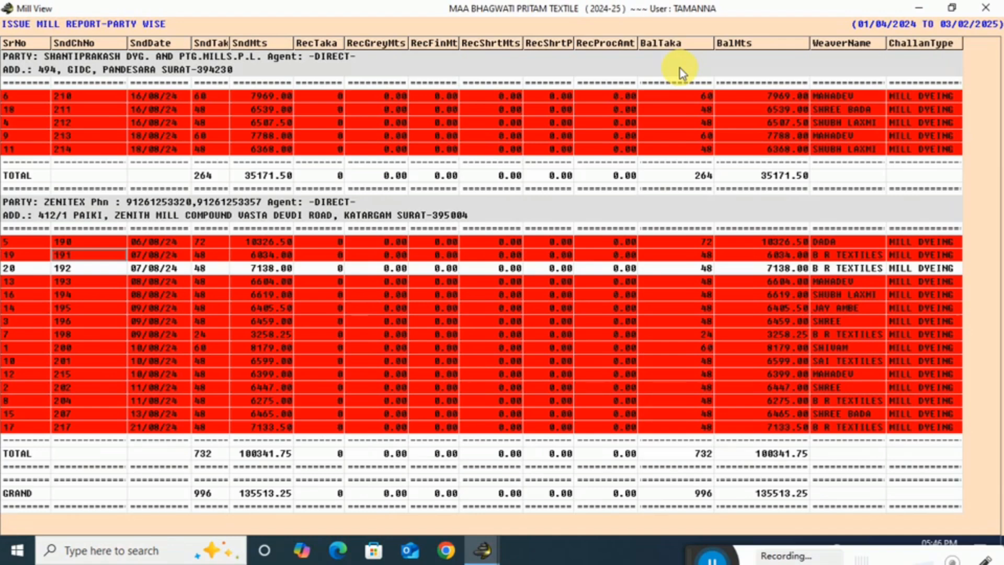
pyautogui.press('Down')
pyautogui.press('space')
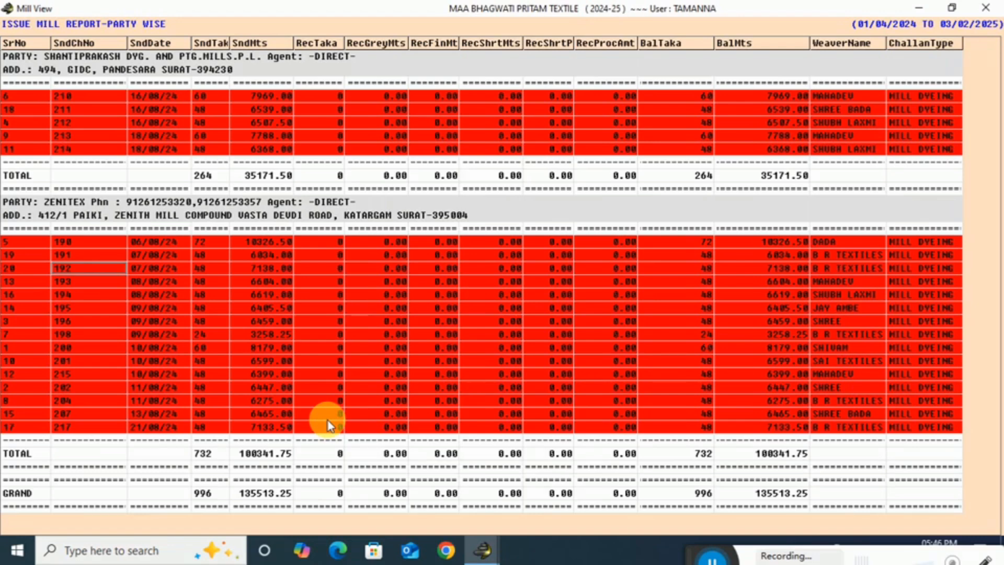
# - Examine the marked ZENITEX rows and the sent-taka grand total at the end of the mill issue report
pyautogui.press('Right')
pyautogui.press('Down')
pyautogui.press('Down')
pyautogui.press('Down')
pyautogui.press('Down')
pyautogui.press('Down')
pyautogui.press('Down')
pyautogui.press('Down')
pyautogui.press('Down')
pyautogui.press('Down')
pyautogui.press('Down')
pyautogui.press('Down')
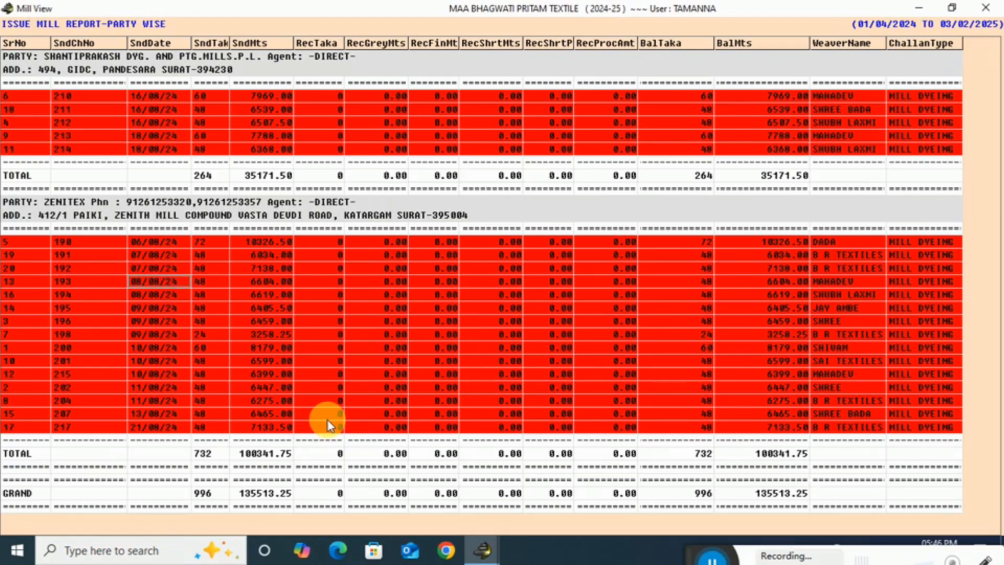
pyautogui.press('Down')
pyautogui.press('Down')
pyautogui.press('Down')
pyautogui.press('Down')
pyautogui.press('Down')
pyautogui.press('Down')
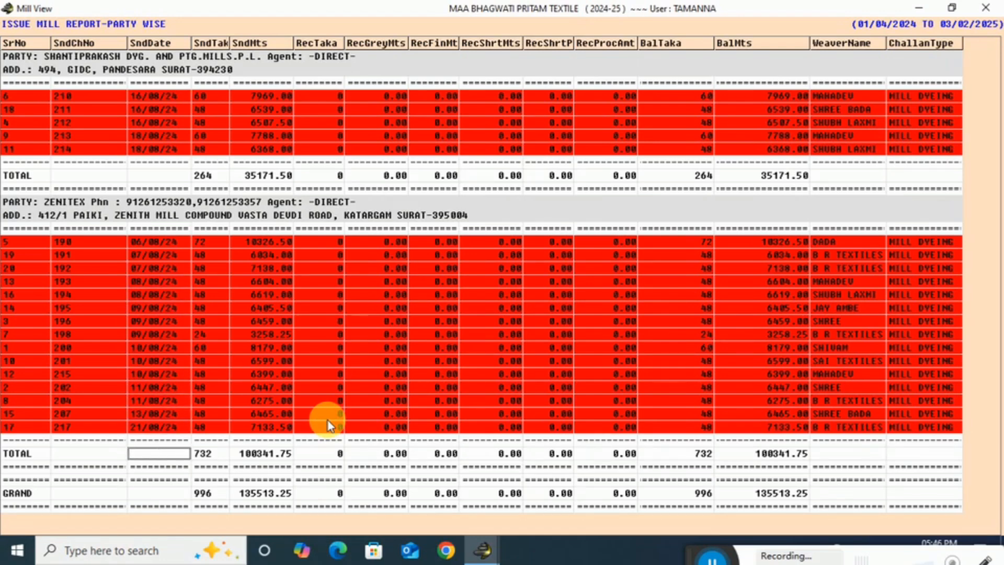
pyautogui.press('Right')
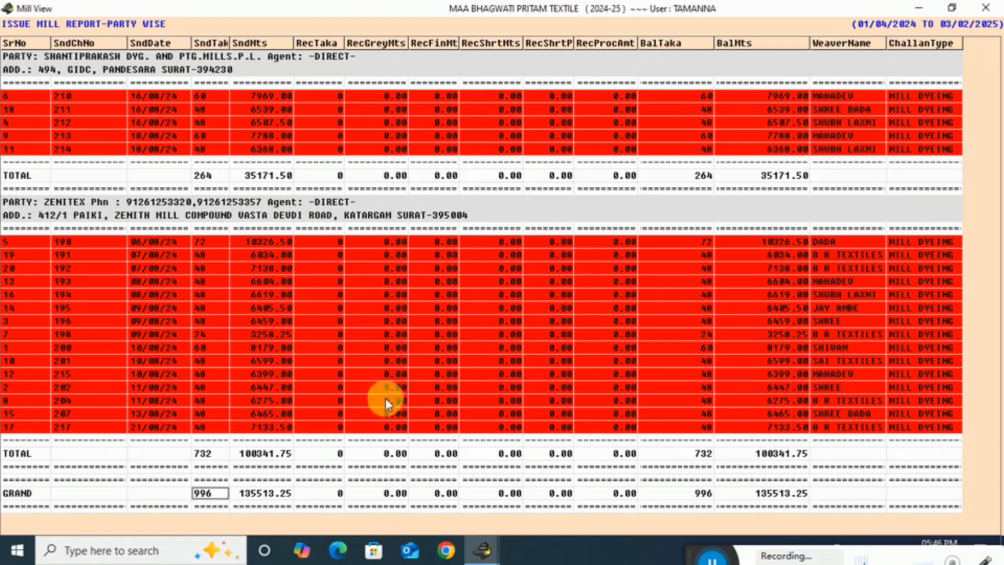
# - Return to the main window and open the Billing Register with the GREY PURCHASE billing type selected
pyautogui.click(483, 550)
pyautogui.click(350, 484)
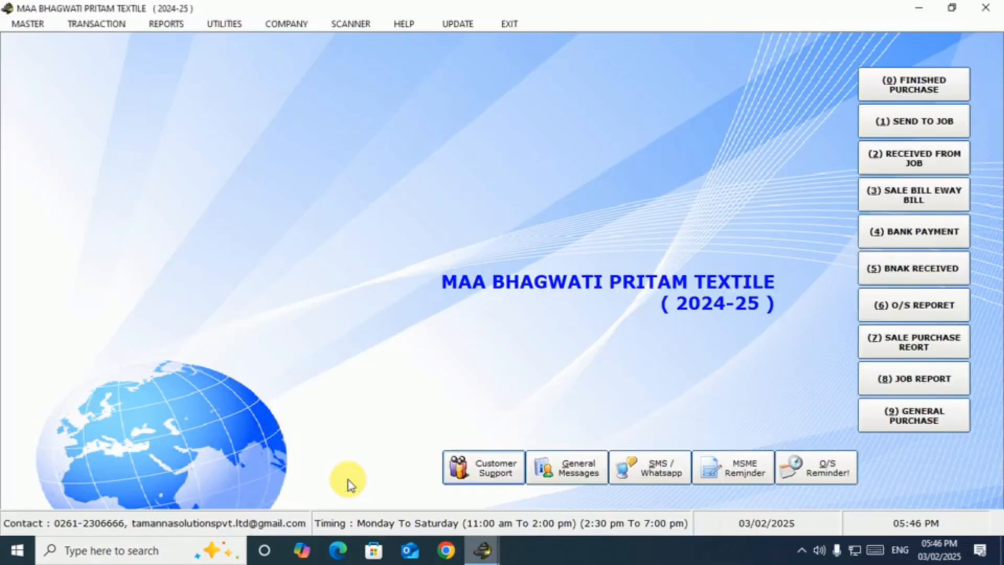
pyautogui.hotkey('alt', 'r')
pyautogui.press('Down')
pyautogui.press('Right')
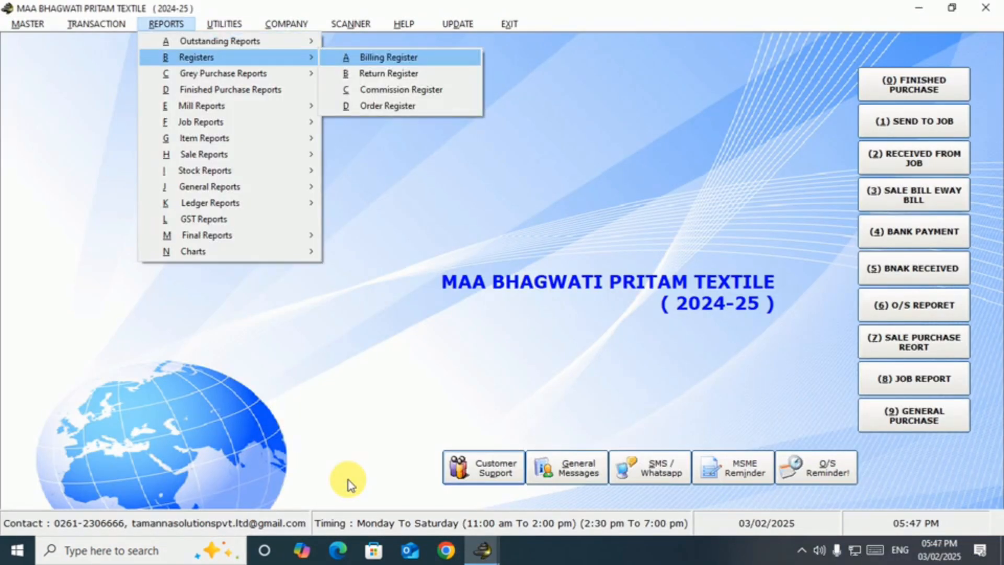
pyautogui.press('Return')
pyautogui.press('Down')
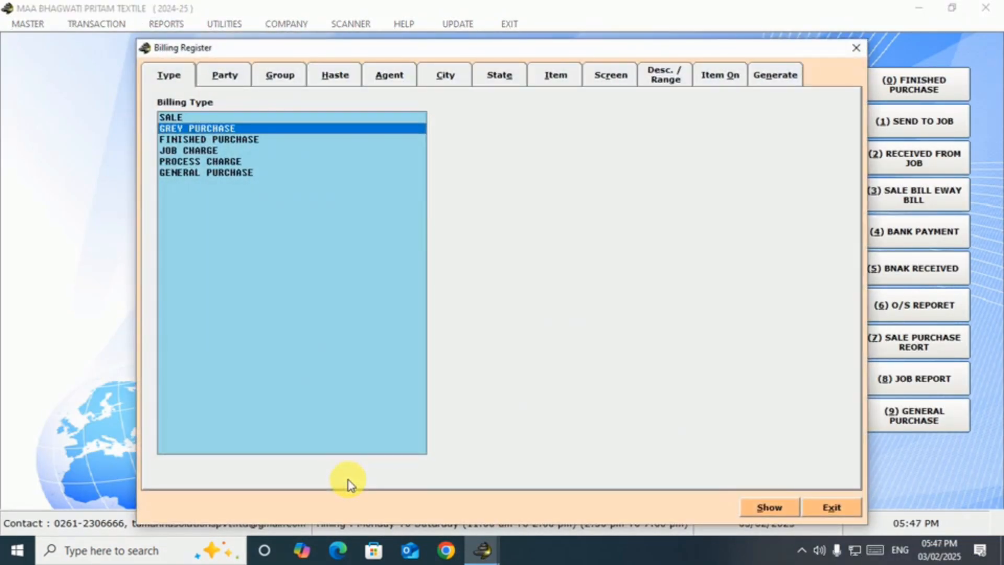
# - Accept the default party and item filters, keeping all items, DATE WISE generation and the Detail layout for MAA BHAGWATI PRITAM TEXTILE
pyautogui.press('Return')
pyautogui.press('Return')
pyautogui.press('Return')
pyautogui.press('Return')
pyautogui.press('Return')
pyautogui.press('Return')
pyautogui.press('Return')
pyautogui.press('Return')
pyautogui.press('Return')
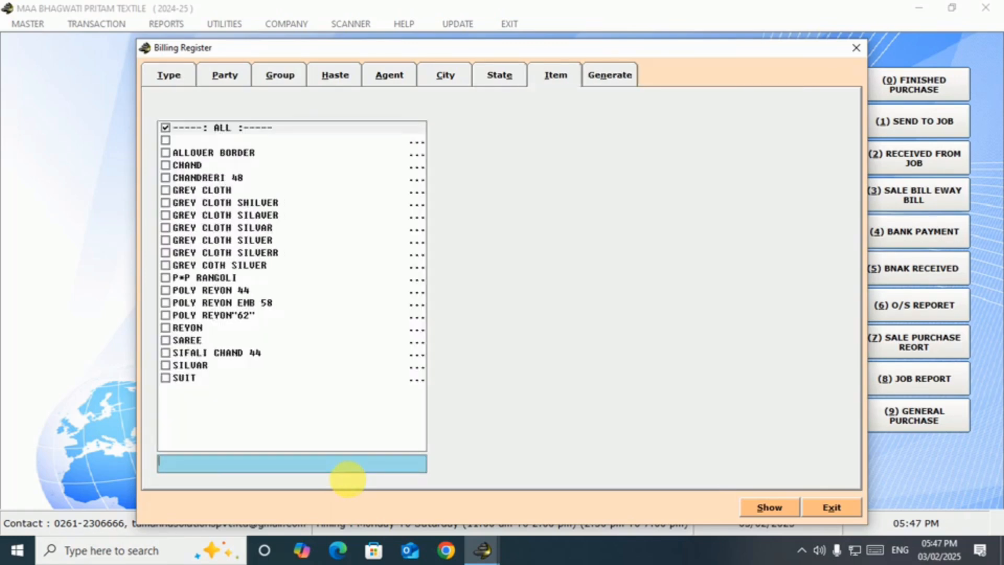
pyautogui.press('Up')
pyautogui.press('Return')
pyautogui.press('Return')
pyautogui.press('Return')
pyautogui.press('Return')
pyautogui.press('Return')
pyautogui.press('Return')
pyautogui.press('Return')
pyautogui.press('Return')
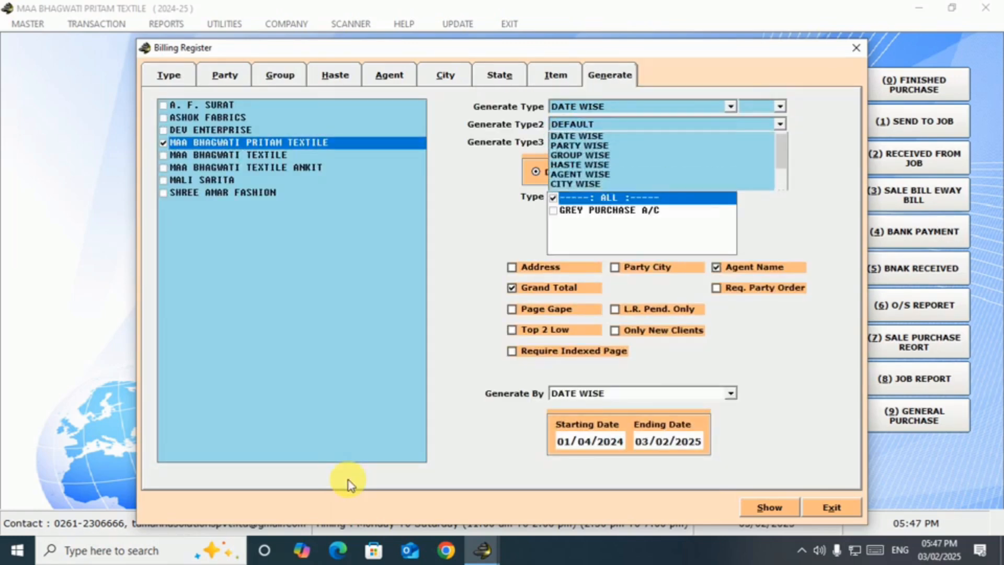
pyautogui.press('Return')
pyautogui.press('Return')
pyautogui.press('Return')
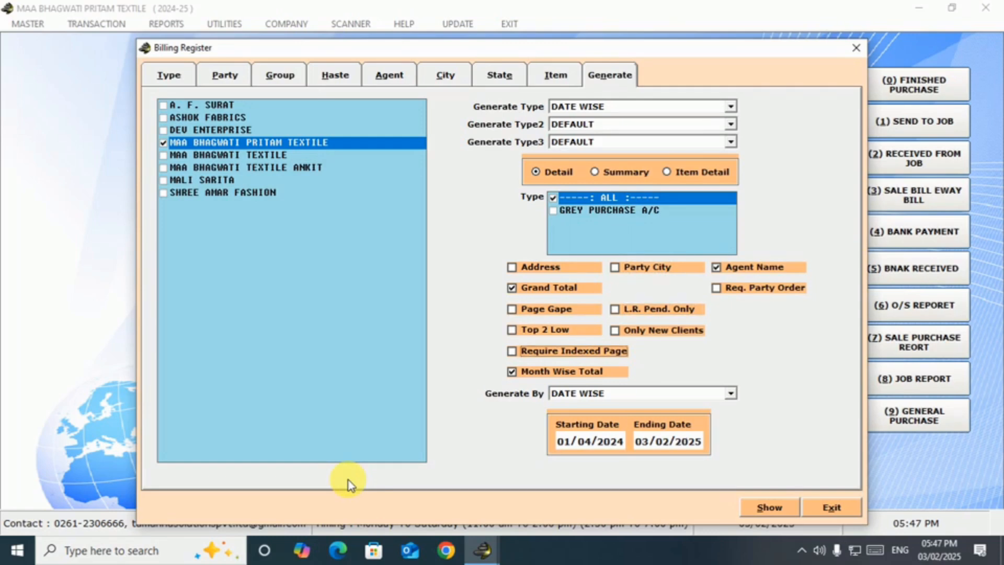
# - Turn off the month-wise total and generate the grey purchase register for 01/04/2024 to 03/02/2025
pyautogui.press('space')
pyautogui.press('Return')
pyautogui.press('Return')
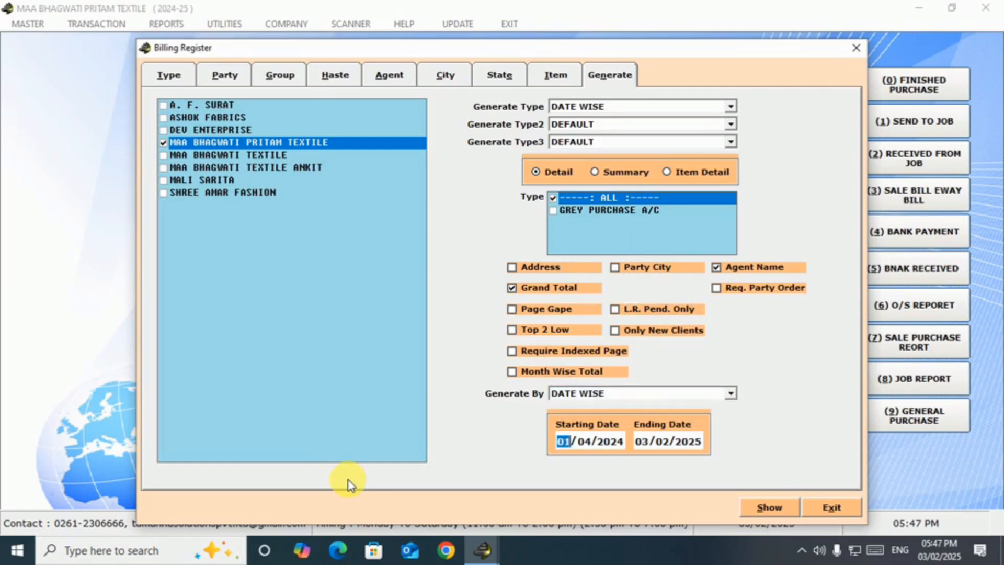
pyautogui.press('Return')
pyautogui.press('Return')
pyautogui.press('Return')
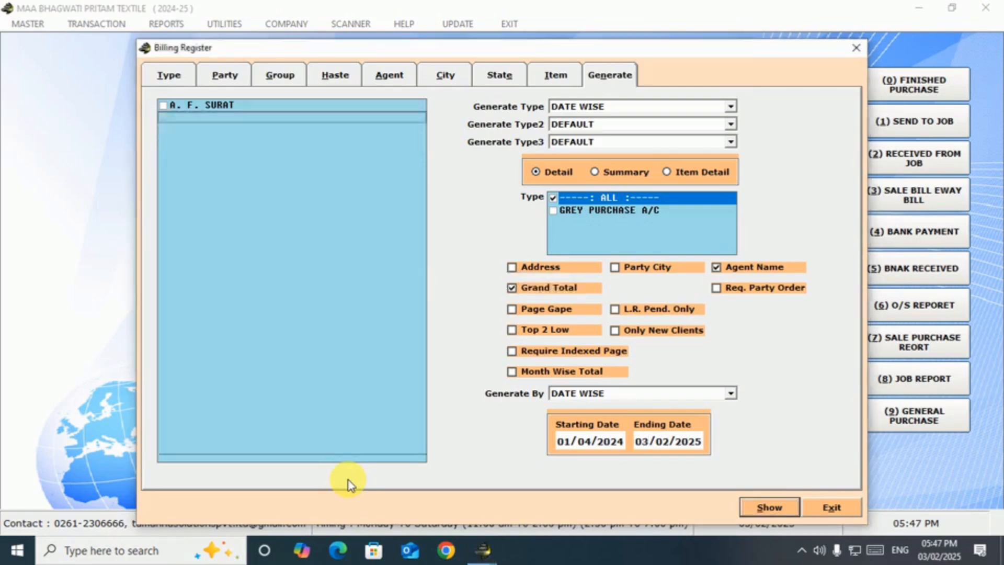
# - Examine the grey purchase register's bills and its total pieces and metres for comparison with the mill issue report
pyautogui.press('Down')
pyautogui.press('Down')
pyautogui.press('Down')
pyautogui.press('Down')
pyautogui.press('Down')
pyautogui.press('Down')
pyautogui.press('Down')
pyautogui.press('Down')
pyautogui.press('Down')
pyautogui.press('Down')
pyautogui.press('Down')
pyautogui.press('Down')
pyautogui.press('Down')
pyautogui.press('Down')
pyautogui.press('Down')
pyautogui.press('Down')
pyautogui.press('Down')
pyautogui.press('Down')
pyautogui.press('Down')
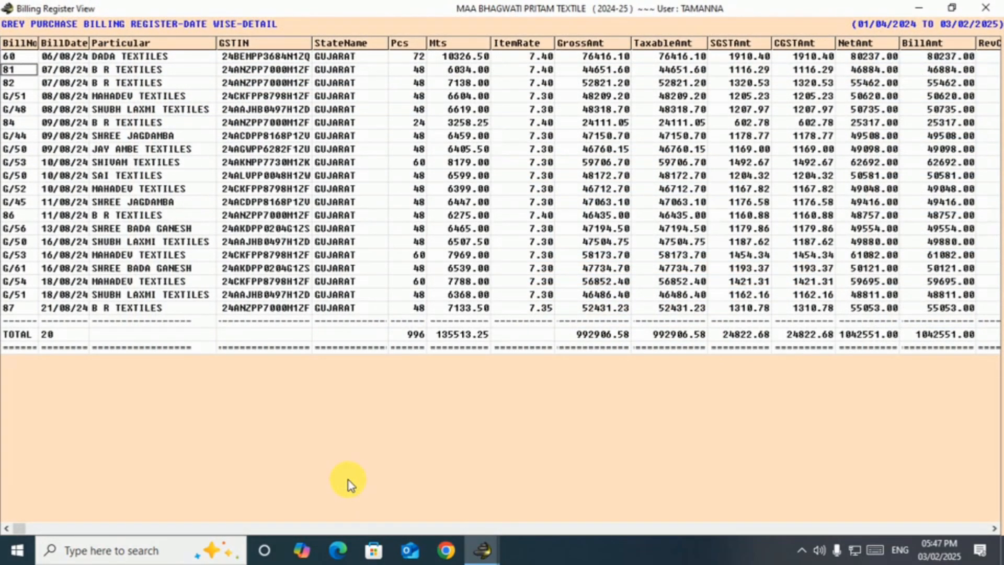
pyautogui.press('Right')
pyautogui.press('Right')
pyautogui.press('Right')
pyautogui.press('Right')
pyautogui.press('Down')
pyautogui.press('Right')
pyautogui.press('Right')
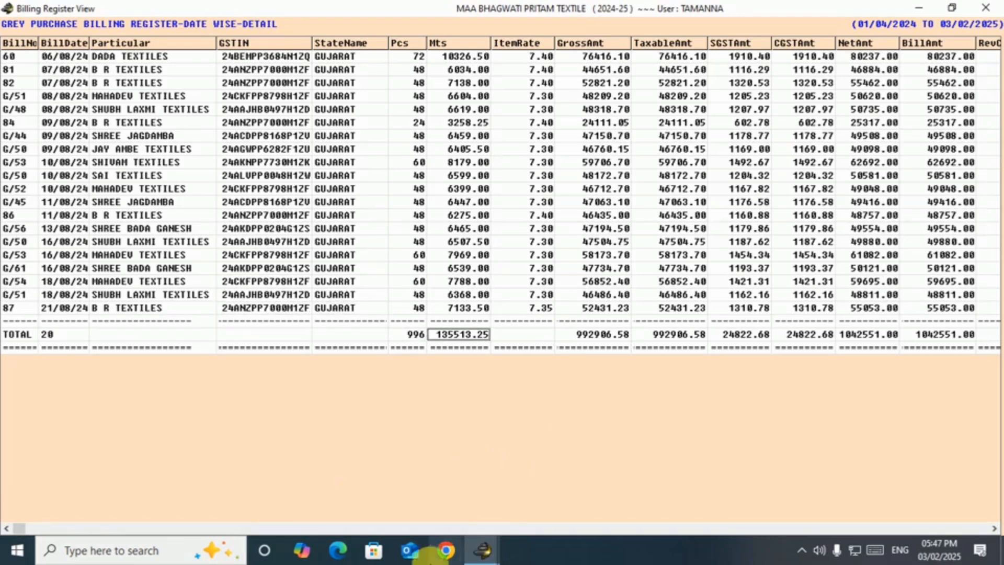
# - Switch back to the mill issue report and check the sent-metres total of the ZENITEX section
pyautogui.click(481, 549)
pyautogui.click(504, 476)
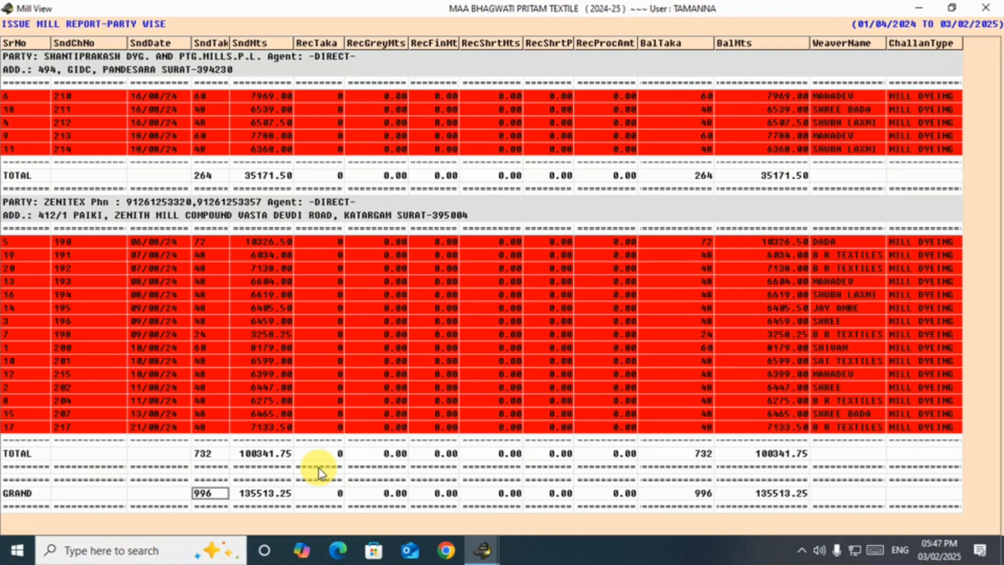
pyautogui.click(272, 459)
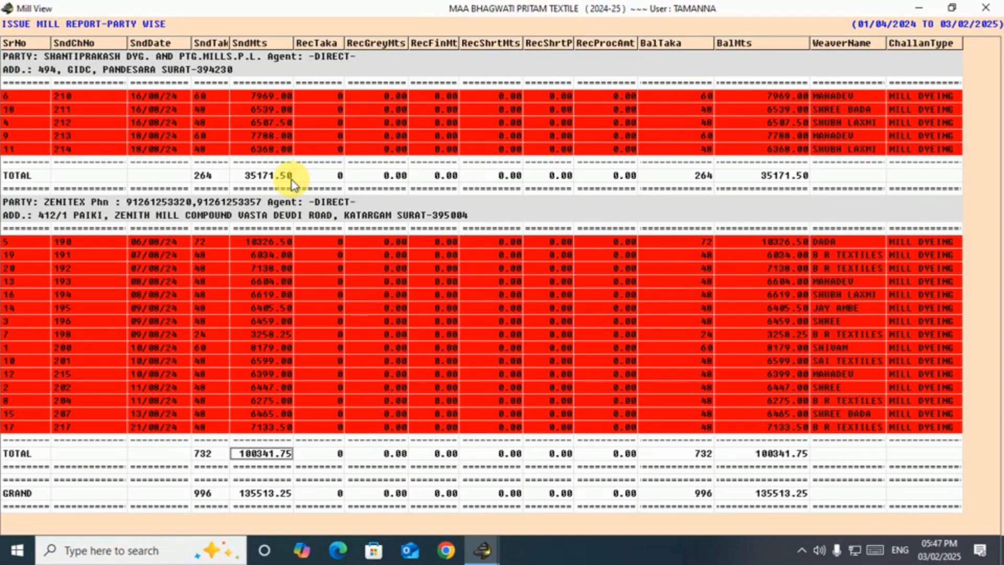
# - Close the mill issue report and the grey purchase billing register, leaving only the main window open
pyautogui.press('Escape')
pyautogui.press('Return')
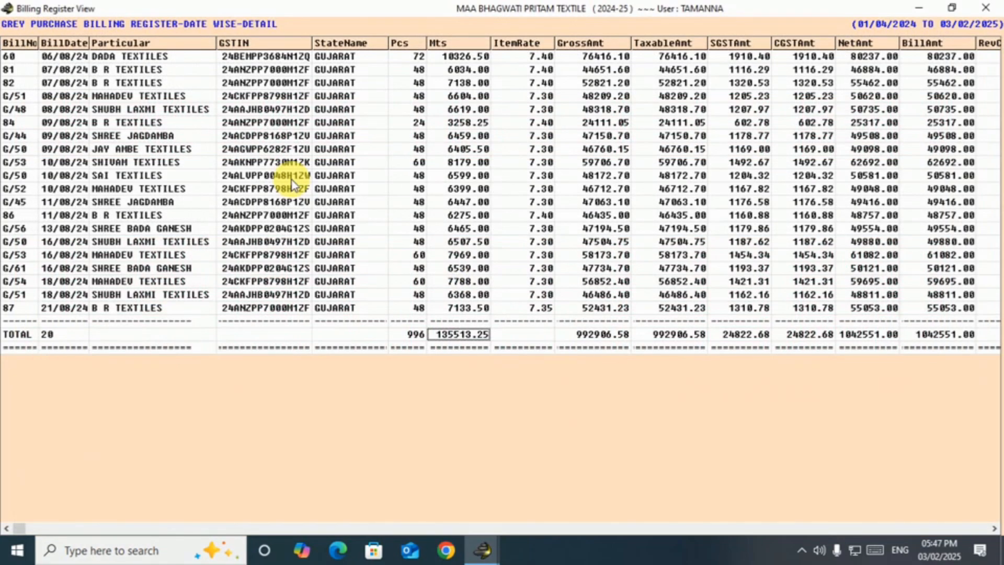
pyautogui.press('Escape')
pyautogui.press('Return')
pyautogui.press('Escape')
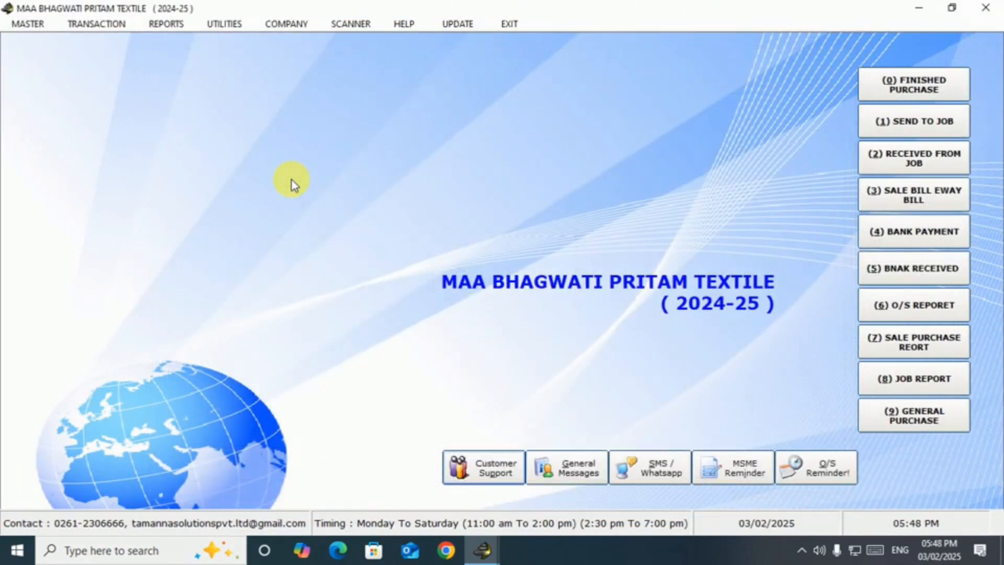
pyautogui.press('Return')
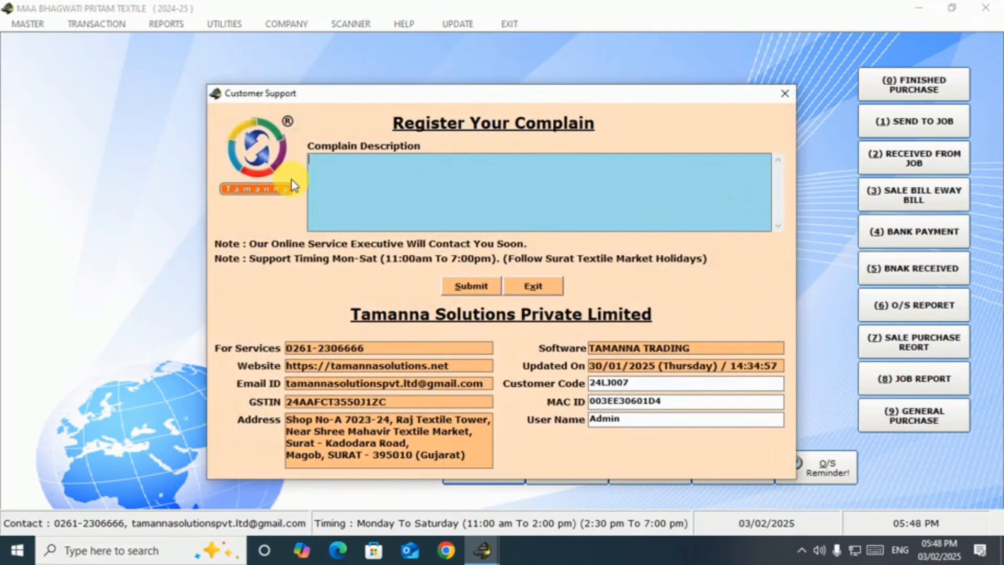
pyautogui.click(523, 283)
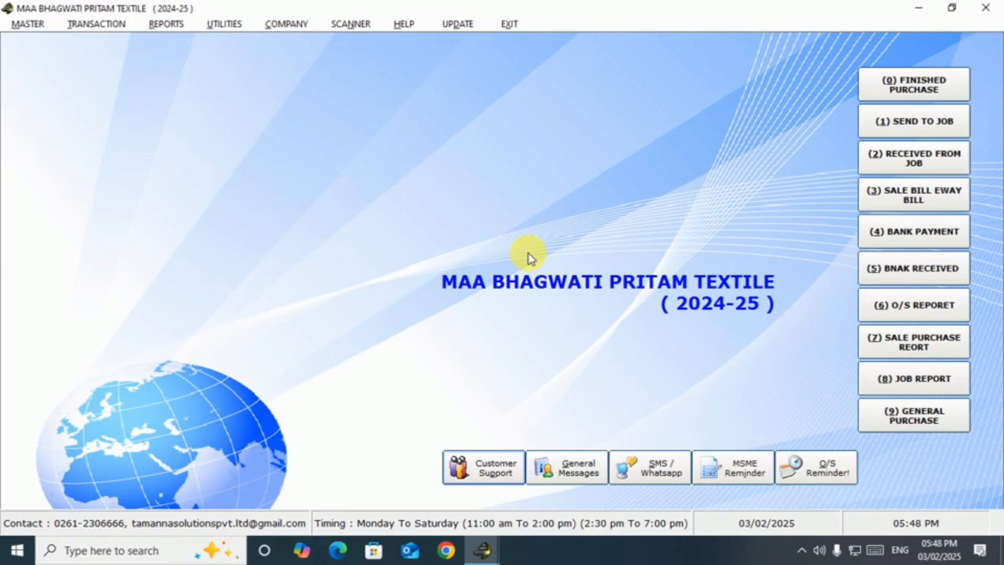
pyautogui.hotkey('alt', 't')
pyautogui.press('Down')
pyautogui.press('Right')
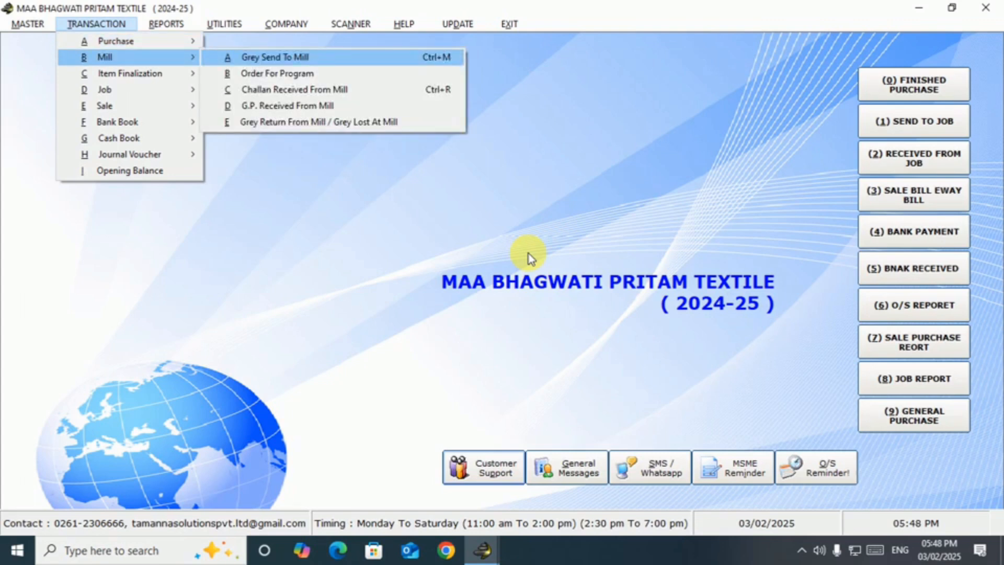
pyautogui.press('Down')
pyautogui.press('Down')
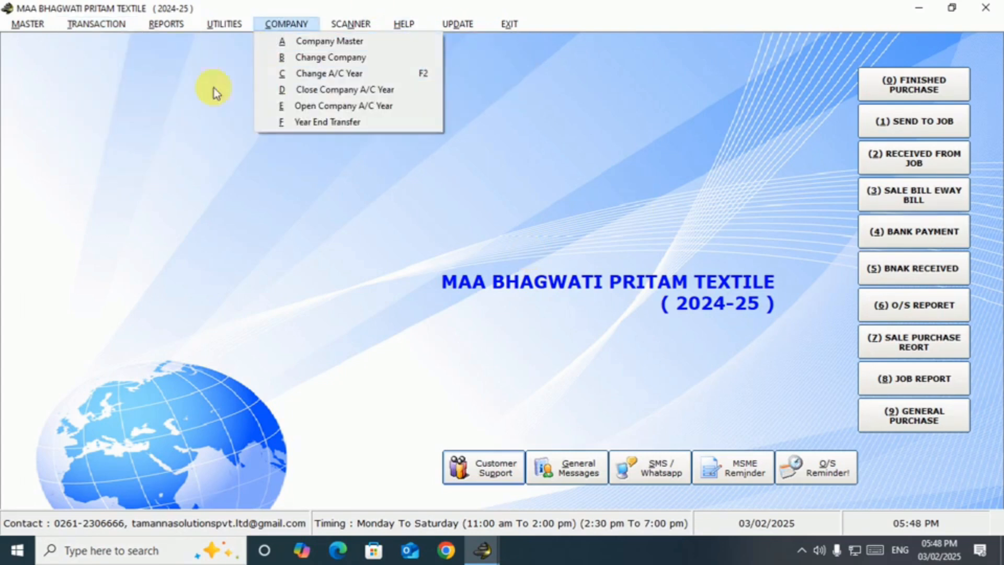
pyautogui.click(112, 26)
pyautogui.click(100, 24)
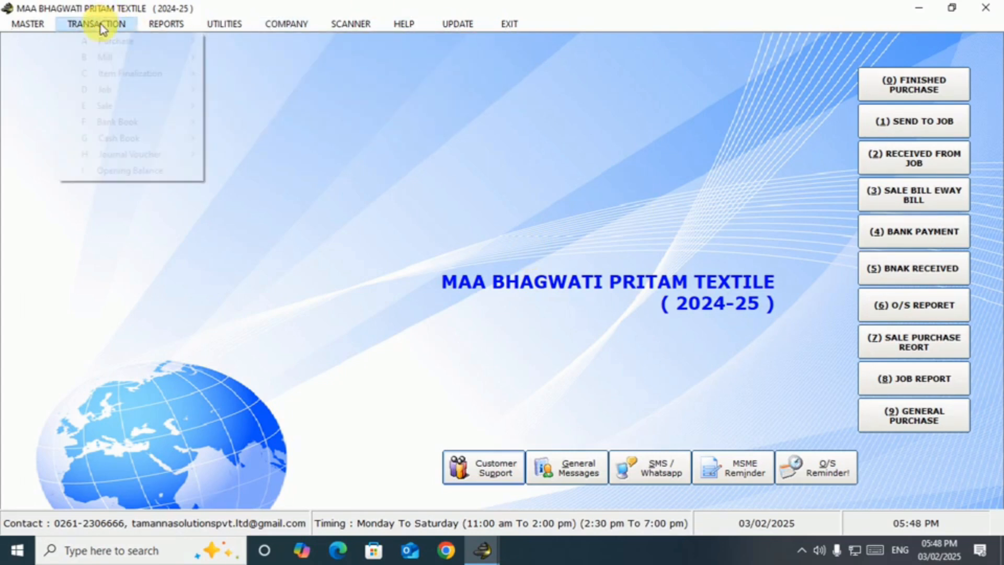
pyautogui.moveTo(122, 59)
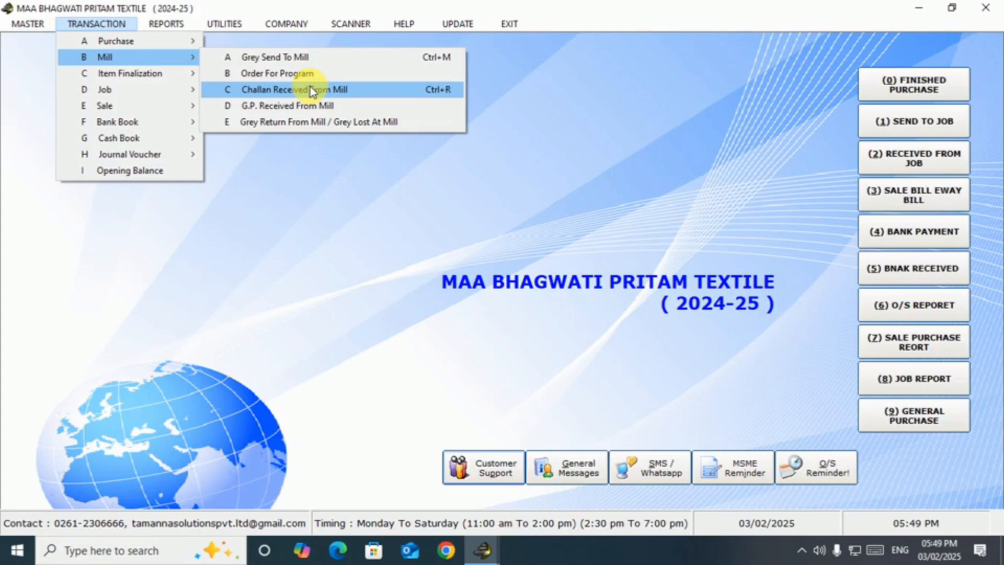
pyautogui.click(335, 158)
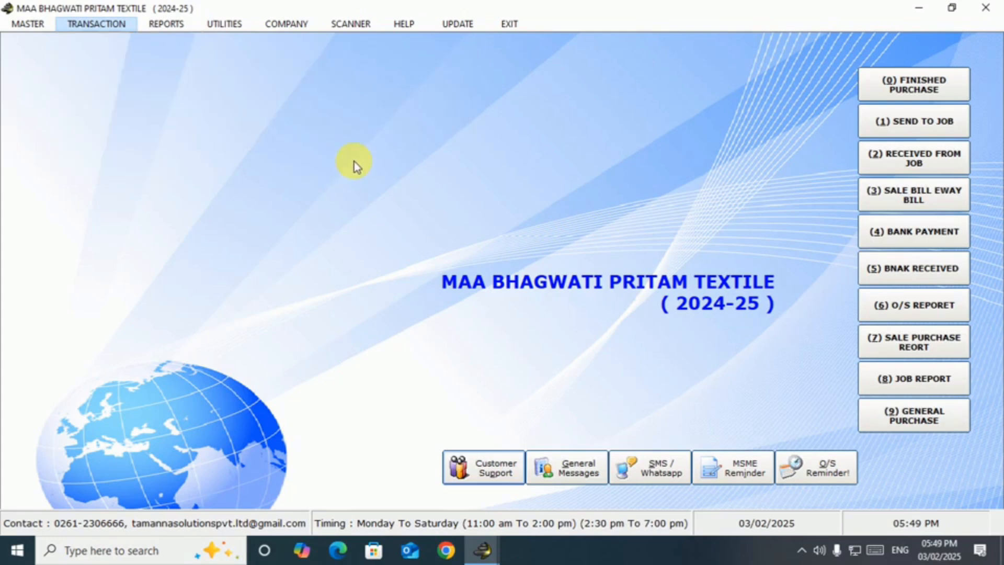
# - Open the Challan Received From Mill entry form
pyautogui.press('Right')
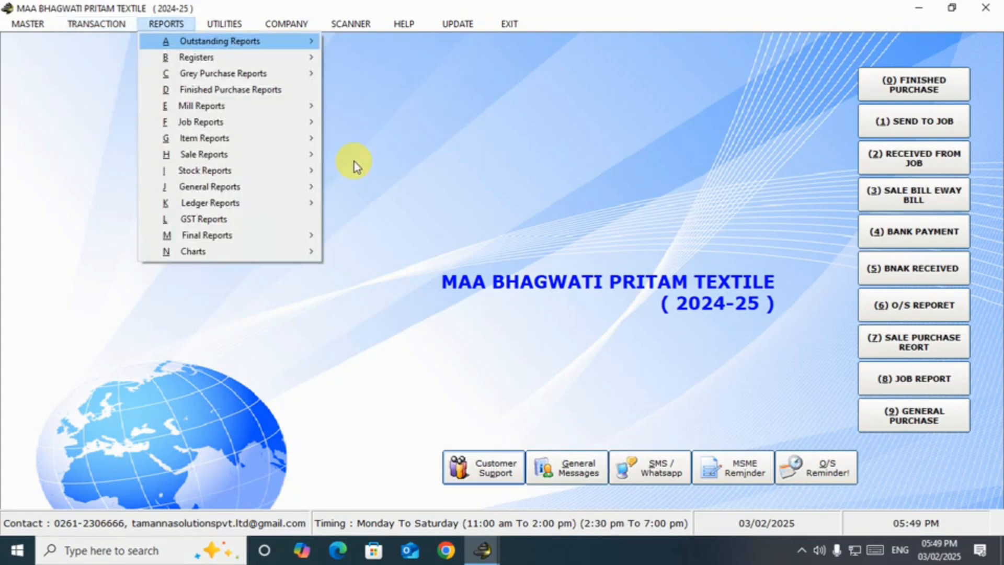
pyautogui.press('Left')
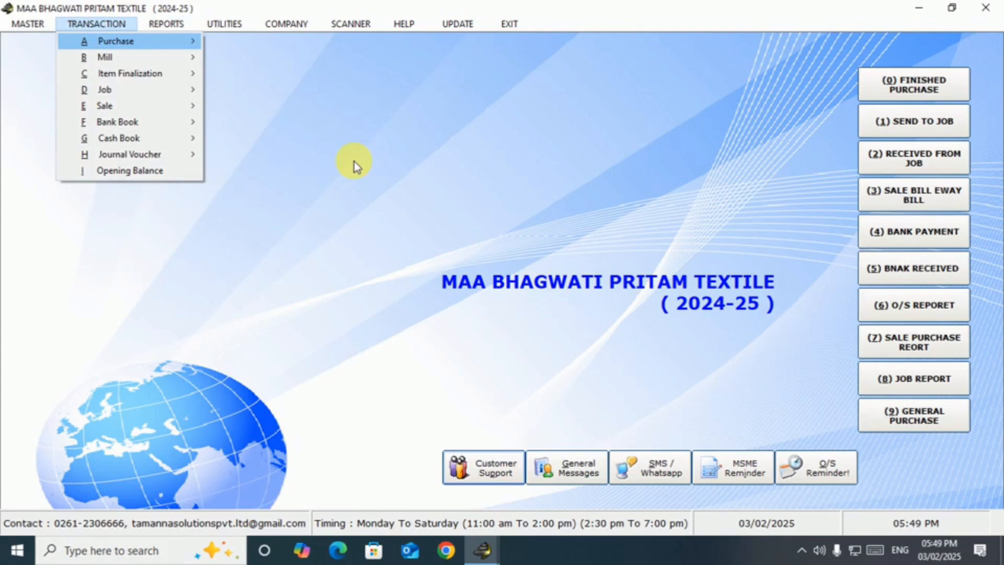
pyautogui.press('Down')
pyautogui.press('Down')
pyautogui.press('Up')
pyautogui.press('Right')
pyautogui.press('Down')
pyautogui.press('Down')
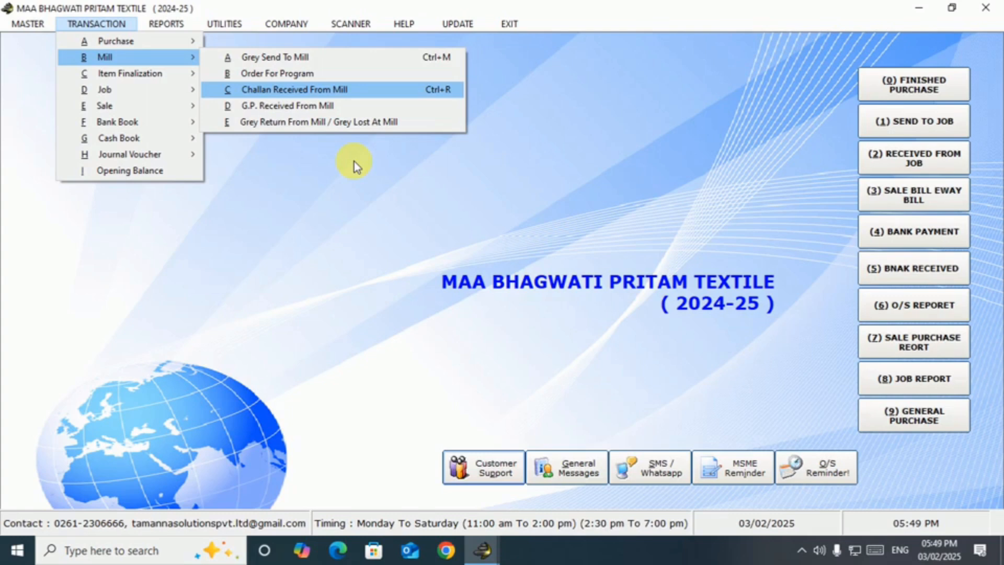
pyautogui.press('Return')
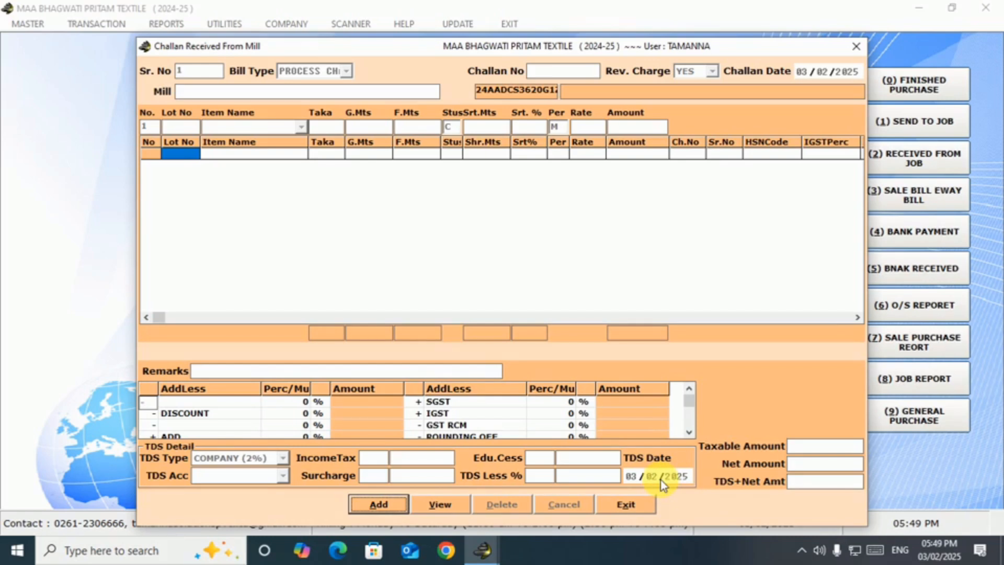
# - Start a new challan entry with the process charges bill type and SHANTIPRAKASH DYG. AND PTG.MILLS.P.L. as the mill
pyautogui.hotkey('alt', 'a')
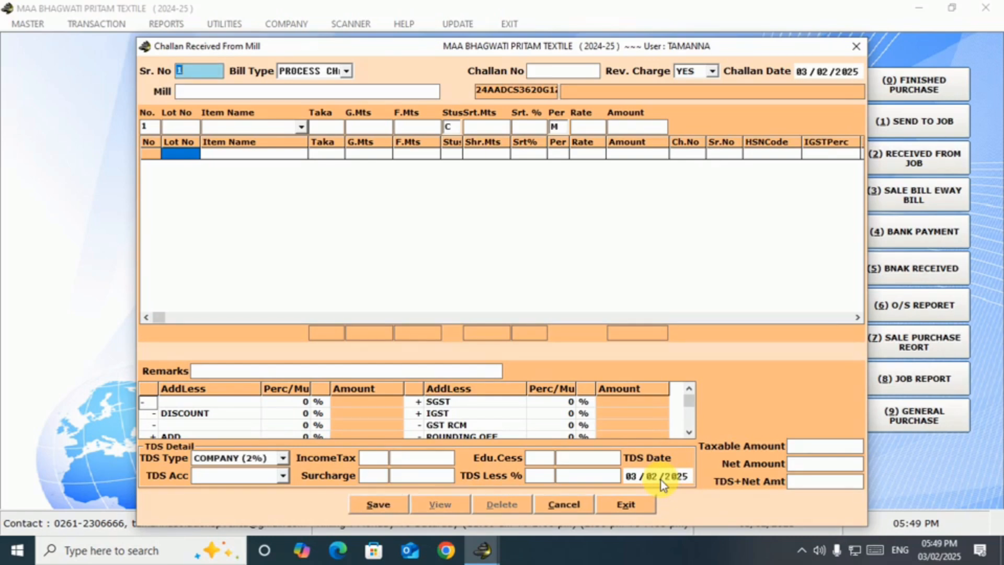
pyautogui.press('Return')
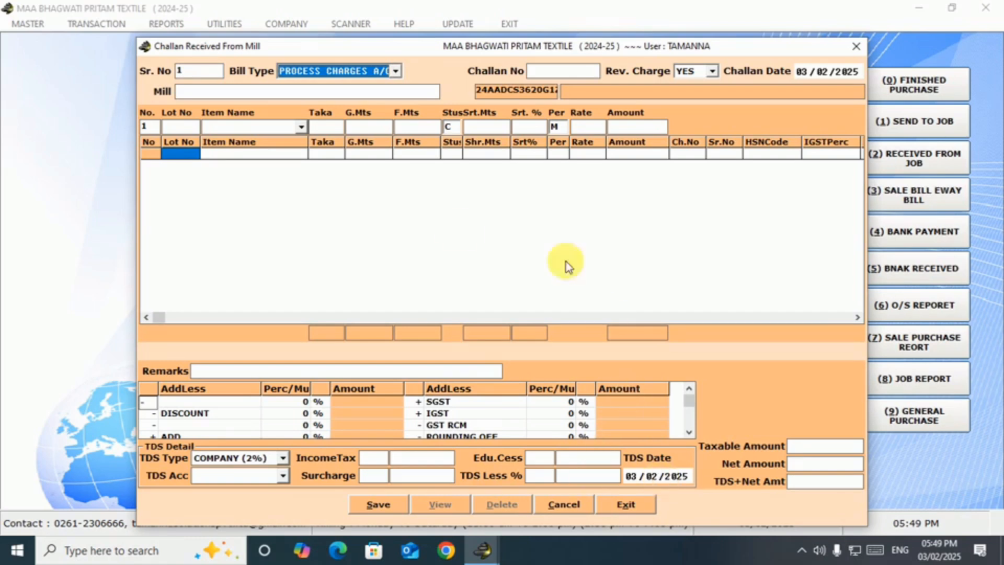
pyautogui.click(380, 93)
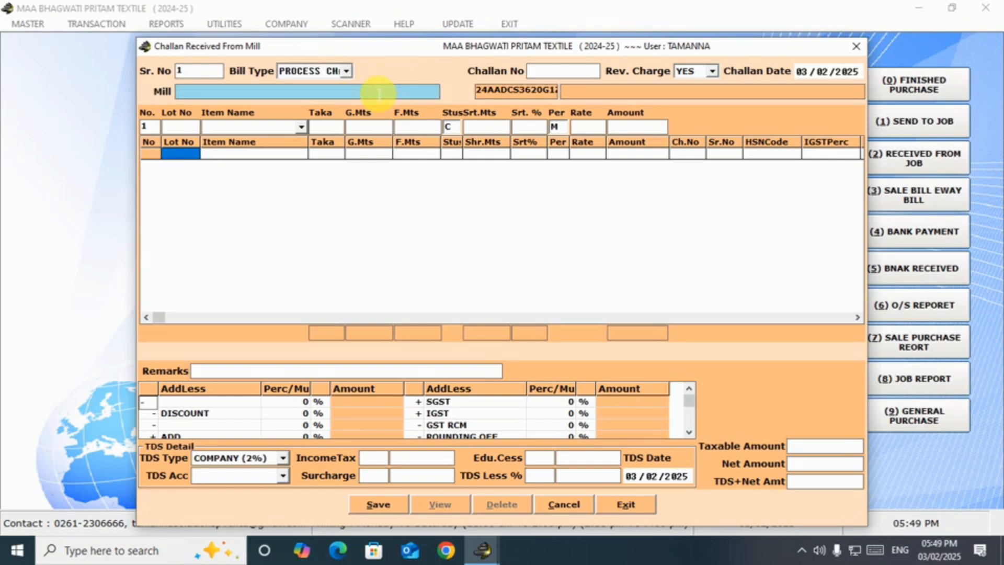
pyautogui.press('Return')
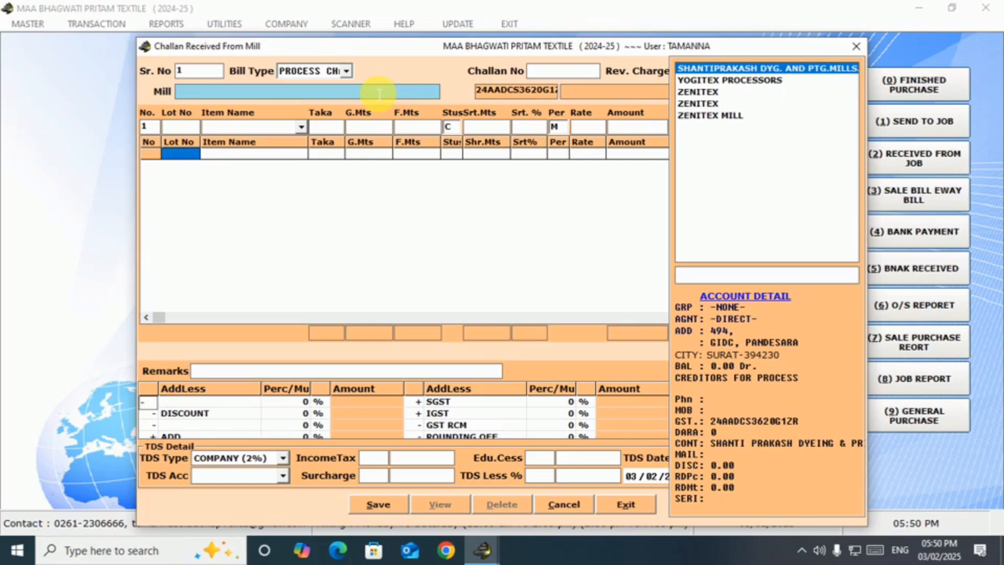
pyautogui.press('Down')
pyautogui.press('Up')
pyautogui.press('Return')
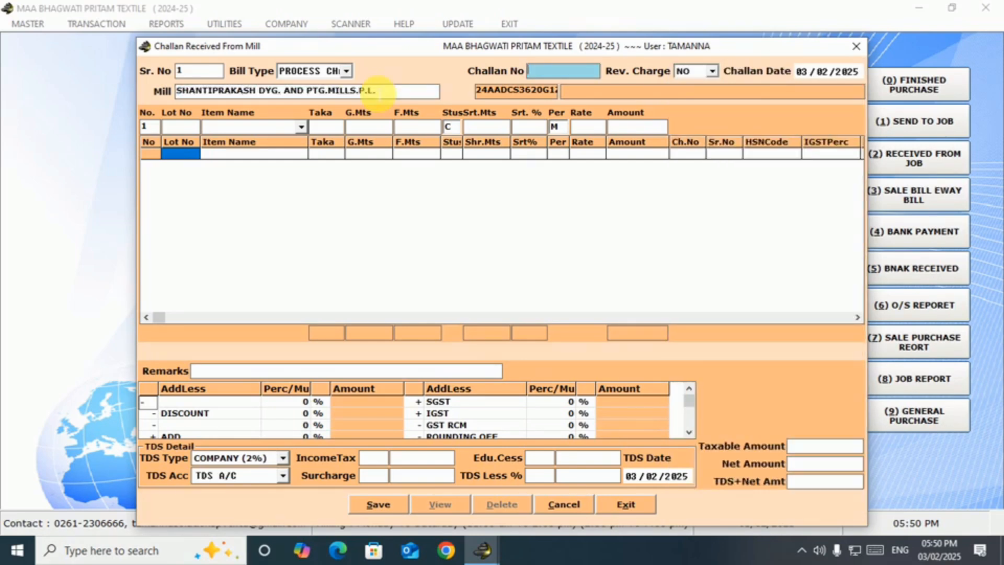
# - Switch to Chrome, go to Google Drive and open the NEW TRAINING DATA folder
pyautogui.click(626, 504)
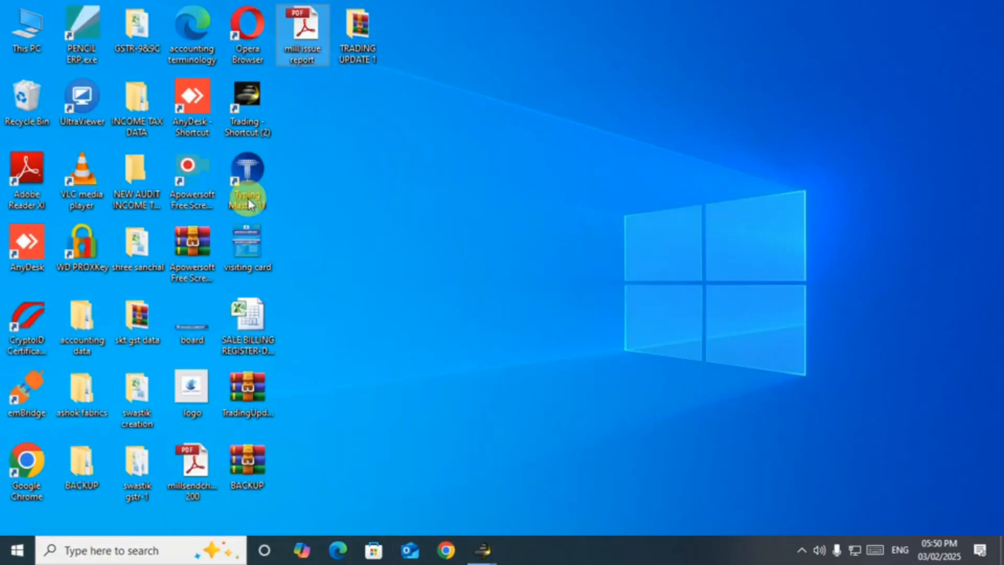
pyautogui.doubleClick(24, 474)
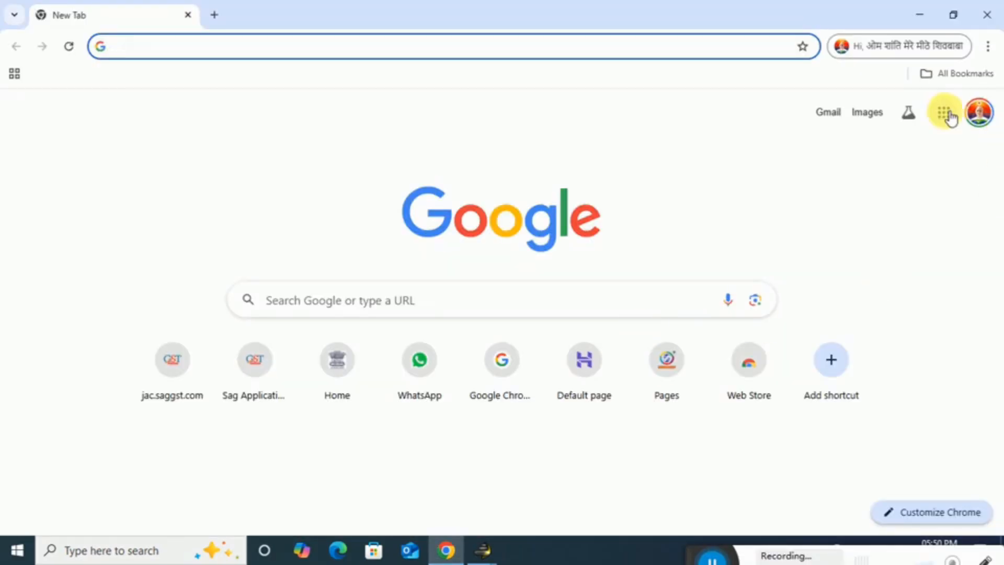
pyautogui.click(951, 116)
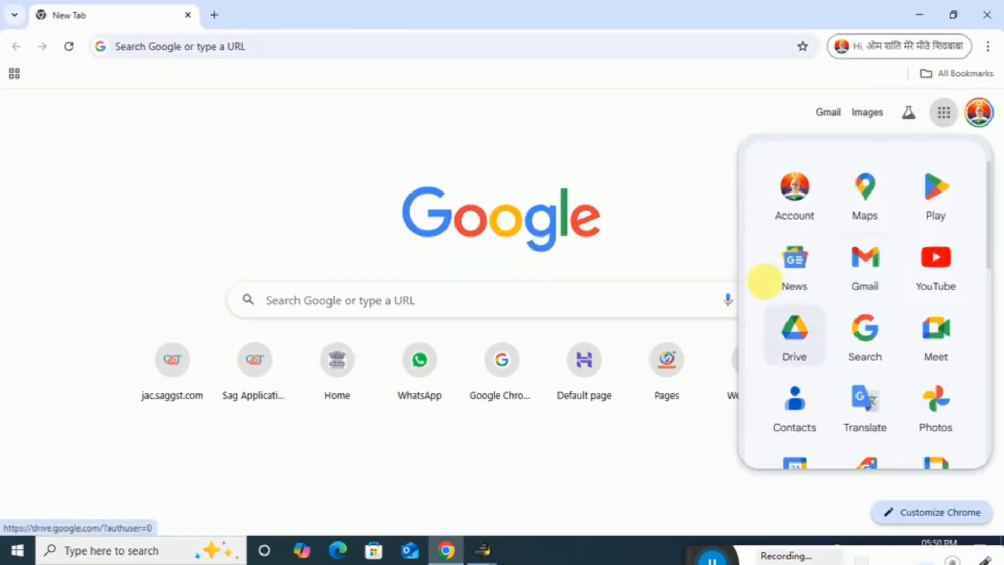
pyautogui.click(814, 348)
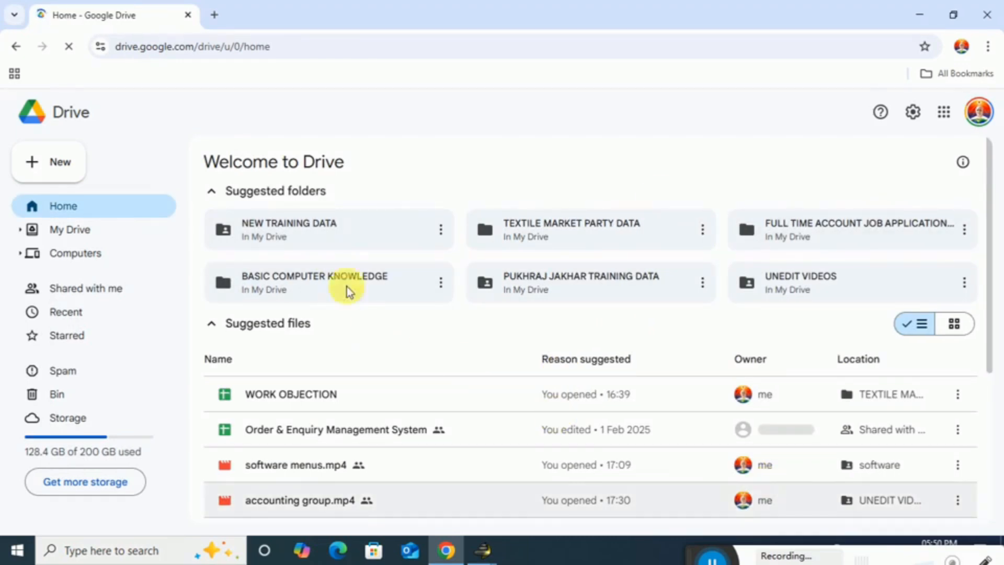
pyautogui.click(294, 243)
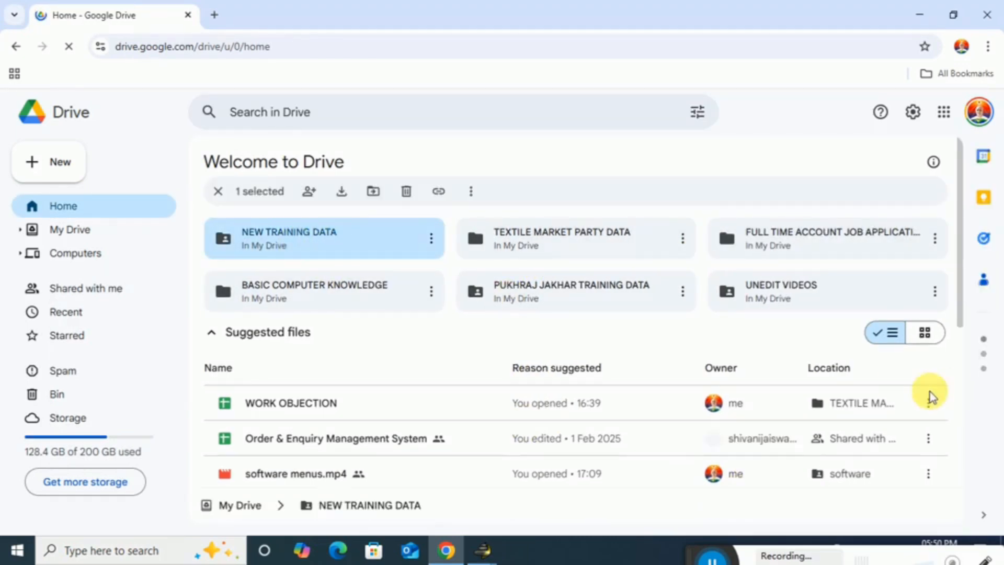
pyautogui.press('Return')
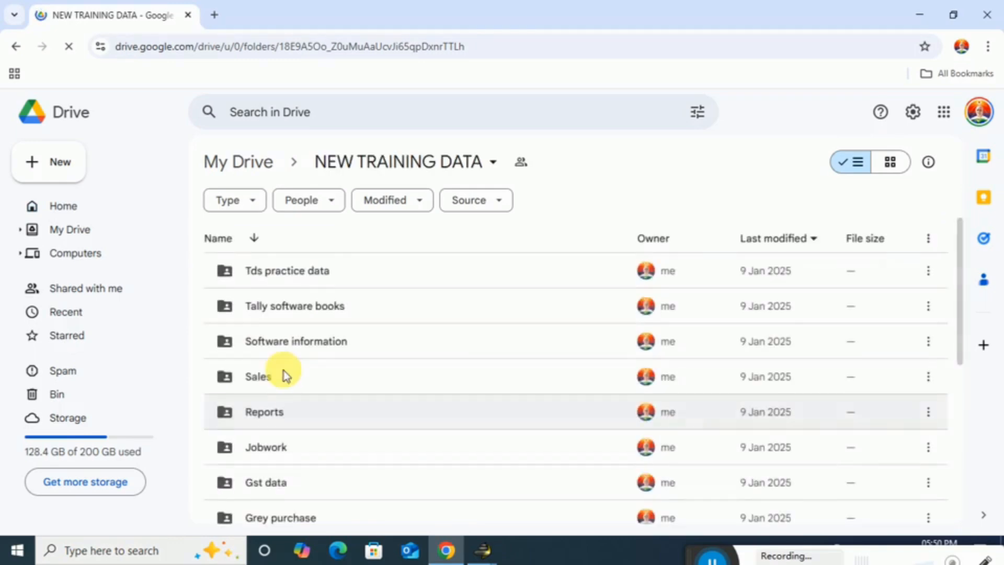
# - Open the All scan data folder and look for scanned bills in its mill challan subfolder
pyautogui.scroll(-5, 347, 375)
pyautogui.scroll(-3, 347, 373)
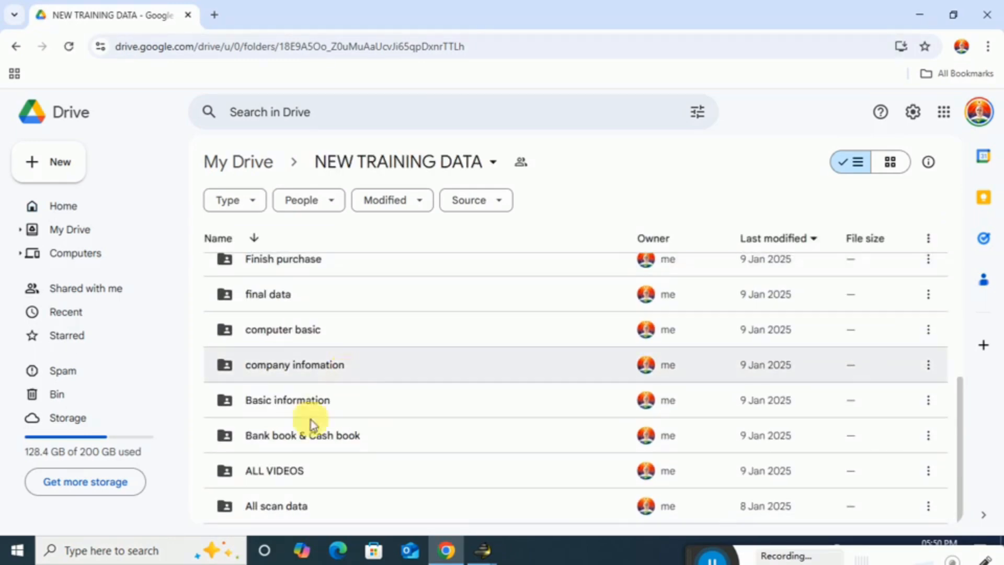
pyautogui.doubleClick(281, 510)
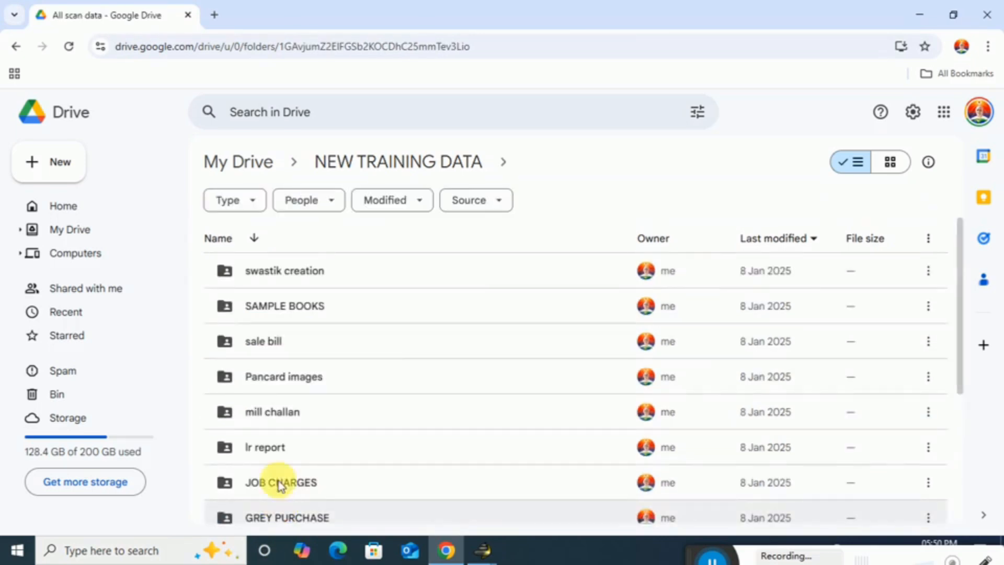
pyautogui.doubleClick(285, 411)
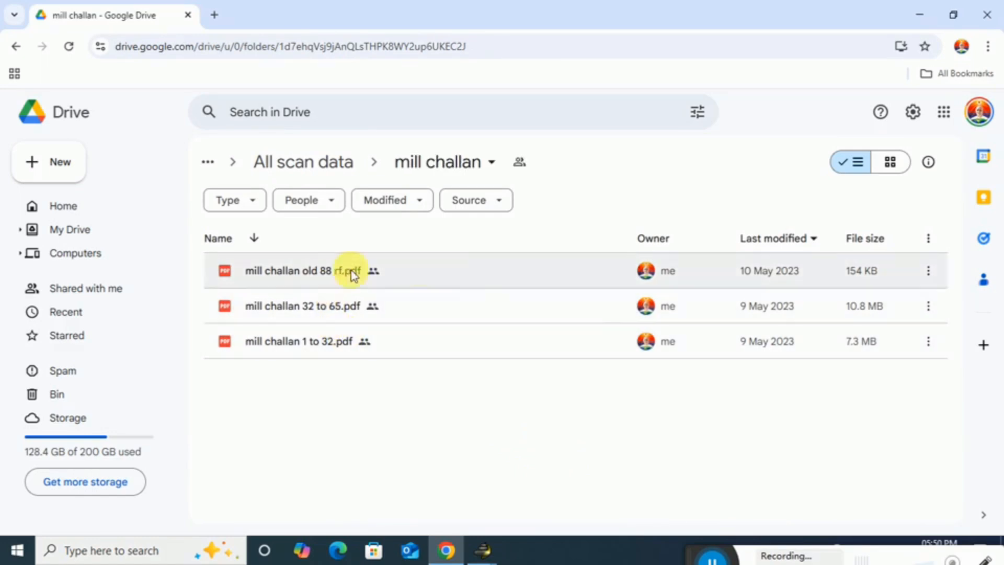
# - Return to All scan data, open the gp bill folder and preview gp bill 1.pdf
pyautogui.click(312, 174)
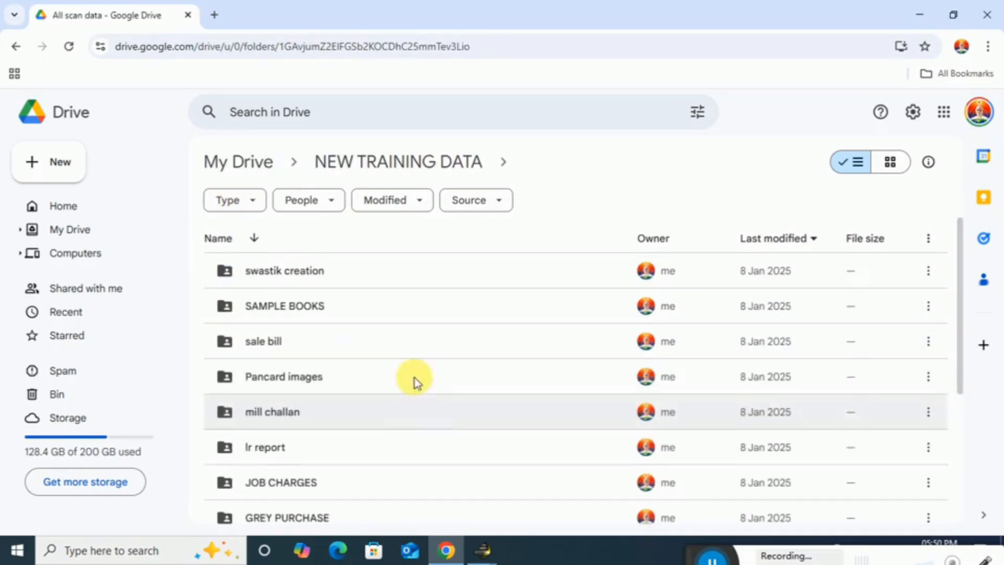
pyautogui.scroll(-2, 410, 372)
pyautogui.doubleClick(287, 480)
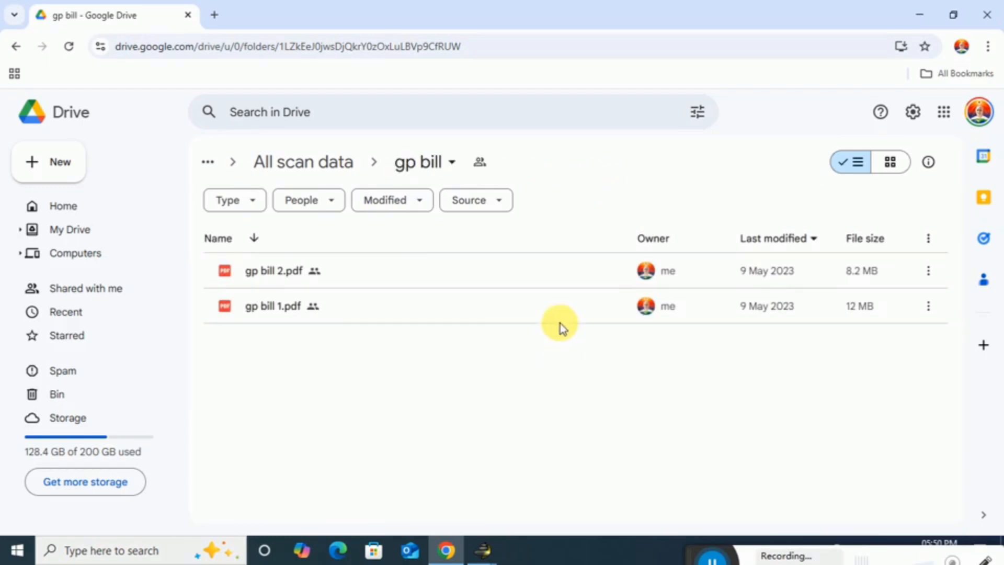
pyautogui.doubleClick(311, 308)
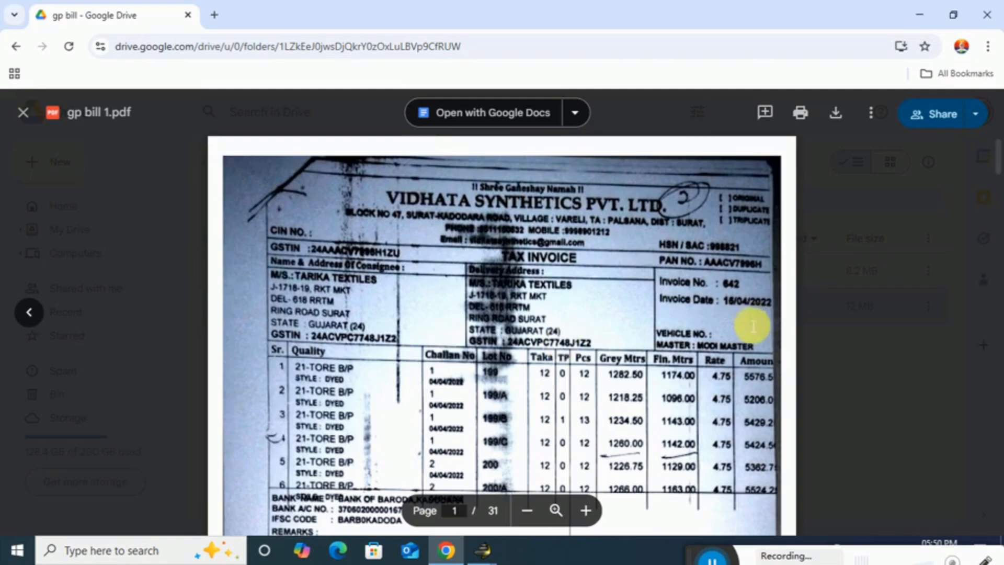
# - Look through the scanned tax invoices in gp bill 1.pdf up to page 10 and close the preview
pyautogui.scroll(-15, 752, 326)
pyautogui.scroll(3, 756, 328)
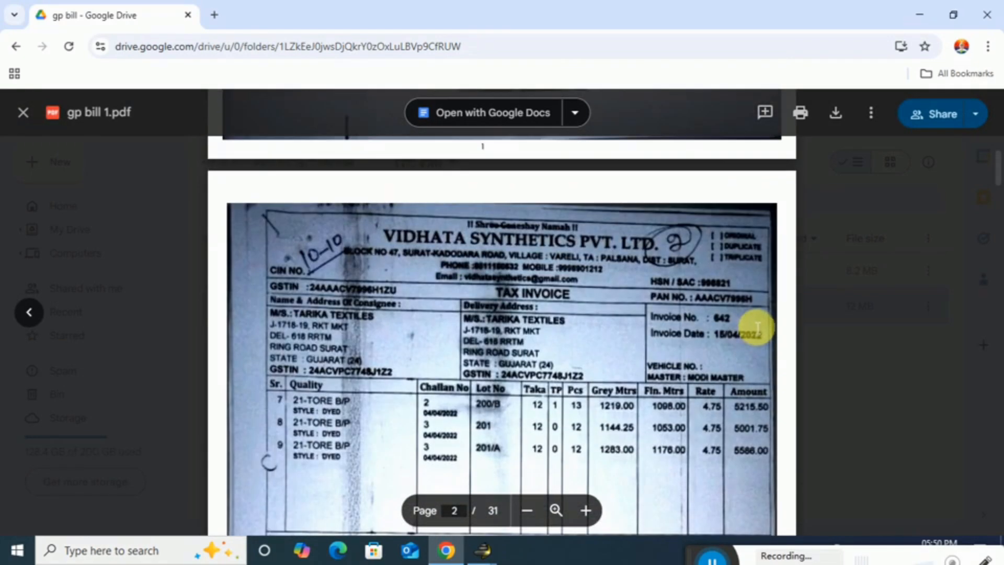
pyautogui.scroll(-12, 756, 327)
pyautogui.scroll(-15, 757, 325)
pyautogui.scroll(4, 764, 319)
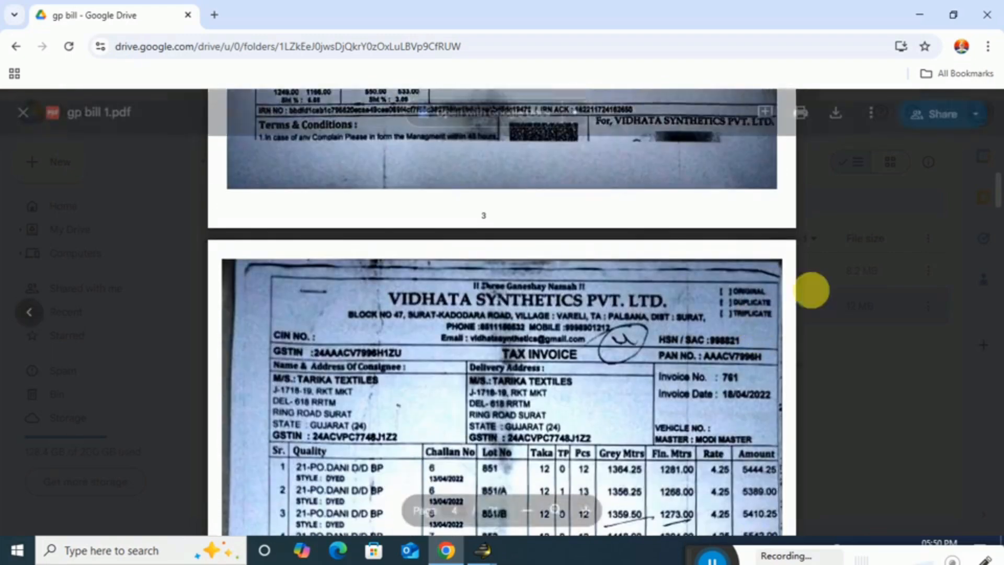
pyautogui.scroll(-15, 769, 340)
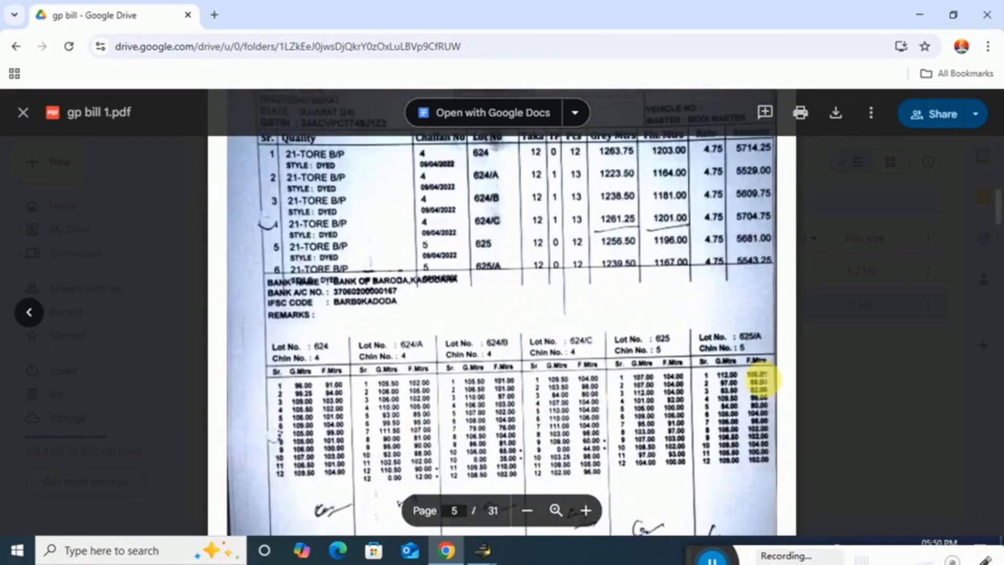
pyautogui.scroll(-15, 764, 381)
pyautogui.scroll(-15, 764, 372)
pyautogui.scroll(-8, 765, 366)
pyautogui.scroll(-7, 765, 363)
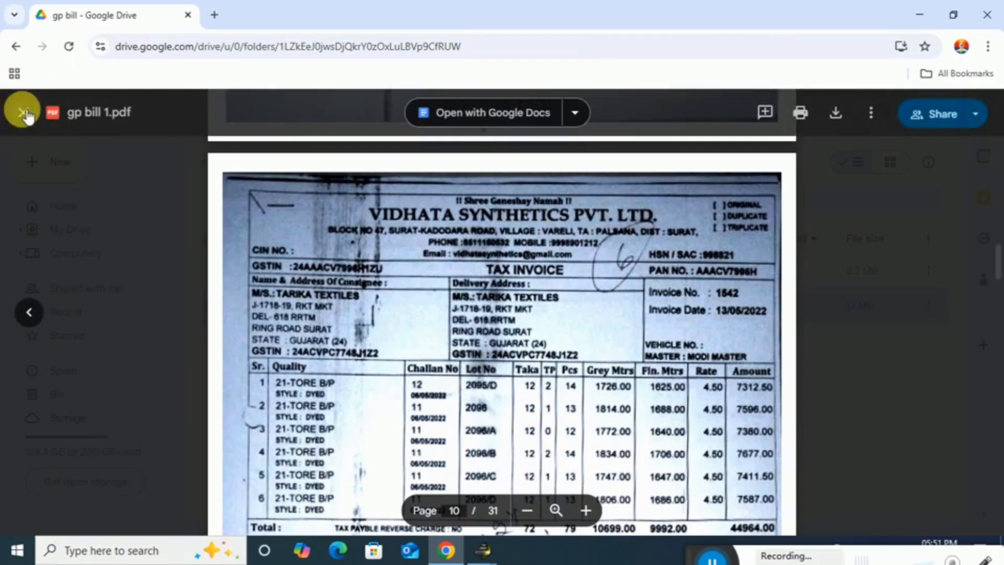
pyautogui.click(23, 112)
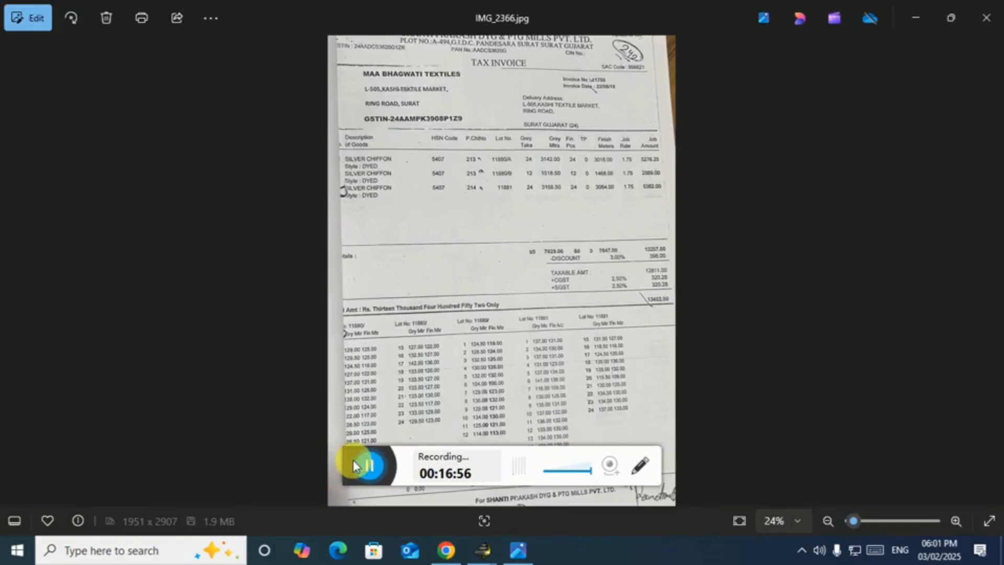
# - Enlarge the invoice image IMG_2366.jpg to 37% and bring its header and item lines into view
pyautogui.moveTo(352, 463); pyautogui.dragTo(696, 555)
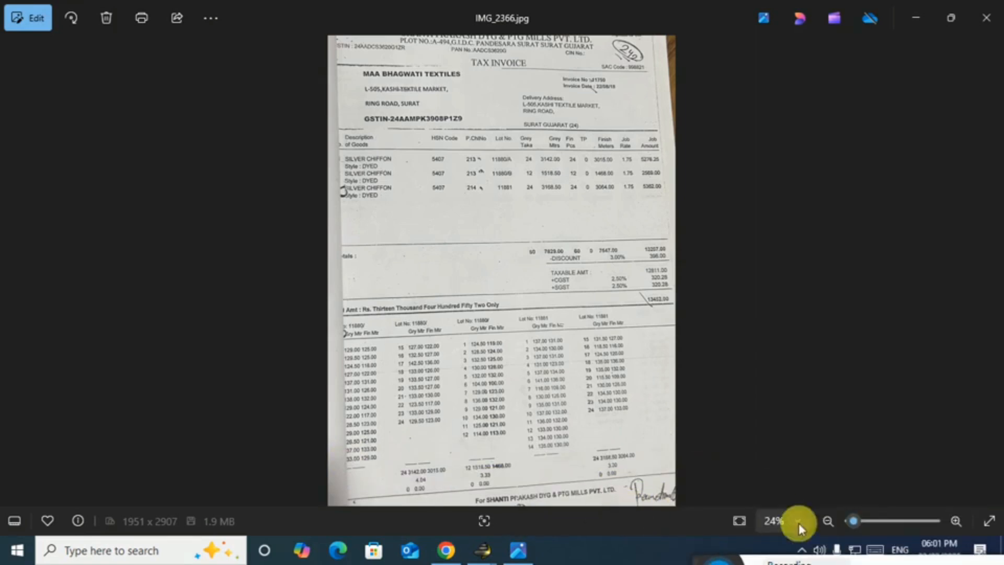
pyautogui.click(870, 522)
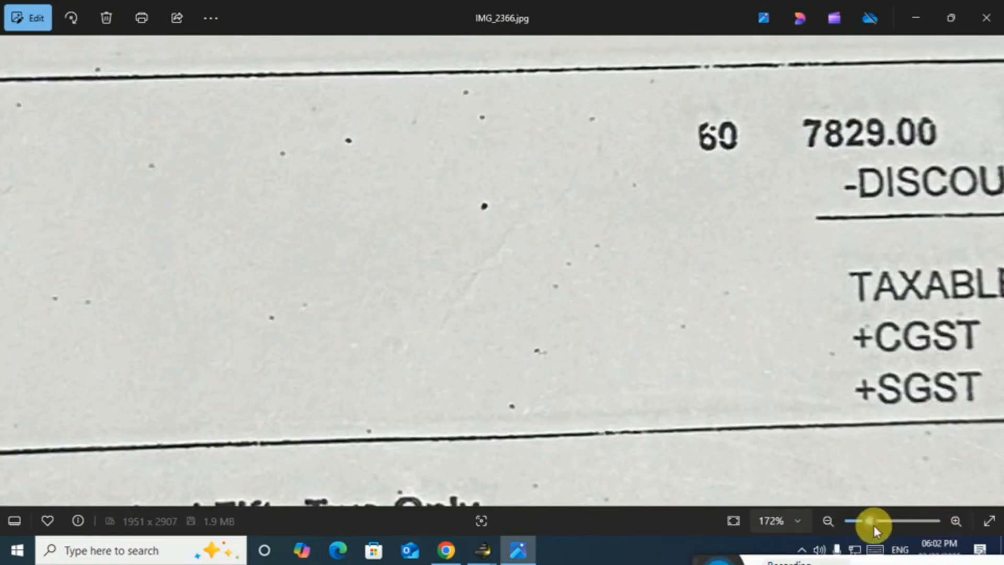
pyautogui.click(856, 521)
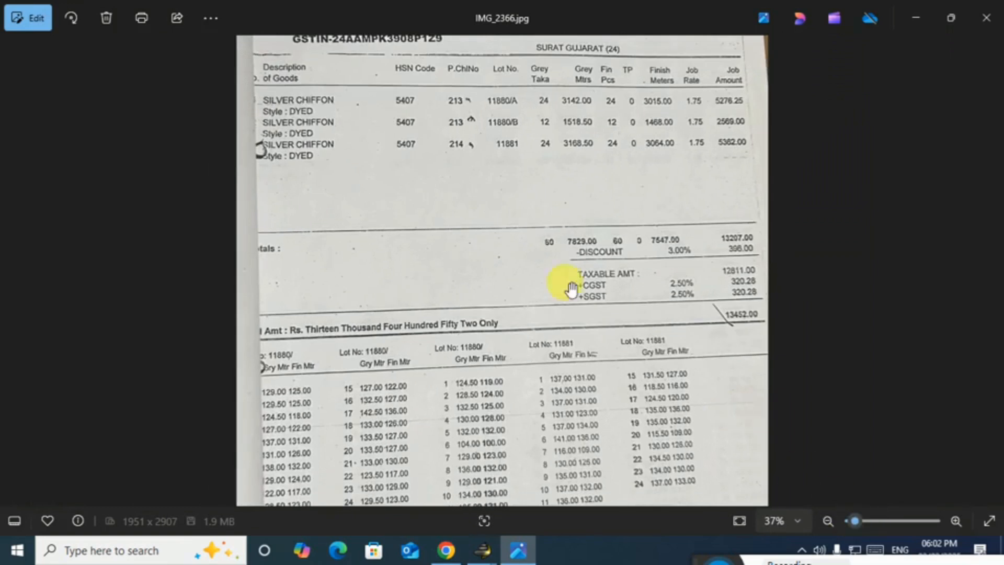
pyautogui.moveTo(403, 168); pyautogui.dragTo(432, 349)
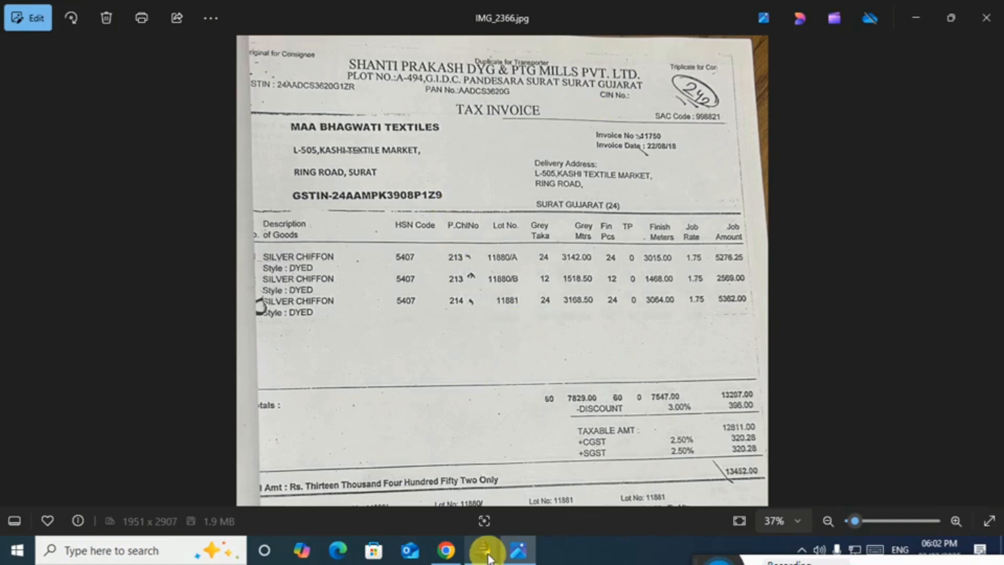
# - Compare the open Challan Received From Mill form with the mill's invoice image, ending on the invoice
pyautogui.moveTo(489, 549)
pyautogui.click(658, 485)
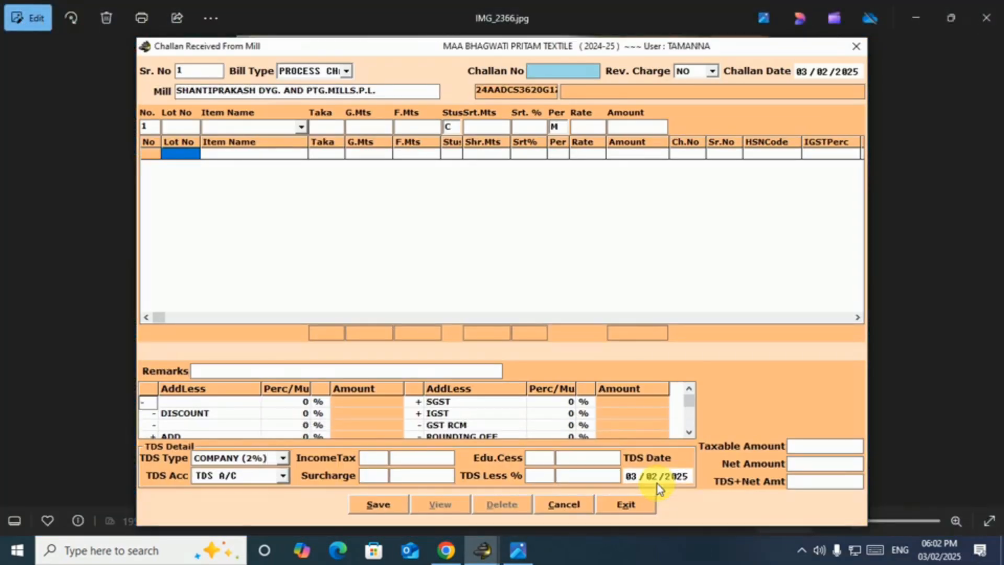
pyautogui.click(525, 557)
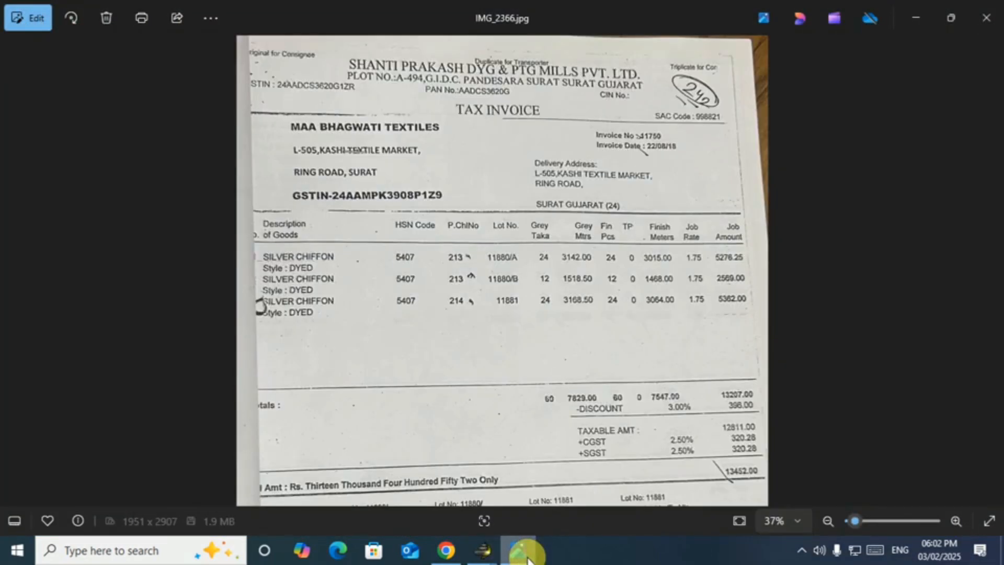
pyautogui.click(527, 558)
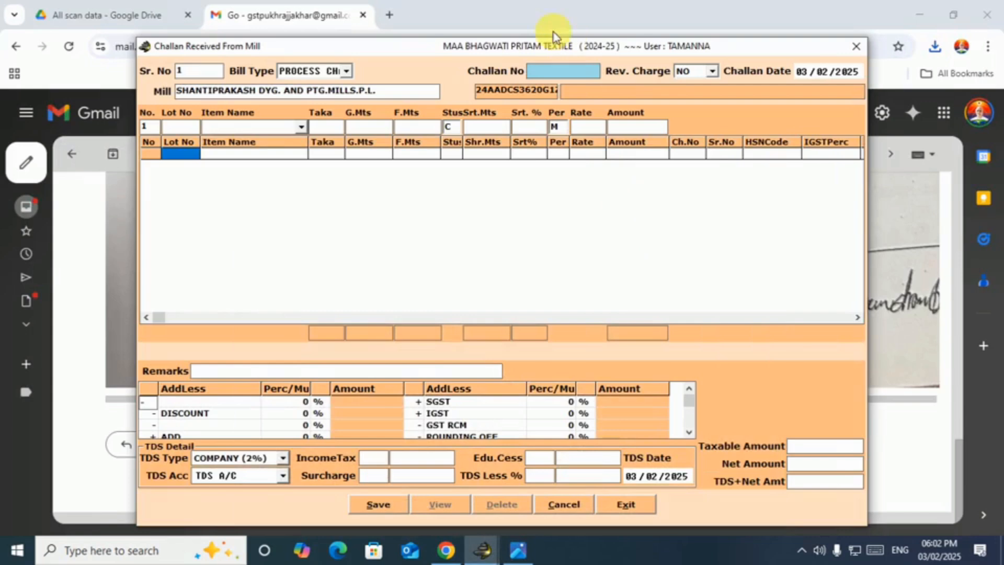
pyautogui.click(518, 549)
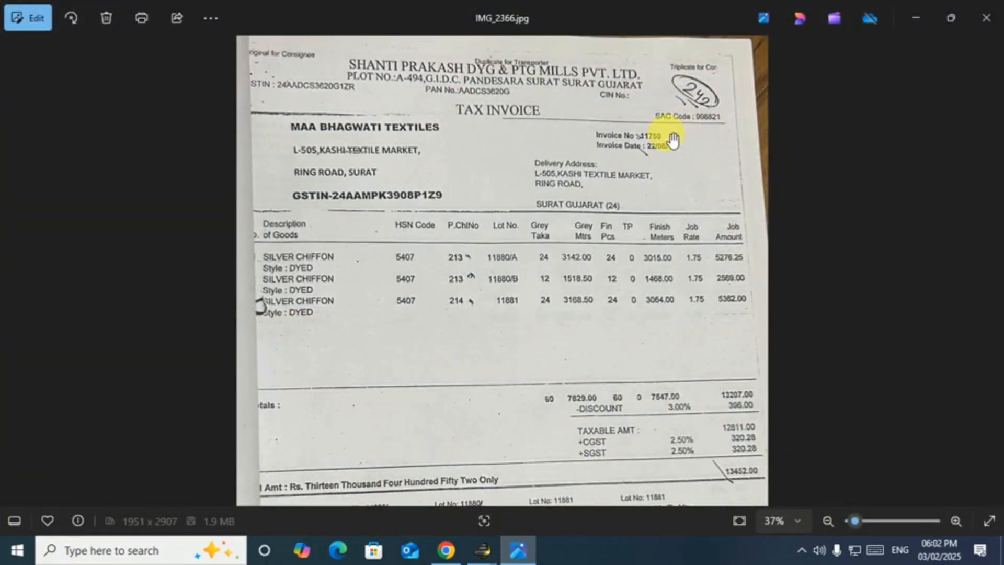
# - Examine the invoice's lot-wise grey and finished metres and totals, and enlarge its invoice number, date and item lines
pyautogui.moveTo(579, 422); pyautogui.dragTo(582, 172)
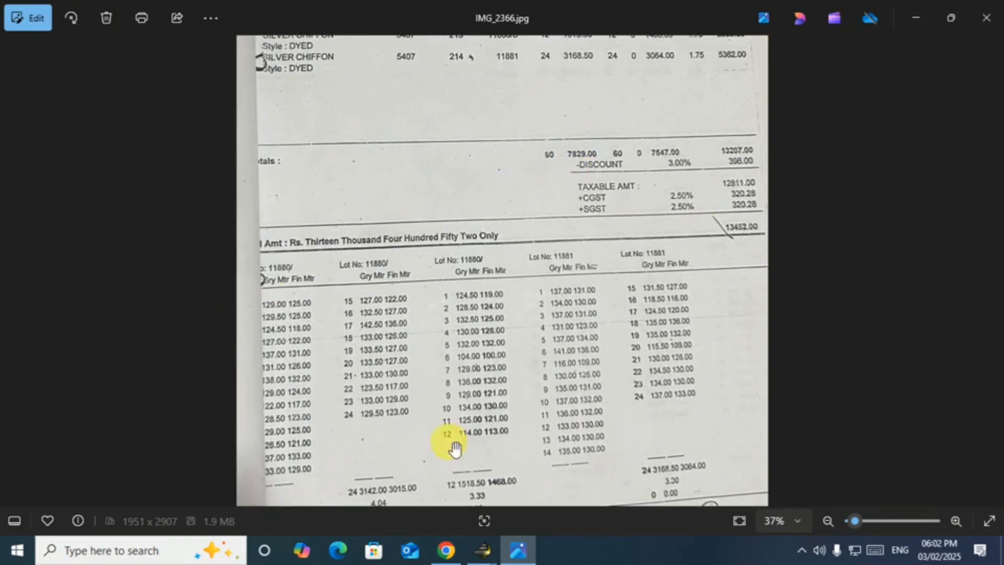
pyautogui.scroll(-1, 471, 325)
pyautogui.scroll(-1, 509, 313)
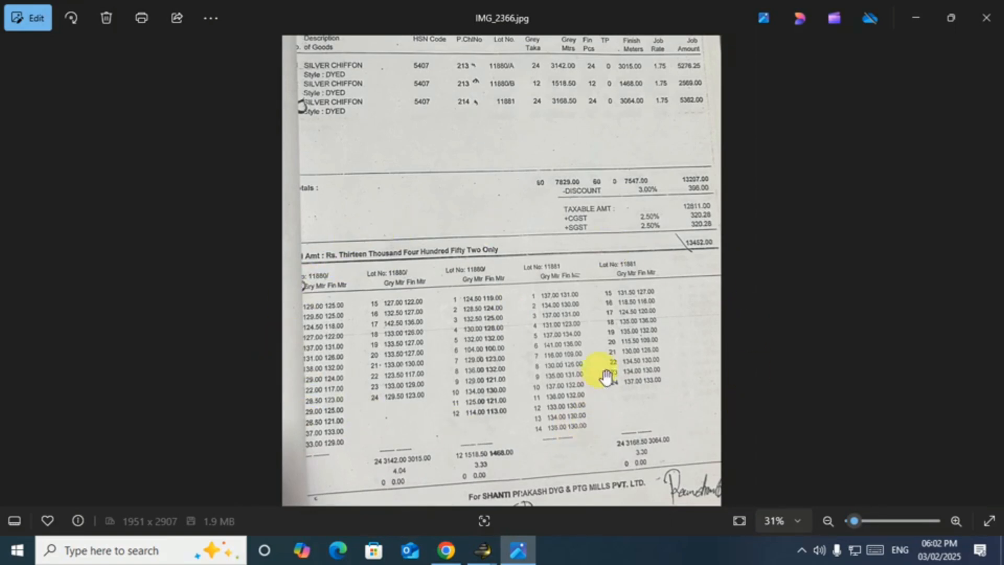
pyautogui.moveTo(606, 152); pyautogui.dragTo(609, 331)
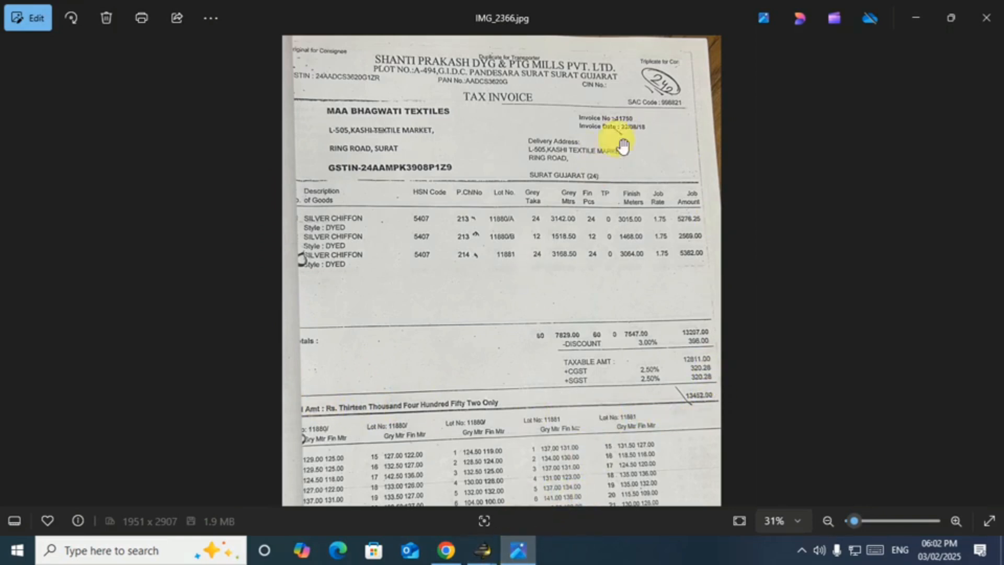
pyautogui.scroll(1, 631, 100)
pyautogui.scroll(2, 632, 99)
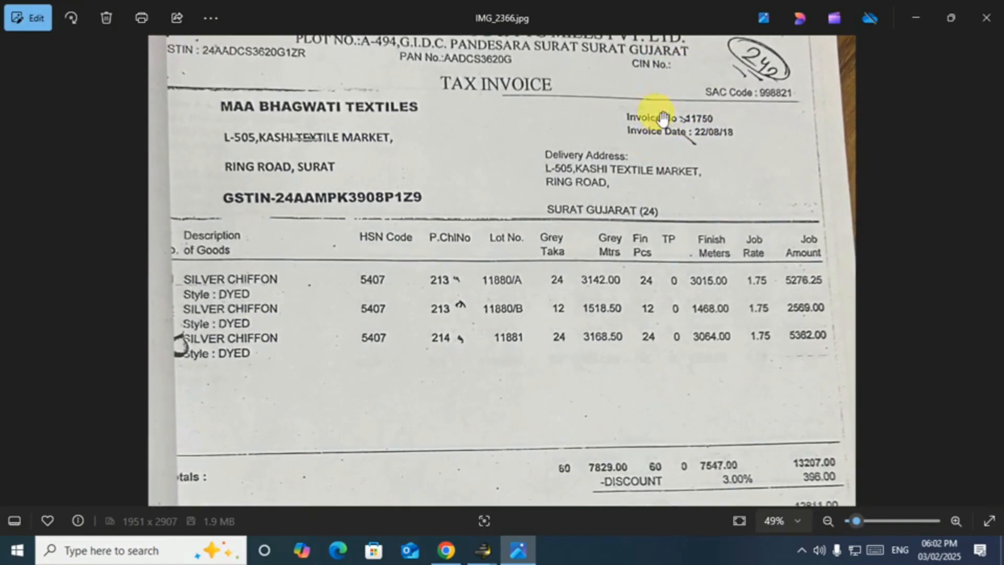
# - Switch back to the Challan Received From Mill form and enter challan number 11750 with Rev. Charge NO
pyautogui.moveTo(480, 549)
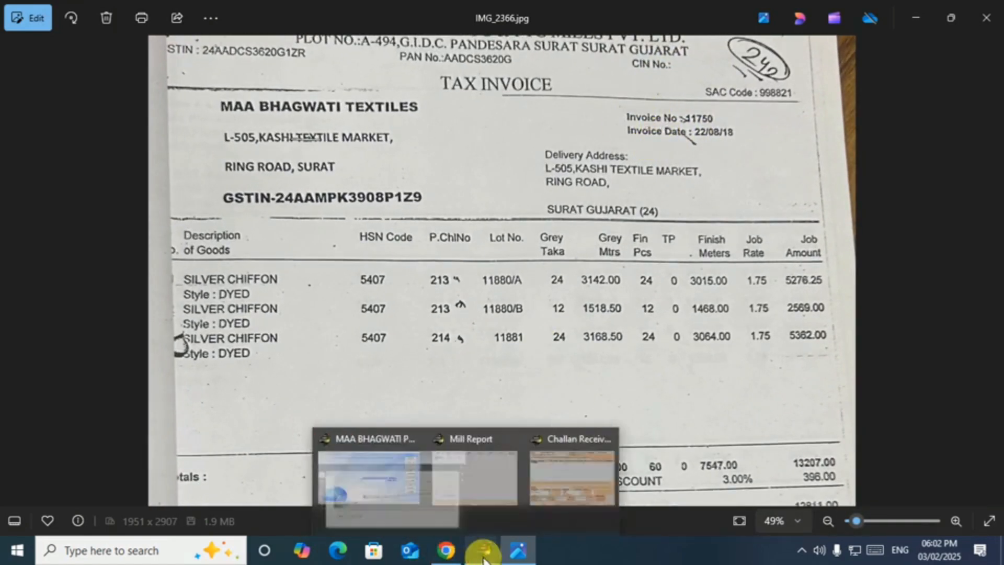
pyautogui.click(628, 480)
pyautogui.write('11750')
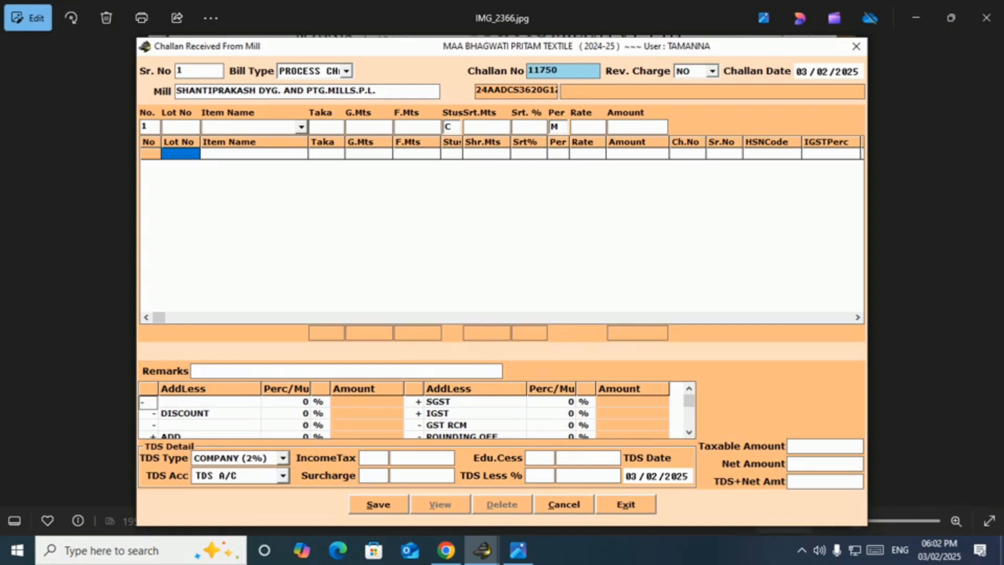
pyautogui.press('Return')
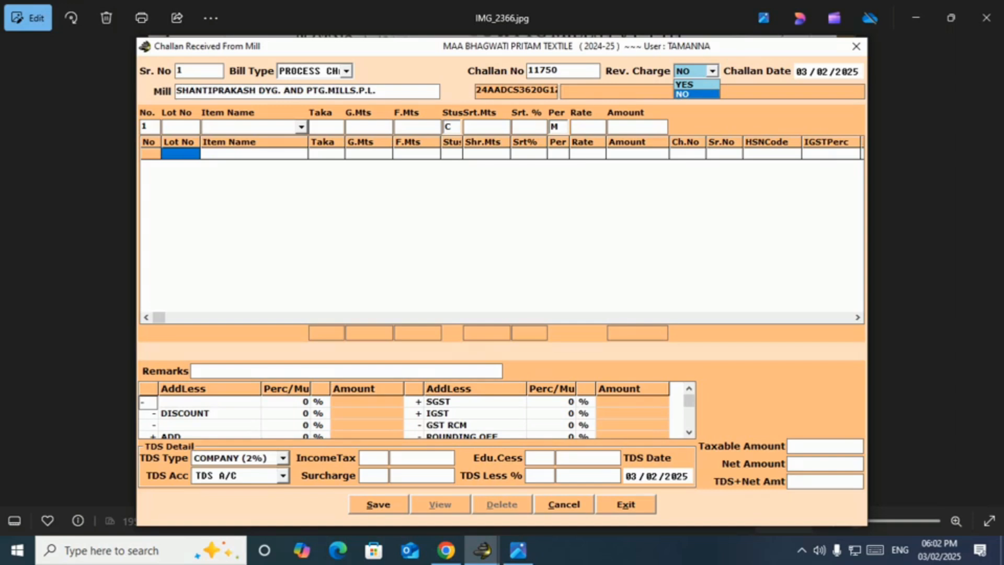
pyautogui.press('Return')
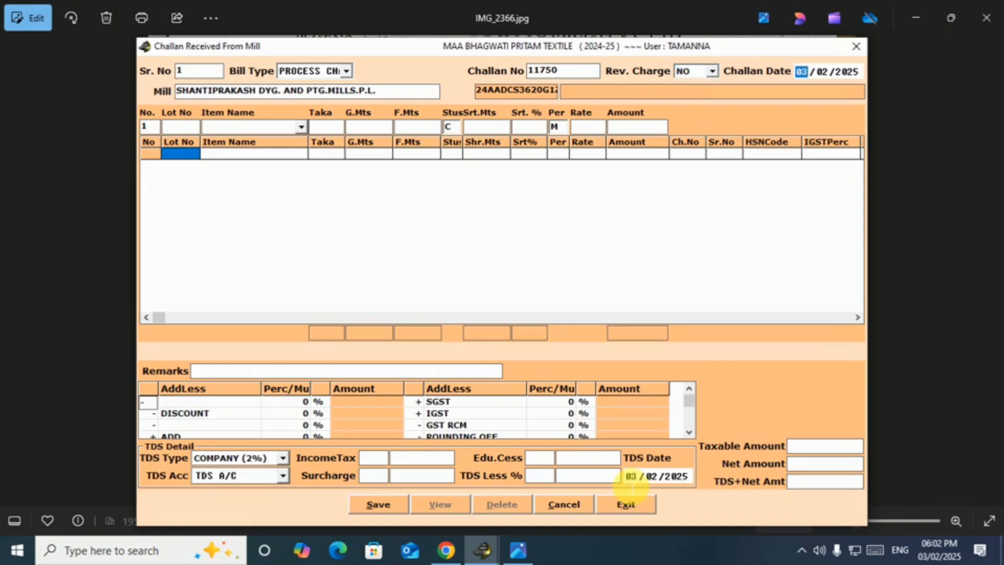
# - Check the invoice date on the image and set the challan date to 22/08/2024
pyautogui.hotkey('alt', 'Tab')
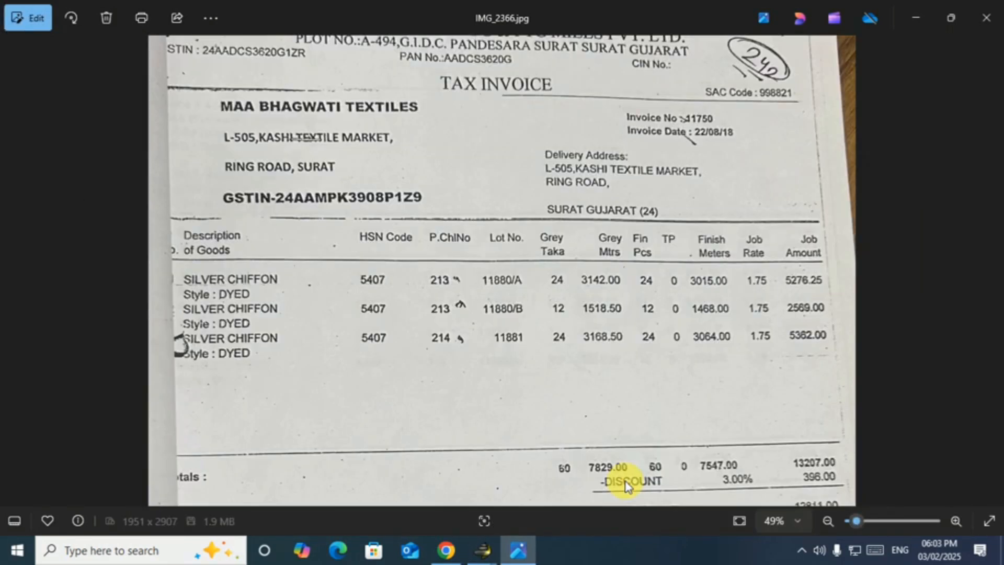
pyautogui.hotkey('alt', 'Tab')
pyautogui.write('22 / 08 /')
pyautogui.write('2024')
pyautogui.press('Return')
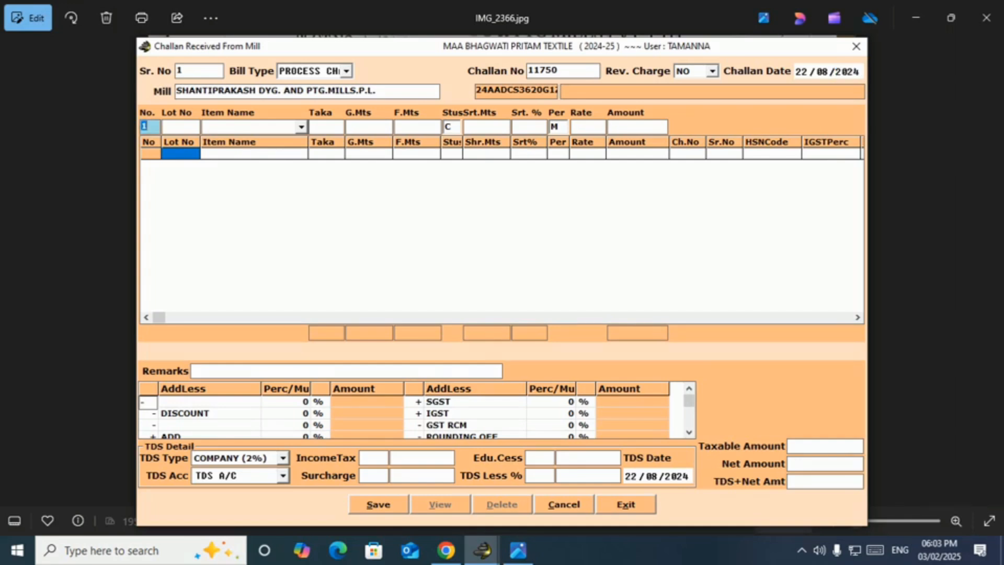
# - List the challans pending at the mill for the first line and select challan 213 after consulting the invoice
pyautogui.press('Return')
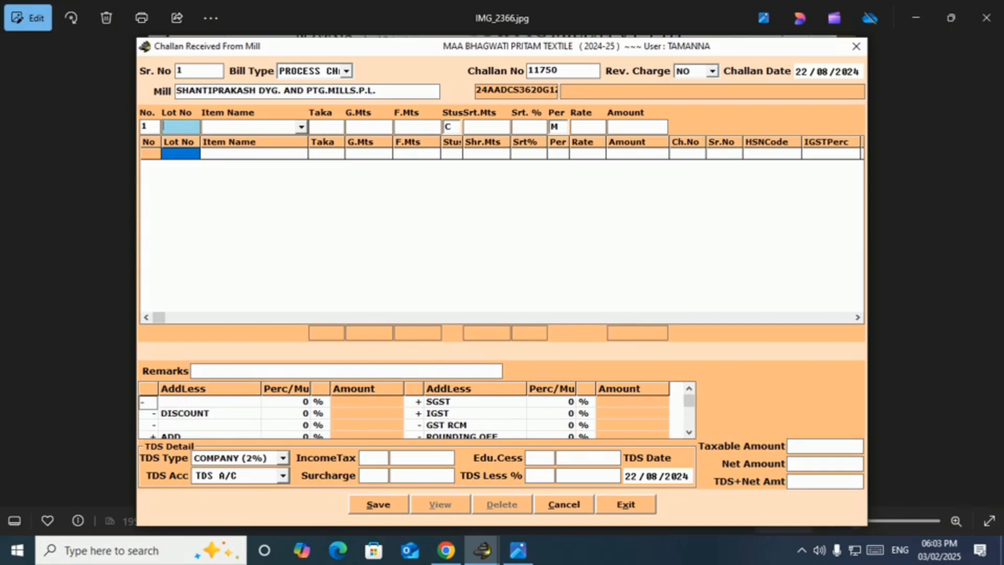
pyautogui.press('Return')
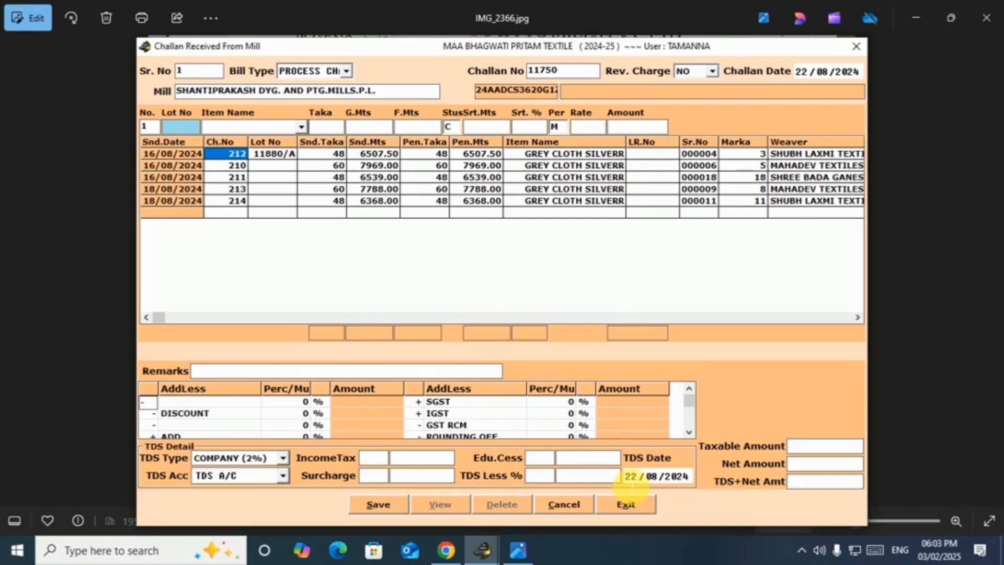
pyautogui.press('Down')
pyautogui.press('Down')
pyautogui.press('Down')
pyautogui.press('Down')
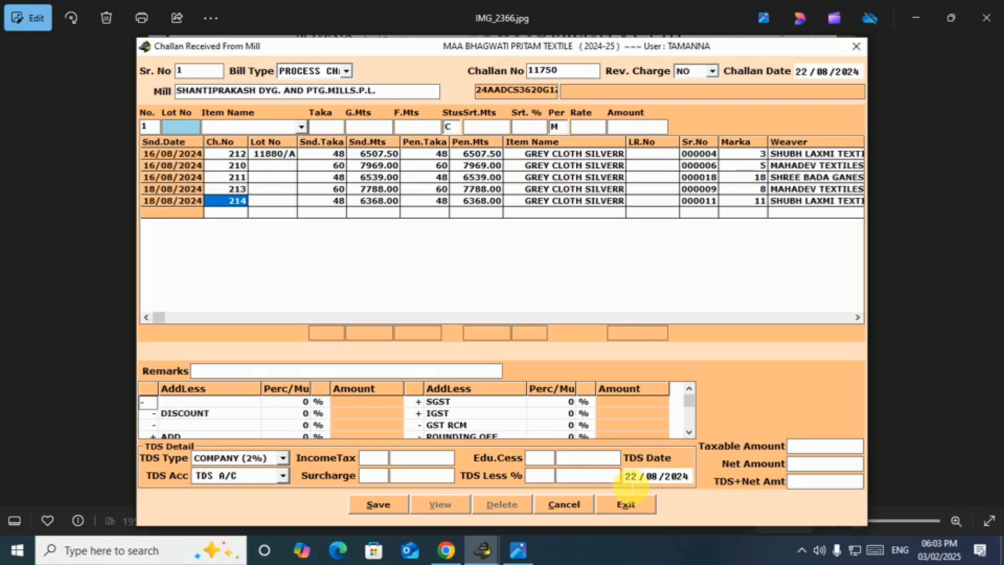
pyautogui.press('Up')
pyautogui.press('Up')
pyautogui.hotkey('alt', 'Tab')
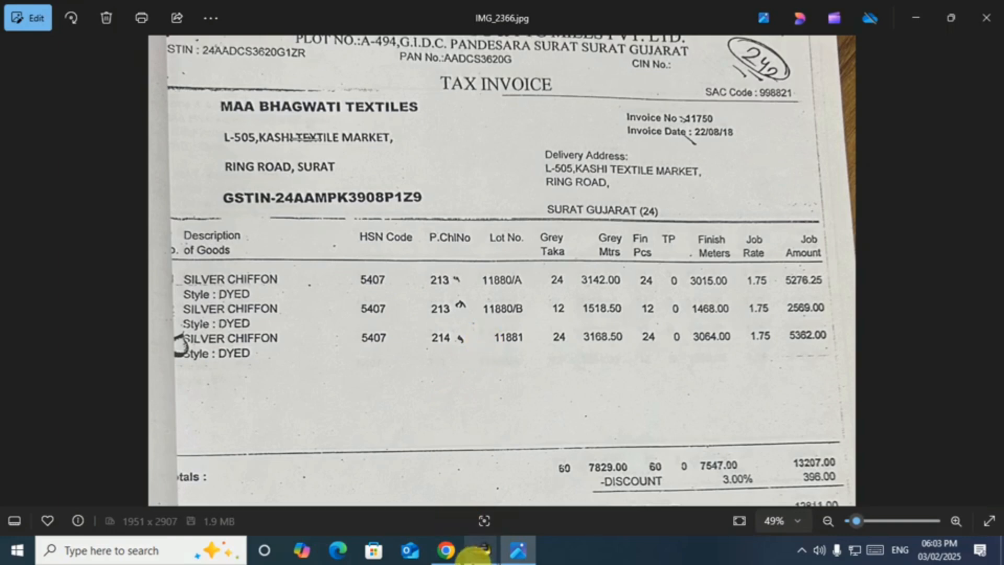
pyautogui.click(482, 549)
pyautogui.click(655, 491)
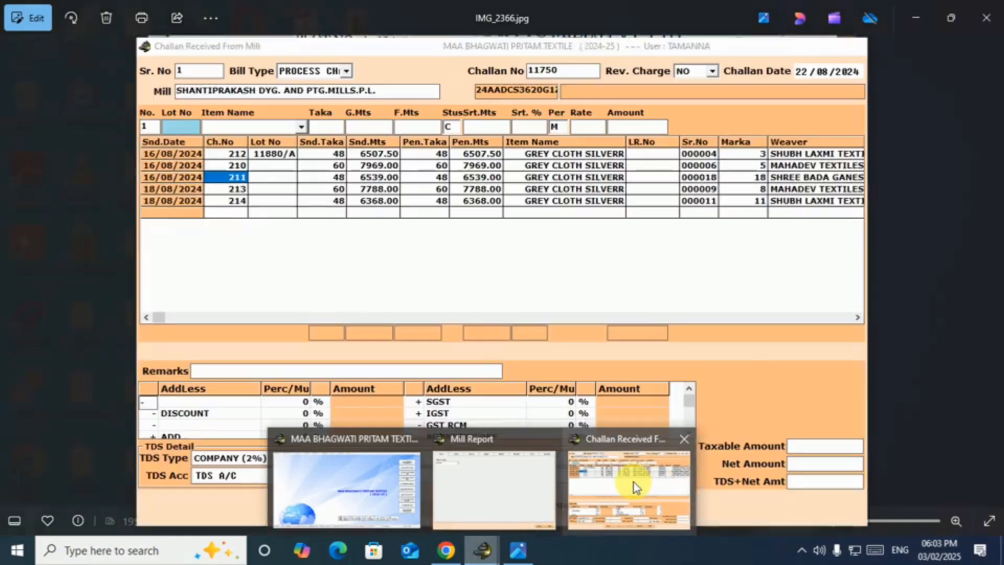
pyautogui.click(237, 191)
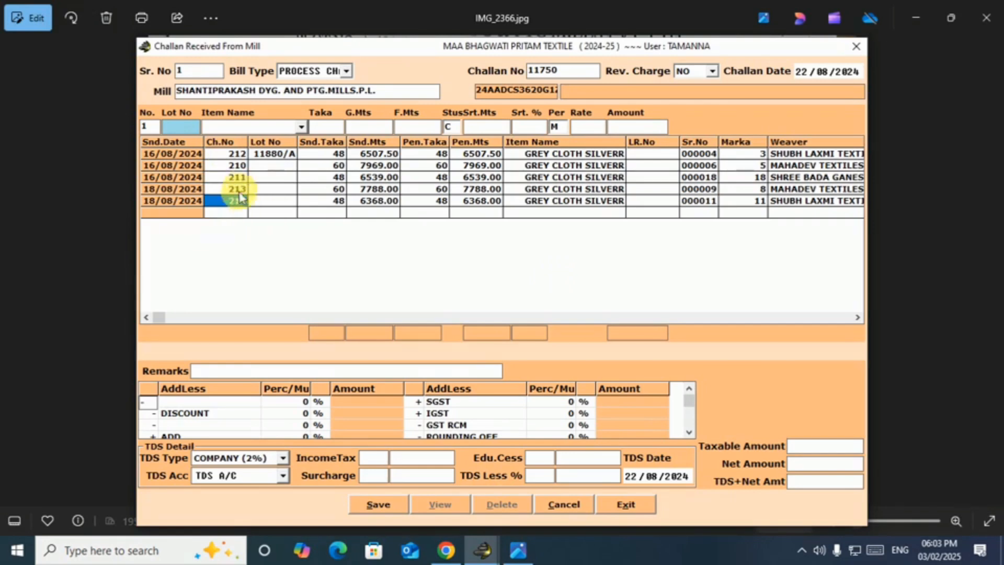
# - Check the party challan and lot numbers on the invoice image and pick challan 213 for the first line
pyautogui.click(514, 549)
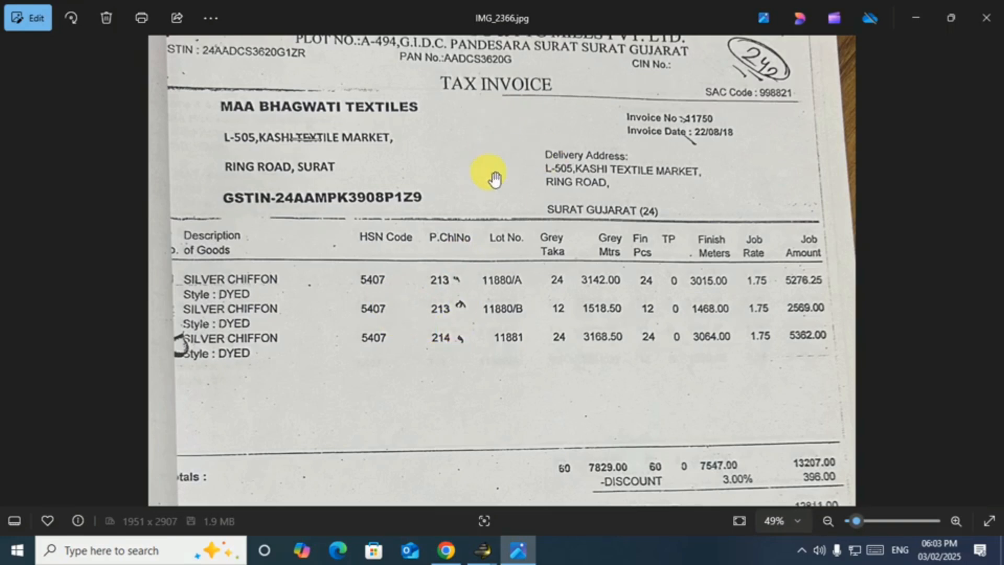
pyautogui.scroll(1, 489, 219)
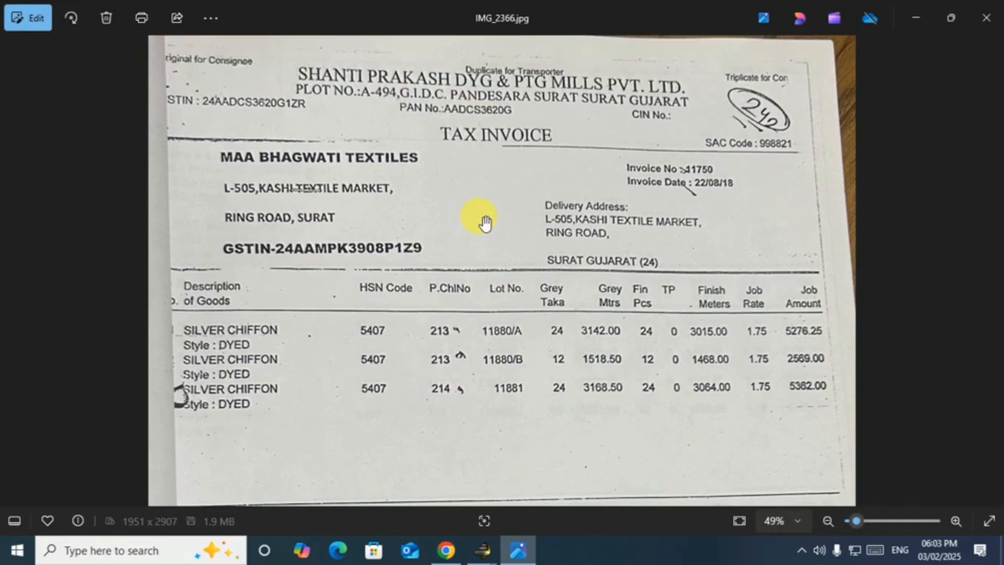
pyautogui.scroll(-1, 454, 310)
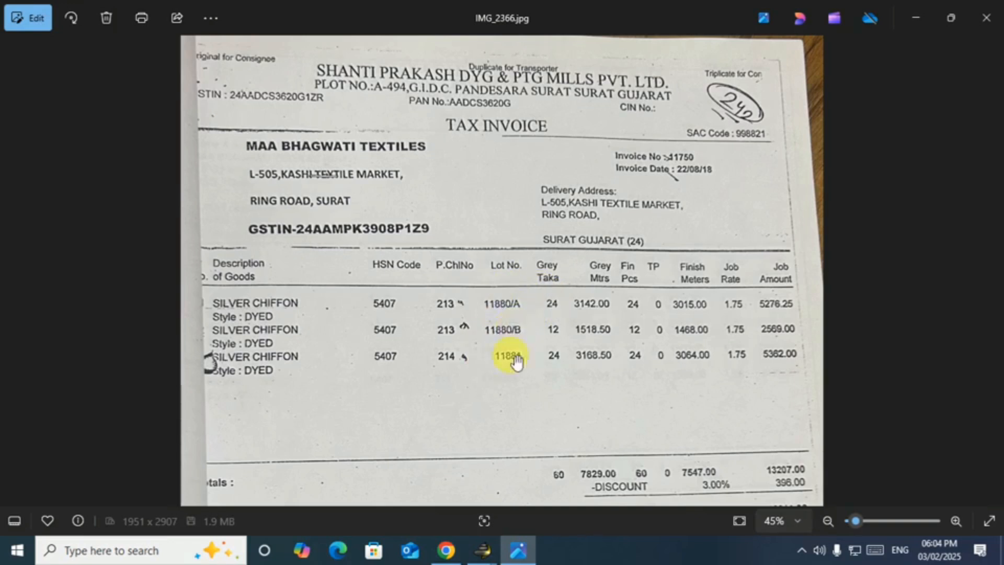
pyautogui.moveTo(497, 553)
pyautogui.click(631, 461)
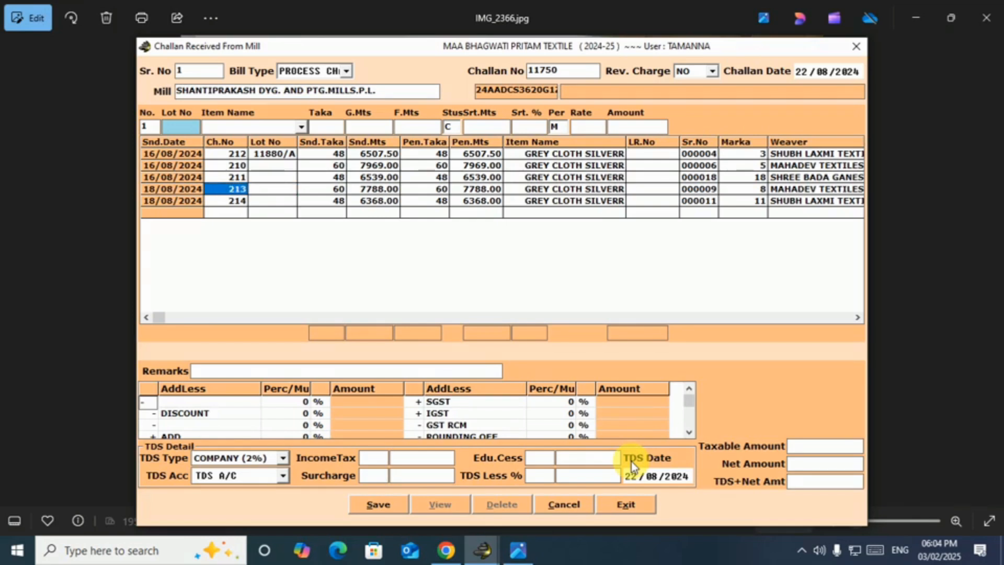
pyautogui.press('Return')
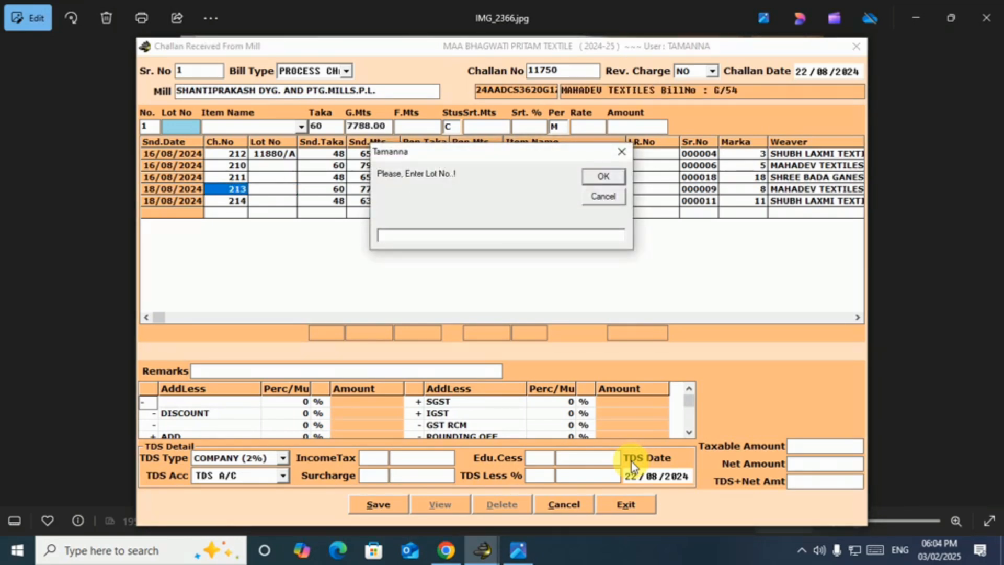
# - Recheck the lot number on the invoice image, close the Gmail browser window and return to the lot number prompt
pyautogui.hotkey('alt', 'Tab')
pyautogui.hotkey('alt', 'Tab')
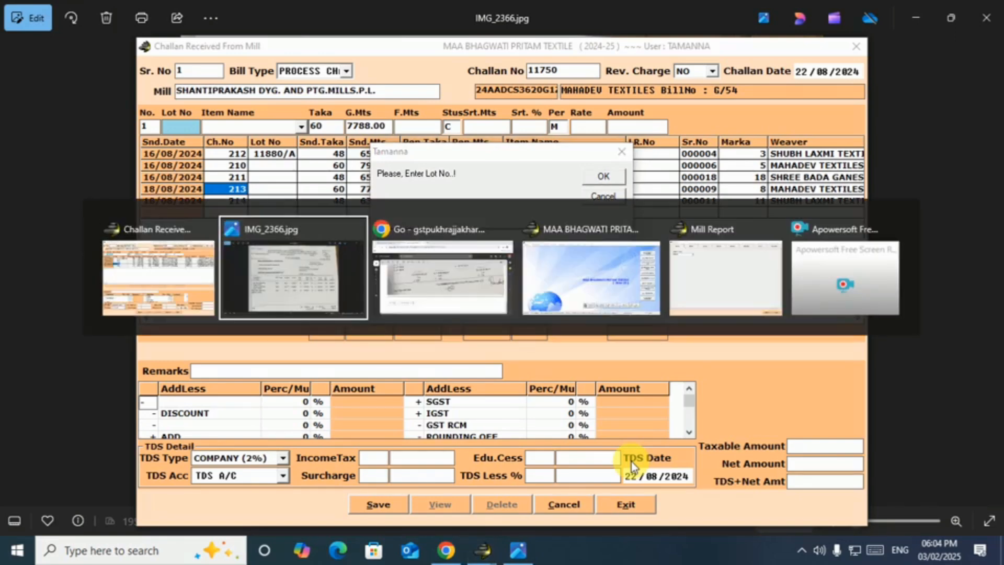
pyautogui.hotkey('alt', 'Tab')
pyautogui.hotkey('alt', 'Tab')
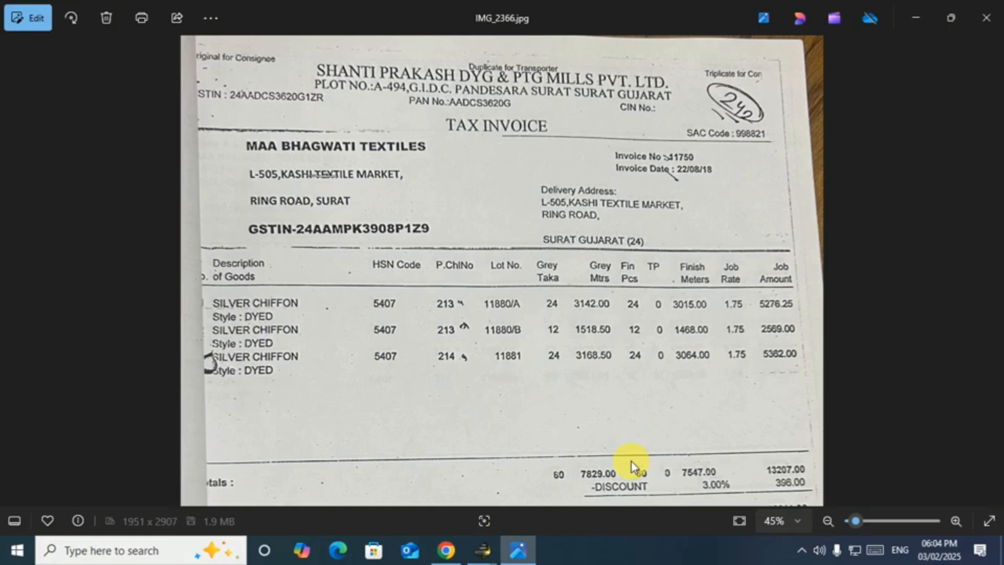
pyautogui.hotkey('alt', 'Tab')
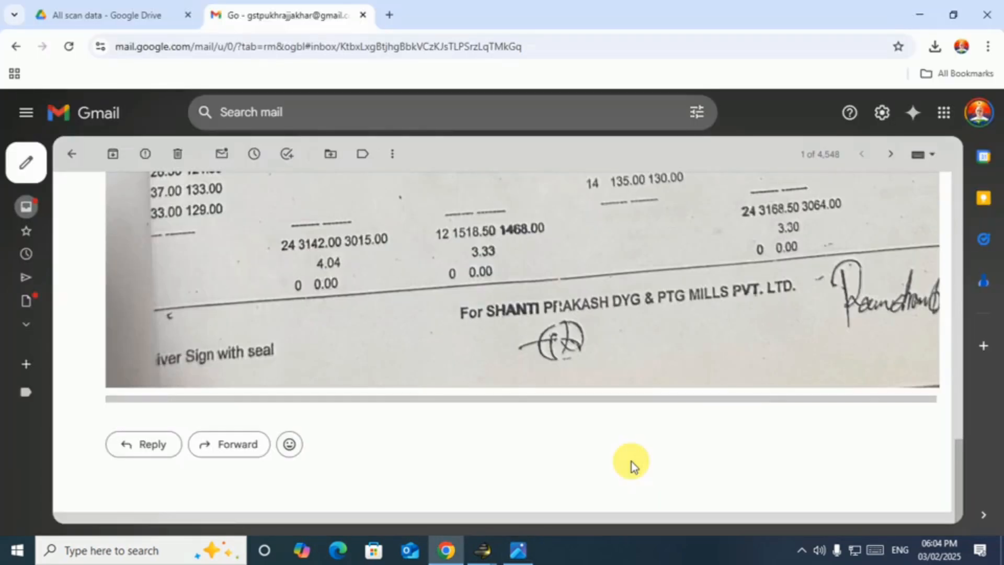
pyautogui.hotkey('alt', 'Tab')
pyautogui.hotkey('alt', 'shift', 'Tab')
pyautogui.hotkey('alt', 'space')
pyautogui.press('Up')
pyautogui.press('Return')
pyautogui.hotkey('alt', 'Tab')
# - Enter lot number 11880 for challan 213 and load that challan into the item line
pyautogui.write('11')
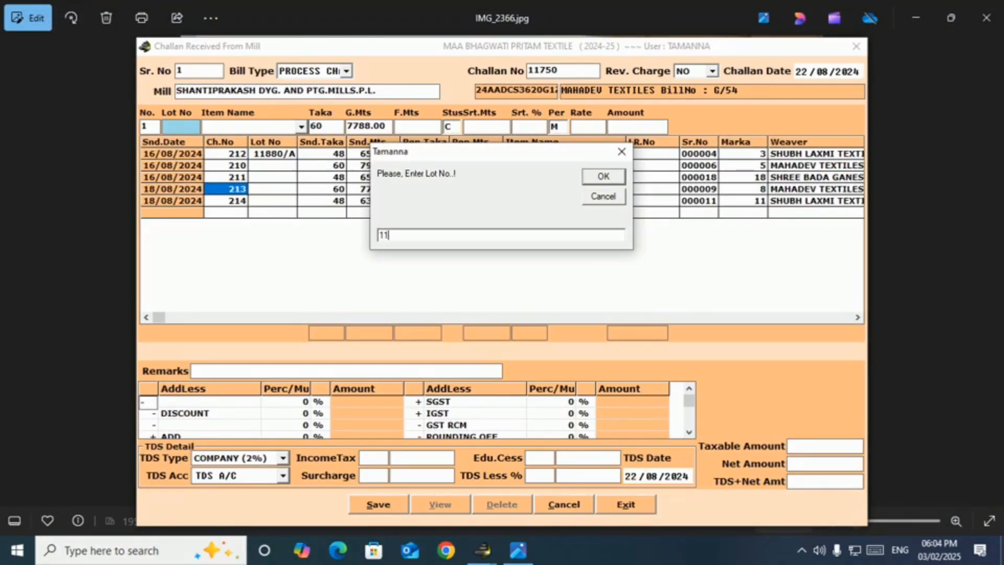
pyautogui.write('88')
pyautogui.press('Return')
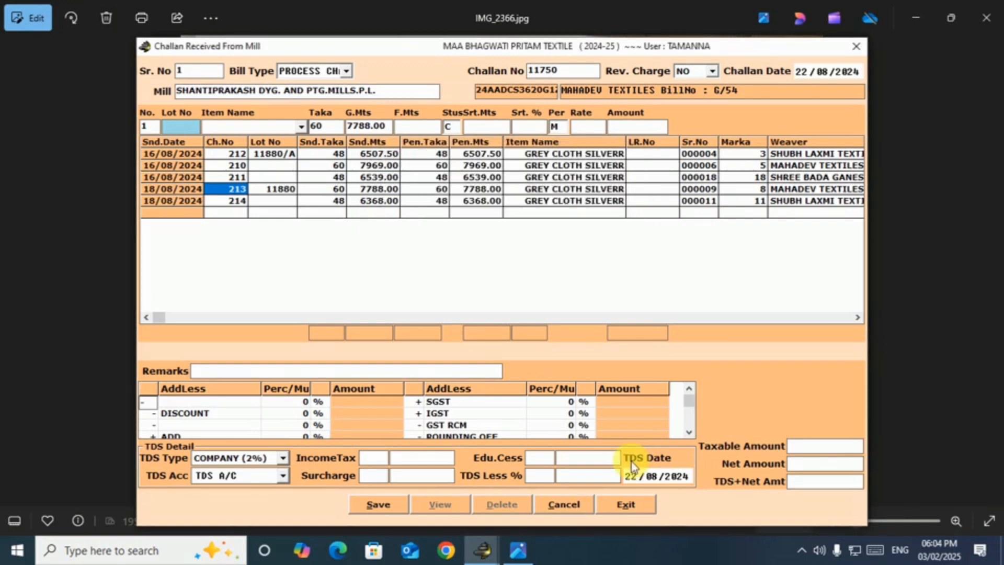
pyautogui.press('Return')
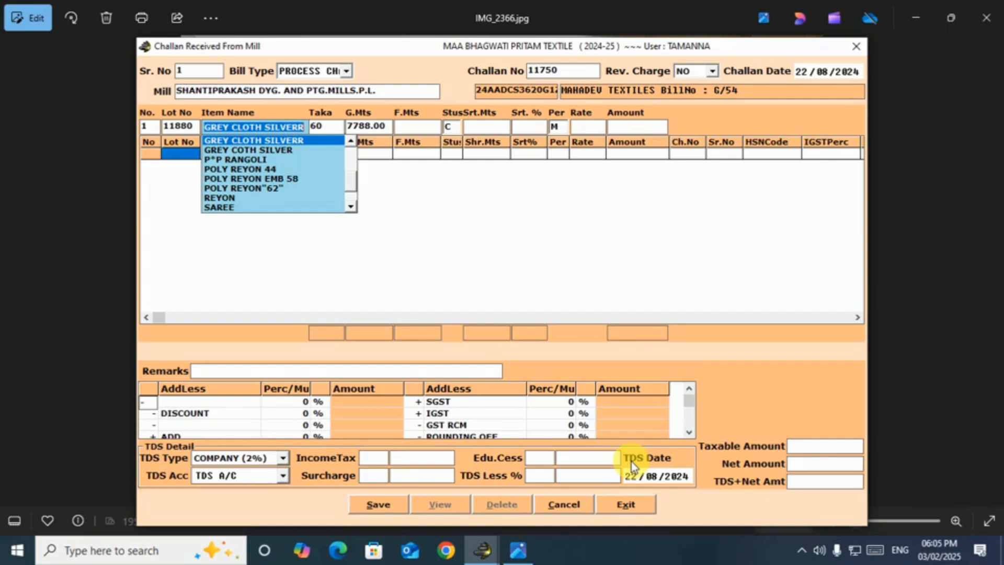
# - Try FINISH and FABIRC as the item name for lot 11880
pyautogui.write('FINISH')
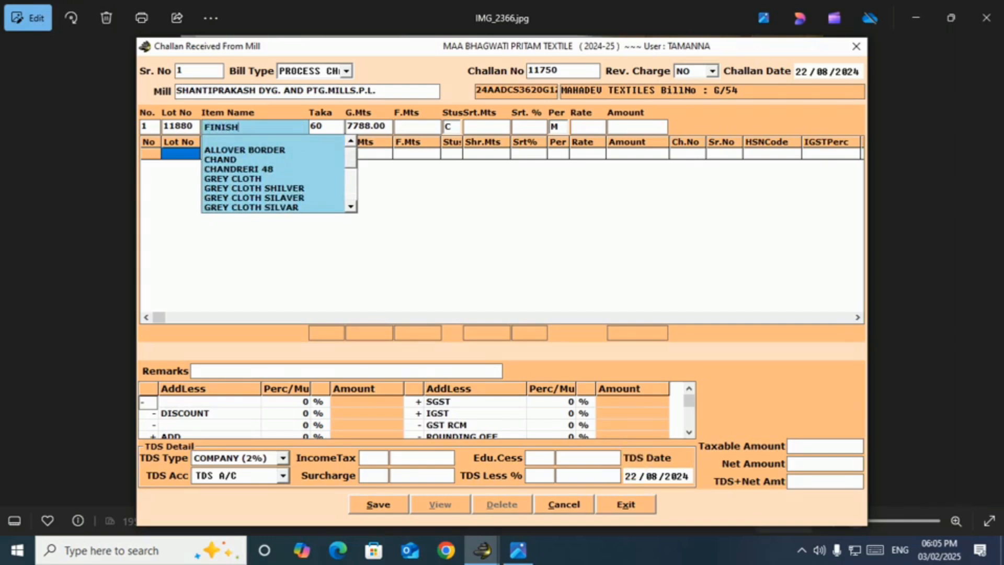
pyautogui.press('Down')
pyautogui.press('Down')
pyautogui.press('Down')
pyautogui.press('Down')
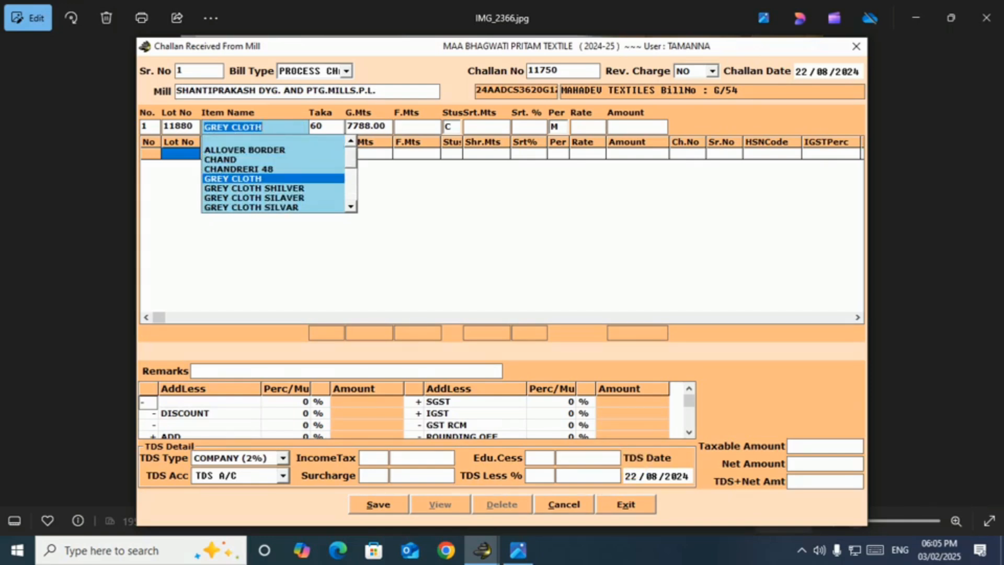
pyautogui.write('FABIRC')
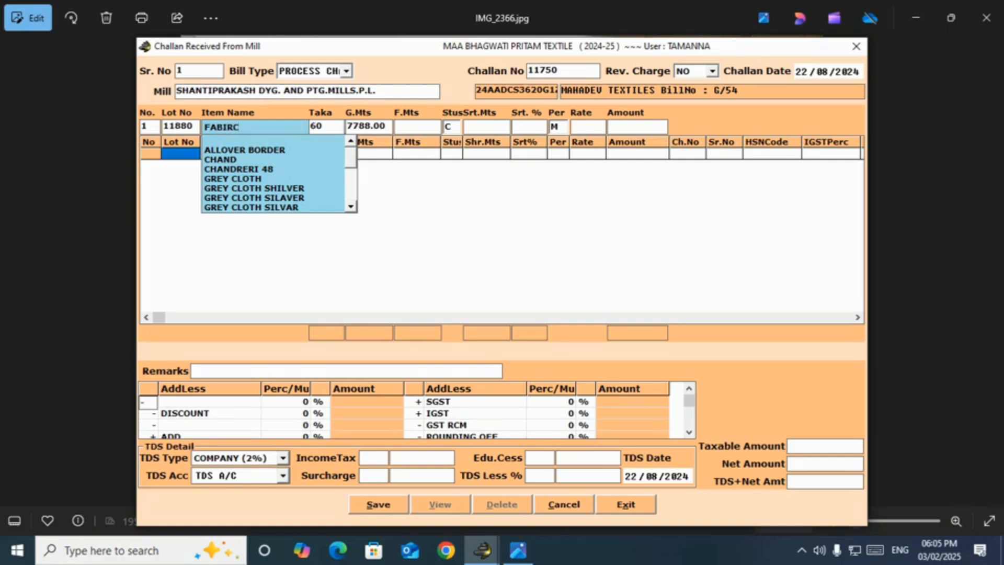
# - Choose GREY CLOTH SILVER as the item name for lot 11880 and open its taka-wise metre entry grid
pyautogui.press('Down')
pyautogui.press('Down')
pyautogui.press('Down')
pyautogui.press('Up')
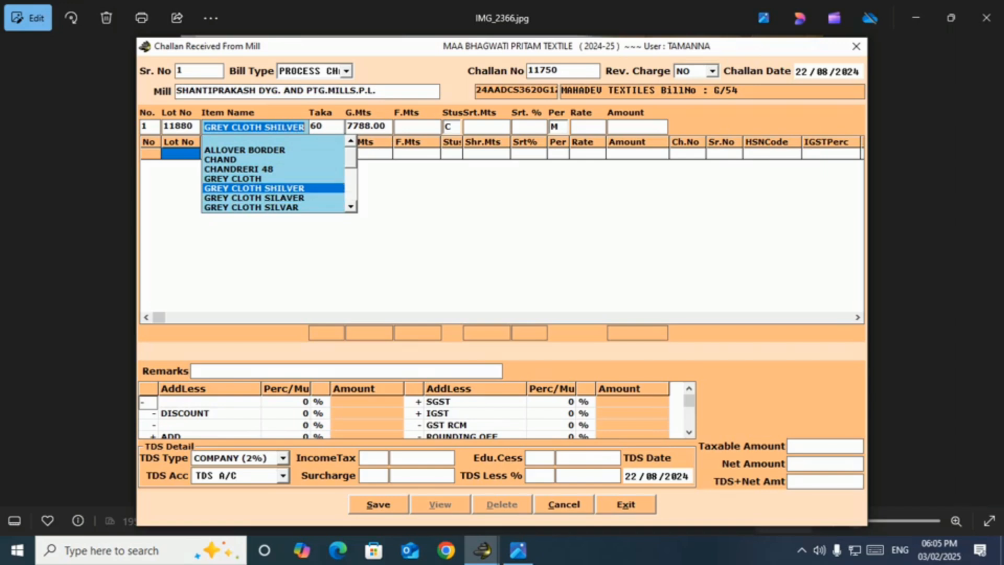
pyautogui.press('Down')
pyautogui.press('Down')
pyautogui.press('Down')
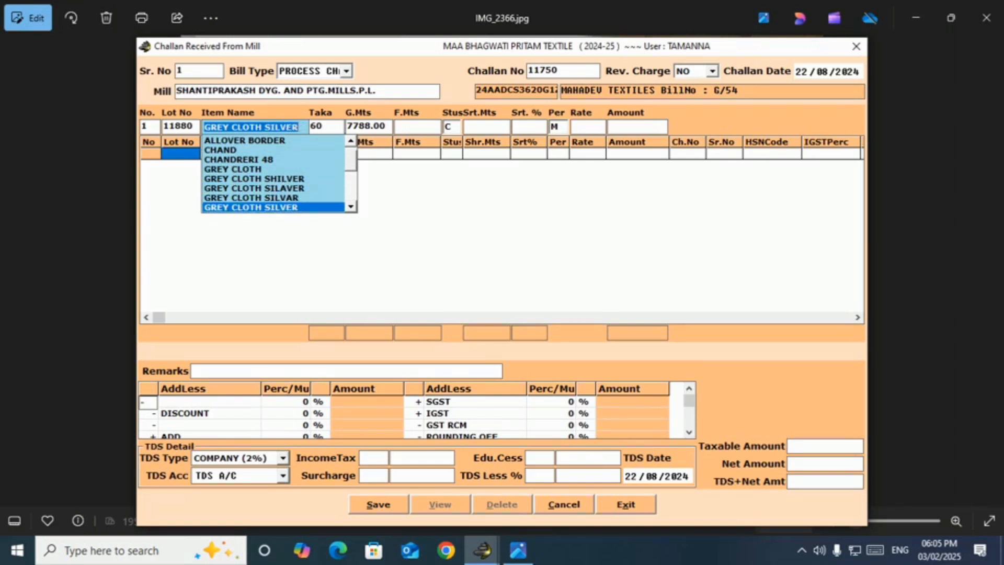
pyautogui.press('Down')
pyautogui.press('Up')
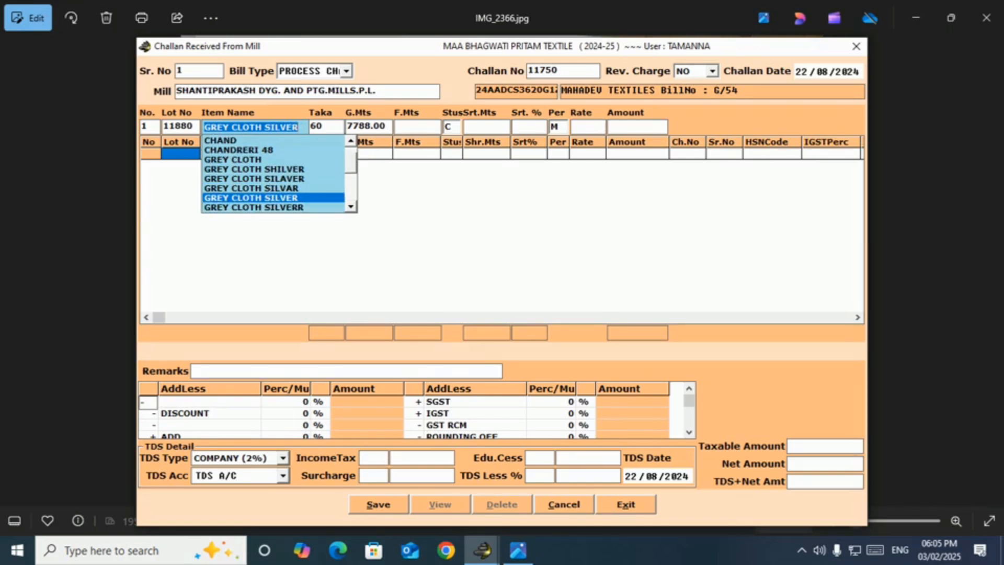
pyautogui.hotkey('alt', 'Tab')
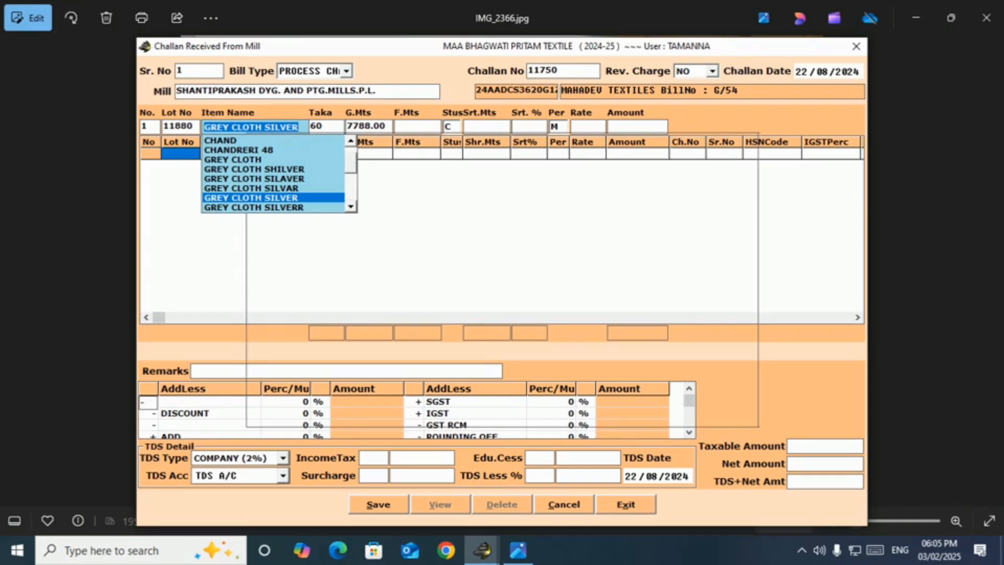
pyautogui.press('Return')
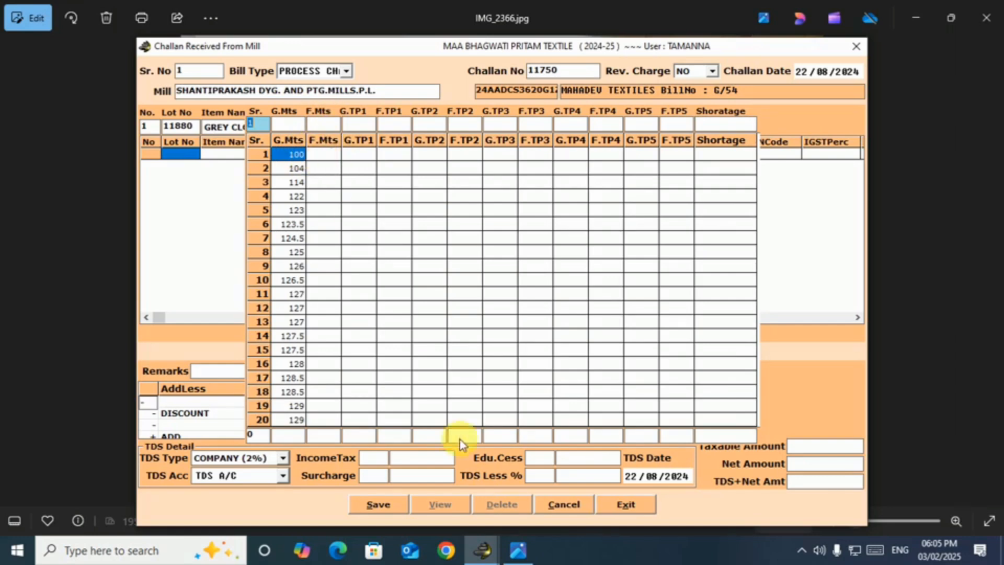
# - Bring up the invoice image's lot-wise list and examine the grey and finished metres of each taka
pyautogui.click(518, 550)
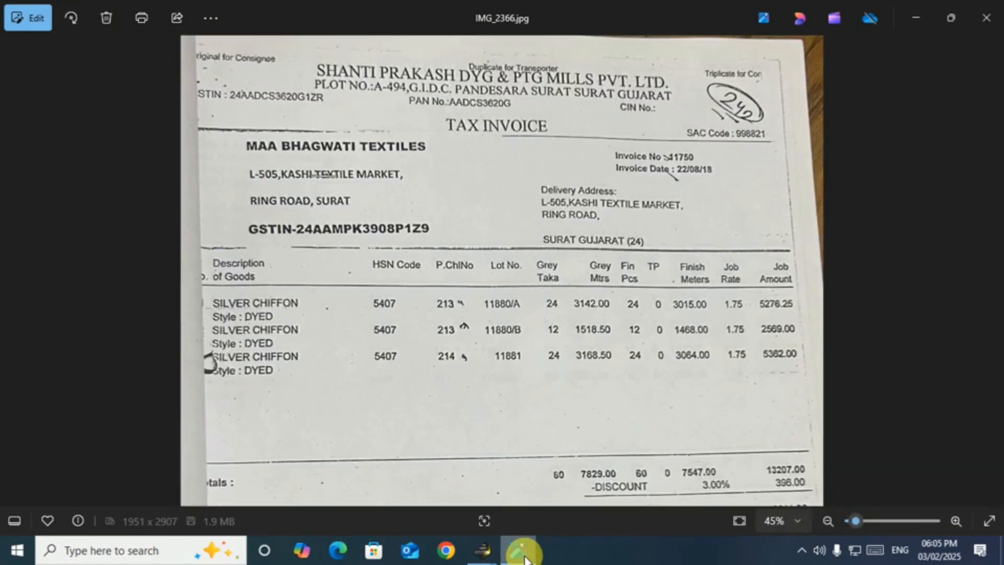
pyautogui.scroll(-1, 484, 414)
pyautogui.scroll(-1, 484, 413)
pyautogui.moveTo(416, 482); pyautogui.dragTo(429, 332)
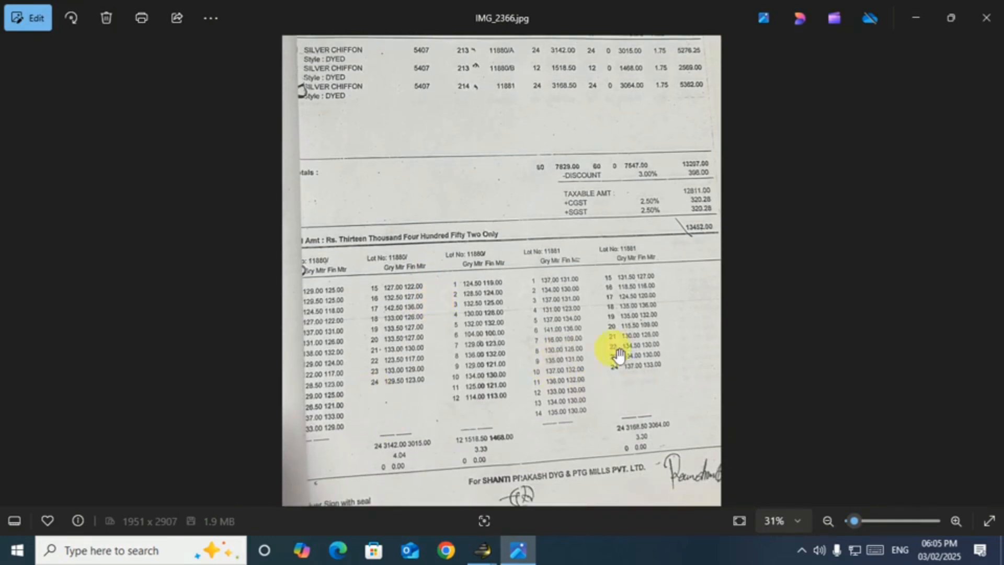
pyautogui.scroll(1, 421, 361)
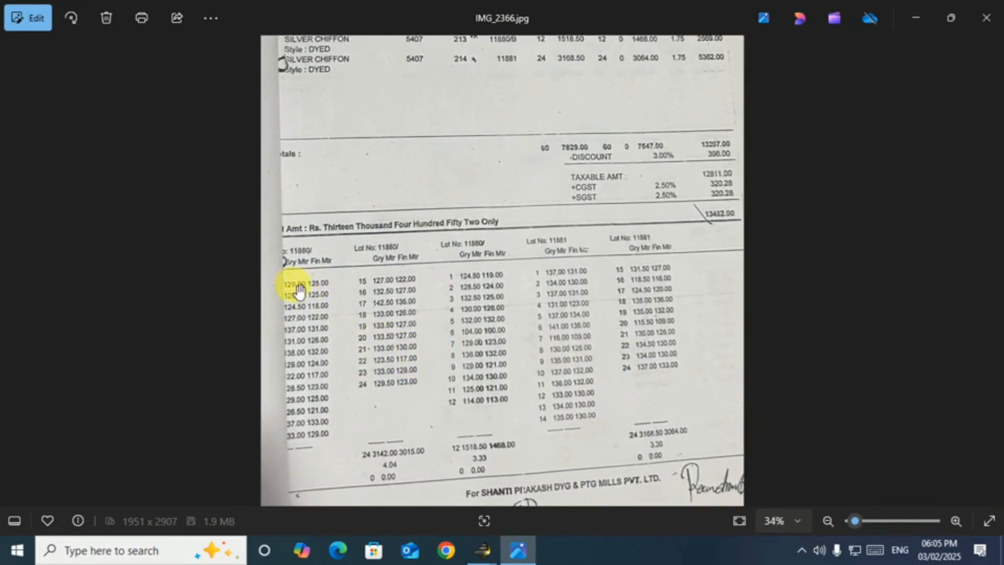
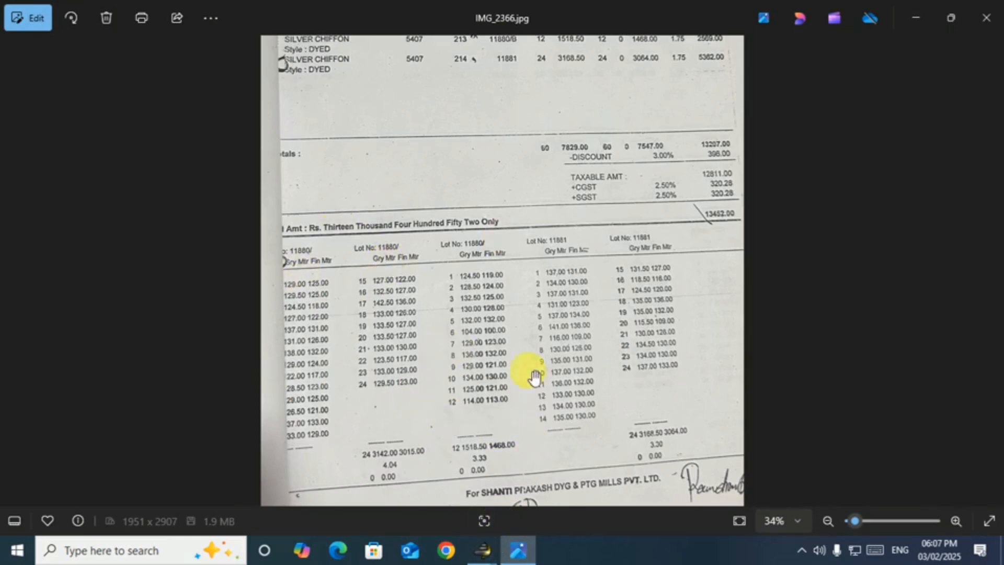
# - Return to the Challan Received From Mill form and leave the taka-wise metre grid without entering finished metres
pyautogui.moveTo(483, 554)
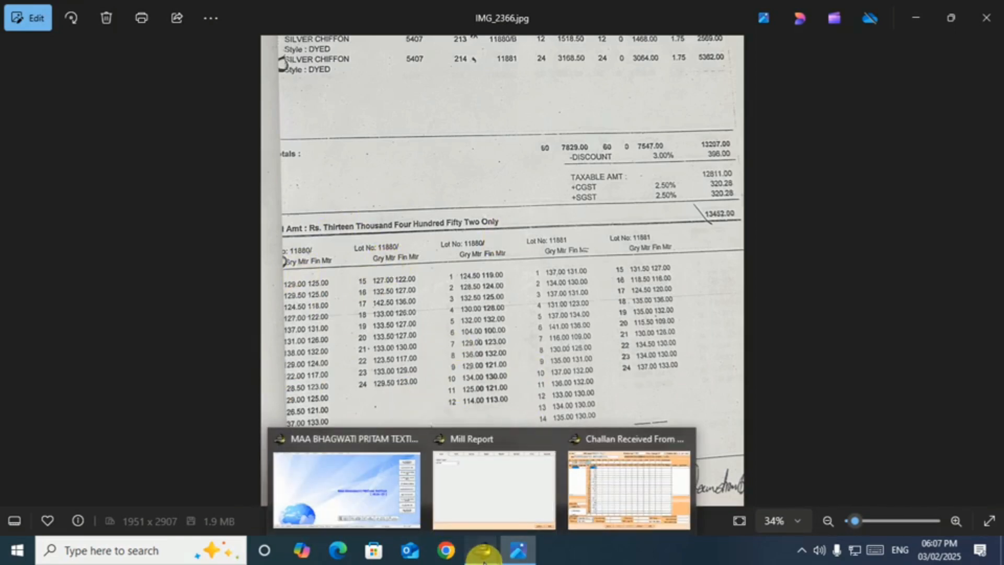
pyautogui.click(632, 465)
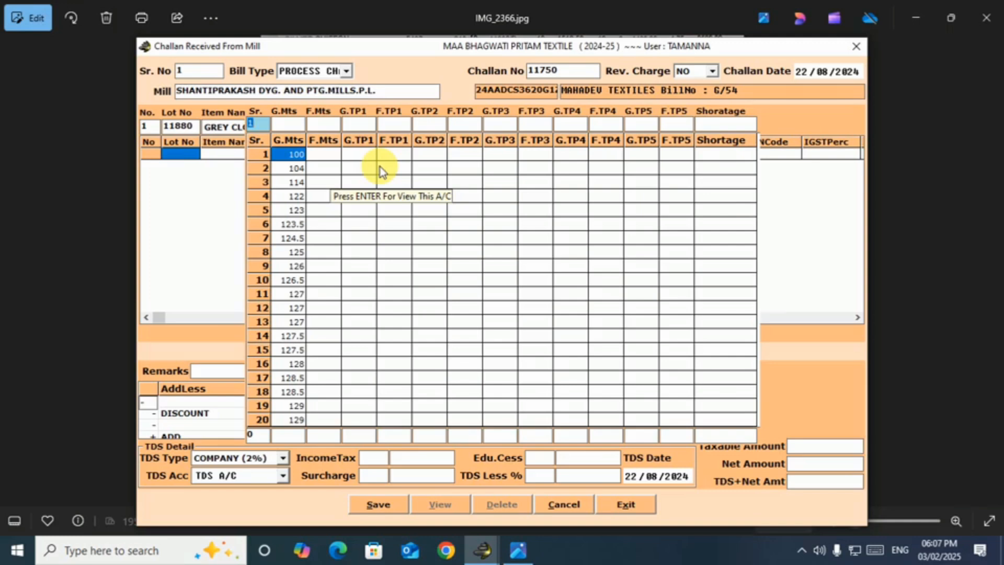
pyautogui.press('BackSpace')
pyautogui.press('Return')
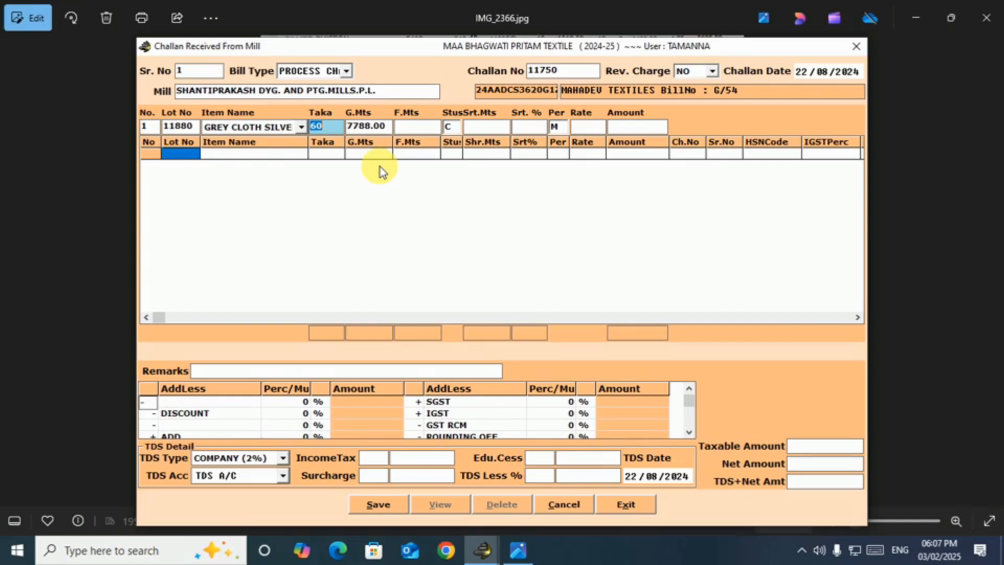
# - Check the takas of lots 11880/A and 11880/B on the invoice image and set the challan line's taka to 36
pyautogui.hotkey('alt', 'Tab')
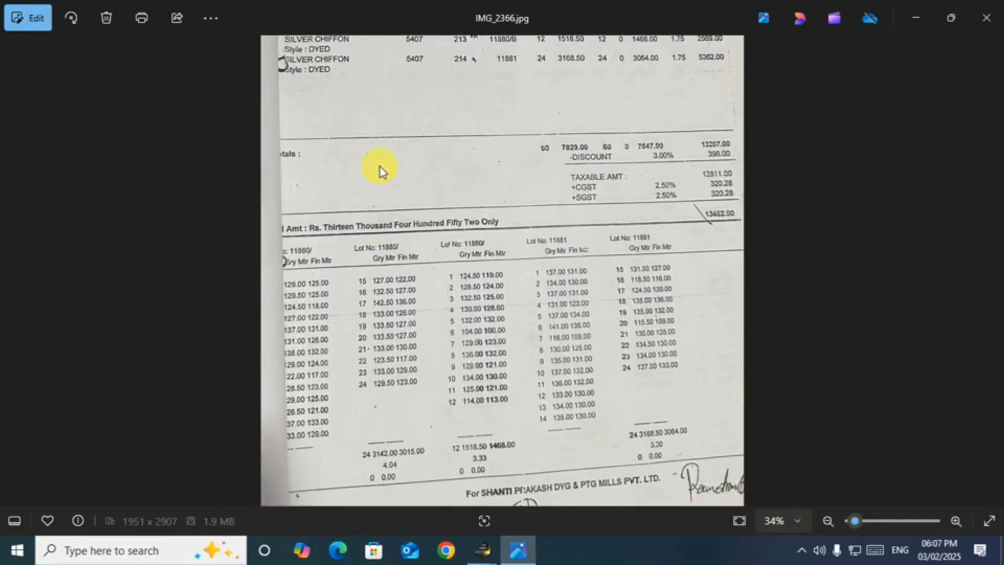
pyautogui.scroll(1, 471, 163)
pyautogui.moveTo(475, 161); pyautogui.dragTo(469, 429)
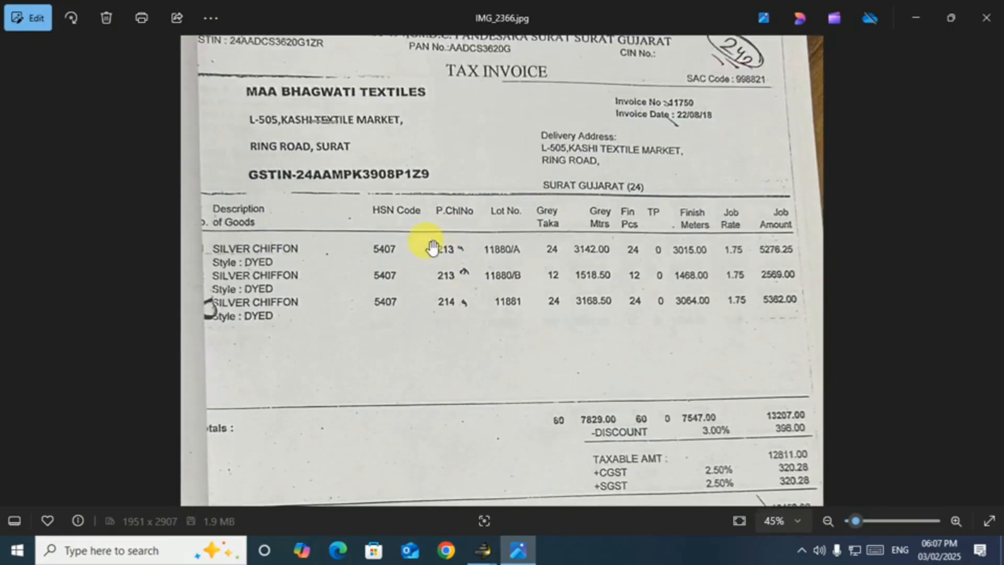
pyautogui.moveTo(485, 552)
pyautogui.click(632, 489)
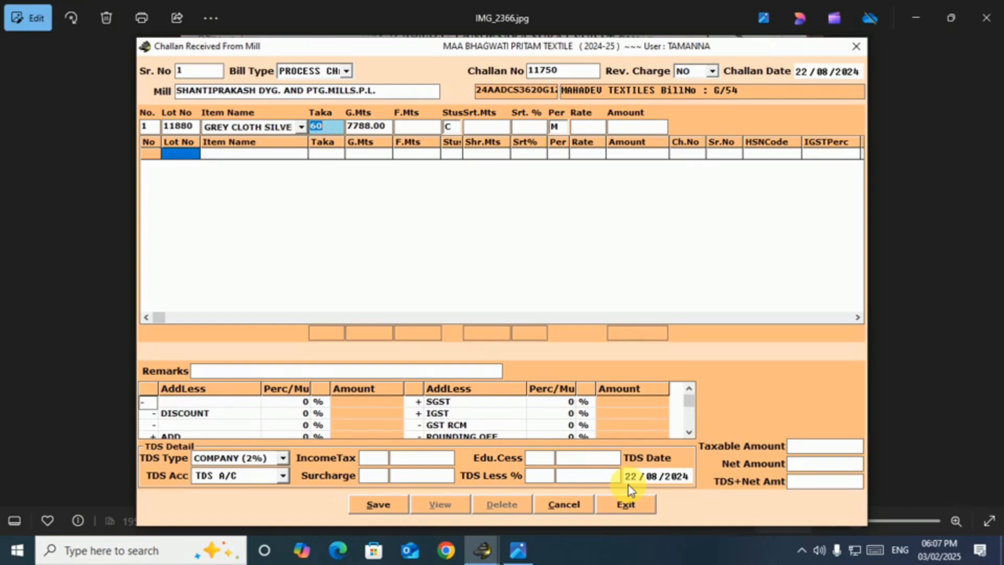
pyautogui.hotkey('alt', 'Tab')
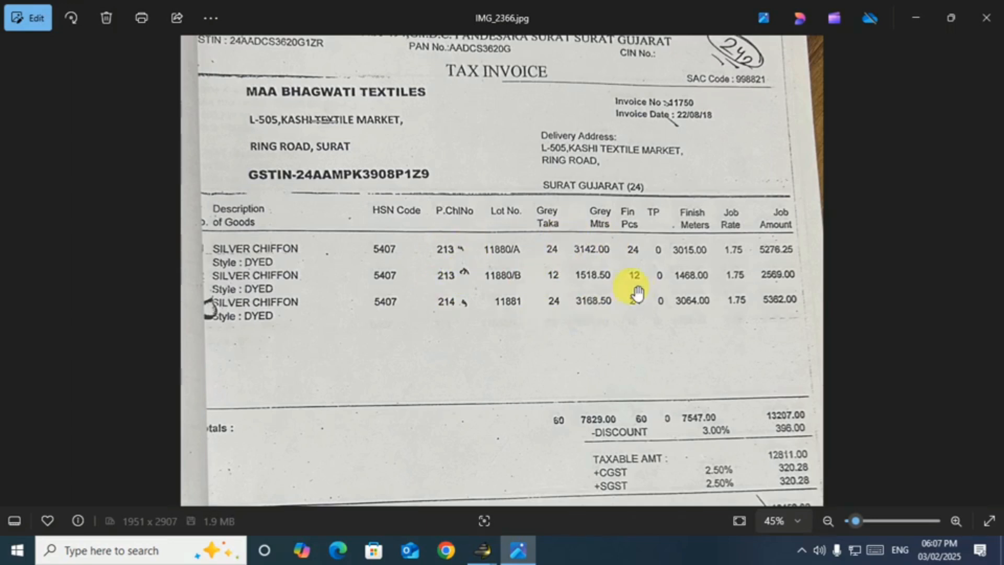
pyautogui.hotkey('alt', 'Tab')
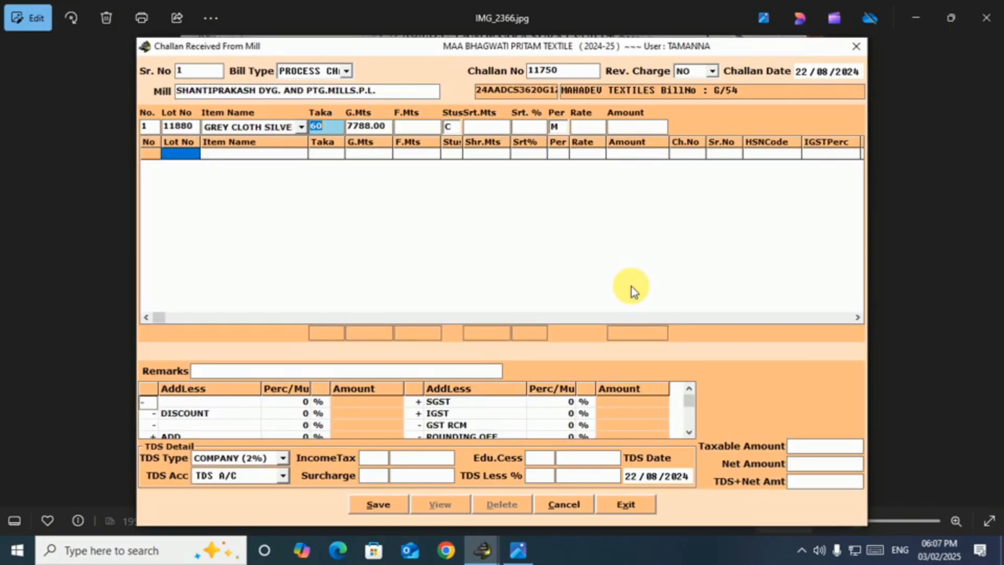
pyautogui.press('Return')
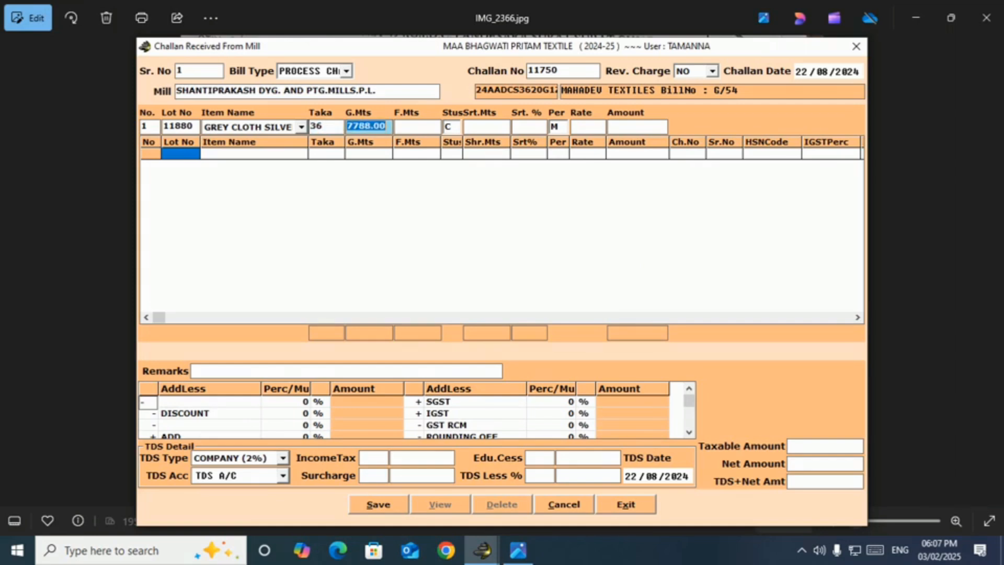
# - Open Calculator and add the invoice's grey metres for lots 11880/B and 11880/A, 1518.50 and 3142
pyautogui.hotkey('alt', 'Tab')
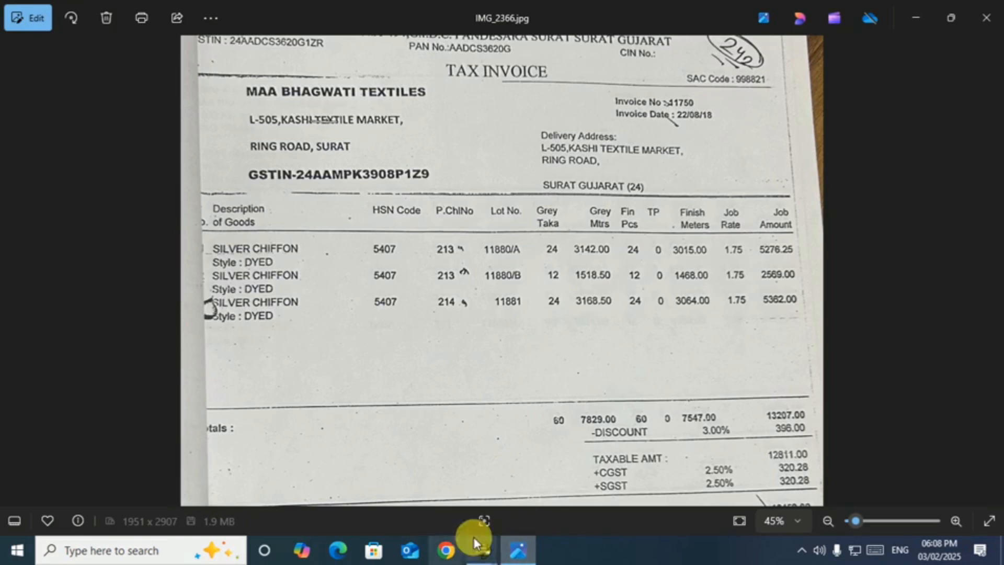
pyautogui.moveTo(478, 545)
pyautogui.click(601, 498)
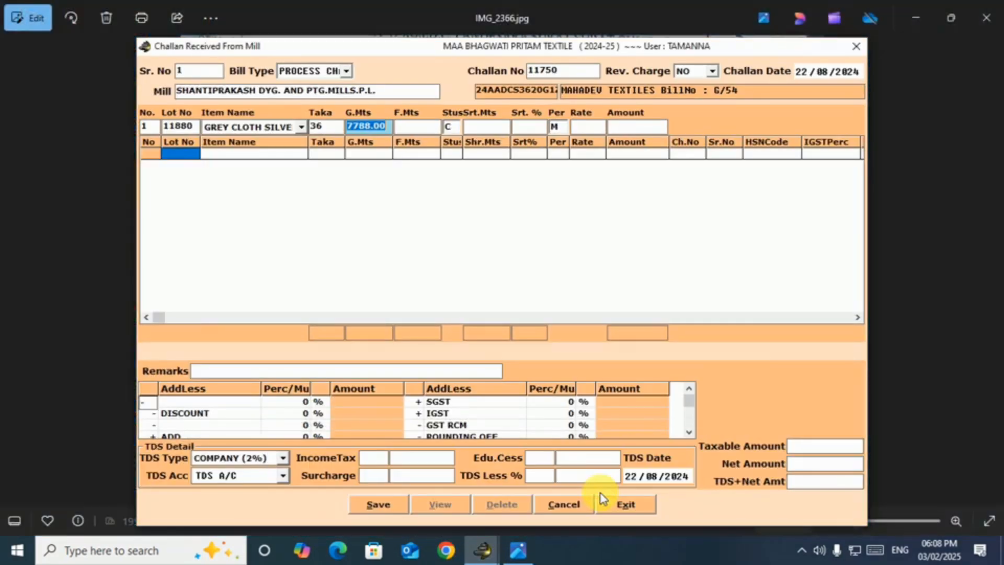
pyautogui.press('XF86Calculator')
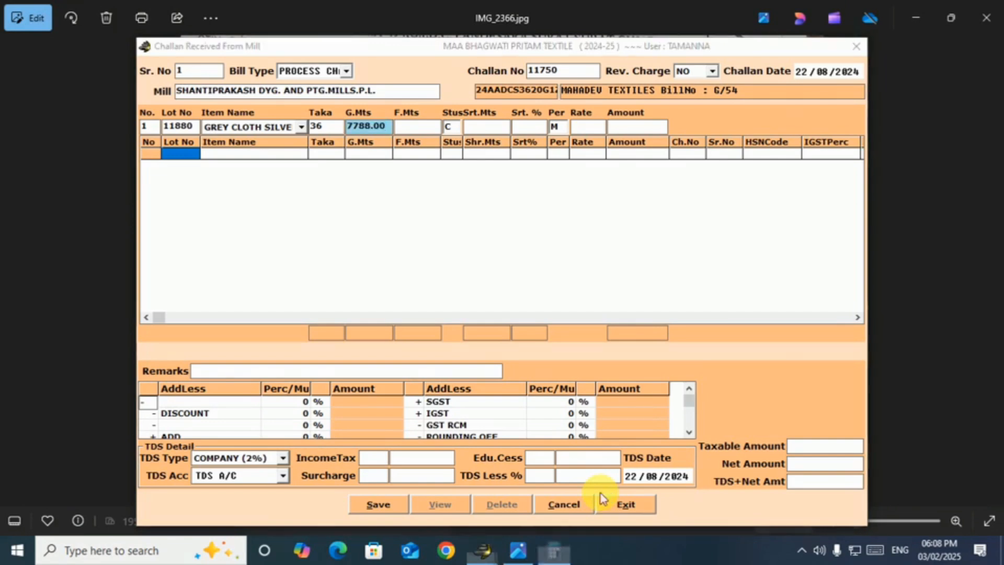
pyautogui.hotkey('alt', 'Tab')
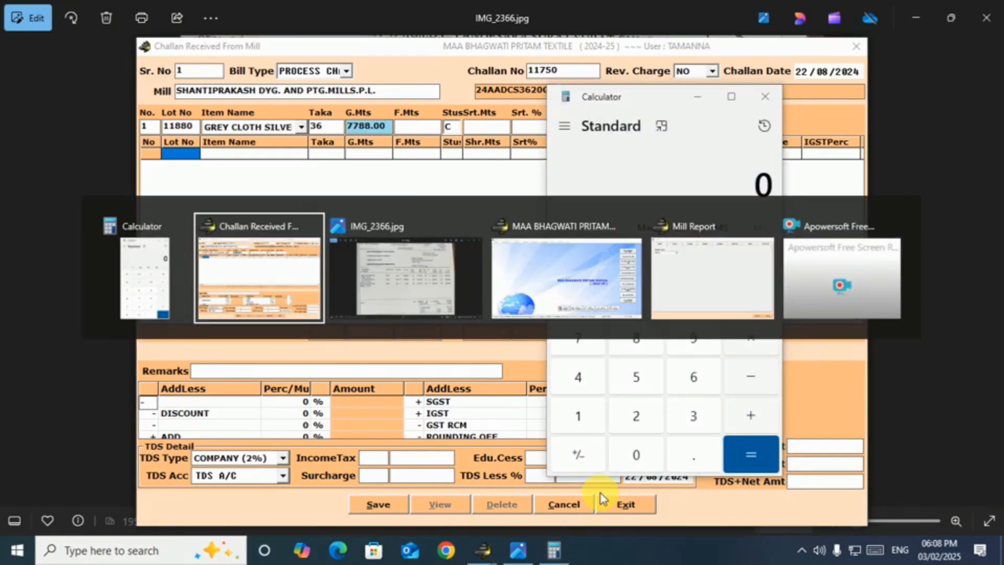
pyautogui.hotkey('alt', 'Tab')
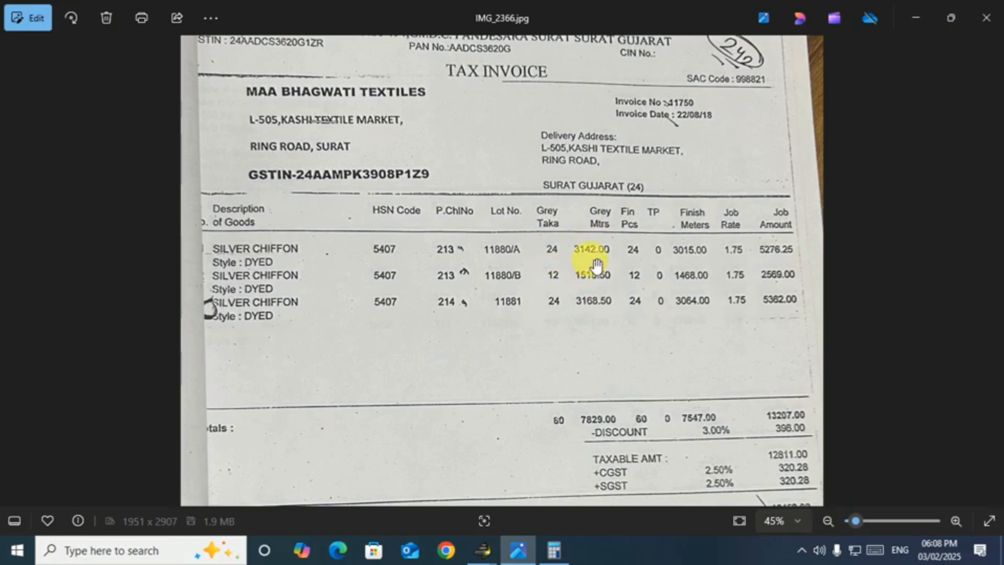
pyautogui.click(554, 550)
pyautogui.write('15')
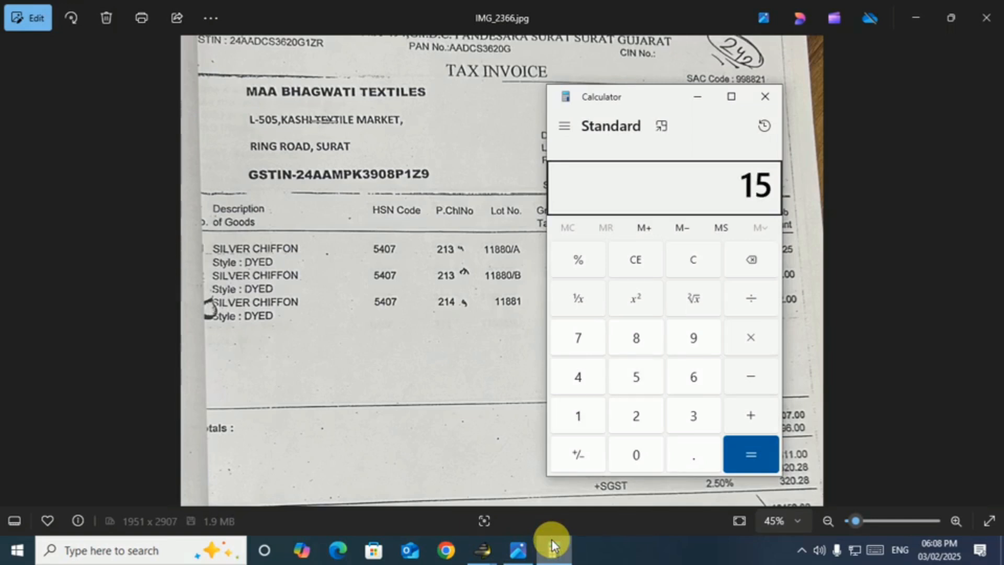
pyautogui.write('18.50')
pyautogui.press('BackSpace')
pyautogui.write('+3142')
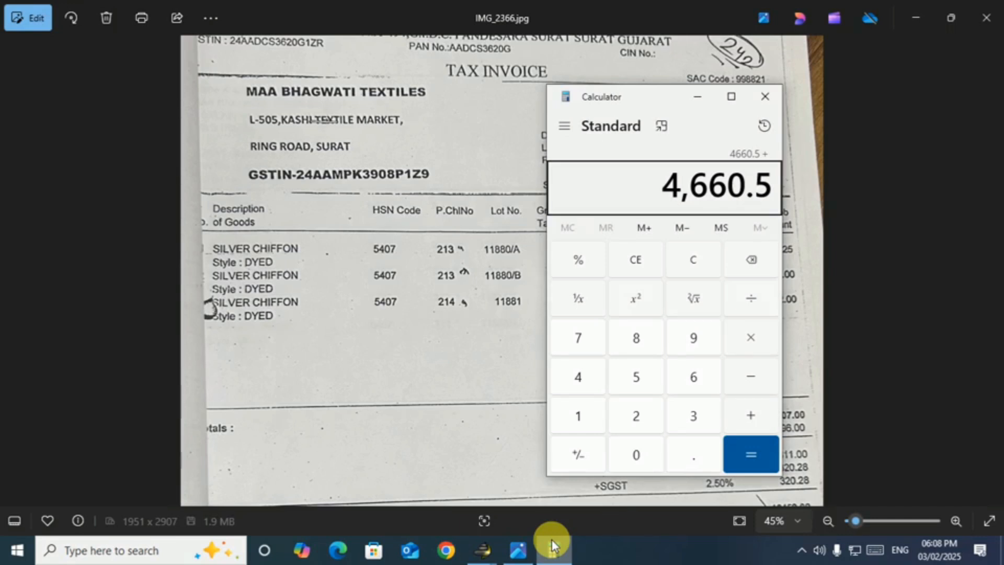
# - Return to the challan form and set the lot 11880 line's grey metres to 4660.50
pyautogui.hotkey('alt', 'Tab')
pyautogui.press('Tab')
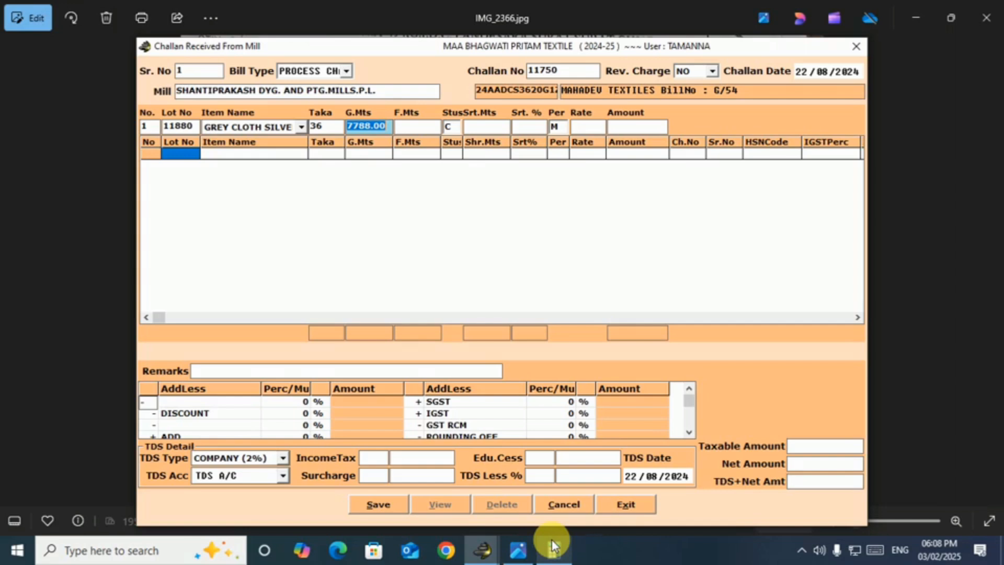
pyautogui.write('4660.50')
pyautogui.hotkey('alt', 'Tab')
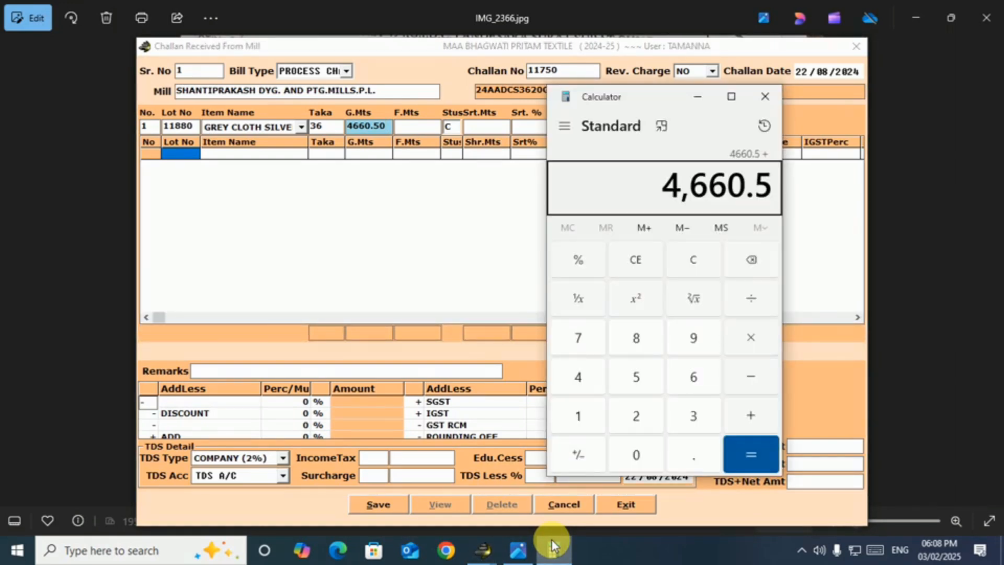
pyautogui.hotkey('alt', 'Tab')
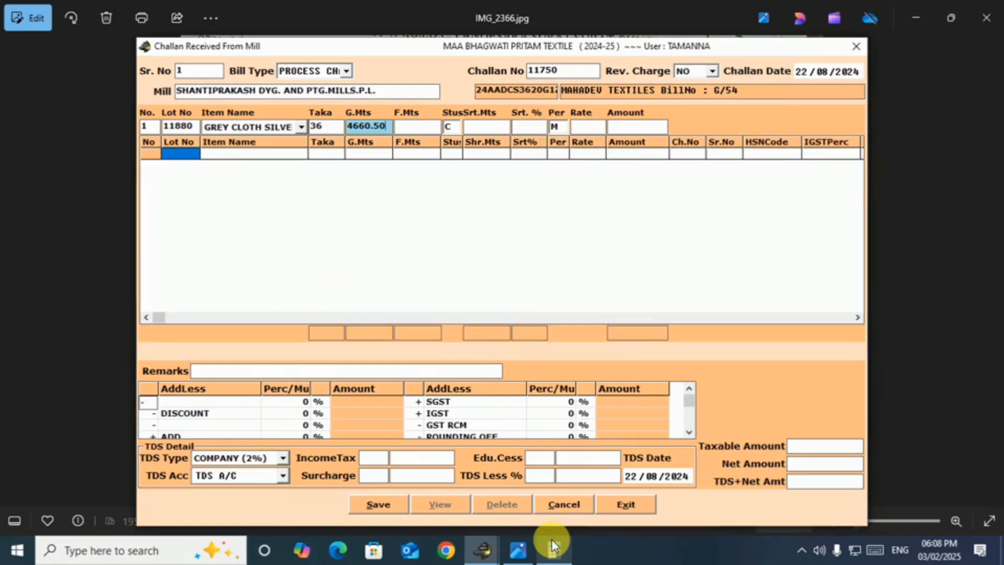
pyautogui.press('Return')
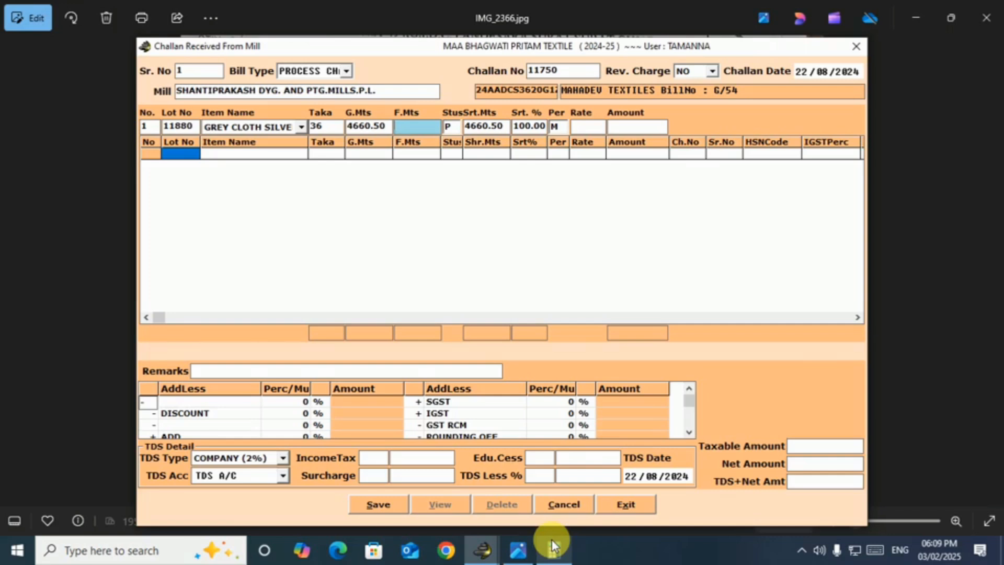
# - Clear Calculator and add the invoice's finished metres for lots 11880/A and 11880/B, 3015 and 1468
pyautogui.hotkey('alt', 'Tab')
pyautogui.press('Escape')
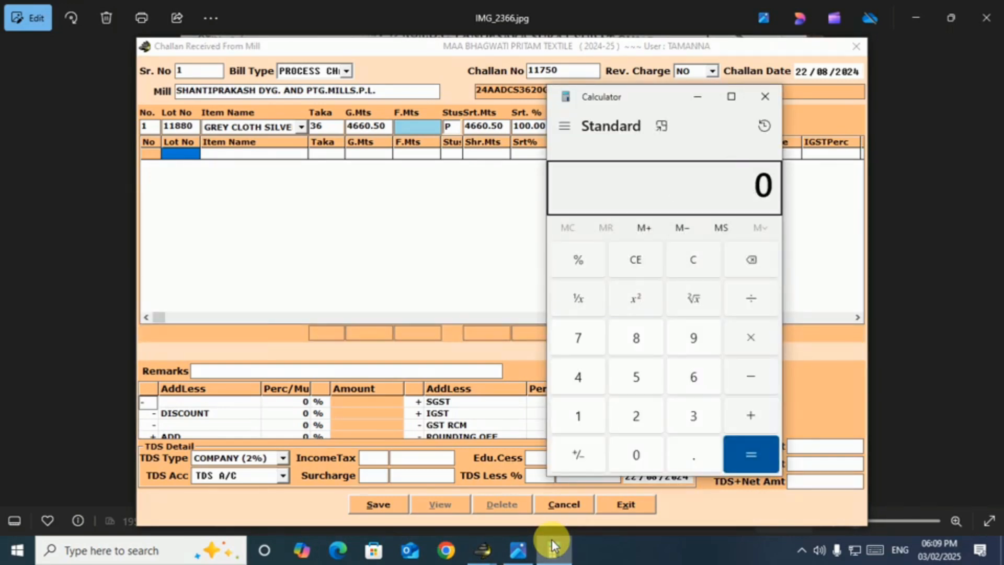
pyautogui.hotkey('alt', 'Tab')
pyautogui.press('Tab')
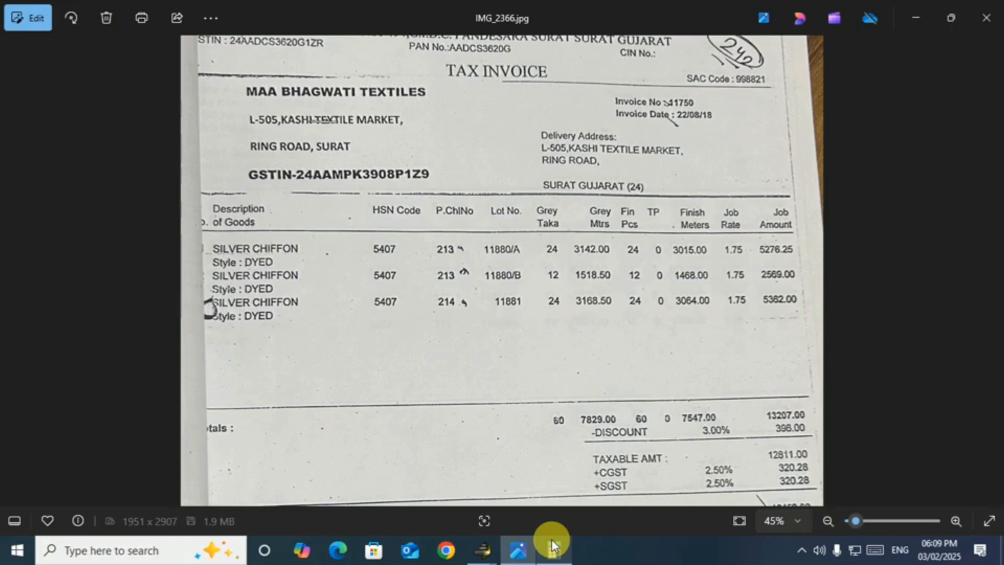
pyautogui.hotkey('alt', 'Tab')
pyautogui.write('3015')
pyautogui.hotkey('alt', 'Tab')
pyautogui.hotkey('alt', 'Tab')
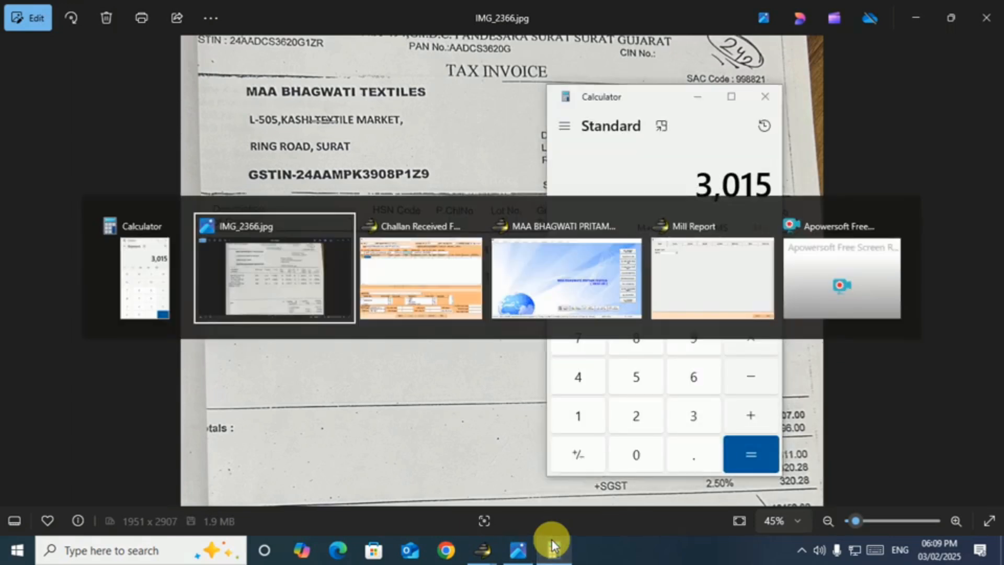
pyautogui.hotkey('alt', 'Tab')
pyautogui.hotkey('alt', 'Tab')
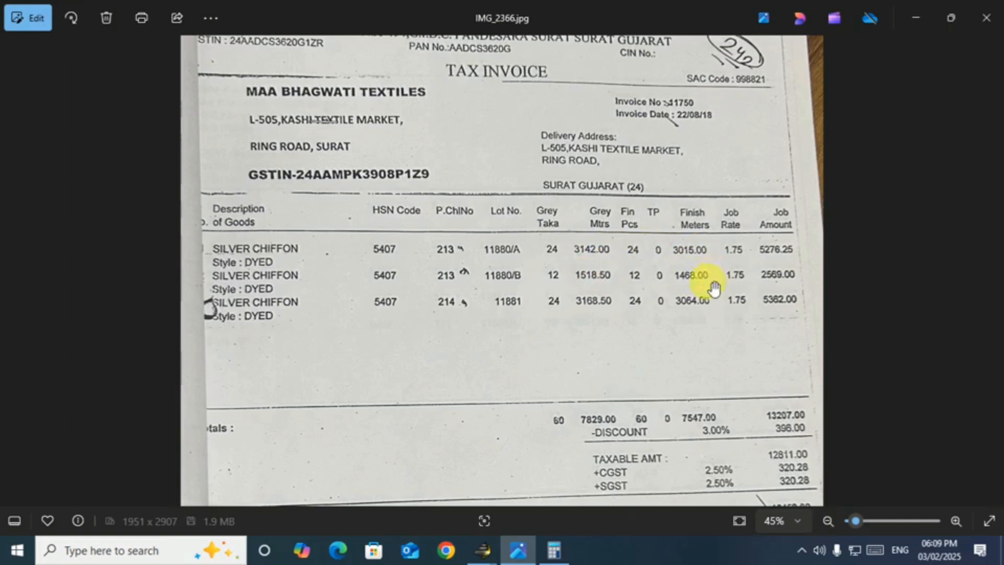
pyautogui.hotkey('alt', 'Tab')
pyautogui.hotkey('alt', 'Tab')
pyautogui.write('+1468')
pyautogui.press('Return')
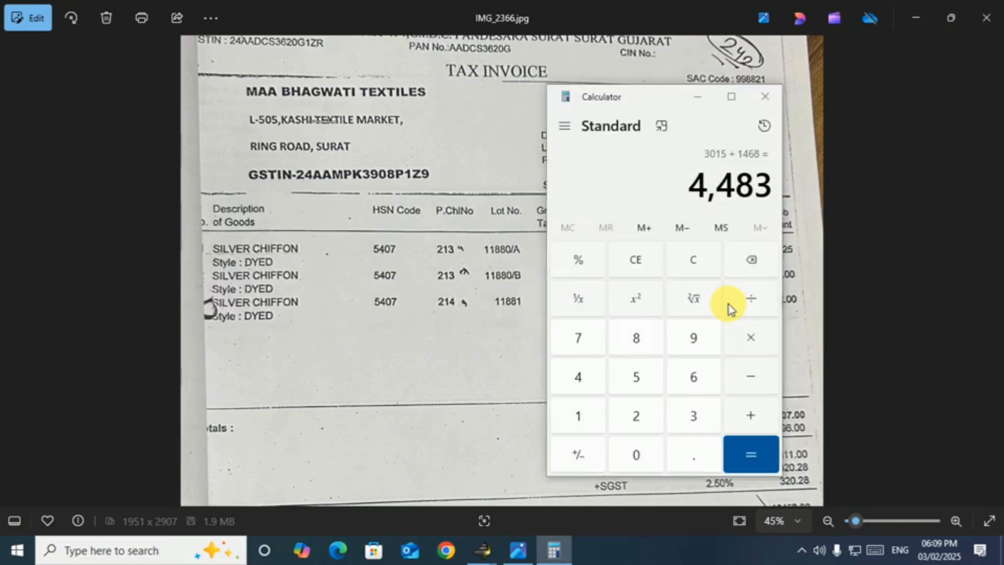
# - Set the lot 11880 line's finished metres to 4483 in the challan form, accepting status P, the shortage figures and unit M
pyautogui.hotkey('alt', 'Tab')
pyautogui.hotkey('alt', 'Tab')
pyautogui.write('4483')
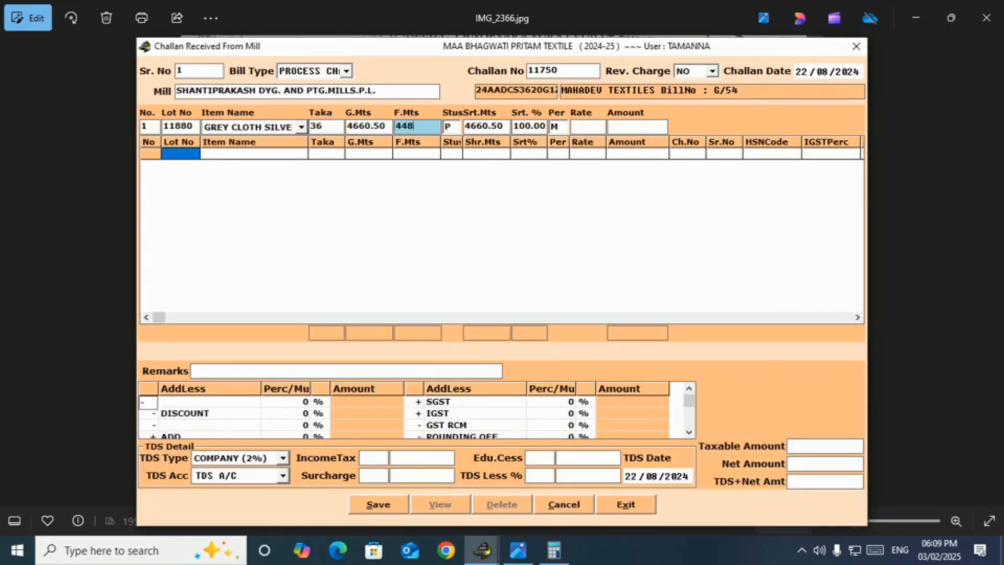
pyautogui.press('Return')
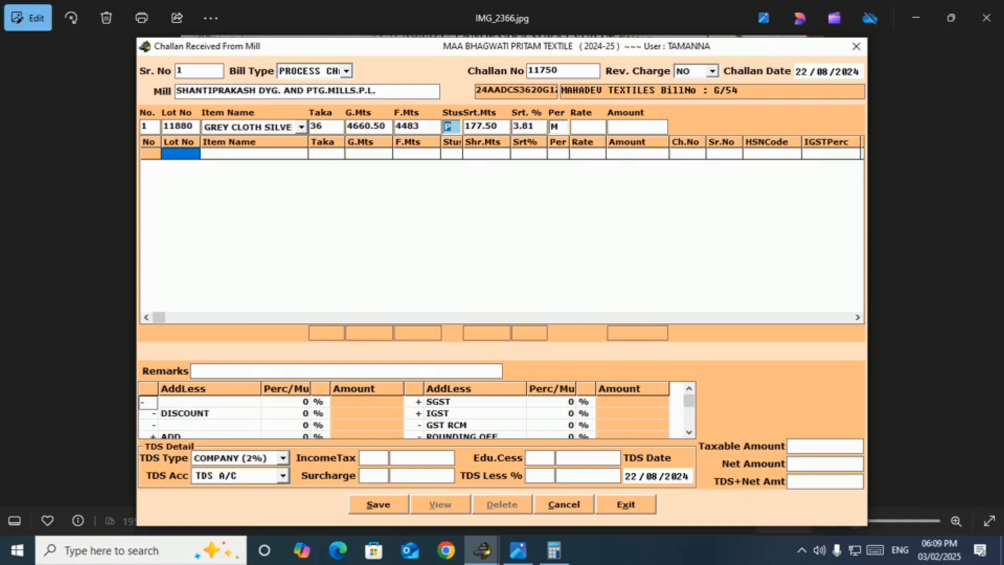
pyautogui.press('Return')
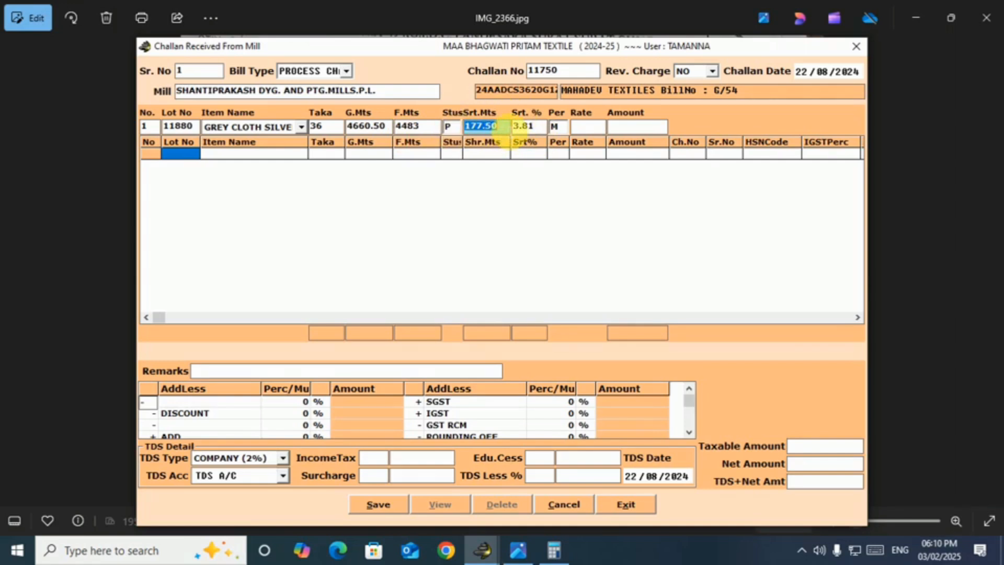
pyautogui.press('Return')
pyautogui.press('Return')
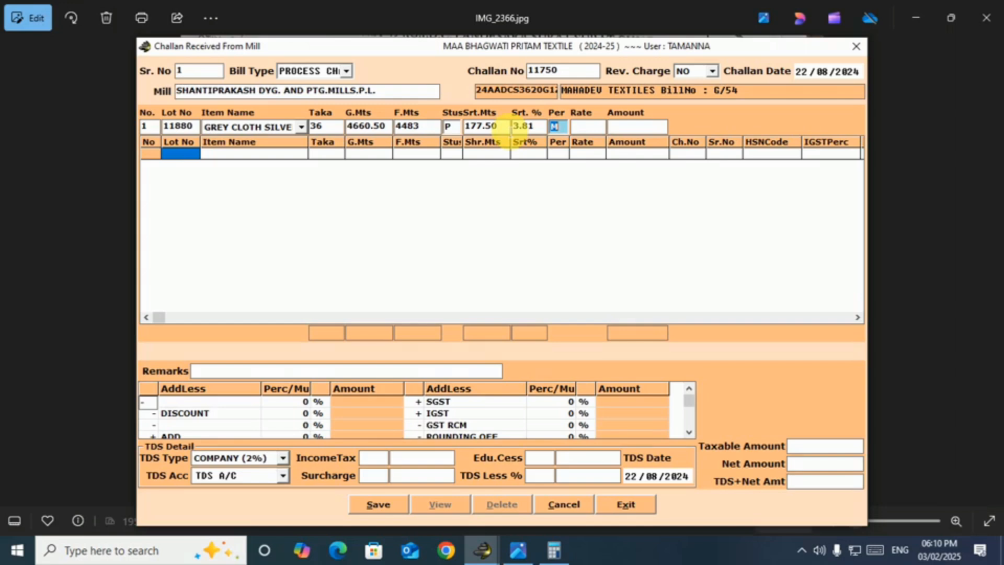
pyautogui.press('Return')
# - Look up the job rate on the invoice image and set the lot 11880 line's rate to 1.75
pyautogui.hotkey('alt', 'Tab')
pyautogui.press('Tab')
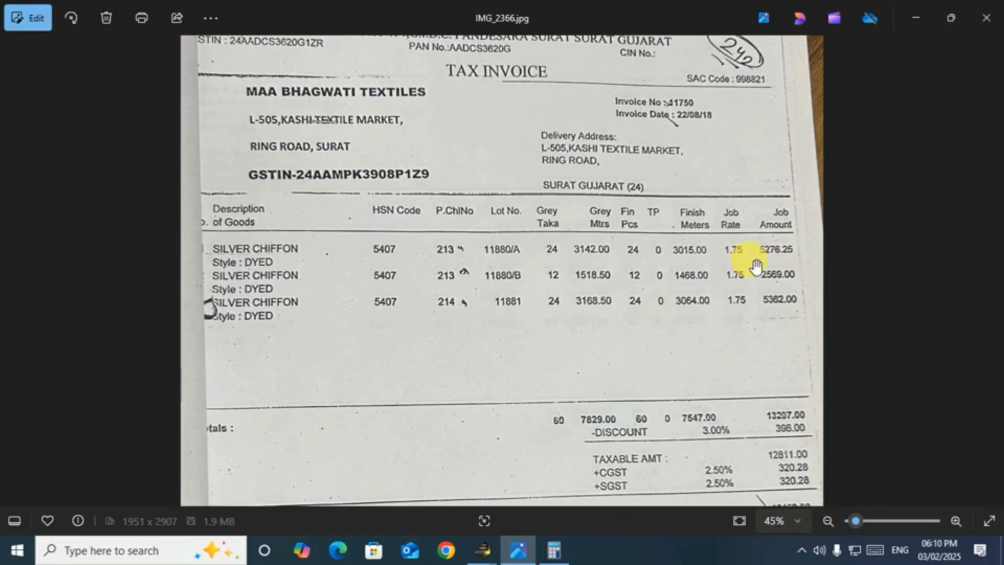
pyautogui.hotkey('alt', 'Tab')
pyautogui.hotkey('alt', 'Tab')
pyautogui.hotkey('alt', 'shift', 'Tab')
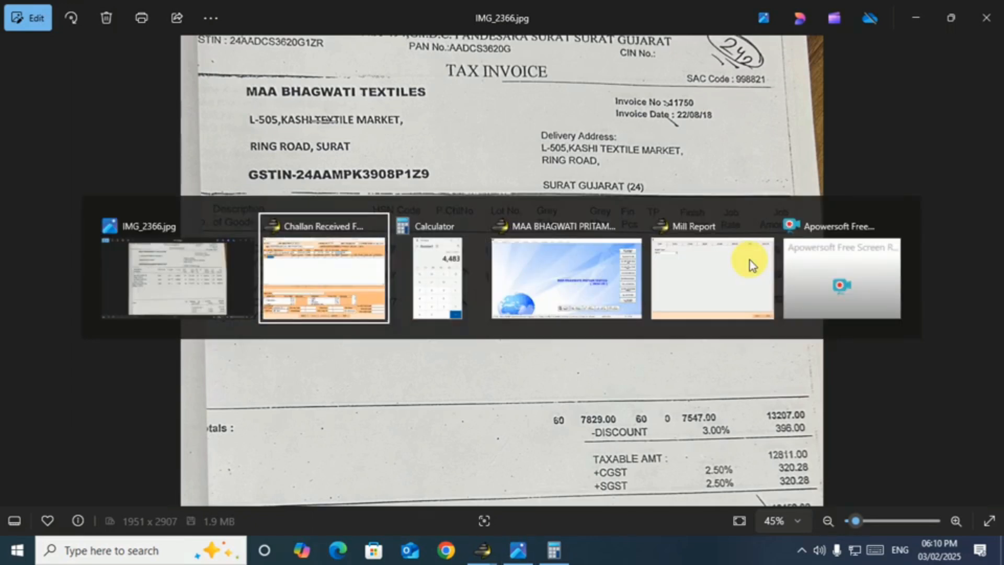
pyautogui.write('1.75')
pyautogui.press('Return')
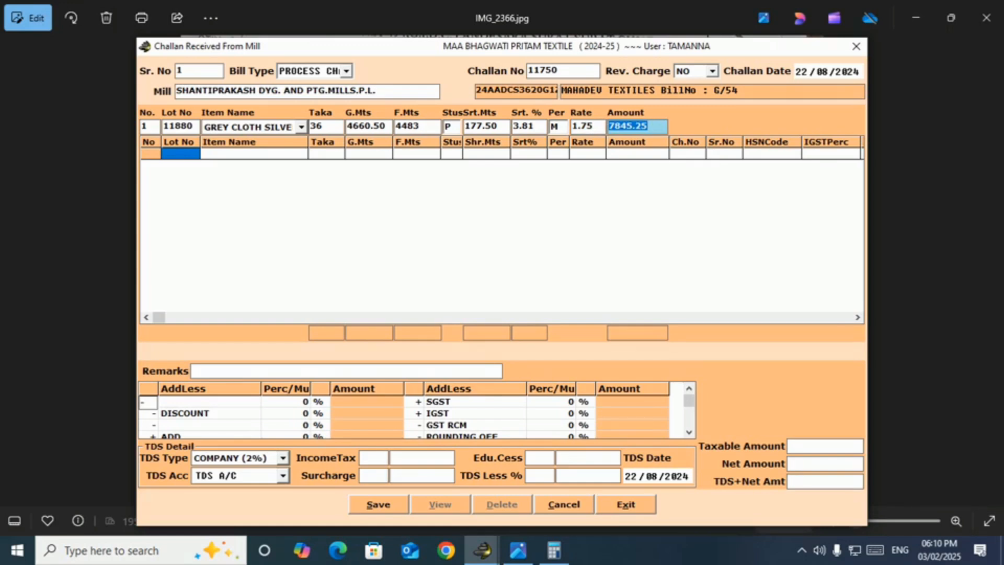
# - Verify lot 11880's amount by adding the invoice's job amounts for lots 11880/A and 11880/B, 5276.25 and 2569, in Calculator
pyautogui.hotkey('alt', 'Tab')
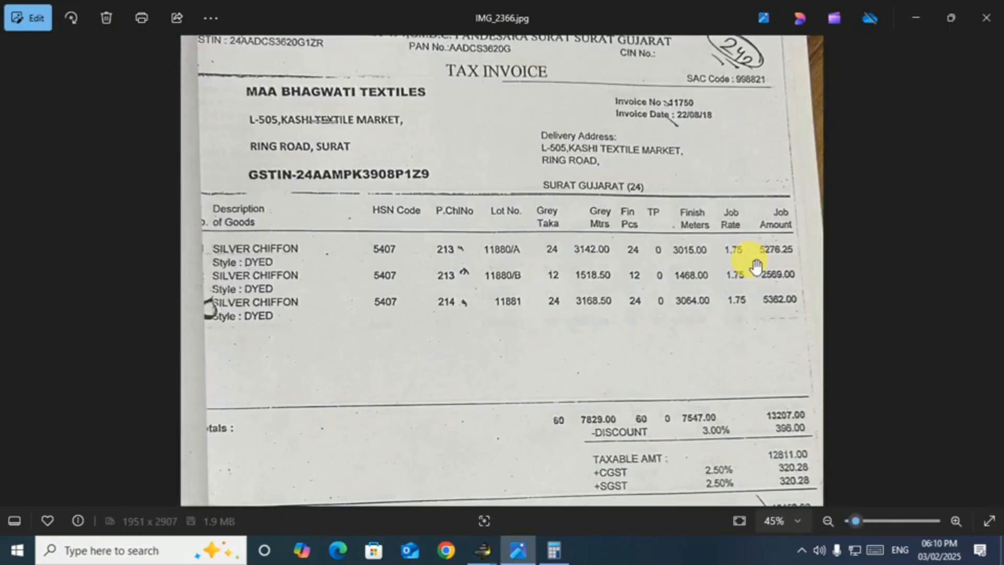
pyautogui.click(556, 551)
pyautogui.press('Escape')
pyautogui.moveTo(663, 99); pyautogui.dragTo(444, 126)
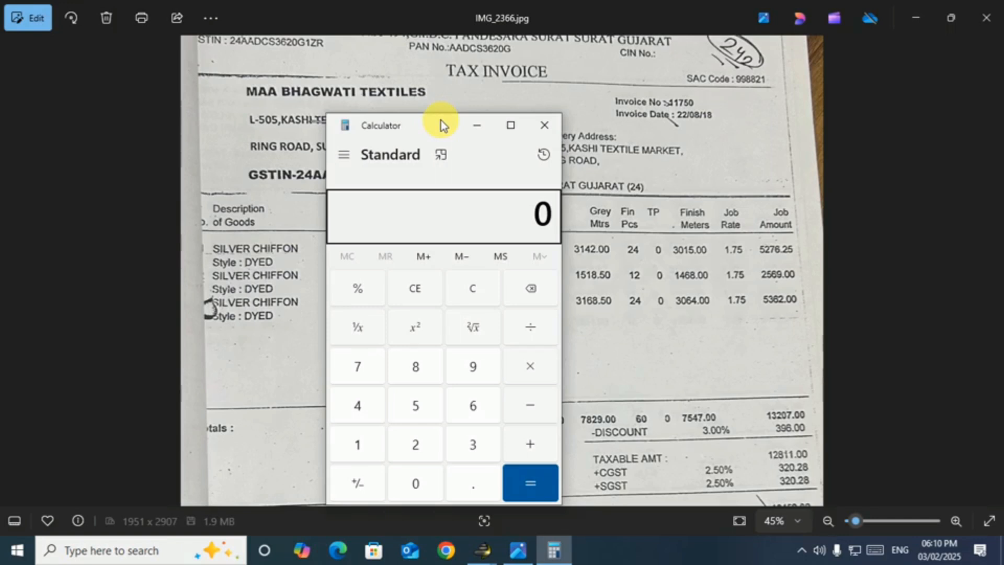
pyautogui.write('5276.25 +')
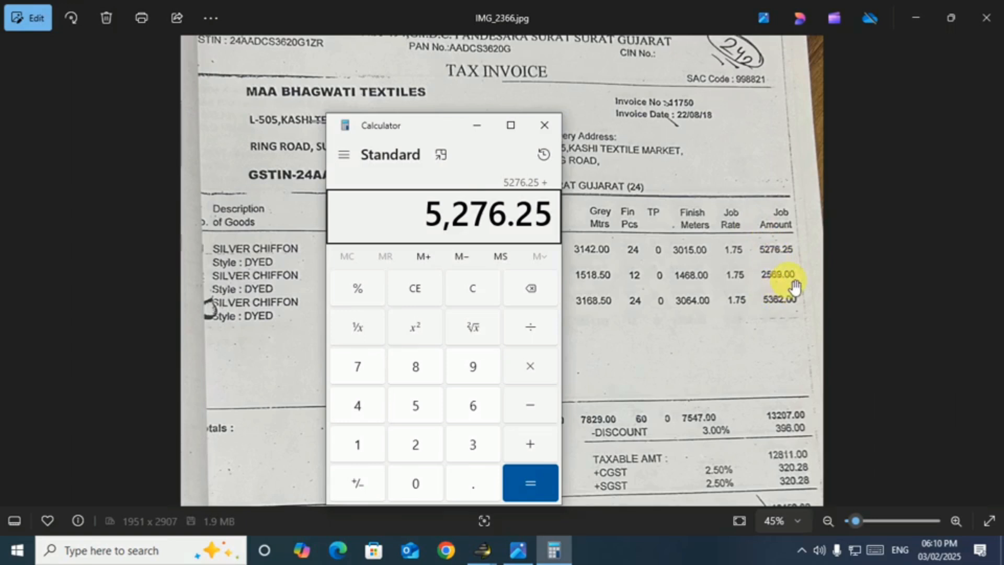
pyautogui.write('2569')
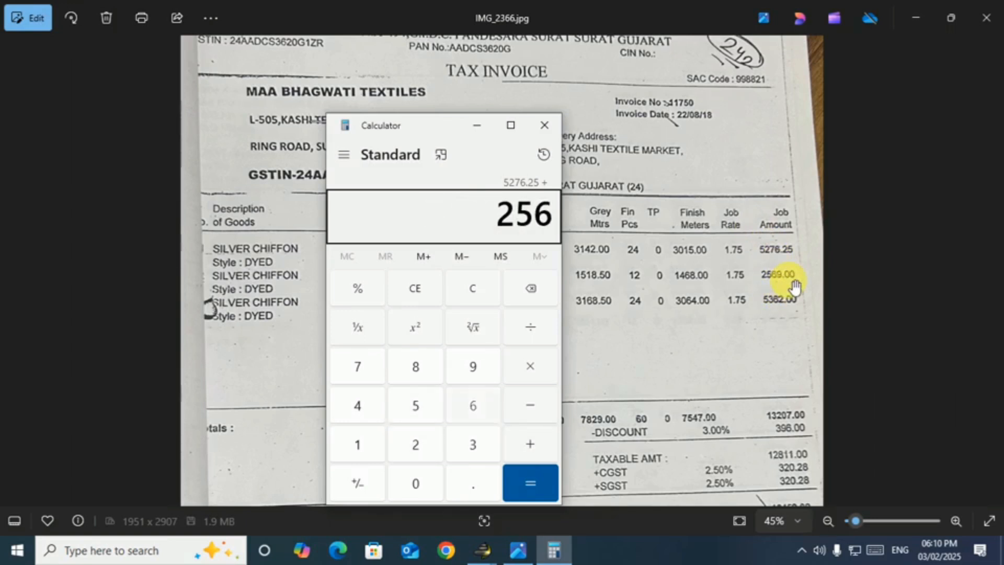
pyautogui.press('Return')
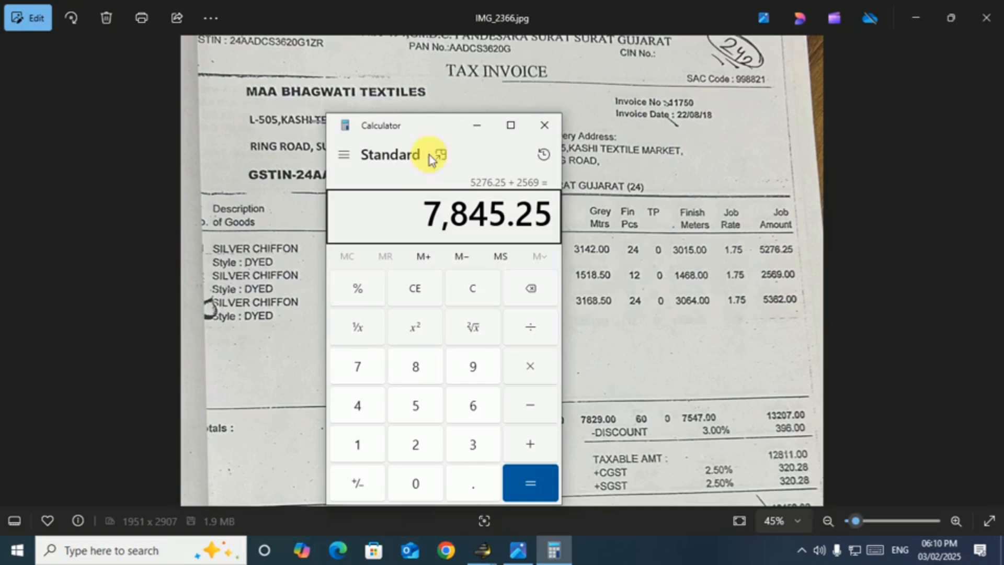
# - Close Calculator, return to the challan form and accept the lot 11880 line's amount to add the line to the grid
pyautogui.moveTo(502, 540)
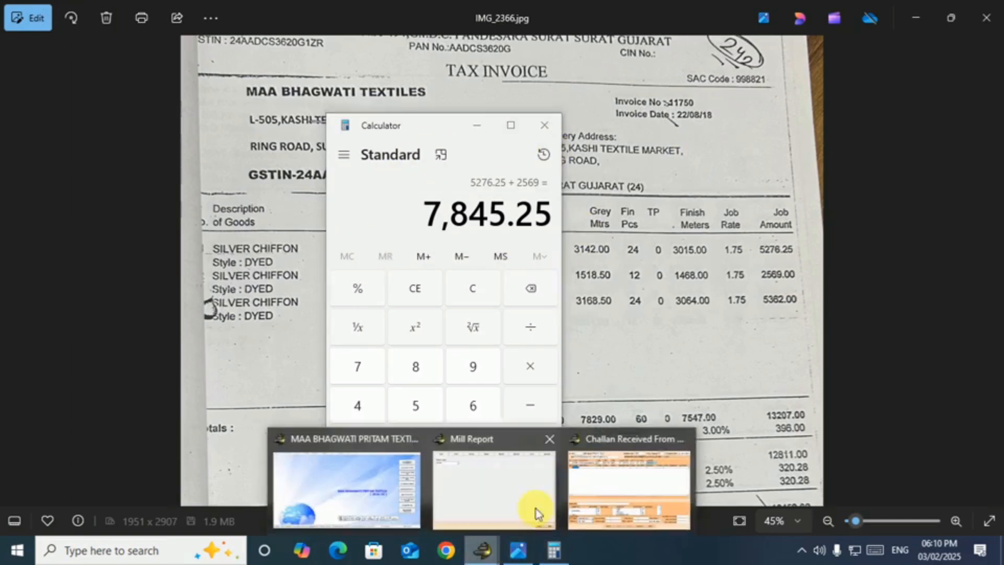
pyautogui.click(644, 498)
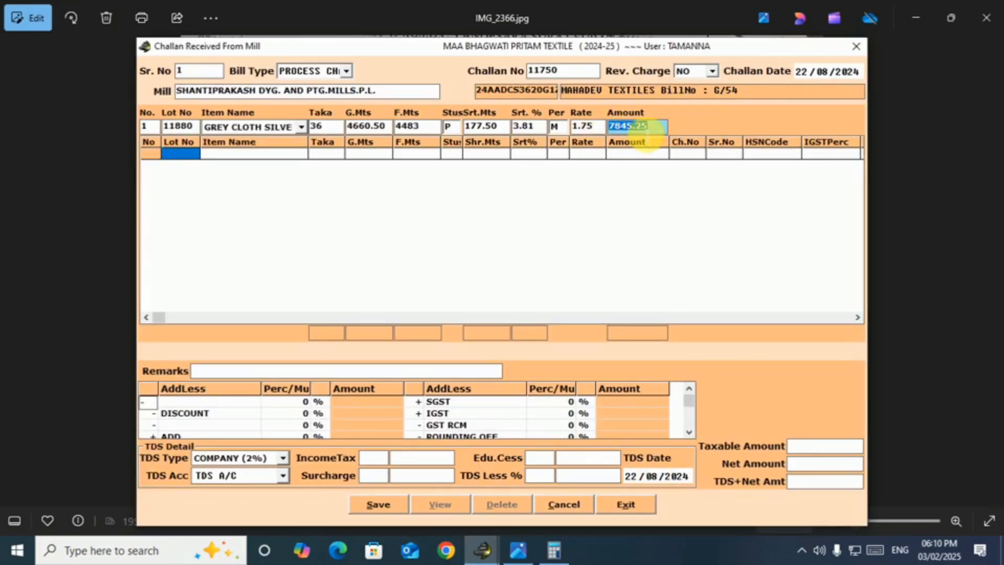
pyautogui.hotkey('alt', 'Tab')
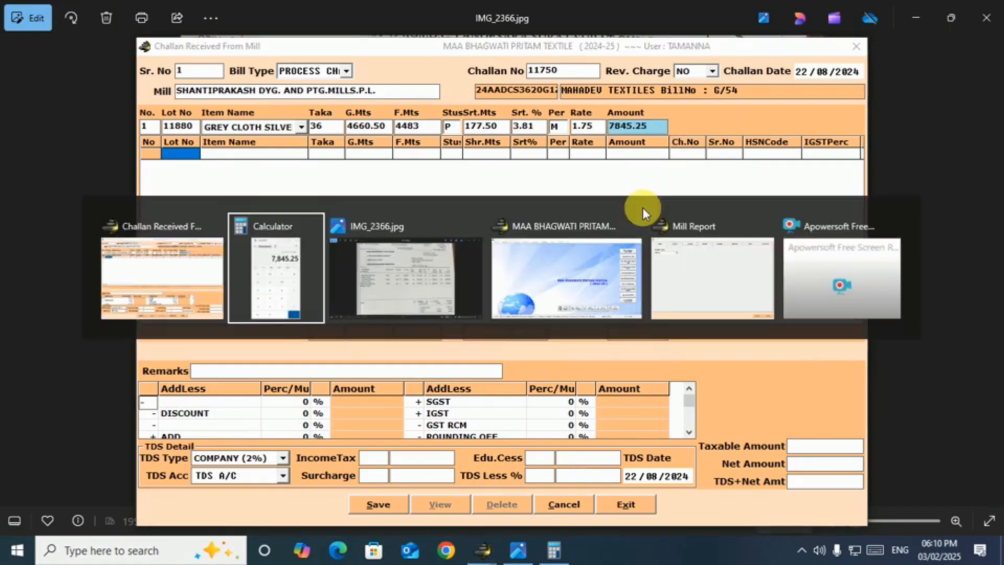
pyautogui.press('Escape')
pyautogui.hotkey('alt', 'space')
pyautogui.press('c')
pyautogui.press('Return')
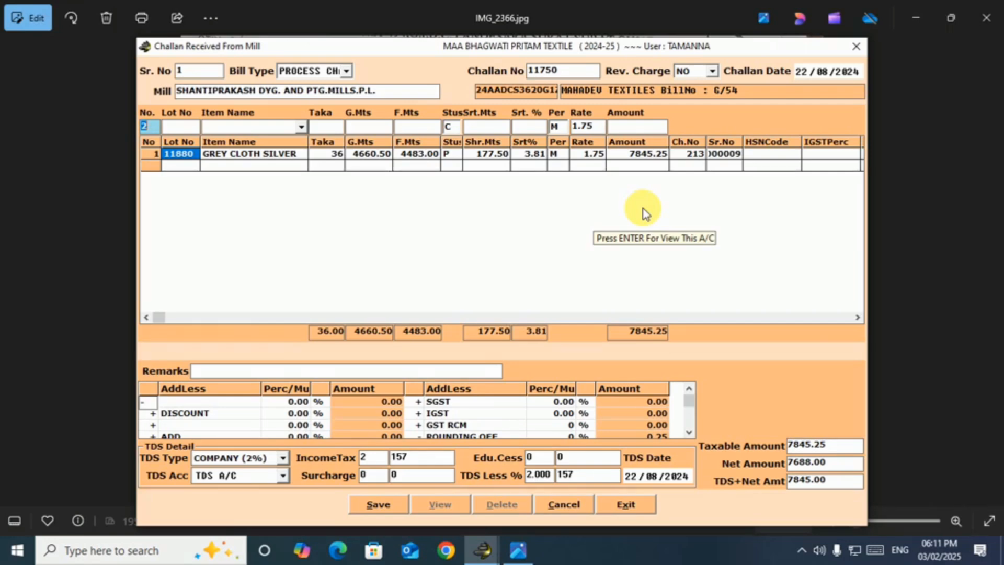
# - Choose pending challan 214 for the second line and assign it lot number 11881 from the invoice
pyautogui.hotkey('alt', 'Tab')
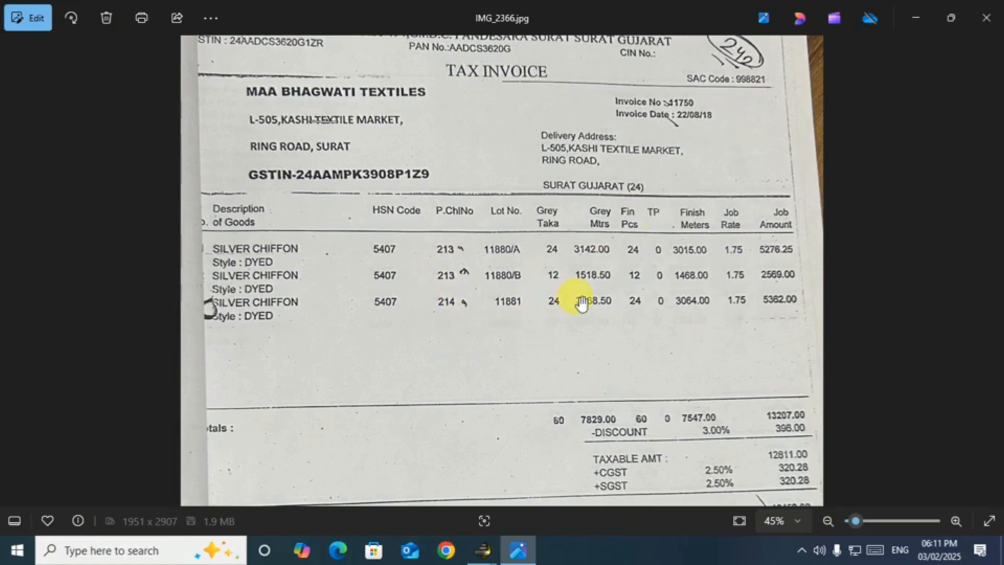
pyautogui.hotkey('alt', 'Tab')
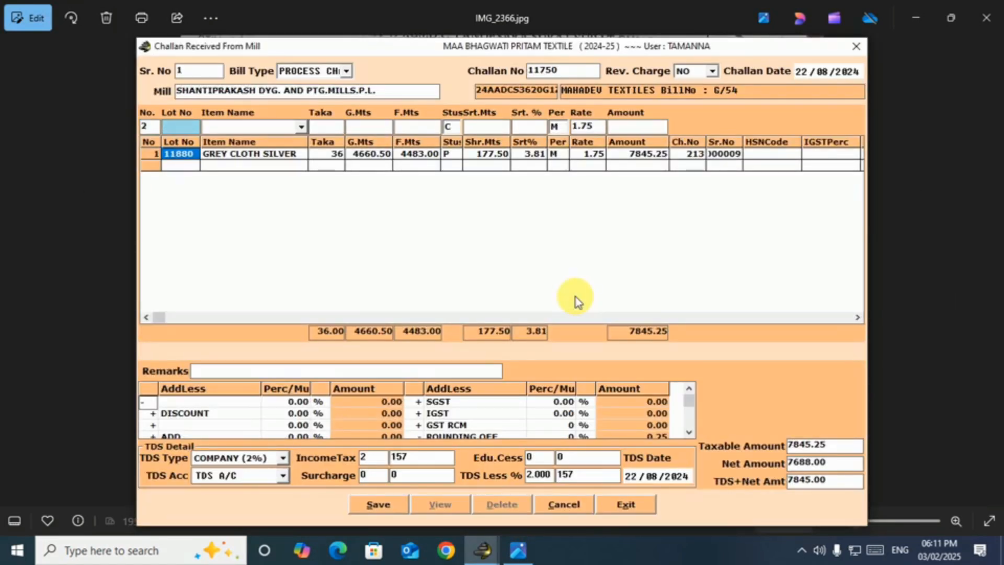
pyautogui.press('Return')
pyautogui.press('Down')
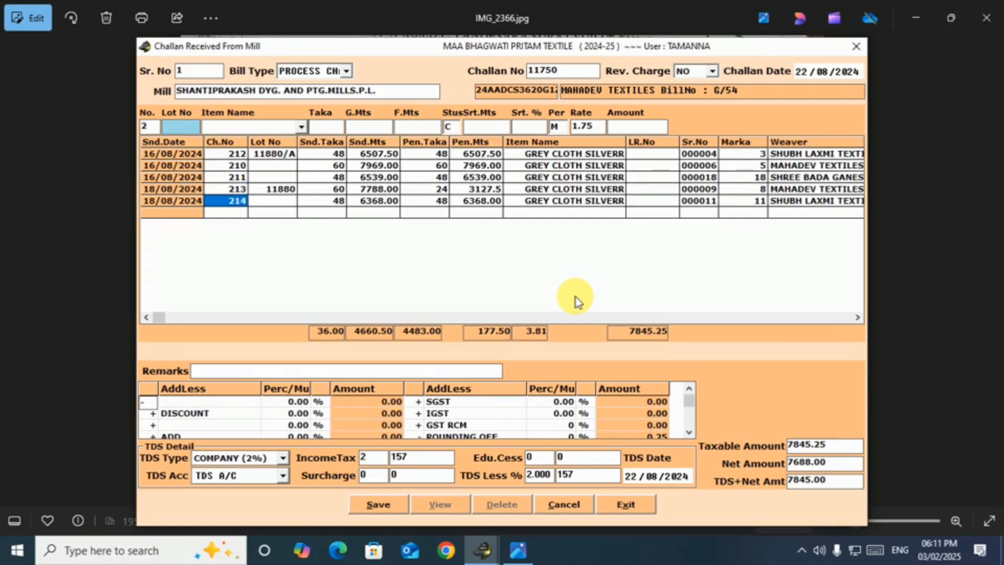
pyautogui.press('Return')
pyautogui.hotkey('alt', 'Tab')
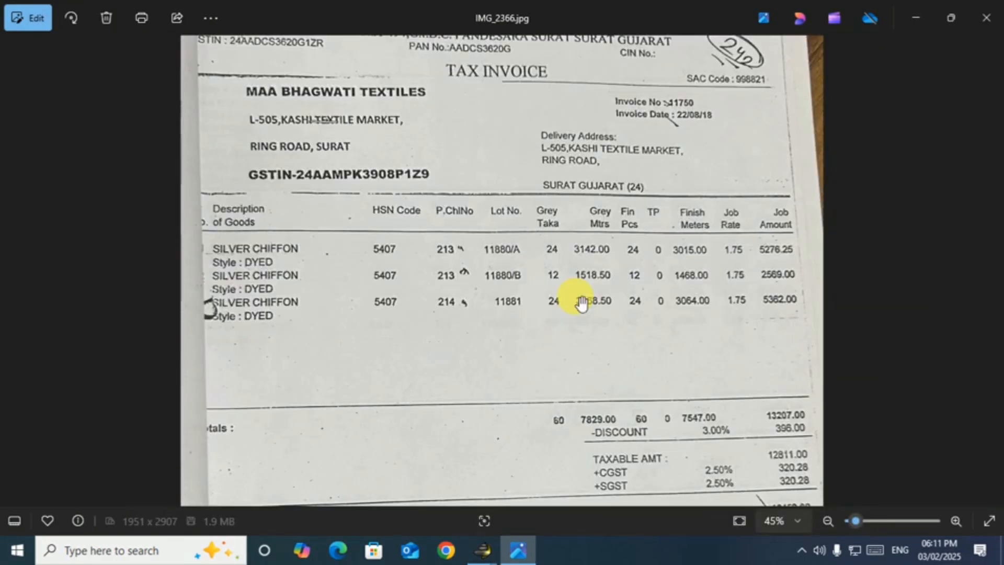
pyautogui.hotkey('alt', 'Tab')
pyautogui.write('11881')
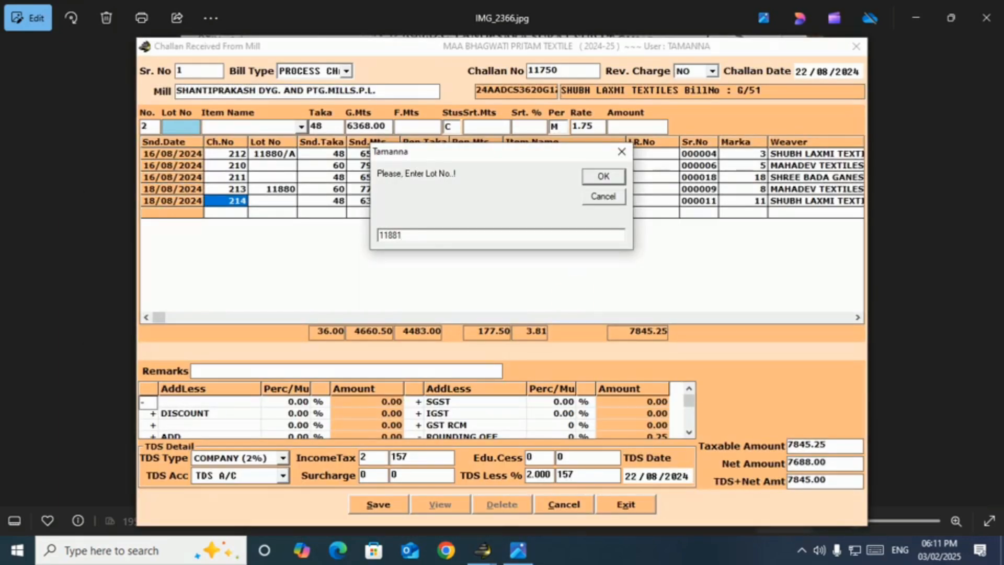
pyautogui.press('Return')
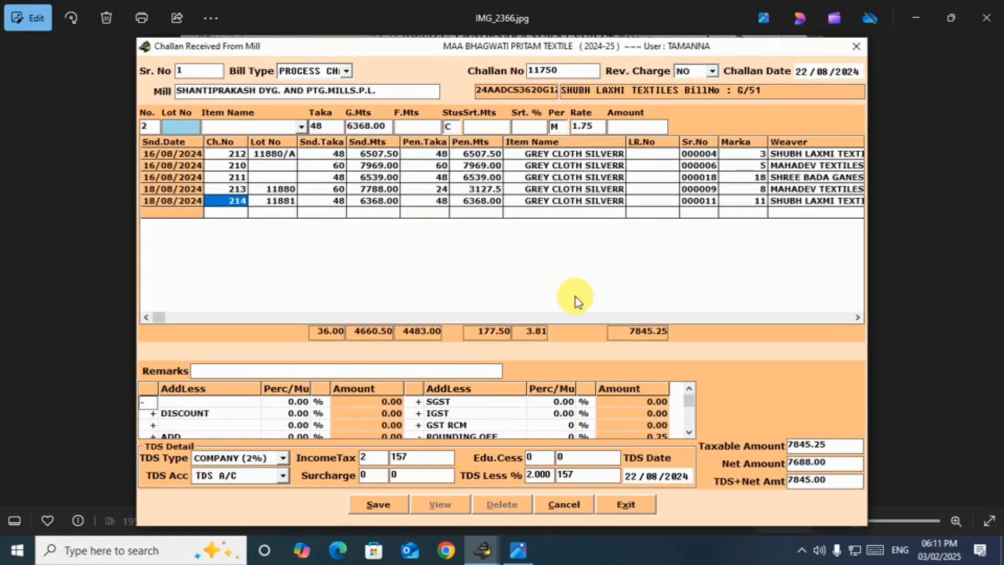
pyautogui.press('Return')
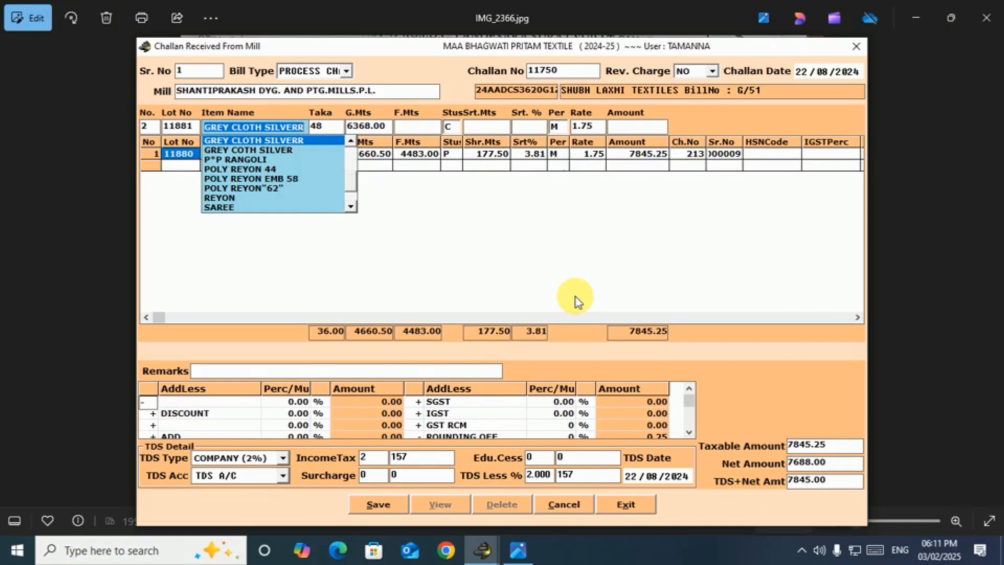
# - Accept the lot 11881 item, skip its piece-wise metre details and set the taka to 24 and grey metres to 3168.50 from the invoice
pyautogui.press('Return')
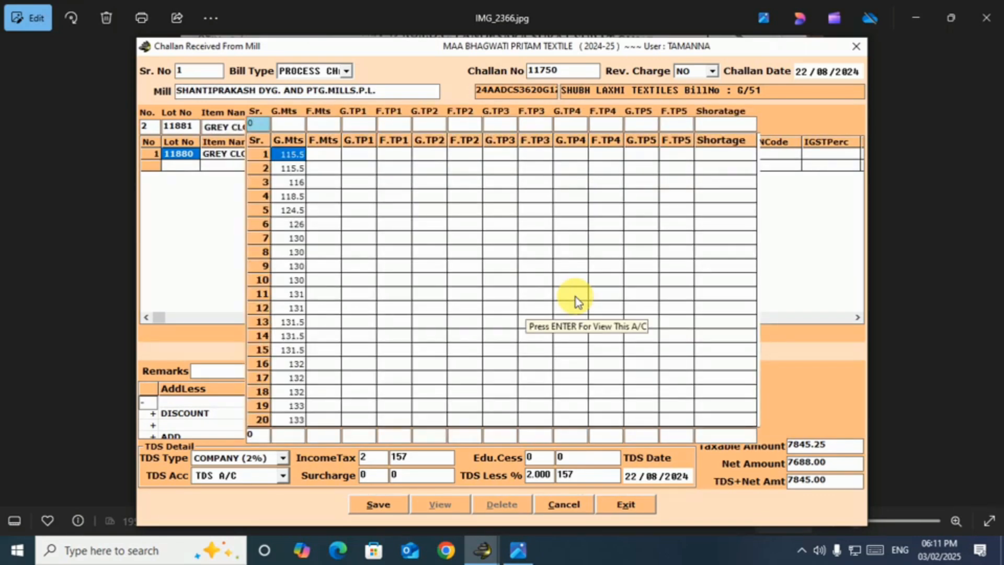
pyautogui.press('Escape')
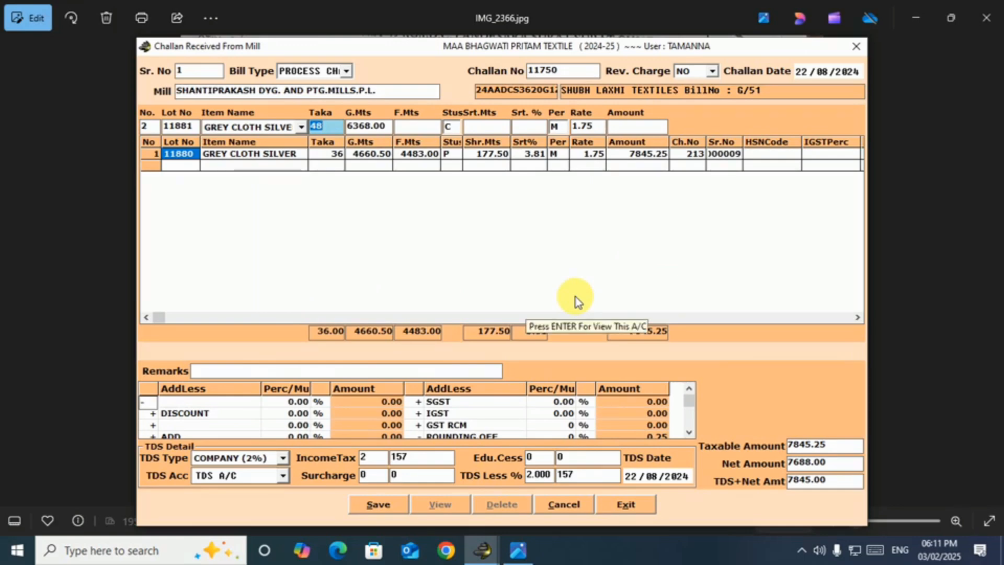
pyautogui.hotkey('alt', 'Tab')
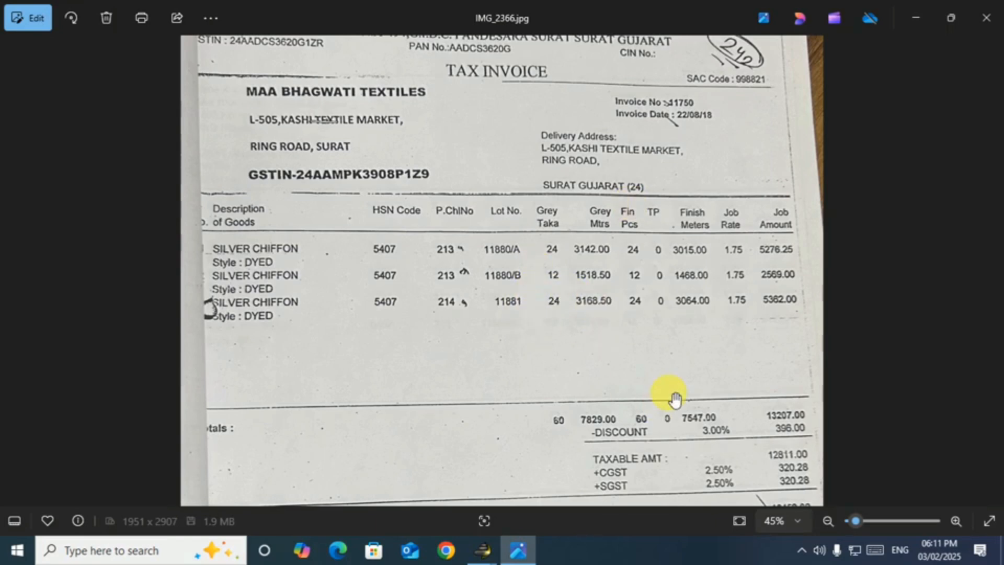
pyautogui.hotkey('alt', 'Tab')
pyautogui.press('Return')
pyautogui.hotkey('alt', 'Tab')
pyautogui.hotkey('alt', 'Tab')
pyautogui.write('3168.50')
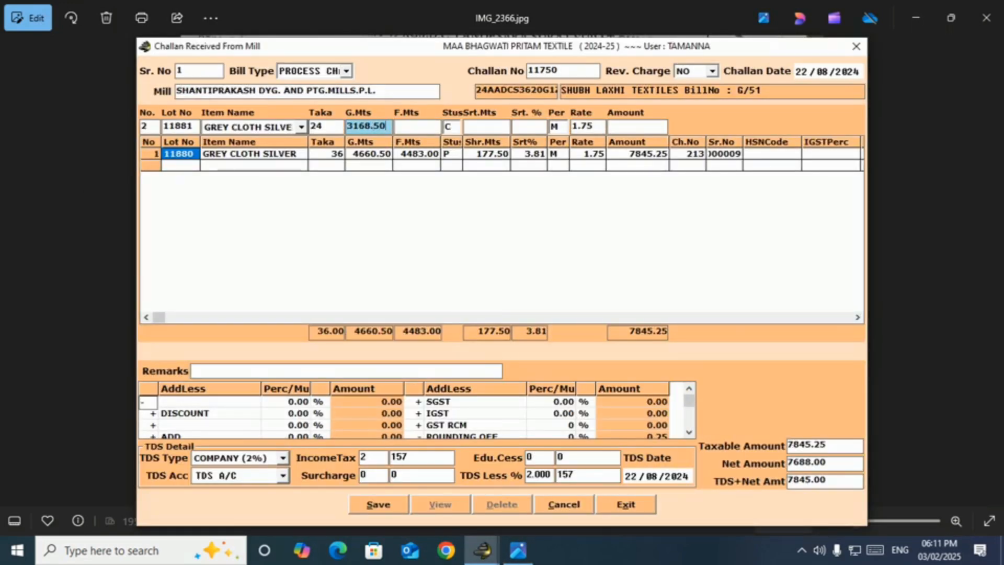
pyautogui.press('Return')
# - Set the lot 11881 line's finished metres to 3064 from the invoice, accepting status P, the shortage figures and unit M
pyautogui.hotkey('alt', 'Tab')
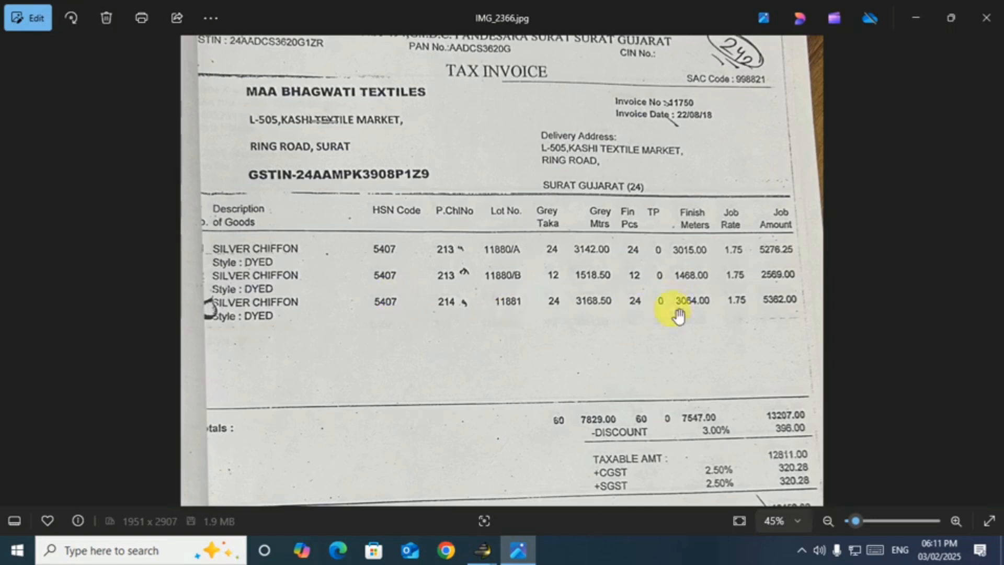
pyautogui.hotkey('alt', 'Tab')
pyautogui.write('3064')
pyautogui.press('Return')
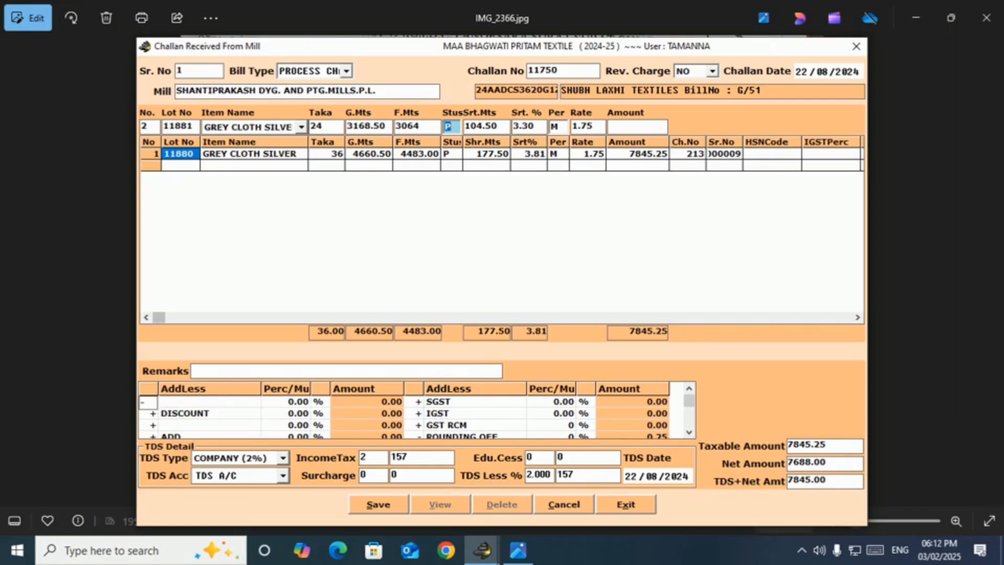
pyautogui.press('Return')
pyautogui.press('Return')
pyautogui.press('Return')
pyautogui.press('Return')
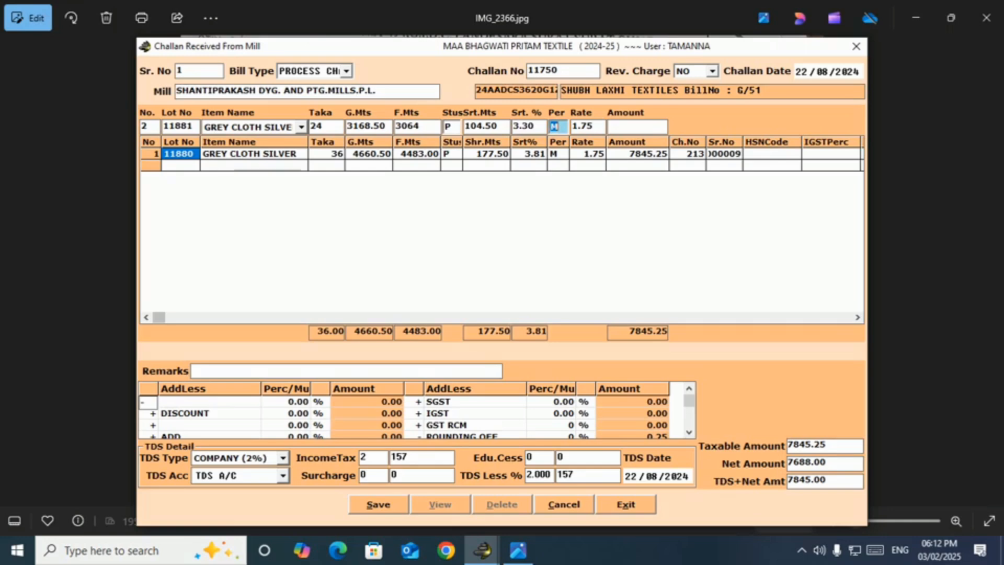
# - Check lot 11881 on the invoice image and accept its 1.75 rate and amount to add the line to the challan grid
pyautogui.hotkey('alt', 'Tab')
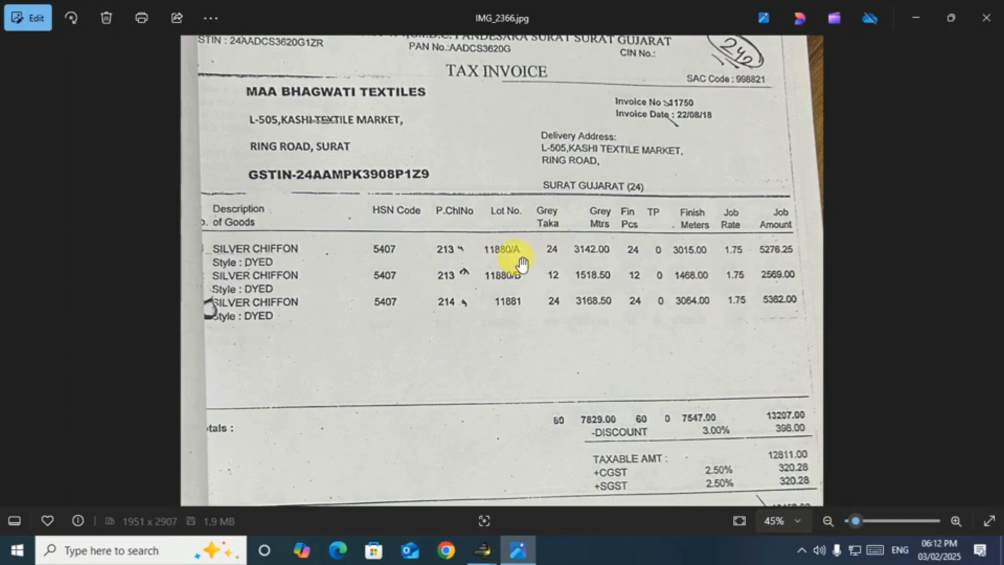
pyautogui.click(490, 554)
pyautogui.click(596, 489)
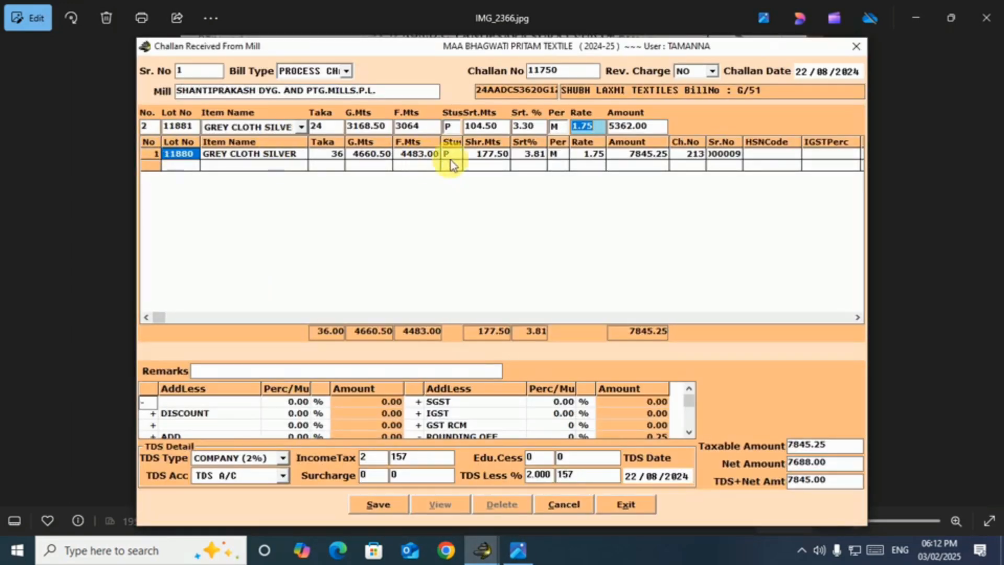
pyautogui.press('Return')
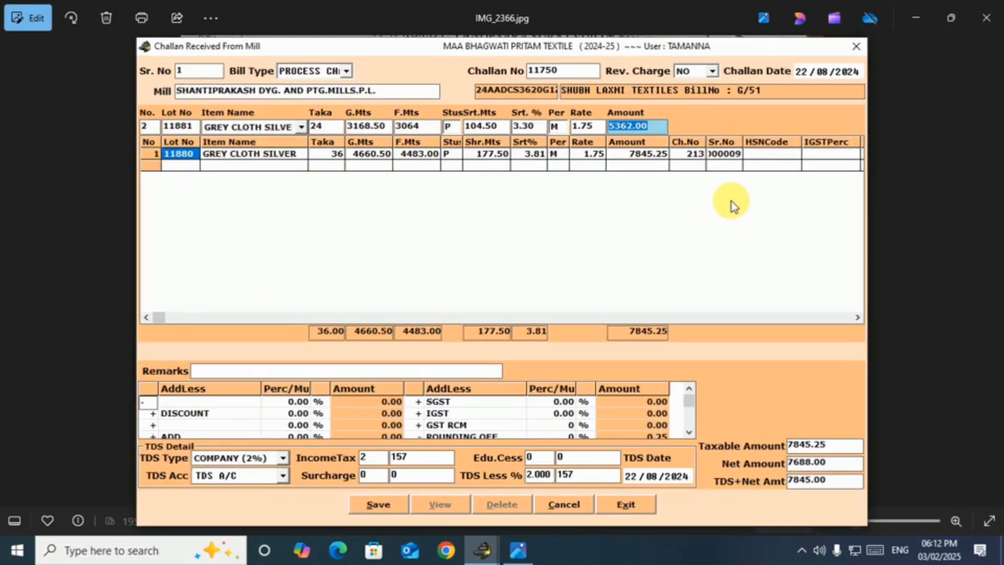
pyautogui.press('Return')
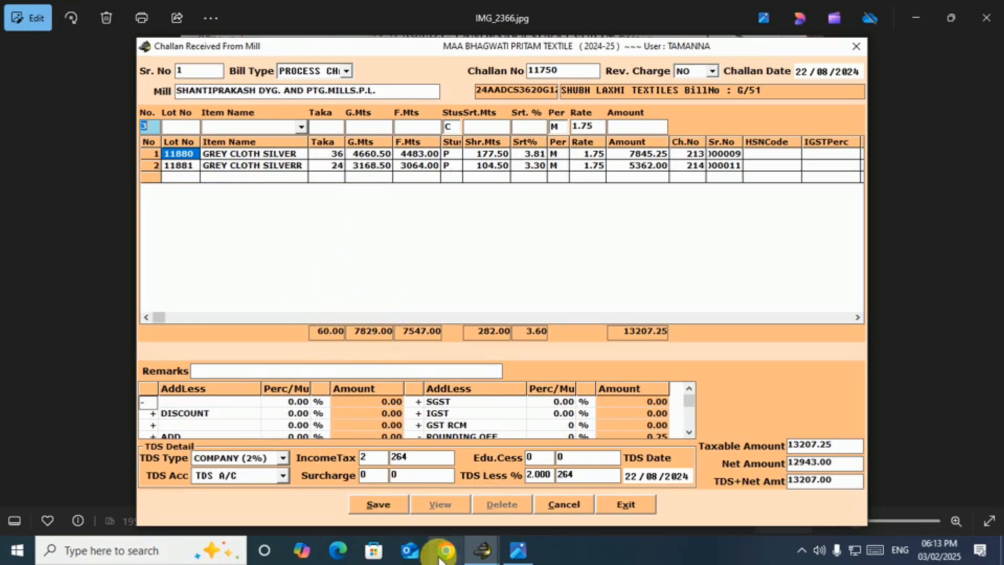
# - Compare the challan form's total taka, grey metres, finished metres and amount with the totals on the invoice image
pyautogui.click(518, 549)
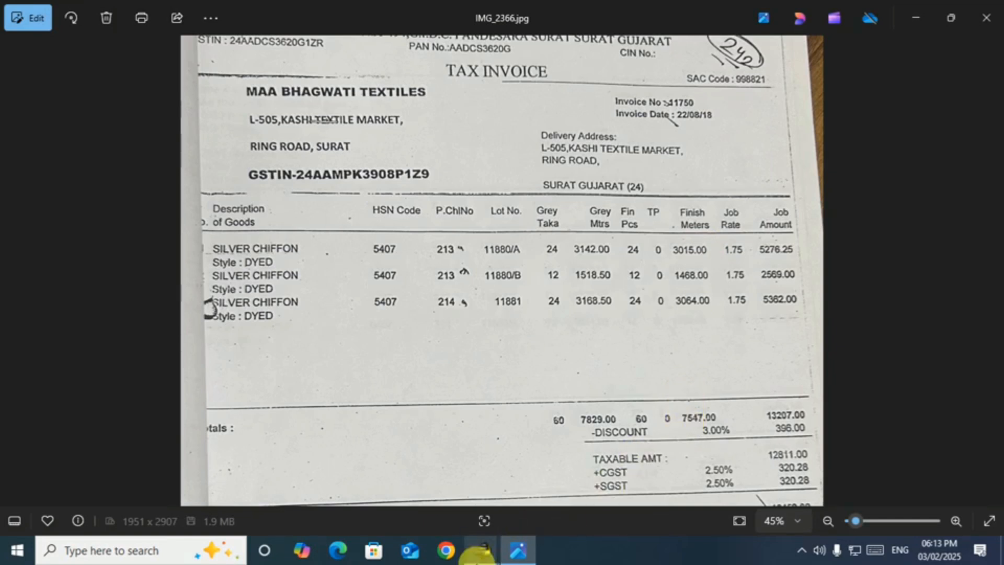
pyautogui.moveTo(483, 549)
pyautogui.click(573, 492)
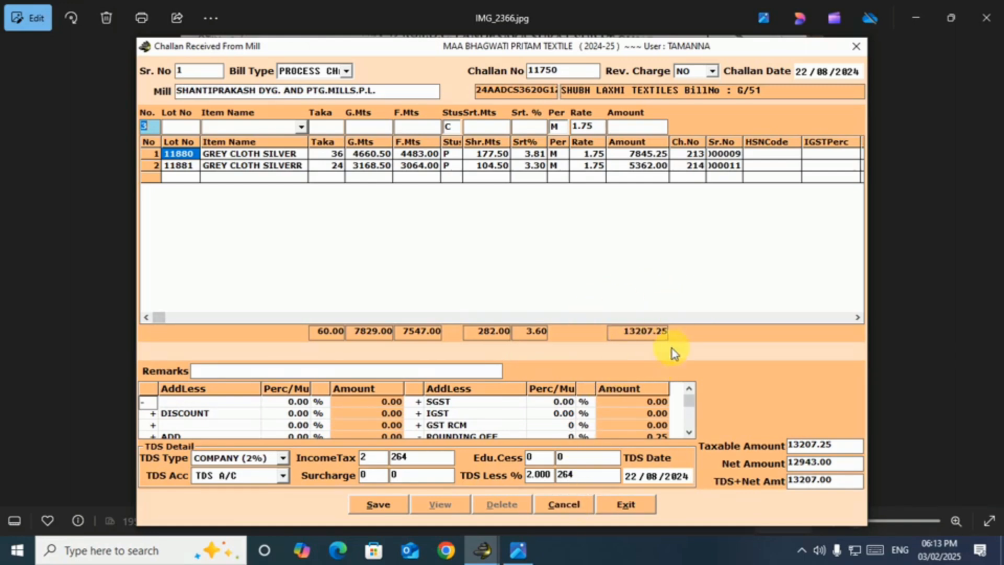
pyautogui.click(520, 549)
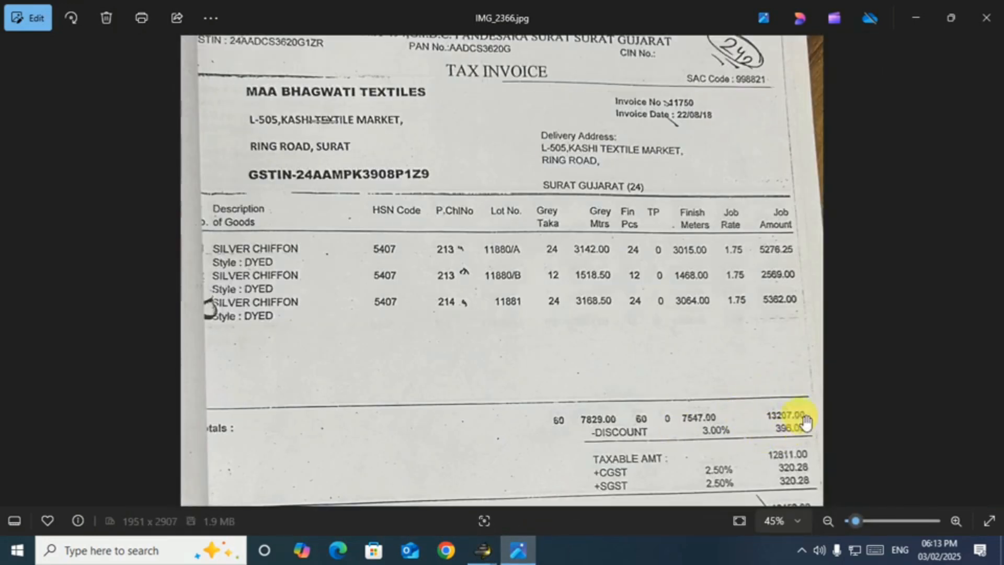
pyautogui.click(519, 550)
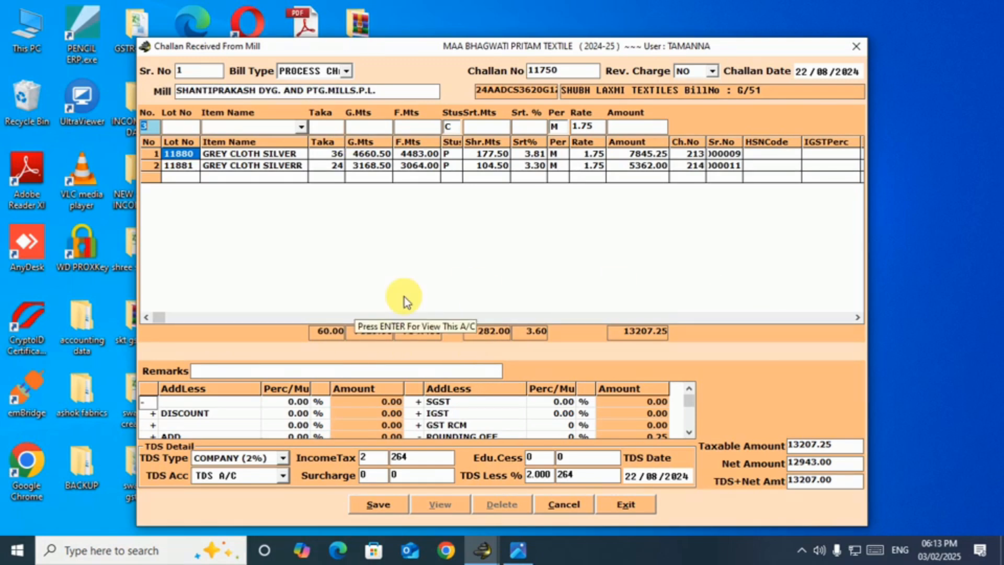
# - End the item lines with line number 0 and set the discount in the GST calculation to 3% from the invoice image
pyautogui.write('0')
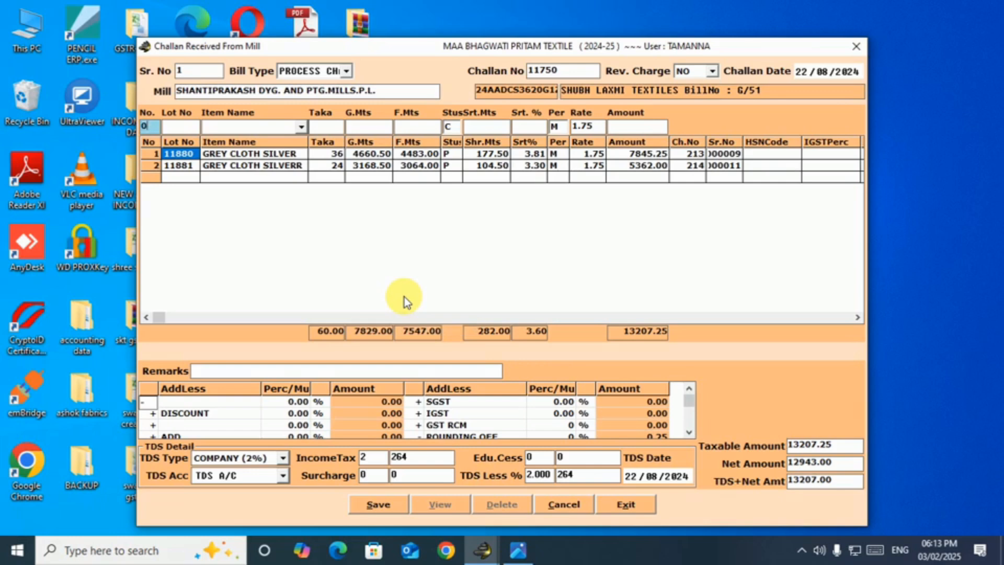
pyautogui.press('Return')
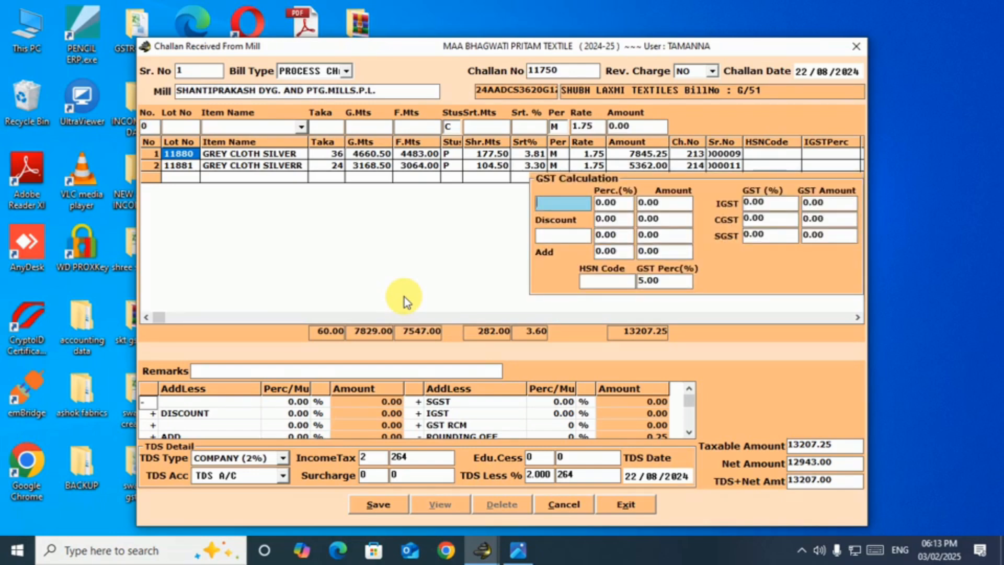
pyautogui.press('Return')
pyautogui.press('Return')
pyautogui.press('Return')
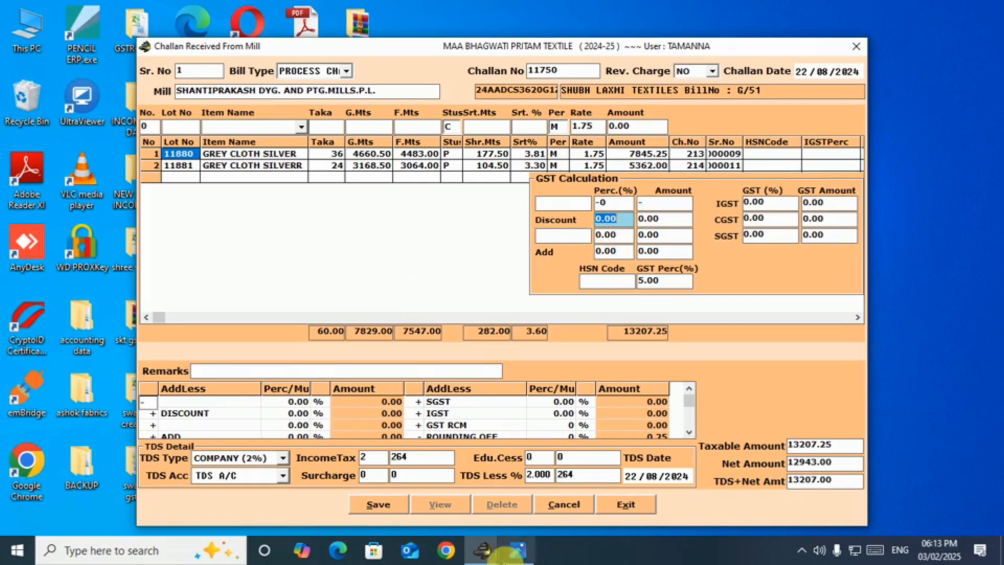
pyautogui.click(515, 554)
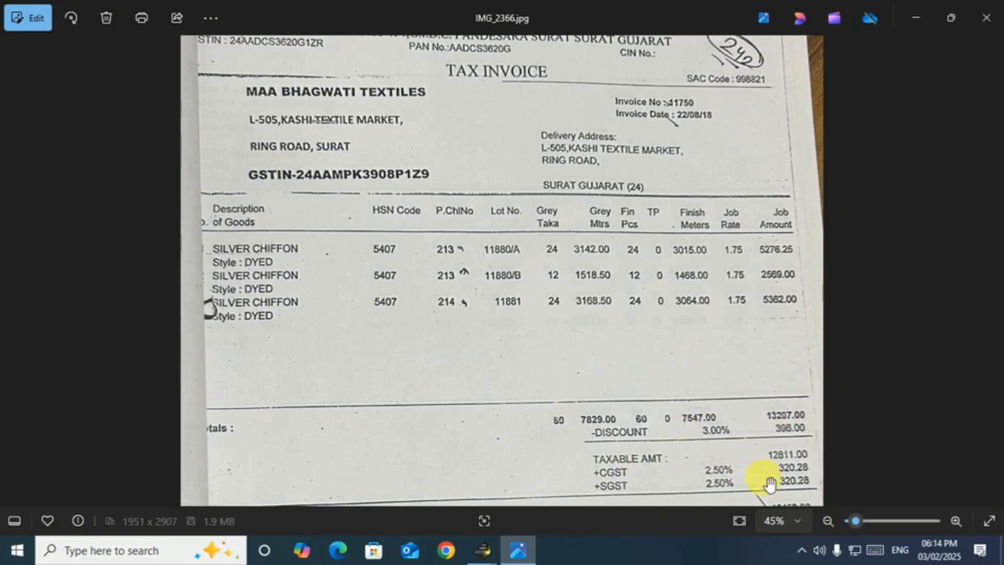
pyautogui.click(512, 556)
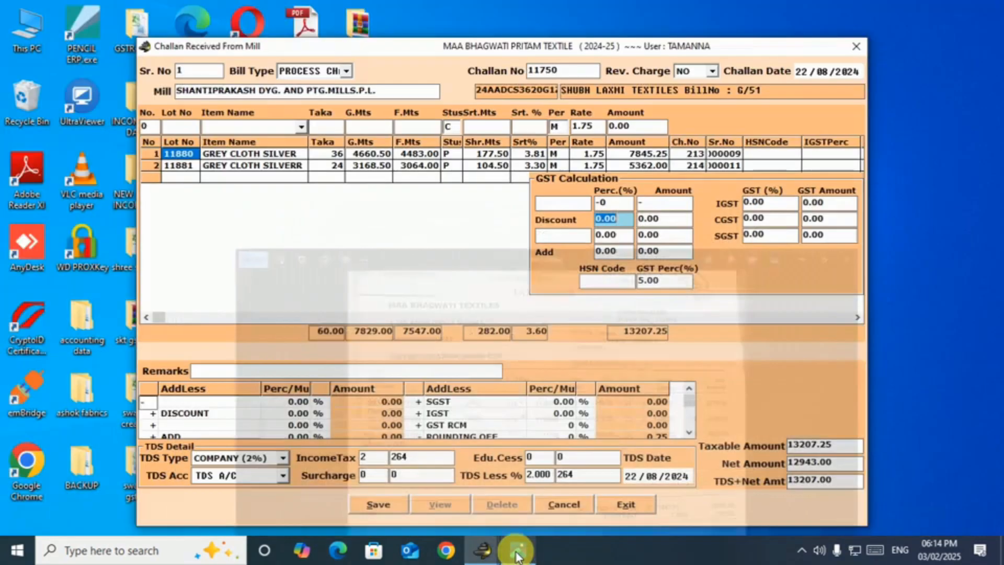
pyautogui.write('3')
pyautogui.press('Tab')
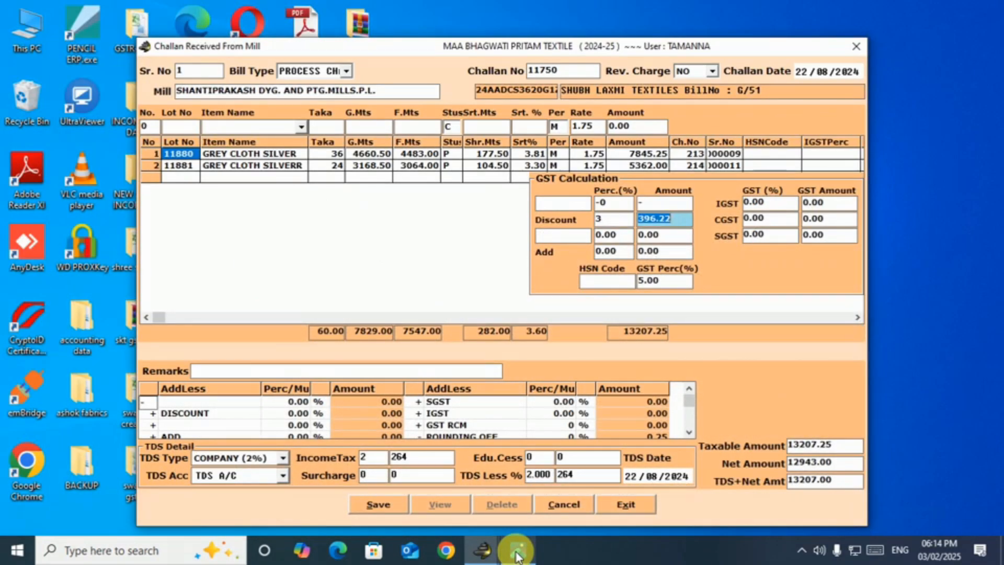
# - Accept the discount amount, leave the other add/less lines empty and enter the invoice's SAC code 998821 as the HSN code
pyautogui.press('Tab')
pyautogui.press('Tab')
pyautogui.press('Tab')
pyautogui.press('Tab')
pyautogui.press('Tab')
pyautogui.press('Tab')
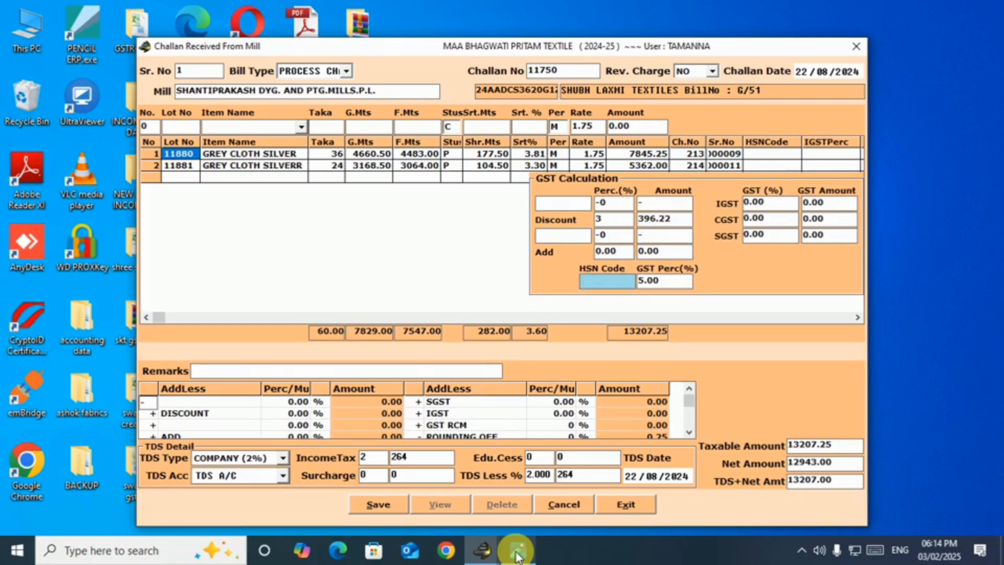
pyautogui.click(517, 556)
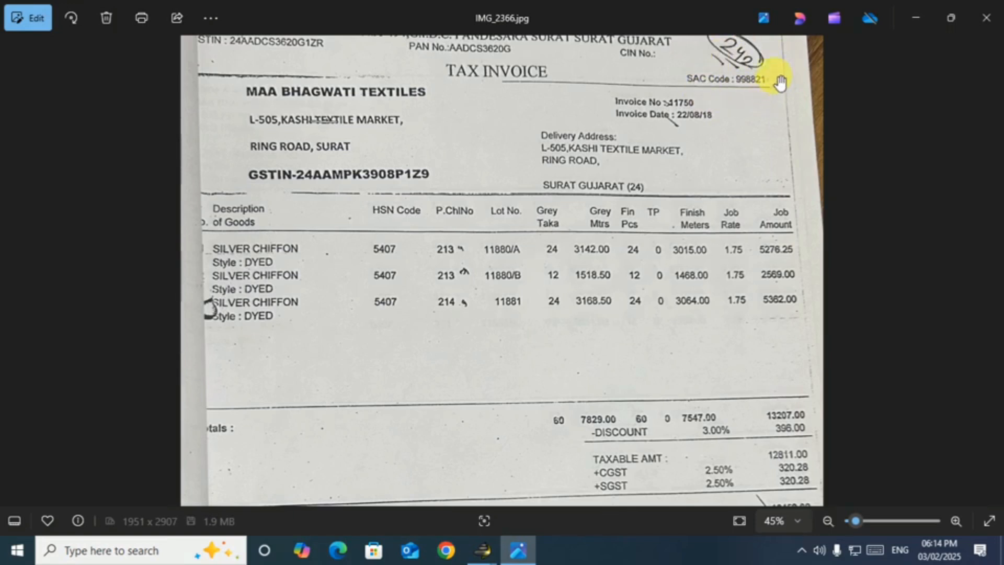
pyautogui.scroll(1, 478, 150)
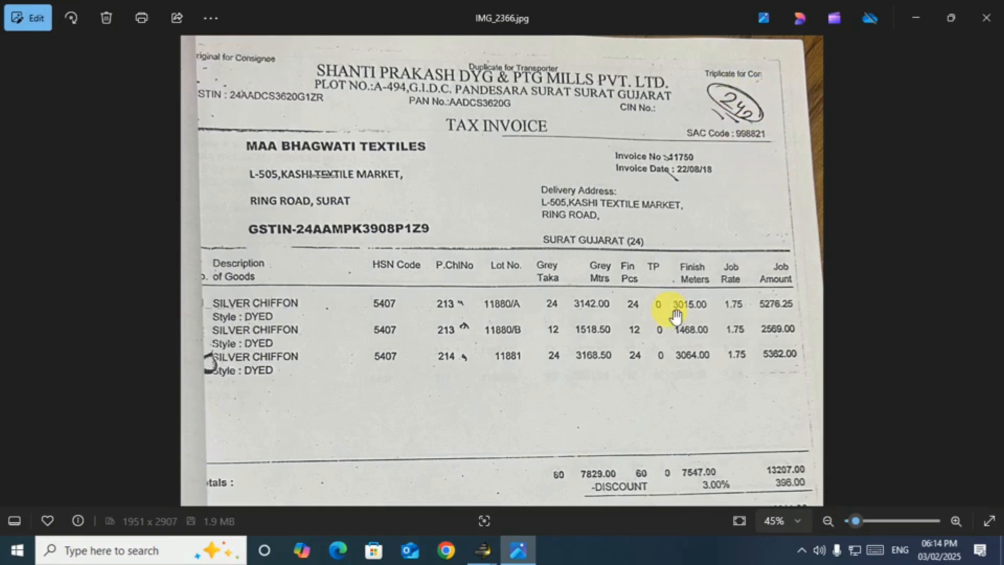
pyautogui.hotkey('alt', 'Tab')
pyautogui.write('99')
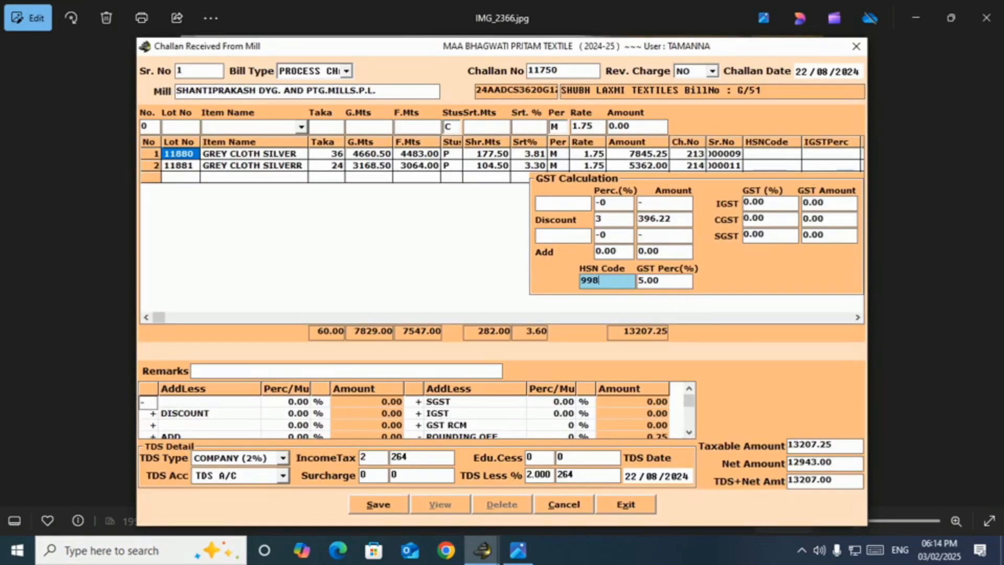
pyautogui.write('8821')
pyautogui.press('Return')
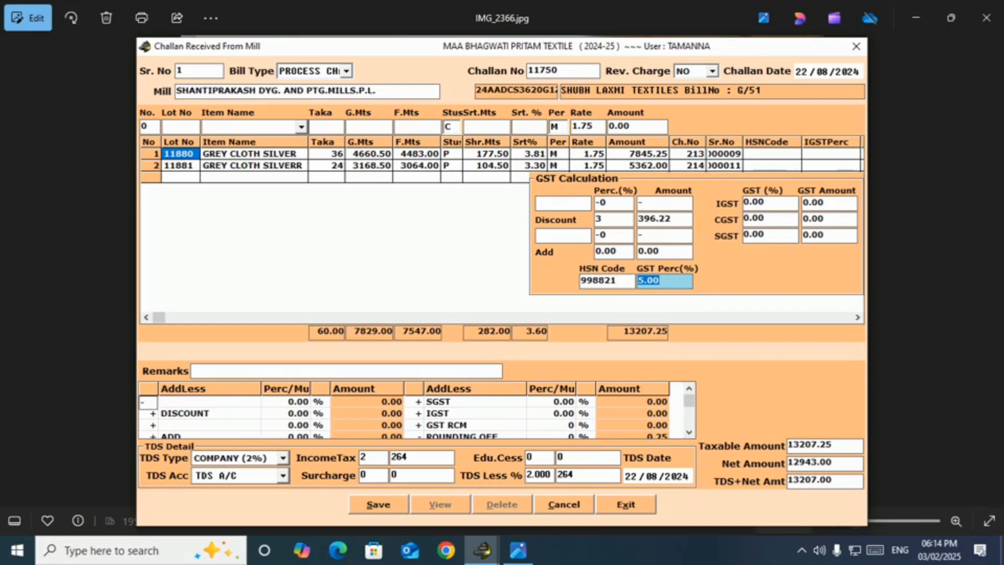
# - Check the CGST and SGST rates on the invoice image and accept 5.00 as the GST percentage to complete the GST calculation
pyautogui.hotkey('alt', 'Tab')
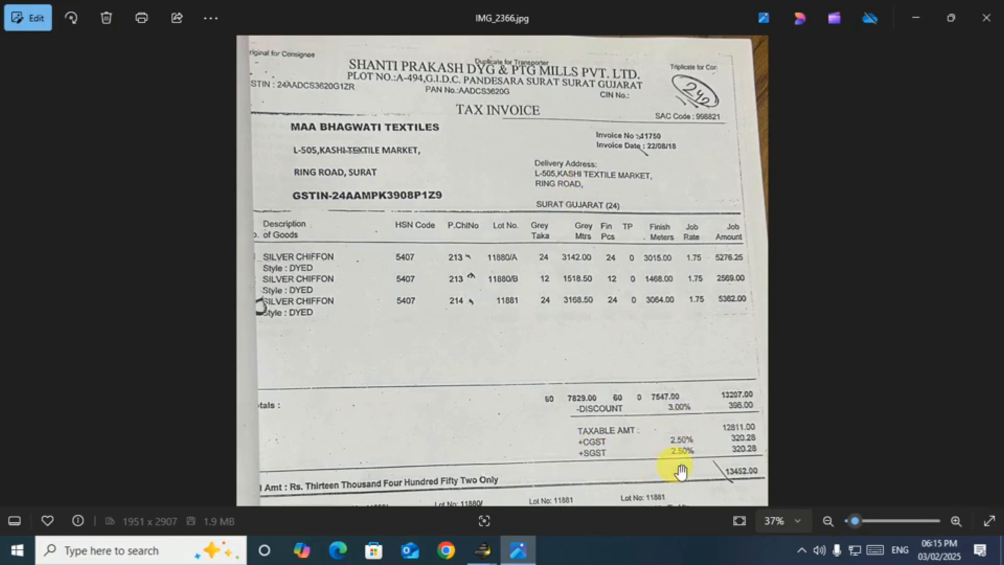
pyautogui.hotkey('alt', 'Tab')
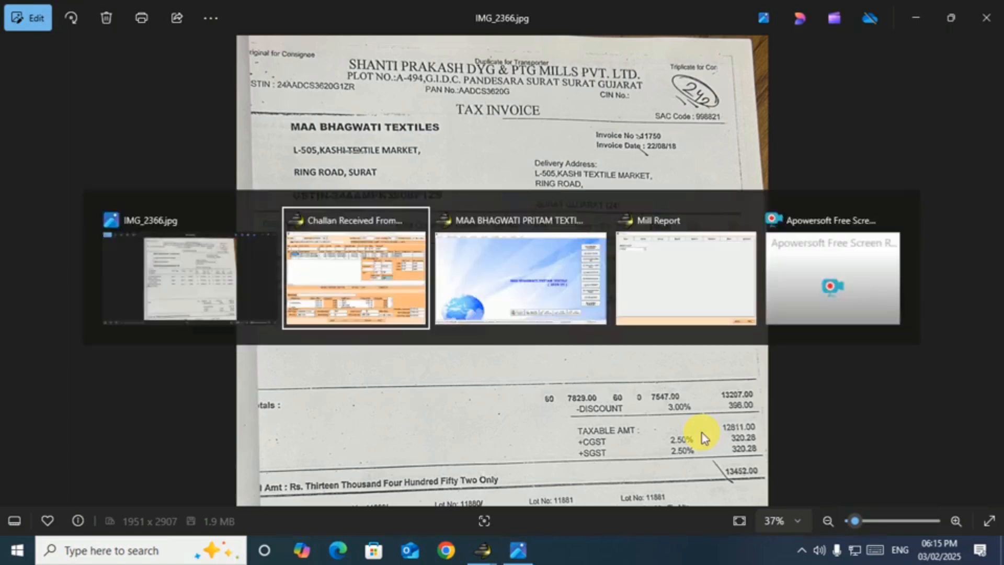
pyautogui.press('Return')
pyautogui.press('Return')
pyautogui.press('Return')
pyautogui.press('Return')
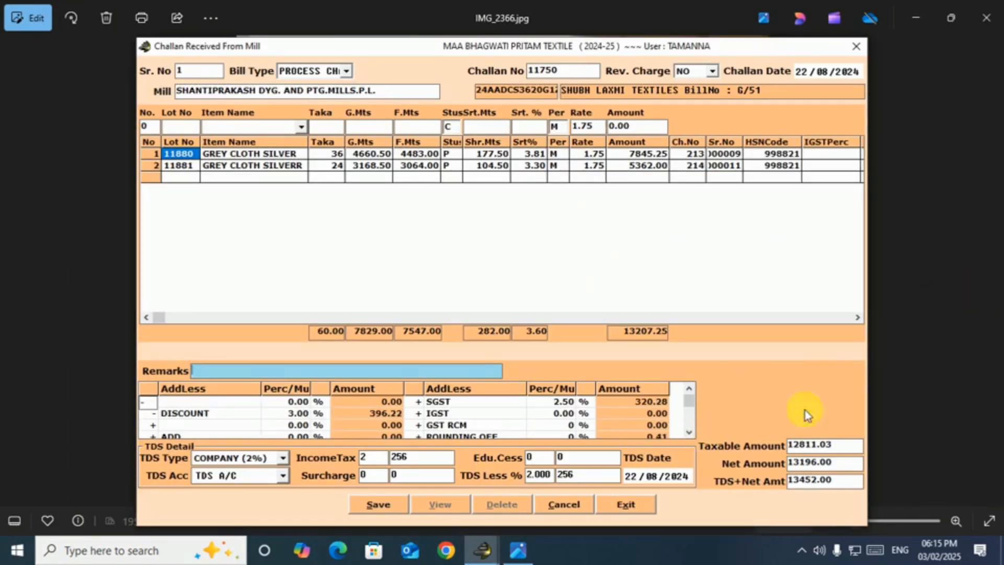
# - Compare the challan's discount, taxable amount, GST and TDS+Net amounts with the figures on the invoice image
pyautogui.click(519, 549)
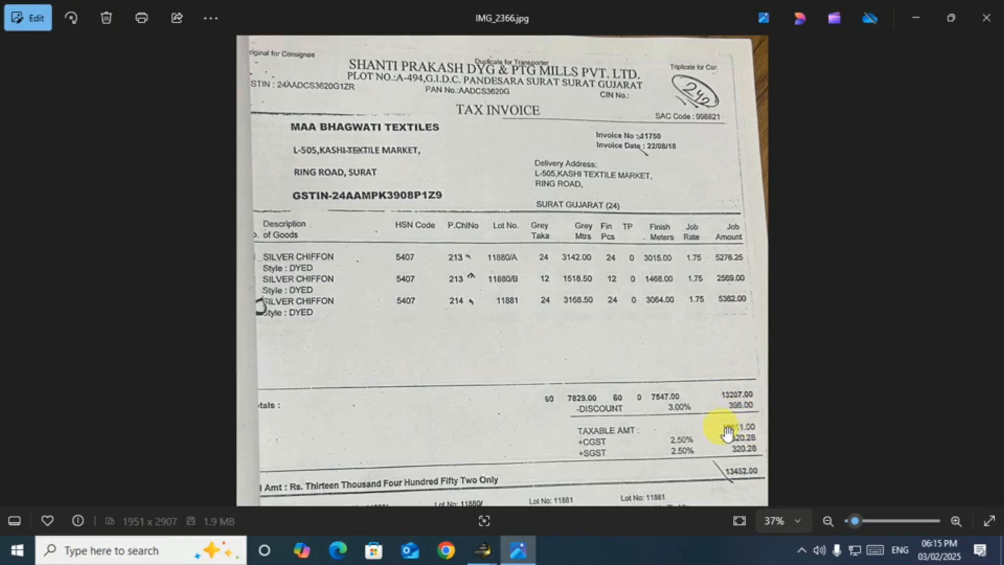
pyautogui.click(519, 549)
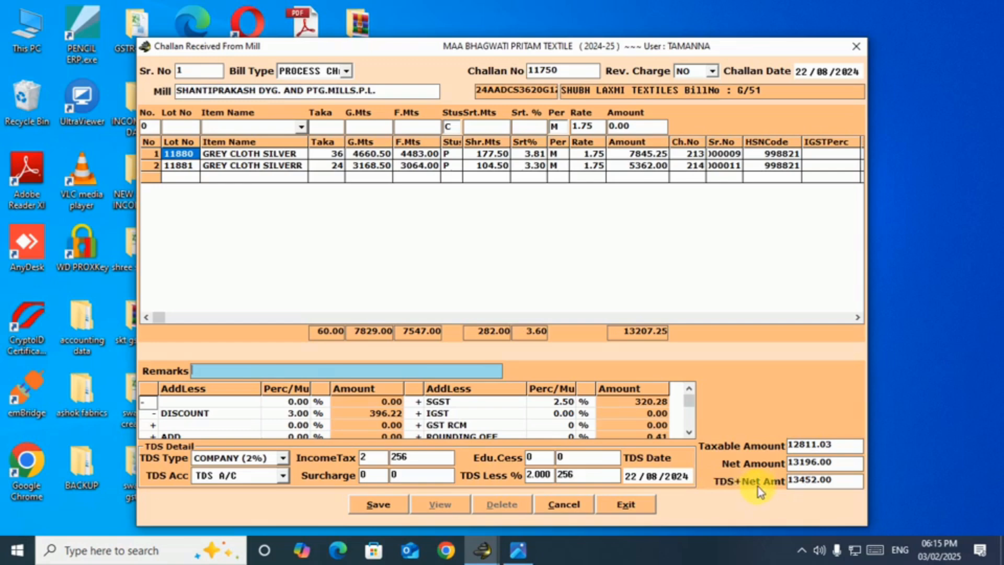
pyautogui.click(518, 550)
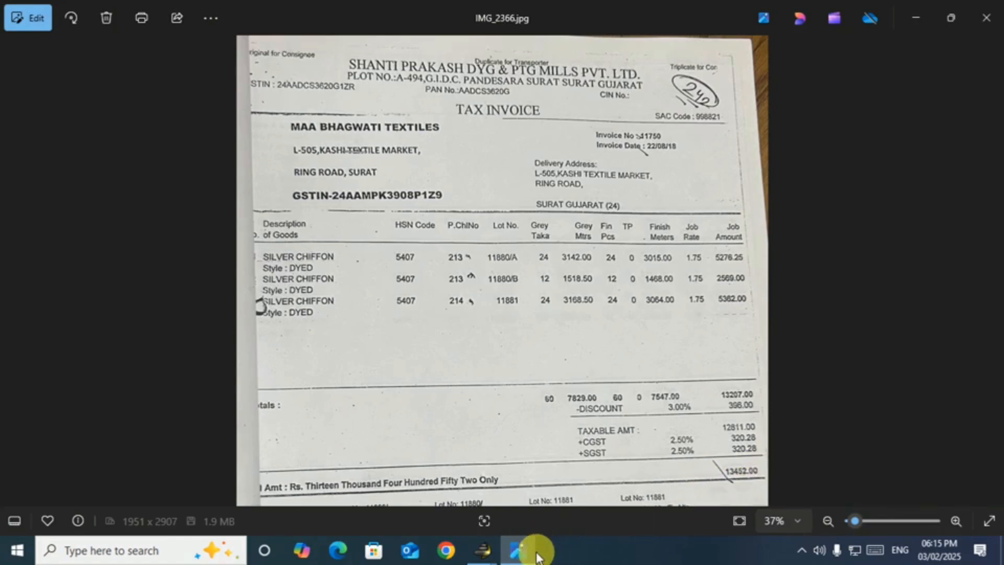
pyautogui.click(517, 549)
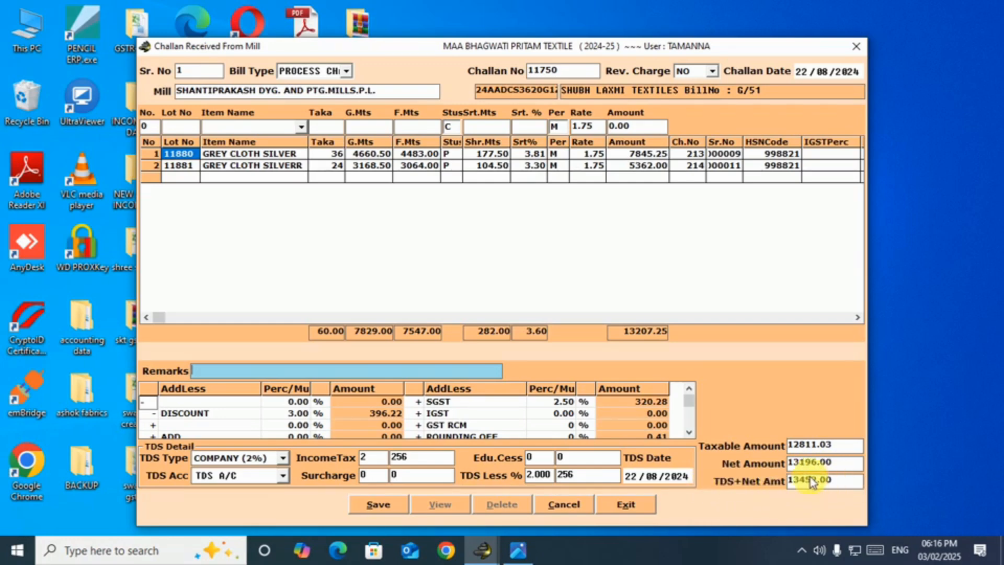
pyautogui.click(518, 551)
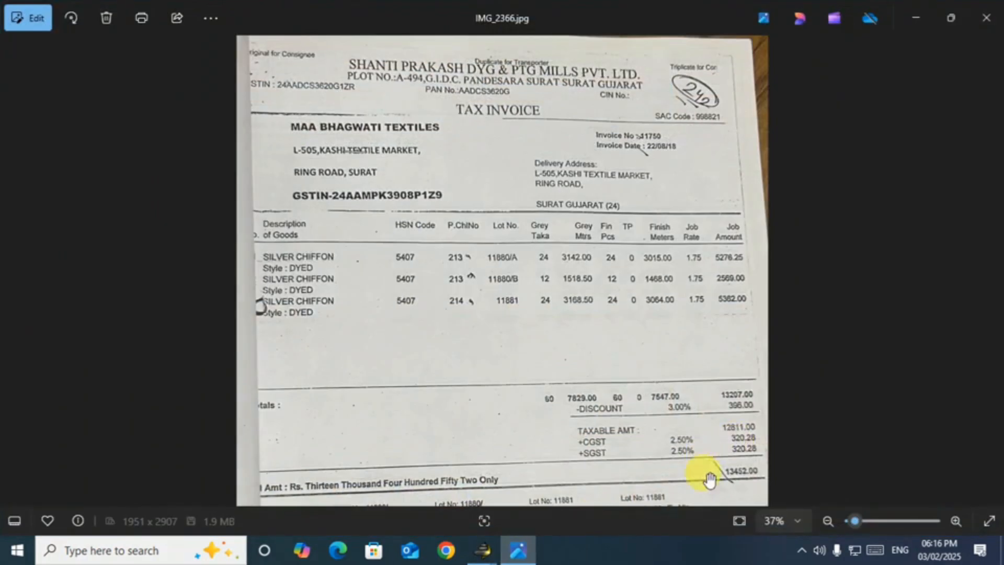
pyautogui.click(517, 549)
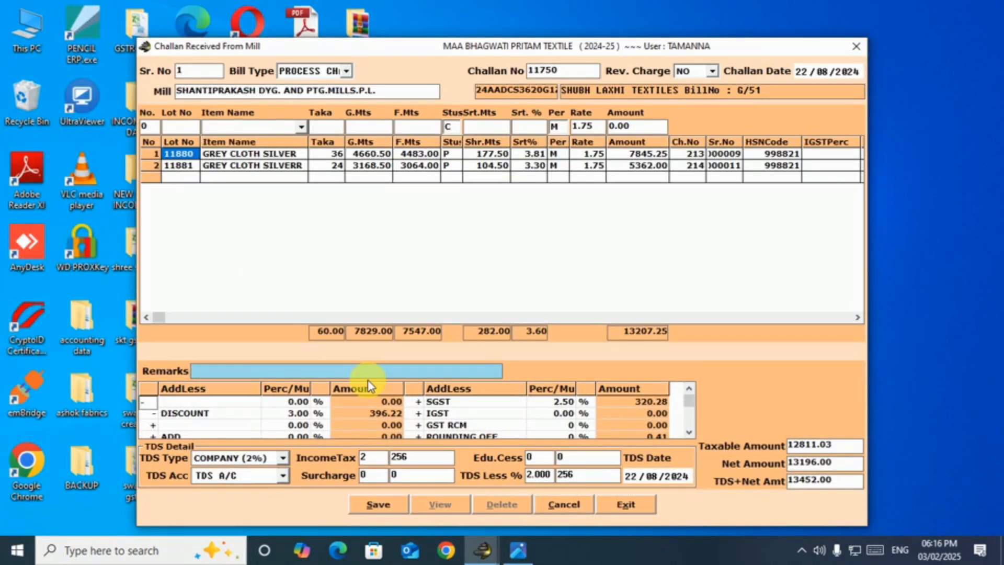
# - Enter the remark 30 DAYS PAYMENT and accept the add/less lines down to CGST
pyautogui.write('30 DAYS PAYMENT')
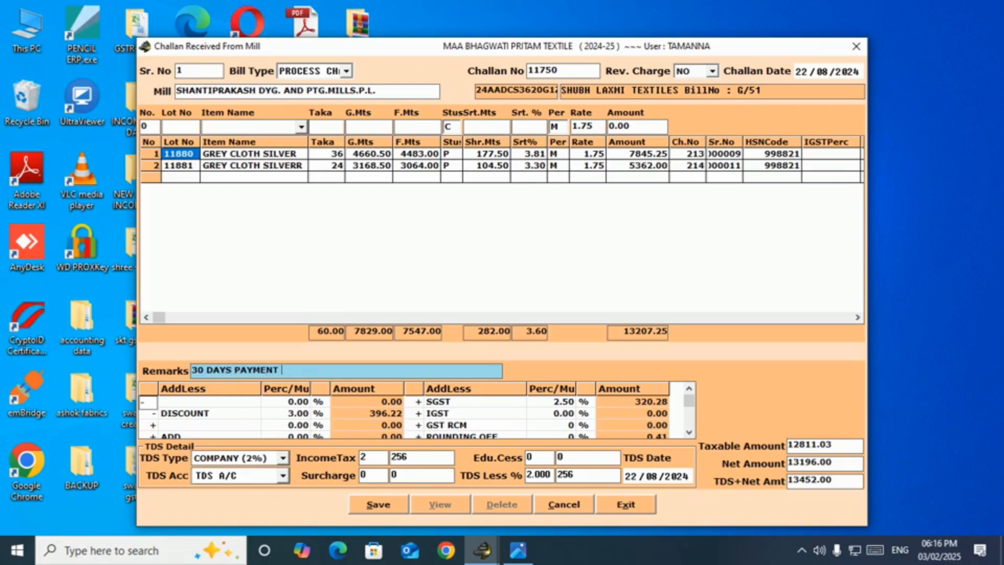
pyautogui.press('Return')
pyautogui.press('Return')
pyautogui.press('Return')
pyautogui.press('Return')
pyautogui.press('Return')
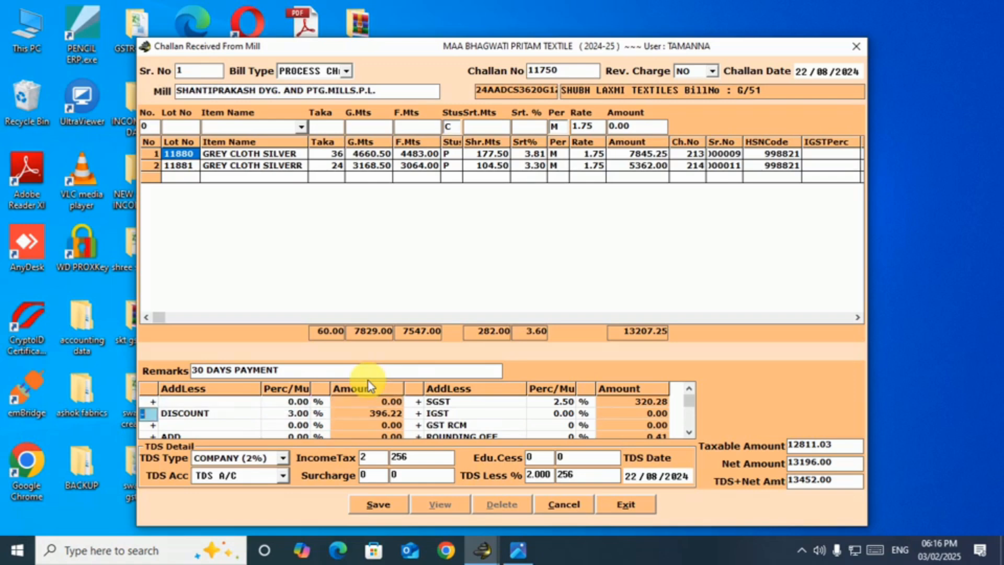
pyautogui.press('Return')
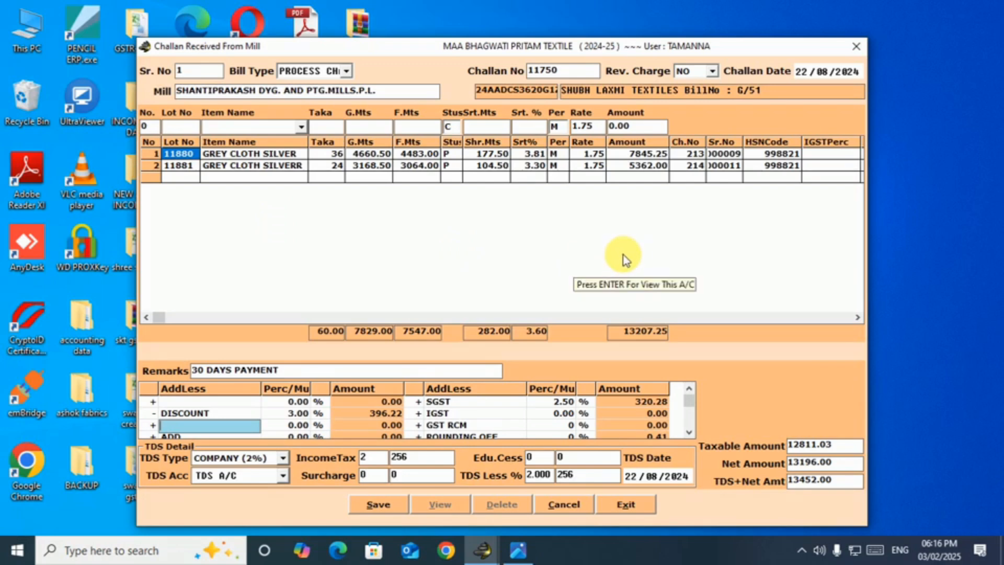
pyautogui.press('Return')
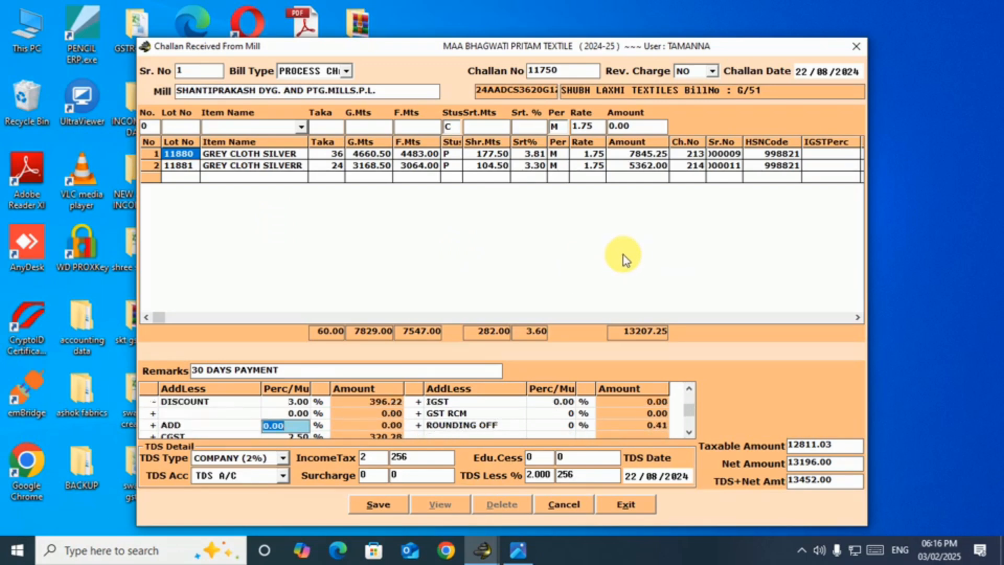
pyautogui.press('Return')
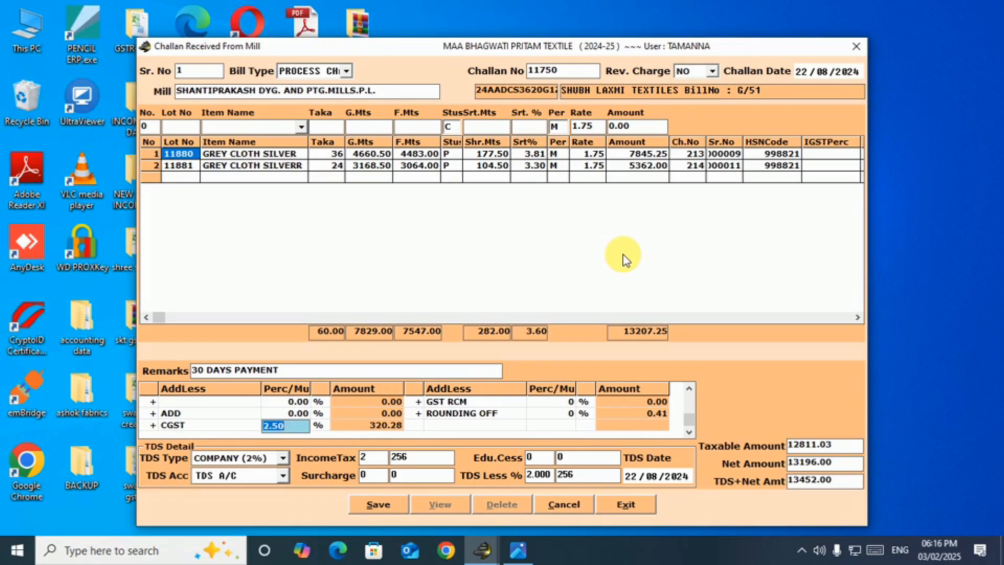
# - Save the challan and agree to save it as a Mill G.P. as well
pyautogui.hotkey('alt', 's')
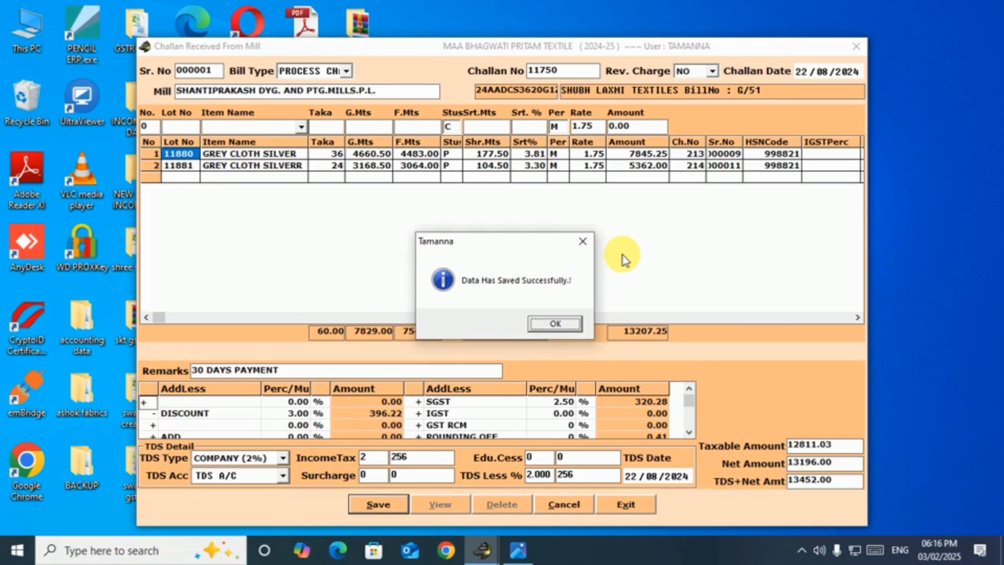
pyautogui.press('Return')
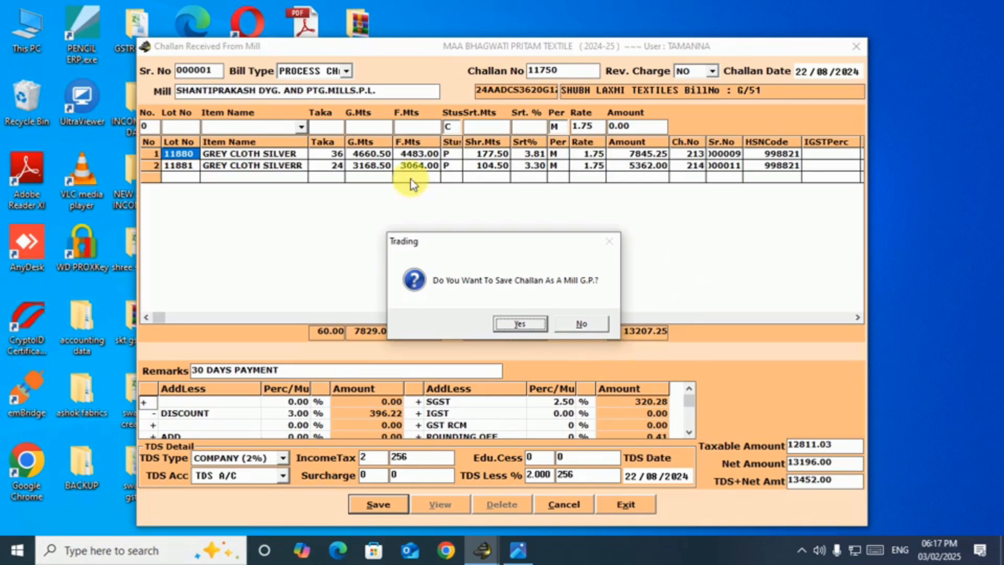
pyautogui.click(520, 324)
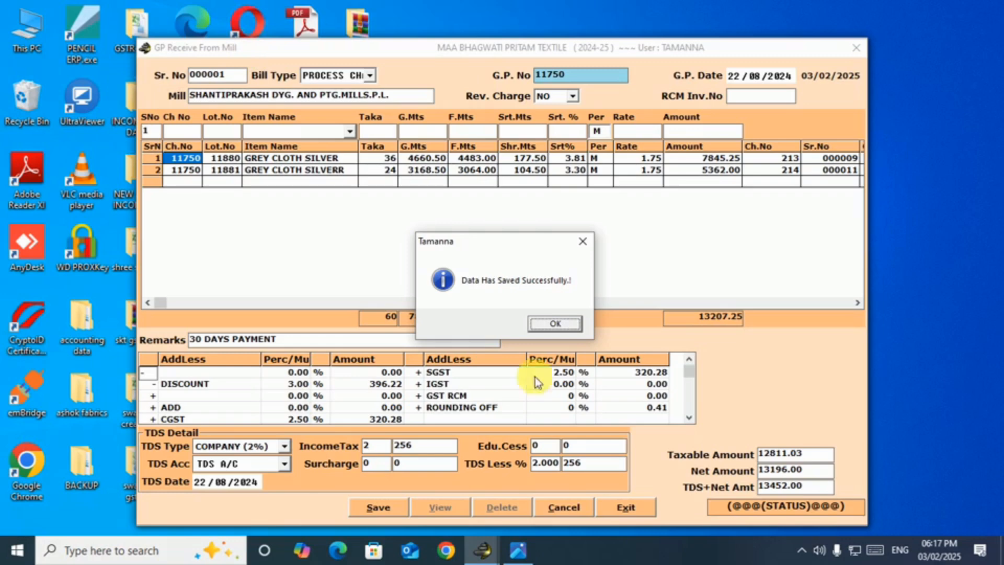
pyautogui.click(552, 324)
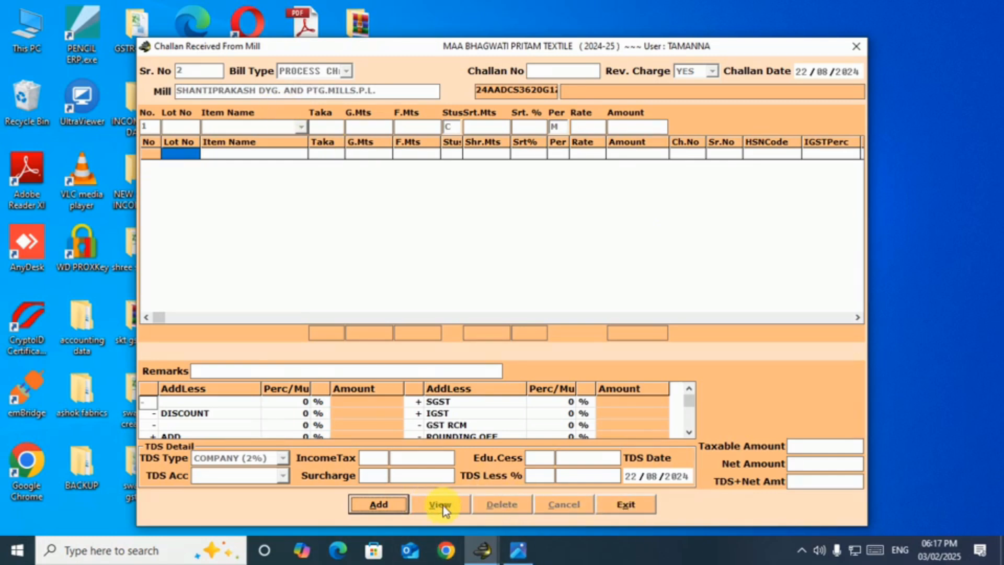
# - View the saved challan 11750 and close the challan form
pyautogui.press('Return')
pyautogui.press('Return')
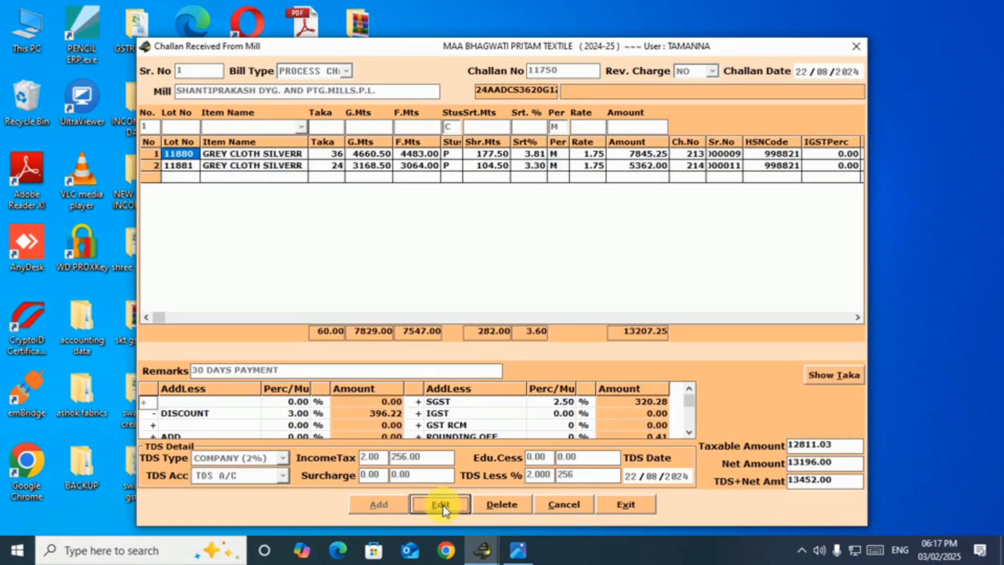
pyautogui.press('Escape')
pyautogui.press('Return')
pyautogui.press('Escape')
pyautogui.press('Return')
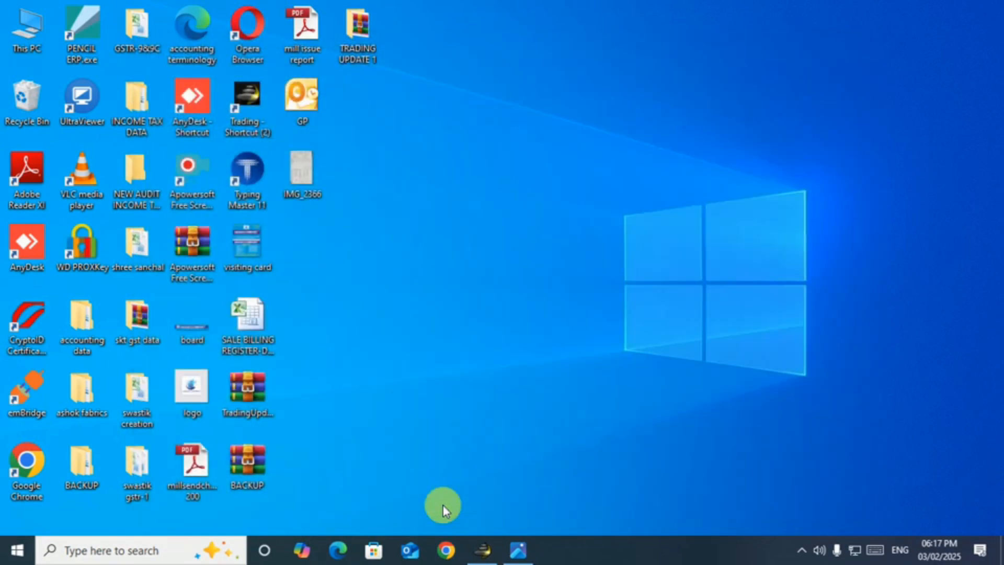
# - Return to the ERP main window, reopen Challan Received From Mill and view the saved challan 11750
pyautogui.hotkey('alt', 'Tab')
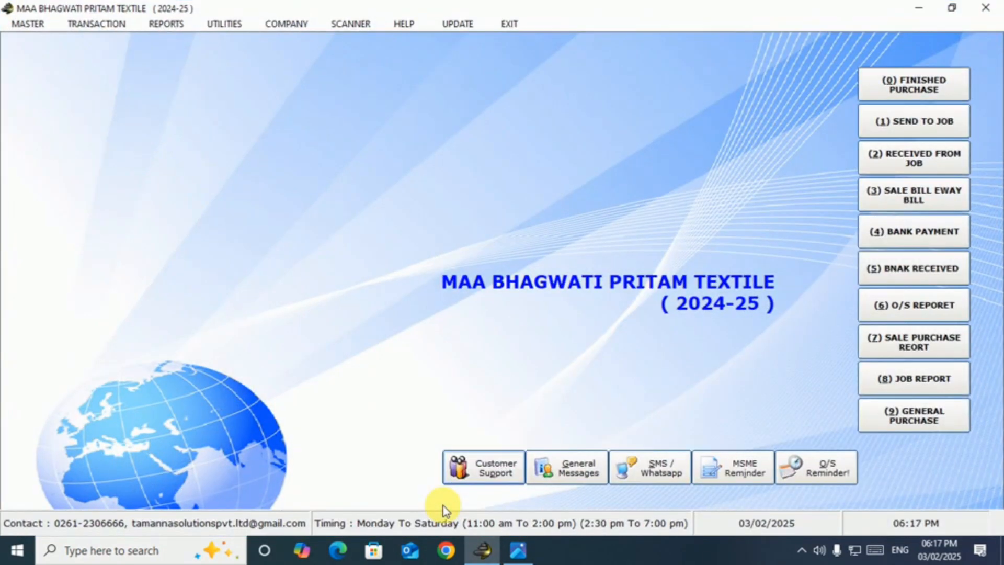
pyautogui.hotkey('alt', 't')
pyautogui.press('Down')
pyautogui.press('Right')
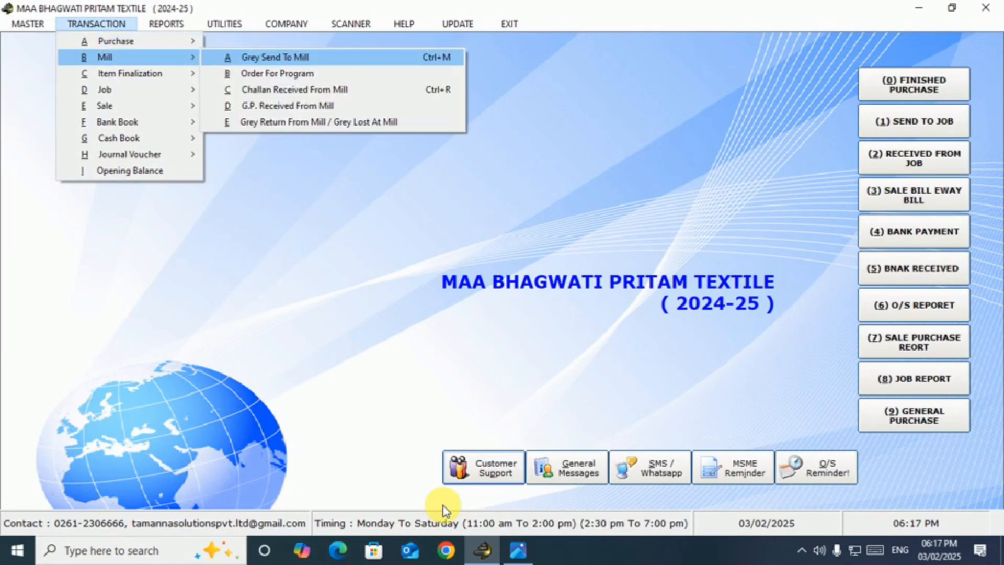
pyautogui.press('Down')
pyautogui.press('Down')
pyautogui.press('Return')
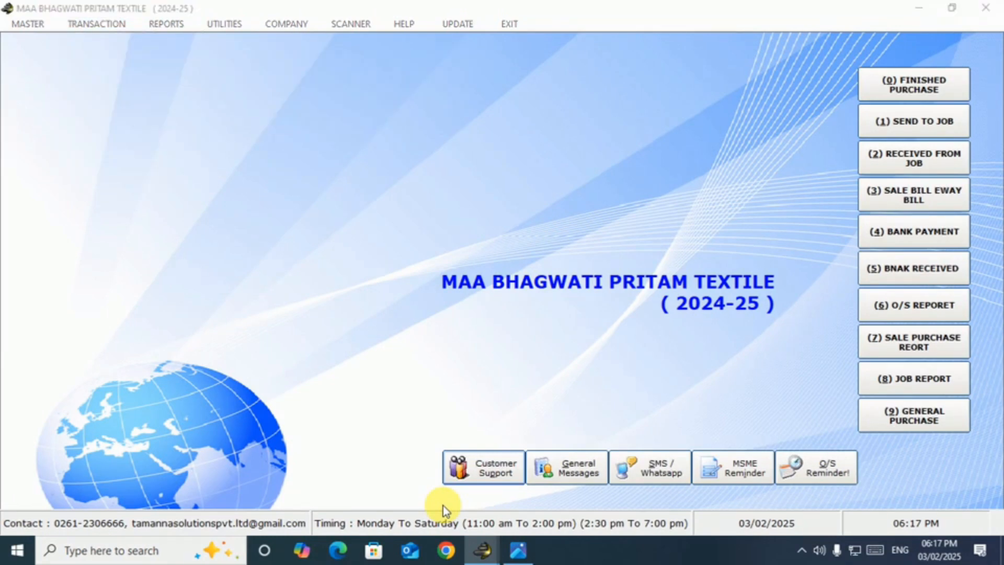
pyautogui.press('Return')
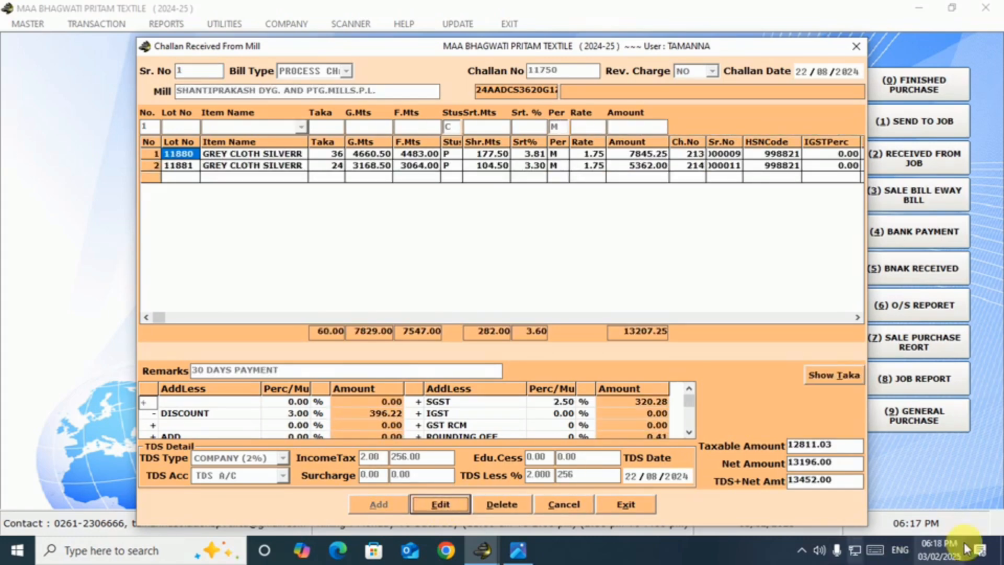
# - Close the challan form, open G.P. Received From Mill and view the saved G.P. 11750
pyautogui.press('Escape')
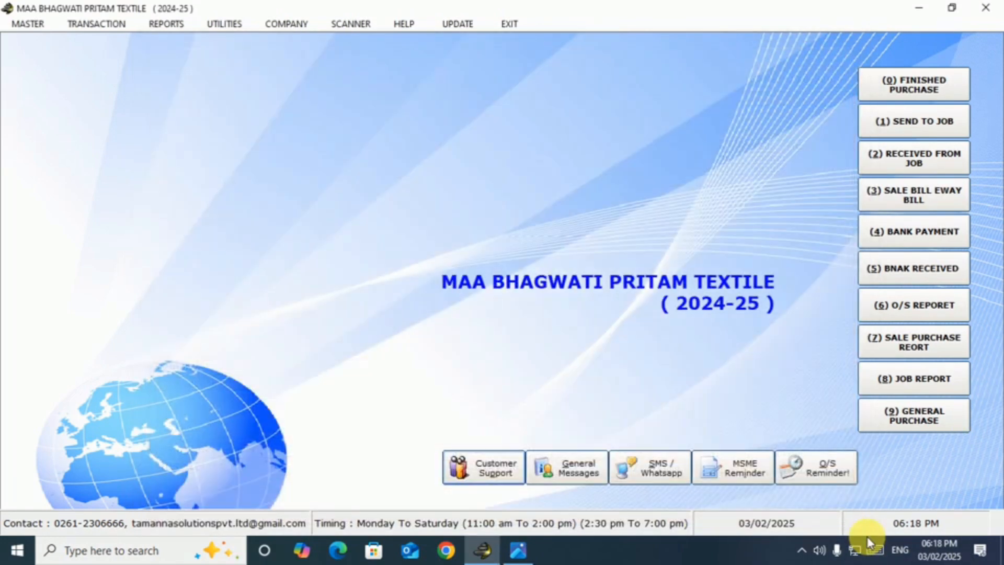
pyautogui.hotkey('alt', 'r')
pyautogui.press('Down')
pyautogui.press('Left')
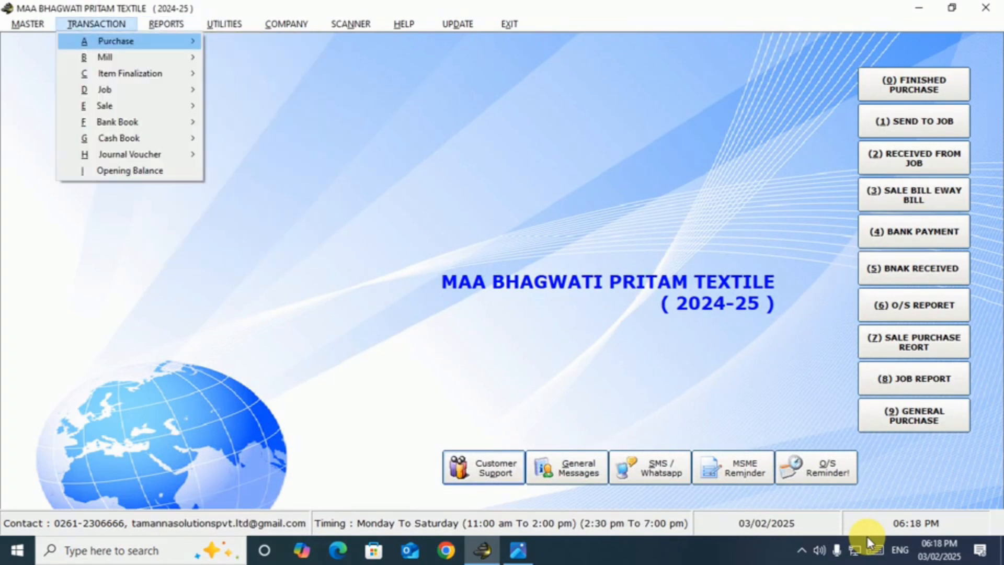
pyautogui.press('Down')
pyautogui.press('Right')
pyautogui.press('Down')
pyautogui.press('Down')
pyautogui.press('Down')
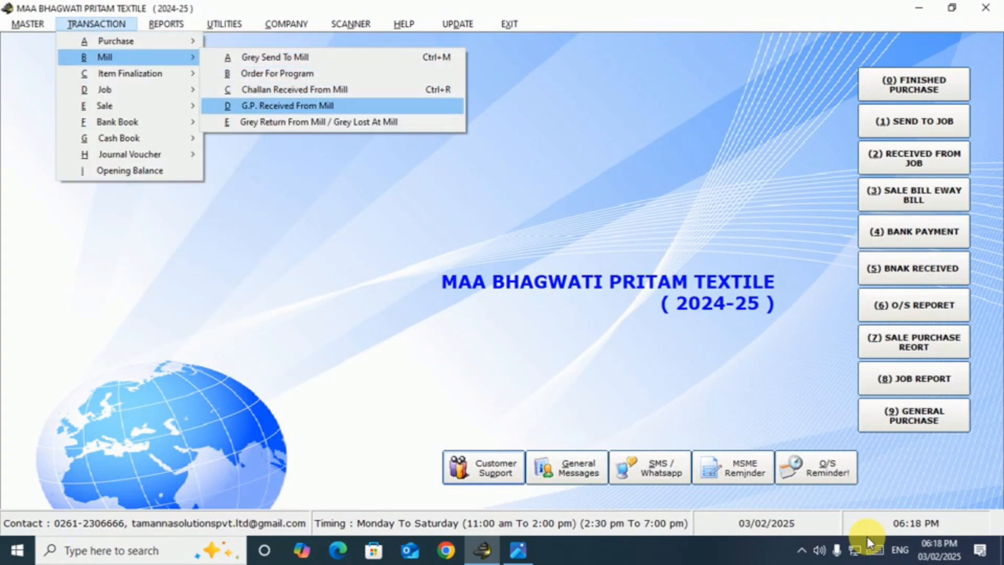
pyautogui.press('Return')
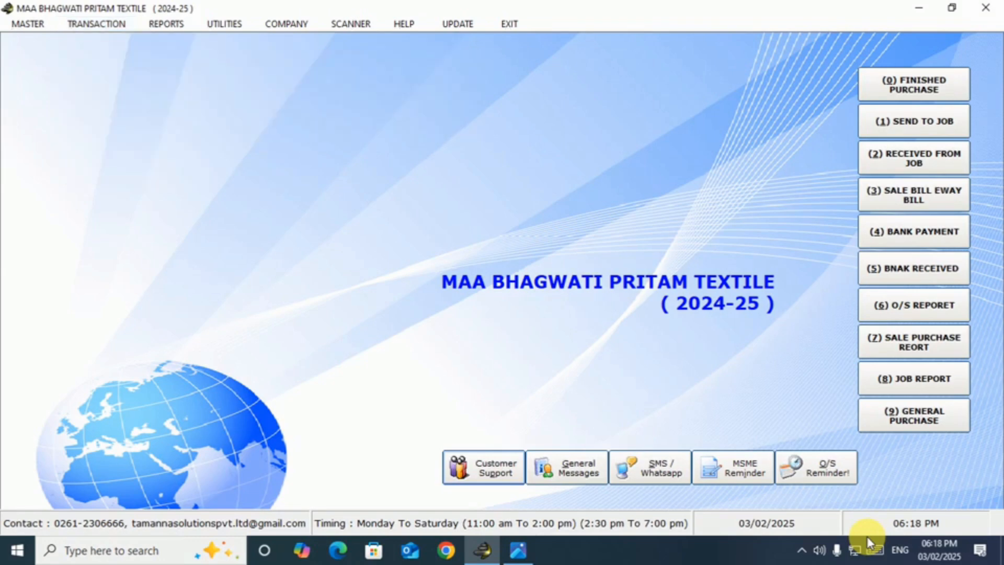
pyautogui.press('Return')
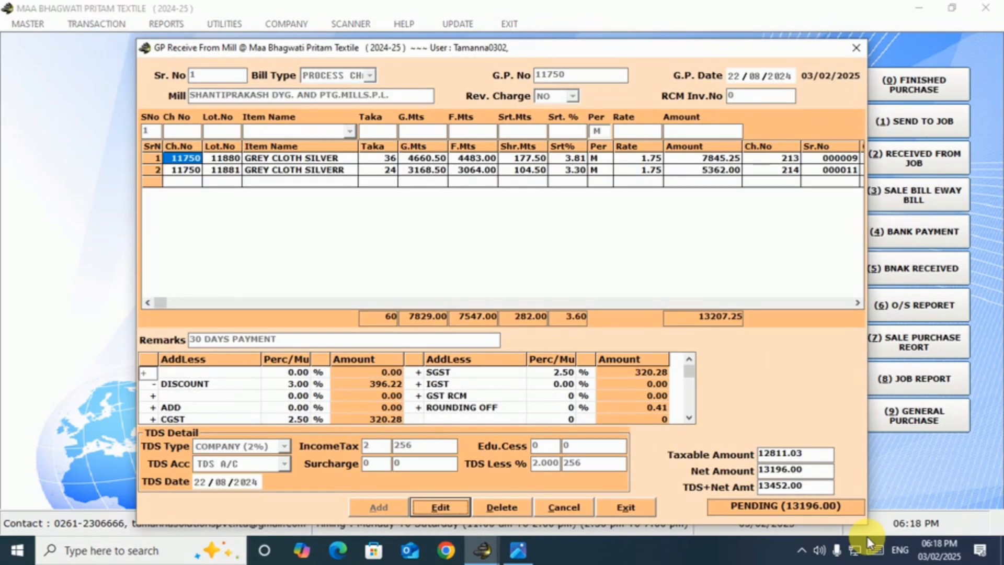
# - Close the G.P. form and show the bill-wise ledger report for SHANTIPRAKASH DYG. AND PTG.MILLS.P.L. for 01/04/2024 to 31/03/2025
pyautogui.press('Escape')
pyautogui.press('Return')
pyautogui.press('Return')
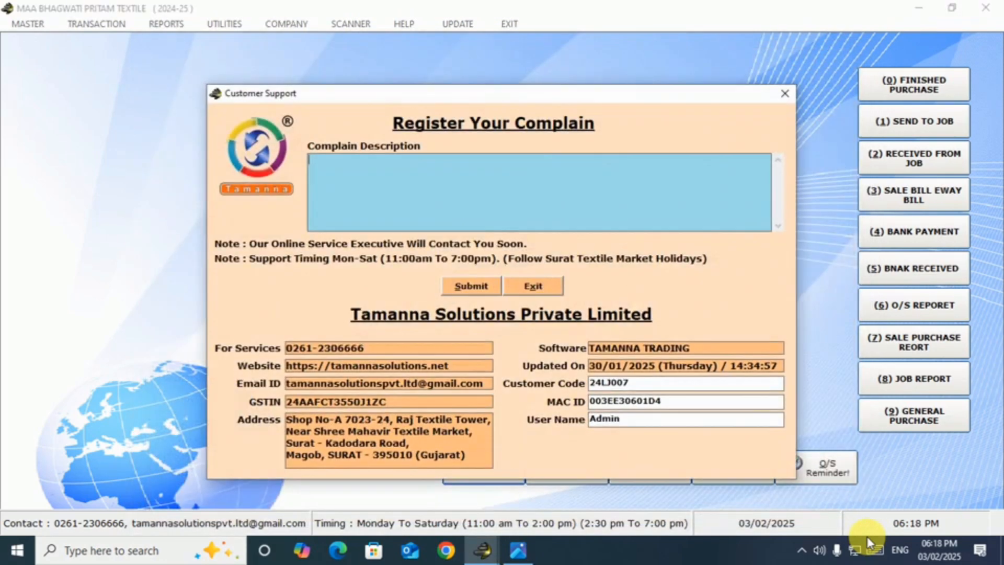
pyautogui.press('Escape')
pyautogui.press('F2')
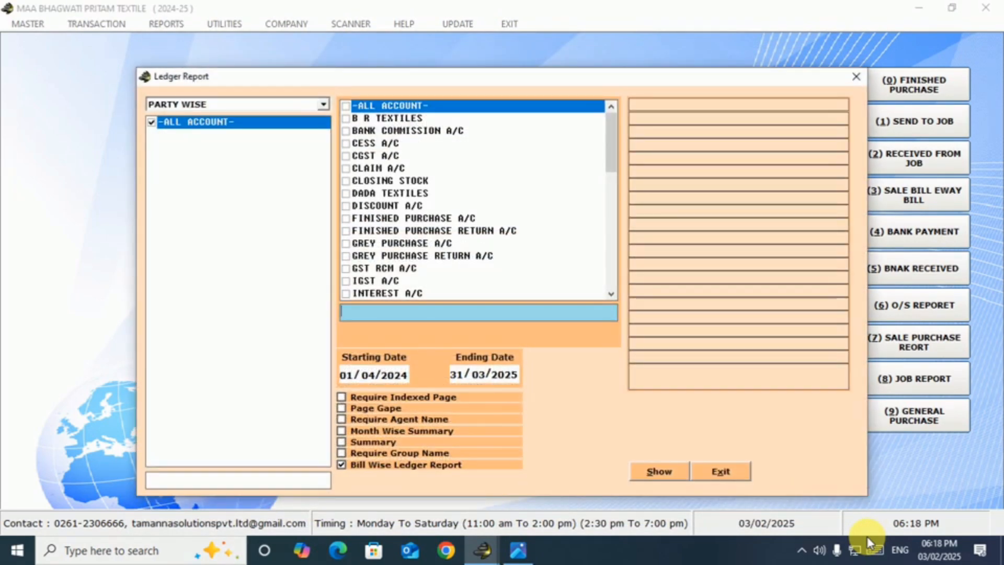
pyautogui.write('SHANTI')
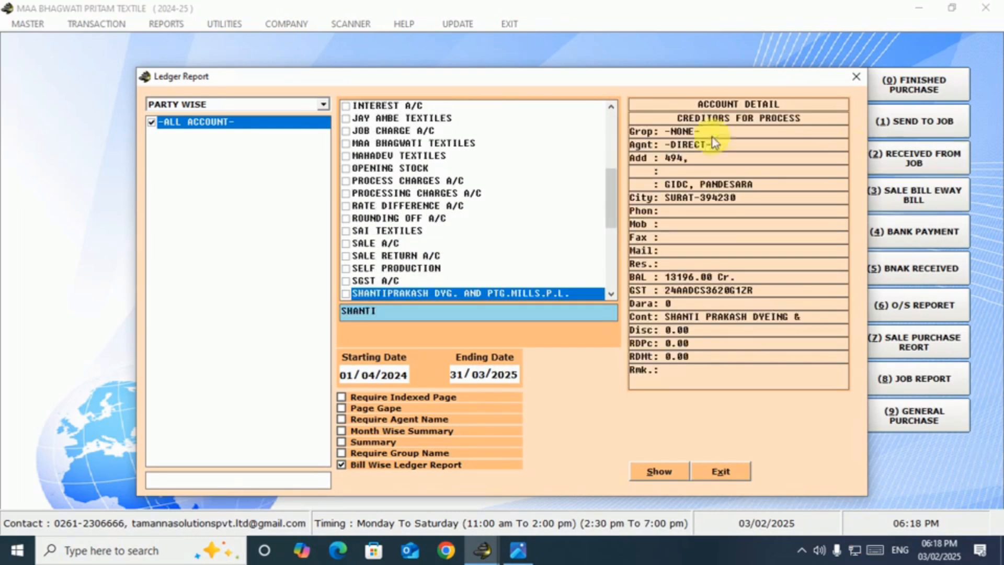
pyautogui.press('Return')
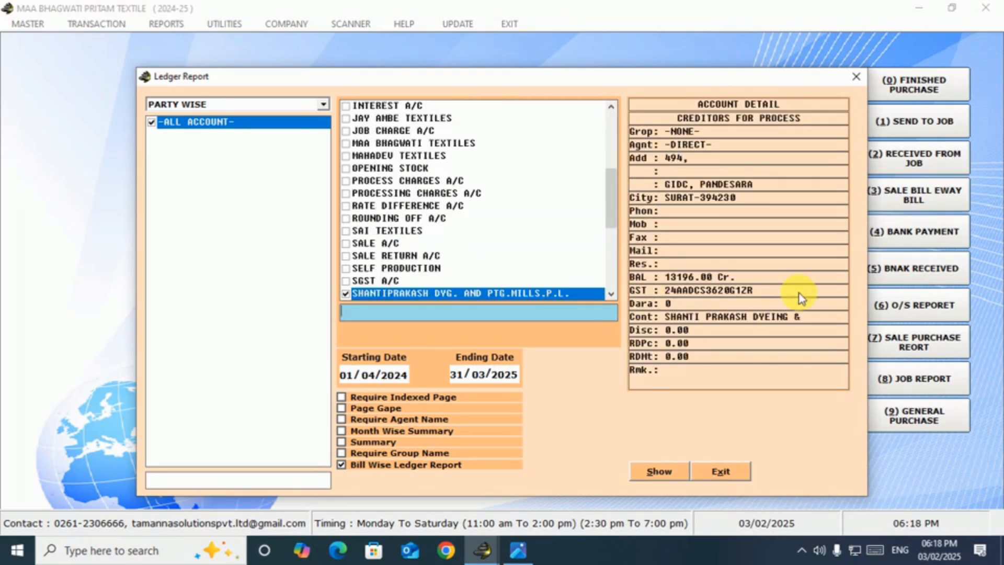
pyautogui.hotkey('alt', 's')
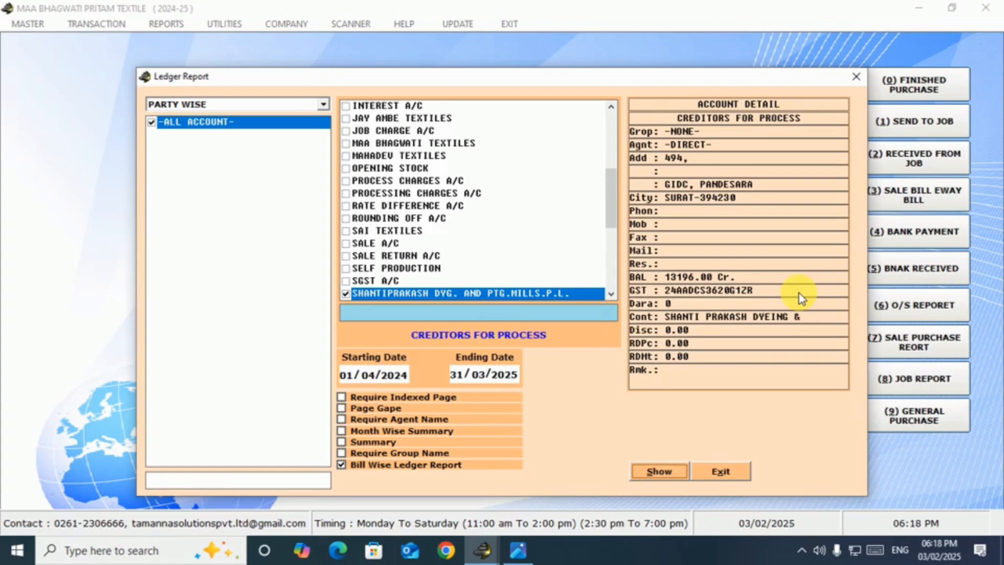
# - Locate the credit amount of the PROCESS CHARGES A/C ledger entry and compare it with the total on invoice image IMG_2366.jpg
pyautogui.press('Down')
pyautogui.press('Down')
pyautogui.press('Down')
pyautogui.press('Down')
pyautogui.press('Right')
pyautogui.press('Down')
pyautogui.press('Right')
pyautogui.press('Right')
pyautogui.press('Right')
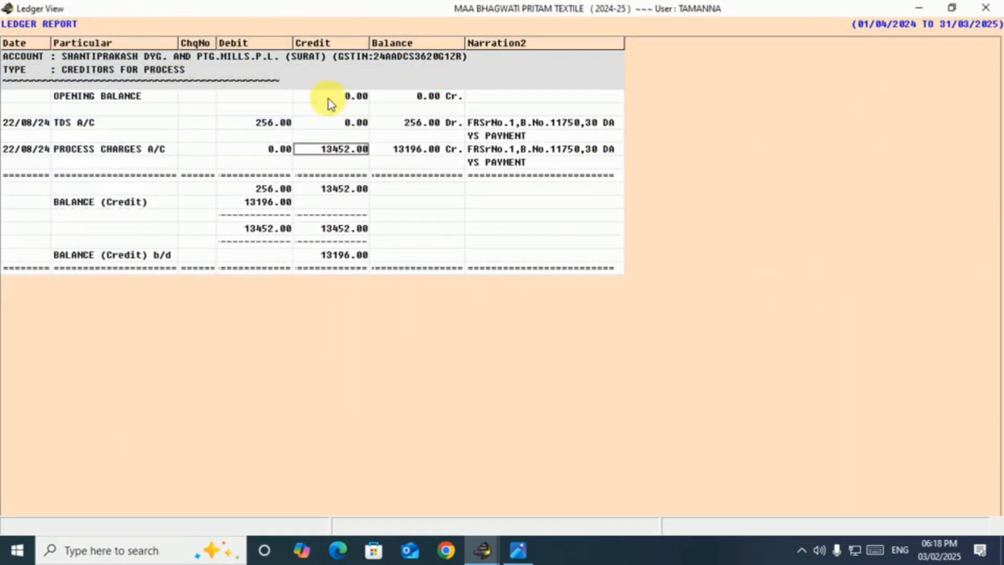
pyautogui.click(513, 554)
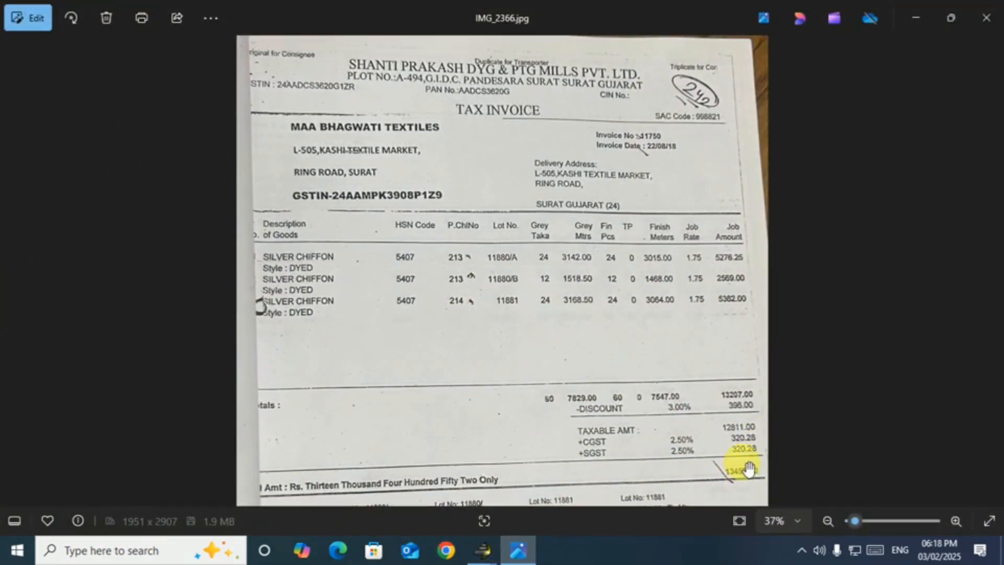
pyautogui.click(518, 550)
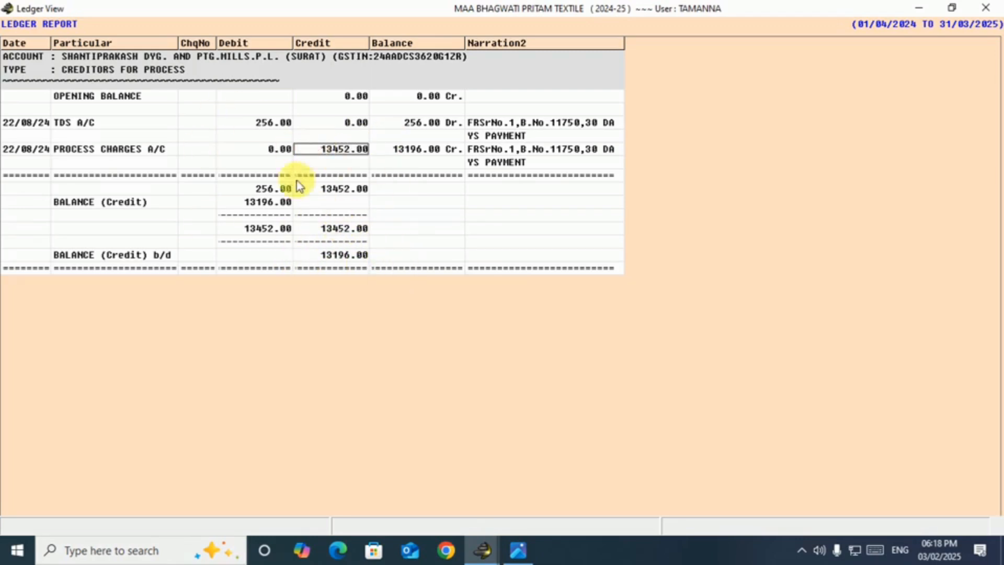
# - View the G.P. voucher behind the PROCESS CHARGES A/C ledger entry, and return to the ERP main window
pyautogui.press('Left')
pyautogui.press('Left')
pyautogui.press('Left')
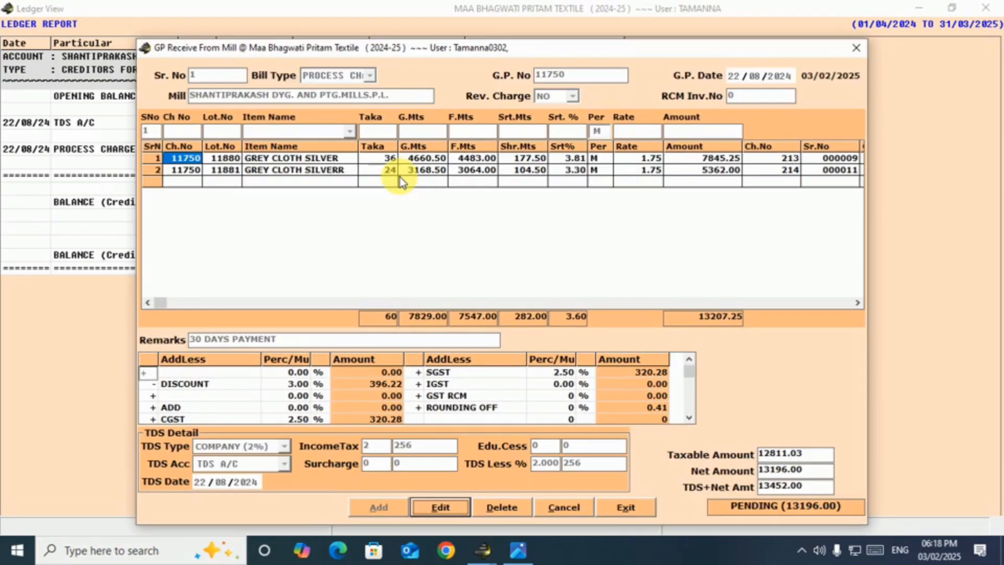
pyautogui.press('Escape')
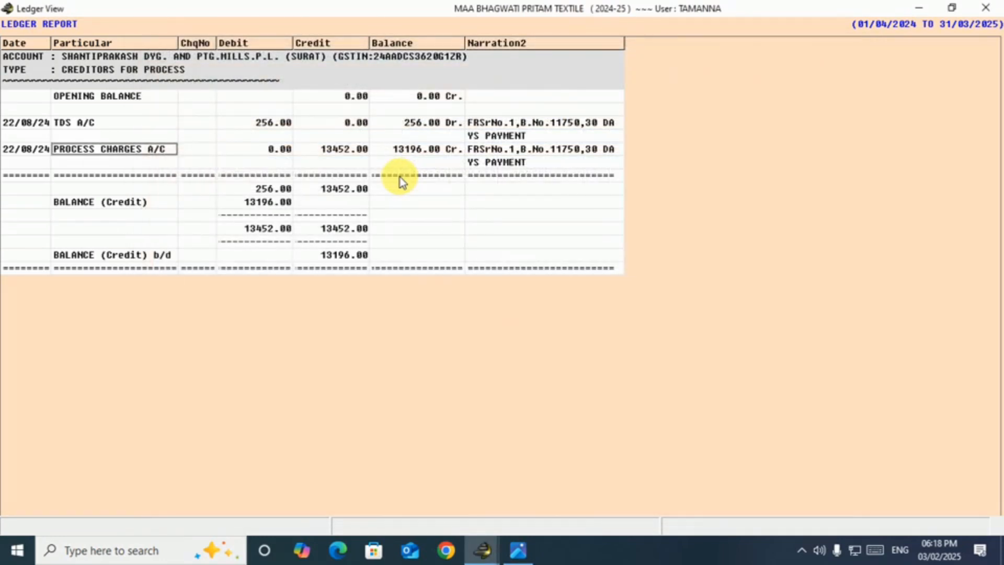
pyautogui.press('Escape')
pyautogui.press('Return')
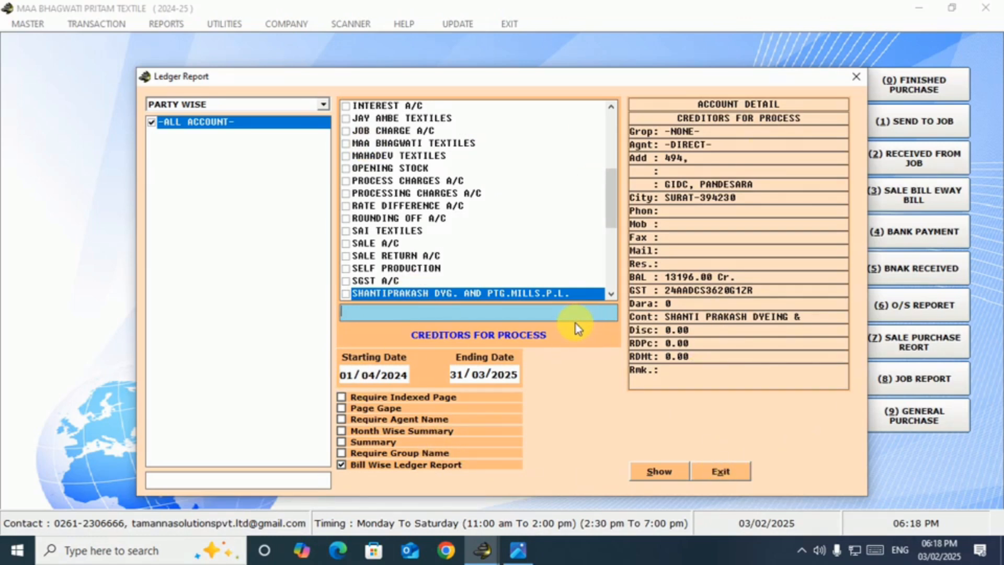
pyautogui.click(707, 470)
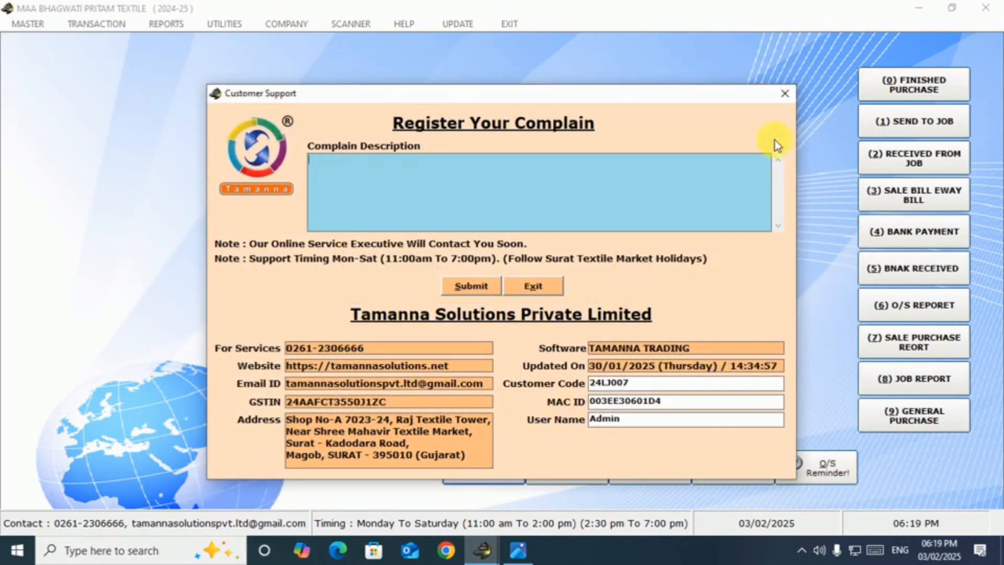
pyautogui.click(784, 93)
pyautogui.click(481, 552)
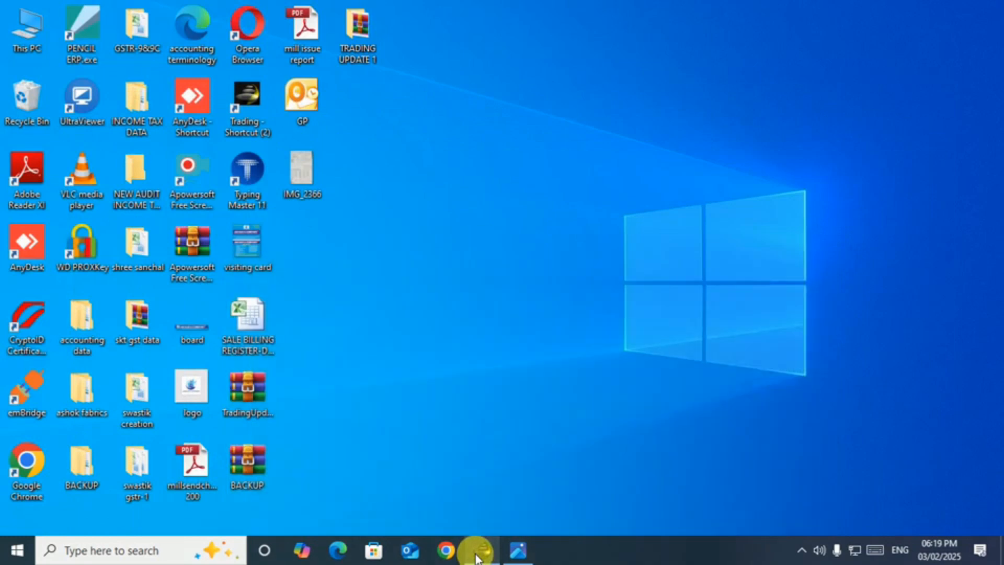
pyautogui.click(481, 554)
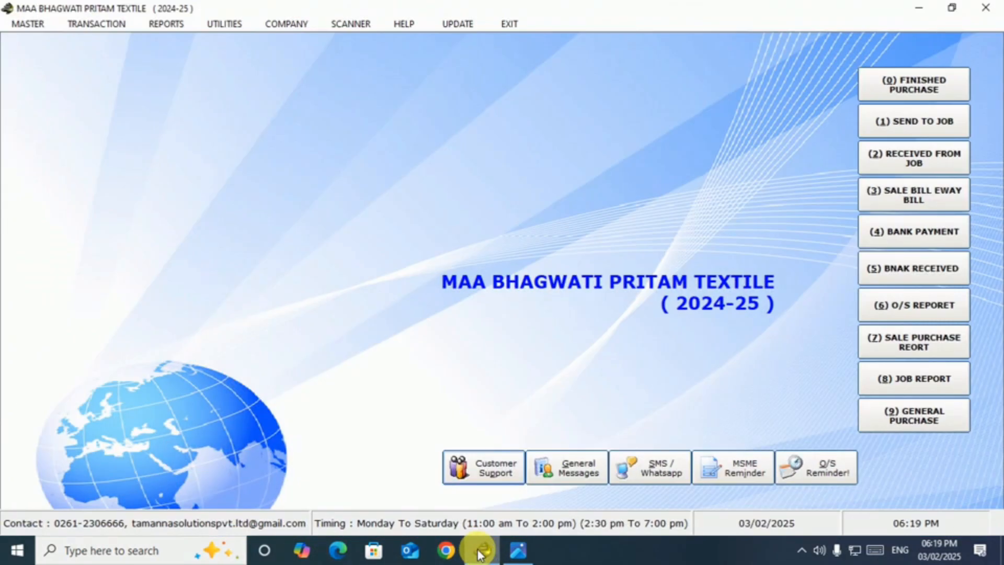
# - Show the Stock As On Date report with ending date 31/03/2025 and no specified yarn, grey or finished rates
pyautogui.hotkey('alt', 'r')
pyautogui.press('Down')
pyautogui.press('Down')
pyautogui.press('Down')
pyautogui.press('Down')
pyautogui.press('Down')
pyautogui.press('Down')
pyautogui.press('Down')
pyautogui.press('Down')
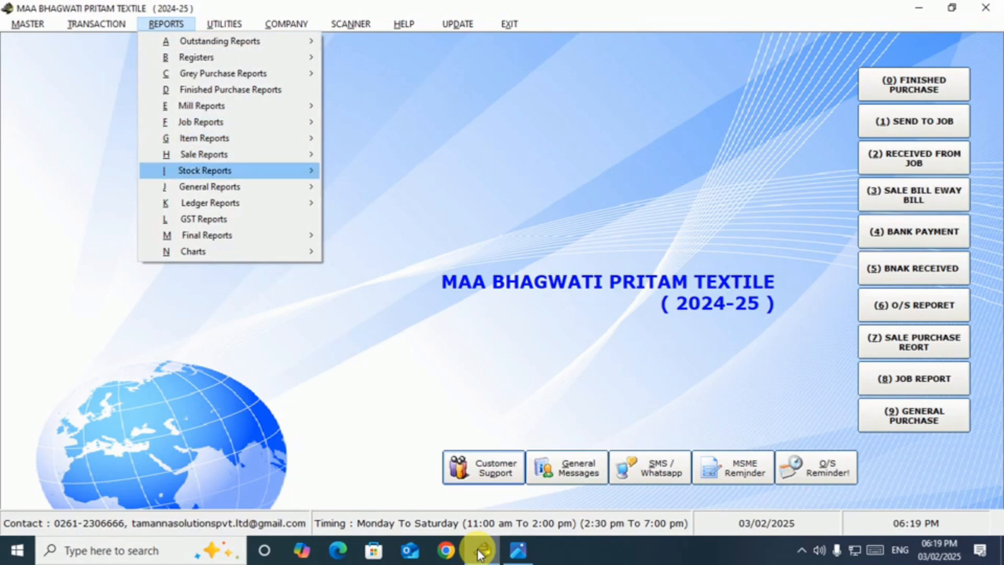
pyautogui.press('Return')
pyautogui.press('Return')
pyautogui.press('Return')
pyautogui.press('Return')
pyautogui.press('Return')
pyautogui.press('Return')
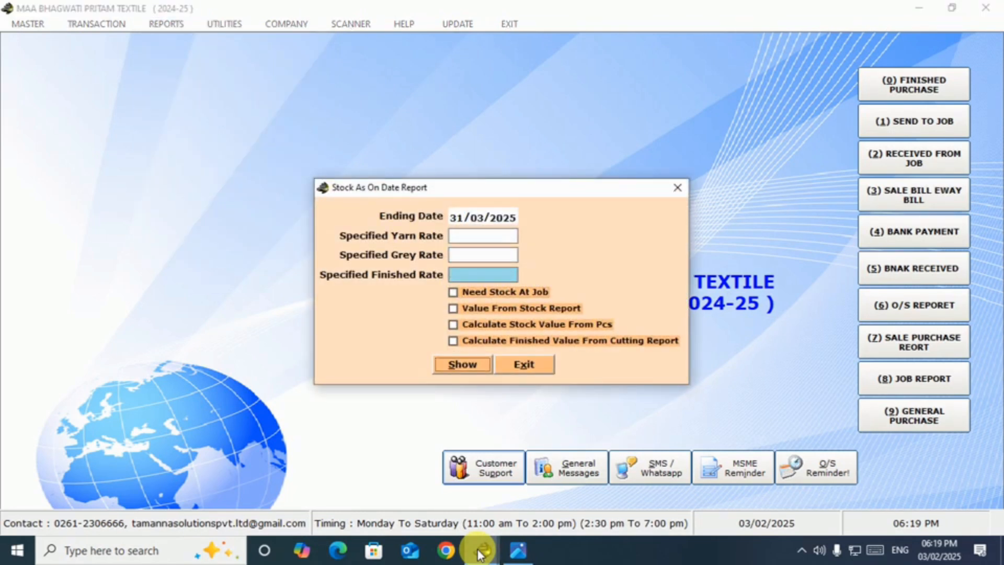
pyautogui.press('Return')
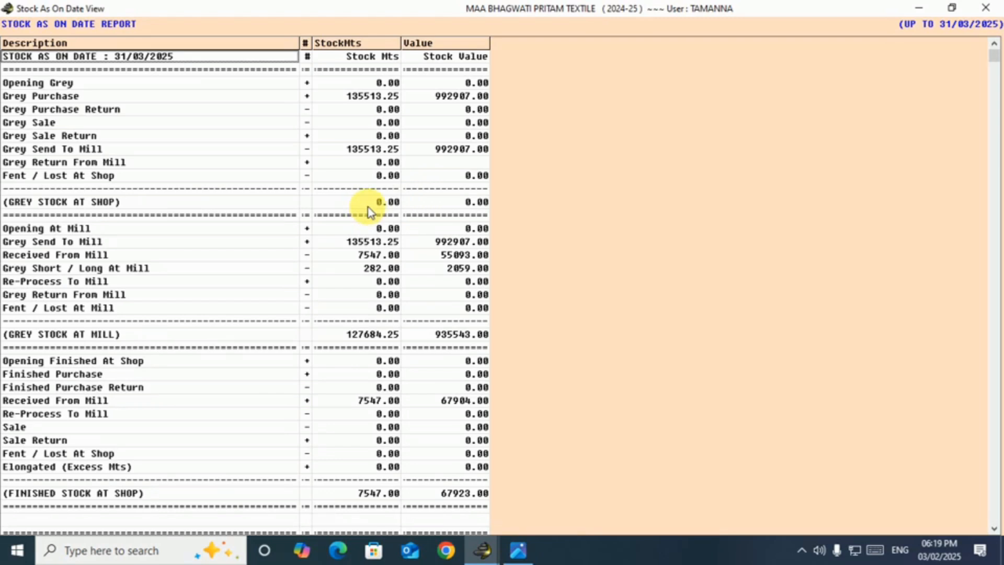
# - Examine the Grey Send To Mill, Received From Mill and Grey Short / Long At Mill metres against the invoice image
pyautogui.click(358, 241)
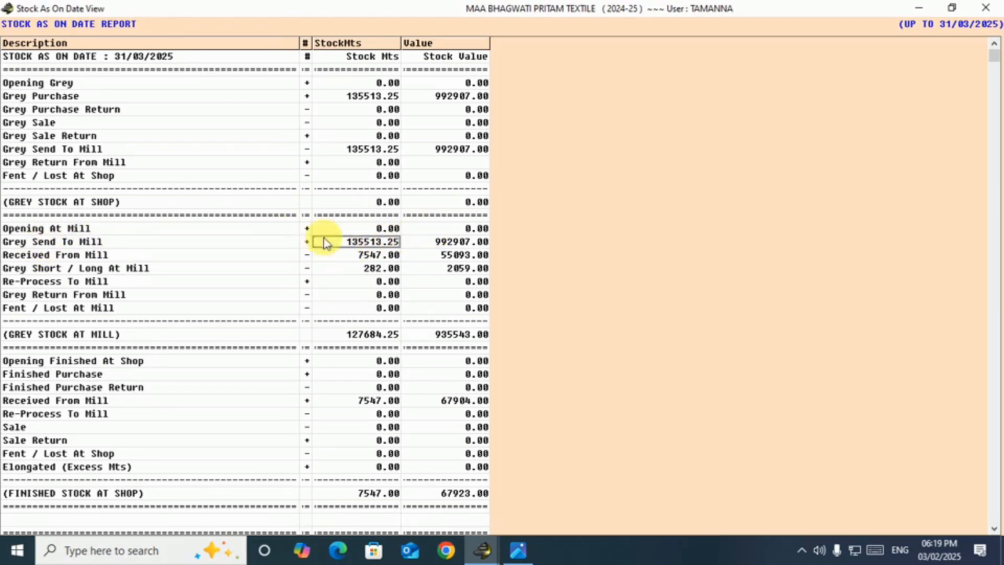
pyautogui.click(73, 255)
pyautogui.click(357, 257)
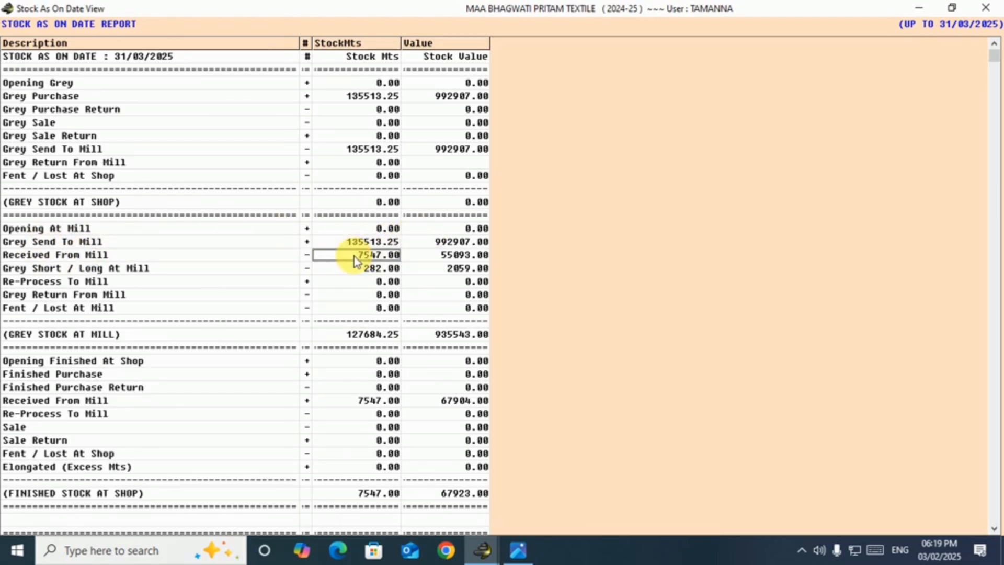
pyautogui.click(517, 549)
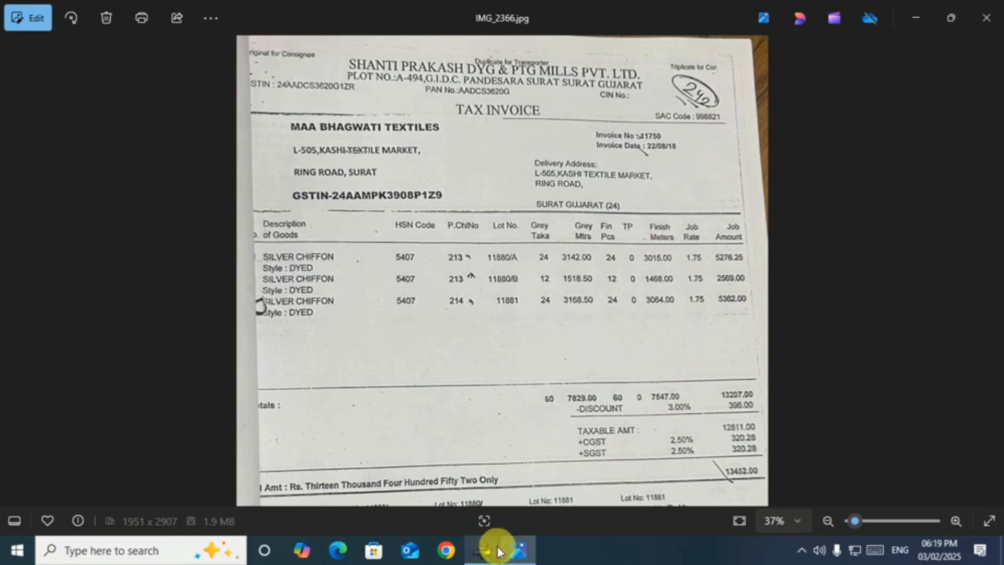
pyautogui.click(516, 549)
pyautogui.click(372, 269)
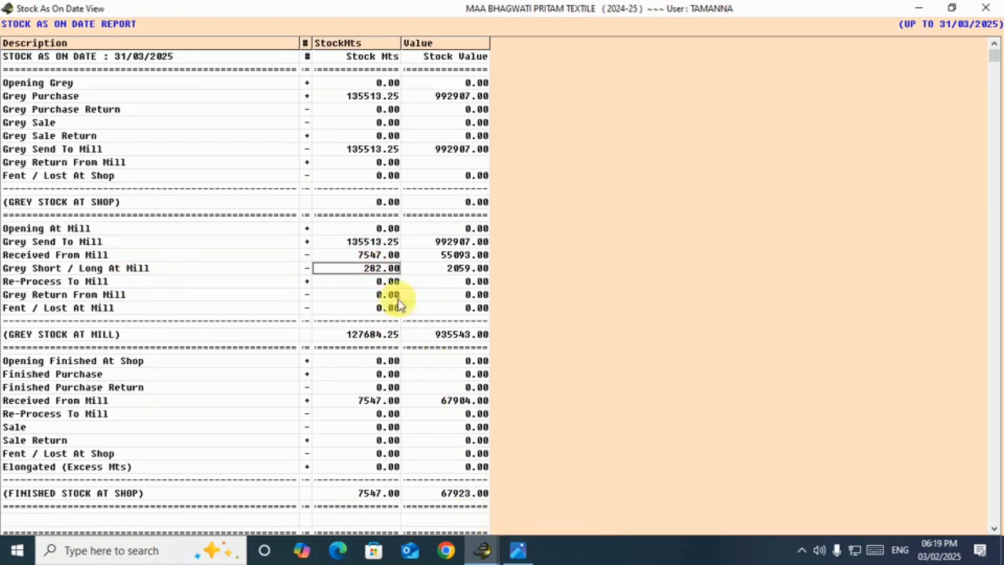
pyautogui.click(518, 549)
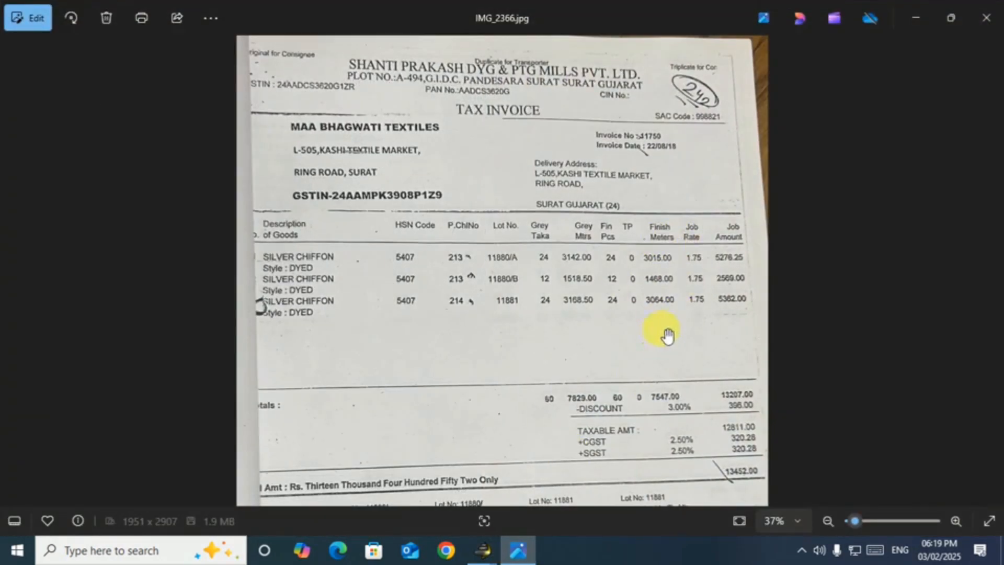
# - Return to the ERP main window, open Challan Received From Mill and view challan 11750 to check its shortage metres
pyautogui.moveTo(491, 558)
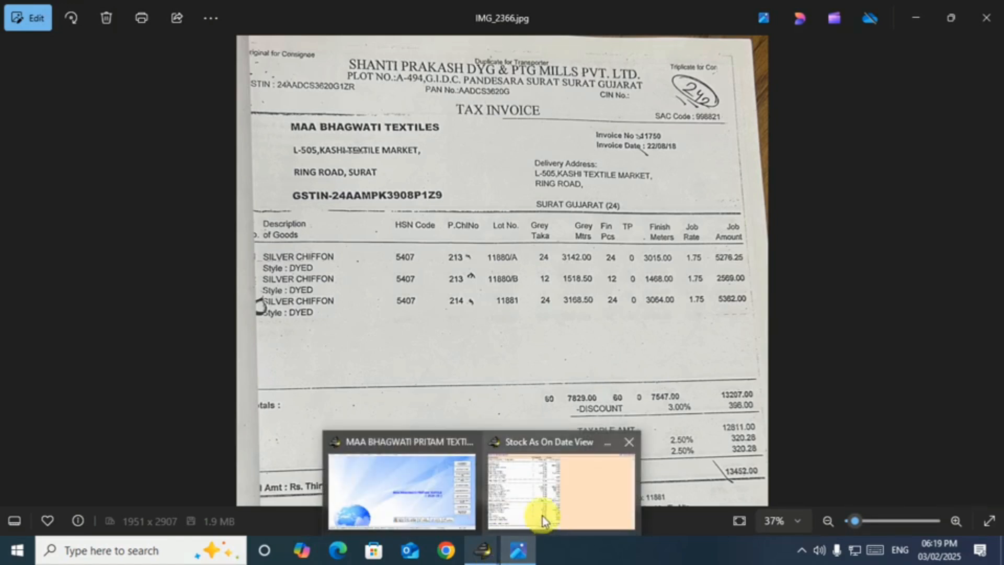
pyautogui.click(441, 509)
pyautogui.hotkey('alt', 't')
pyautogui.press('Down')
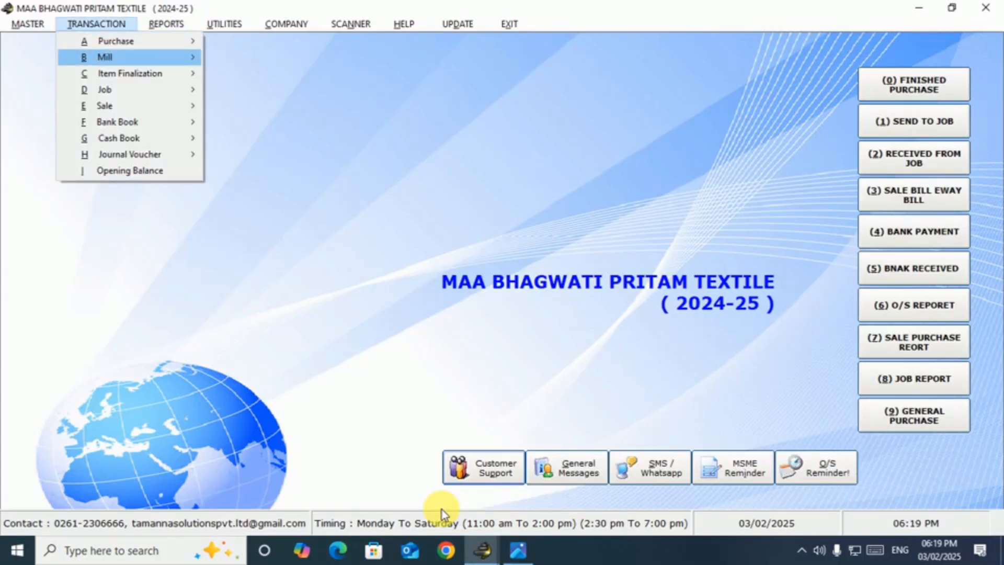
pyautogui.press('Down')
pyautogui.press('Down')
pyautogui.press('Right')
pyautogui.press('Left')
pyautogui.press('Up')
pyautogui.press('Up')
pyautogui.press('Right')
pyautogui.press('Down')
pyautogui.press('Down')
pyautogui.press('Return')
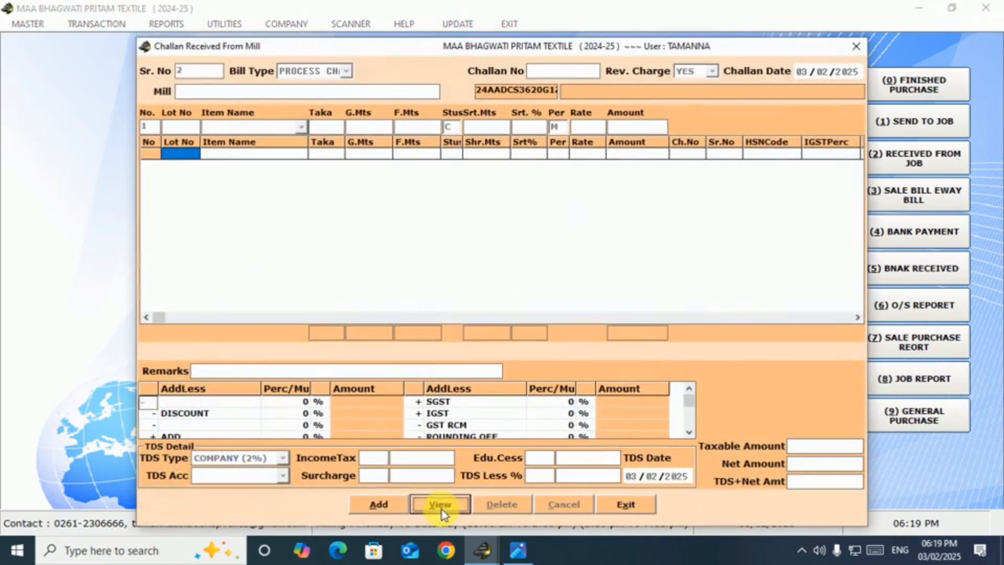
pyautogui.press('Return')
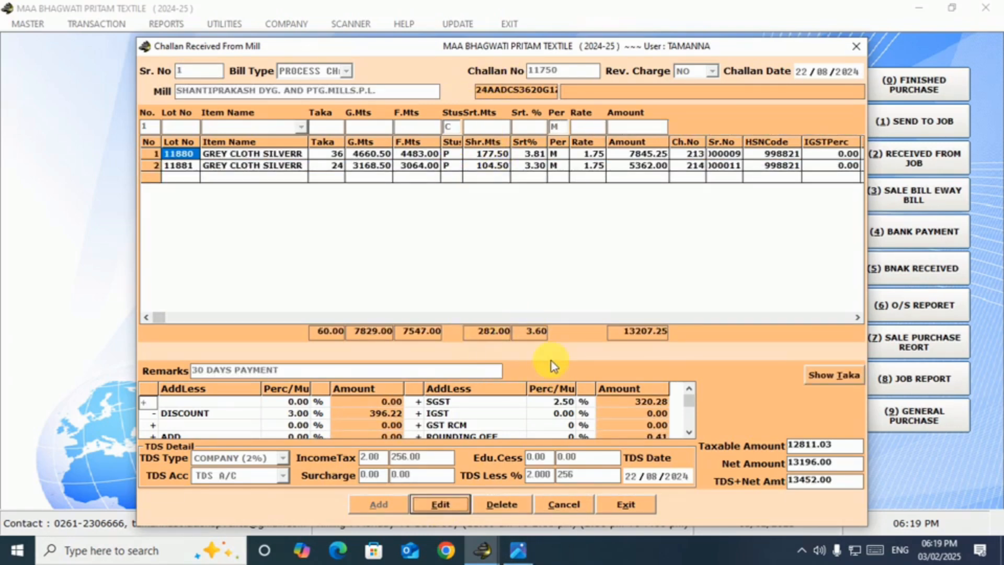
# - Switch back to the stock report and examine both Received From Mill rows and the stock summary at its end
pyautogui.hotkey('alt', 'Tab')
pyautogui.hotkey('alt', 'Tab')
pyautogui.hotkey('alt', 'Tab')
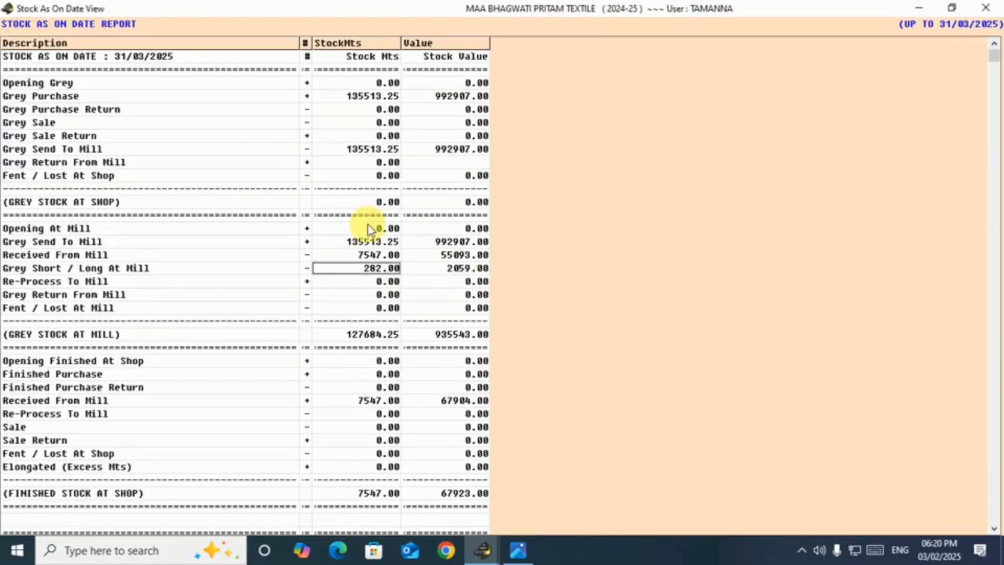
pyautogui.click(361, 256)
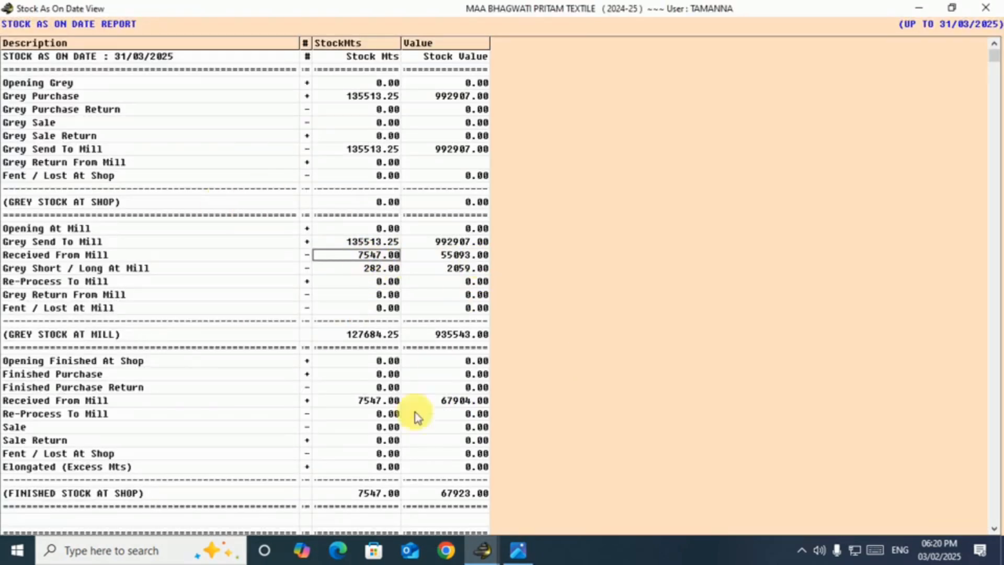
pyautogui.click(361, 401)
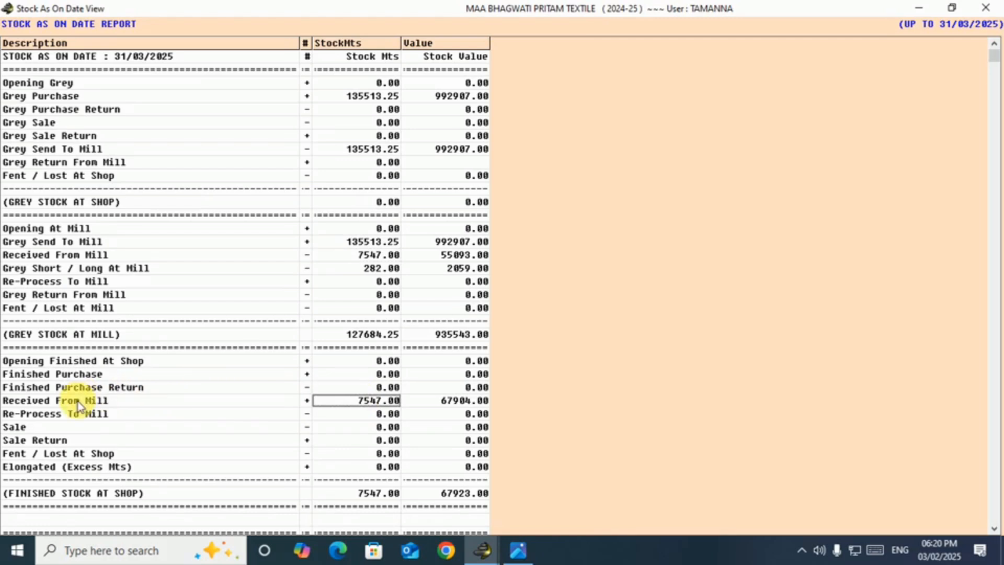
pyautogui.press('pagedown')
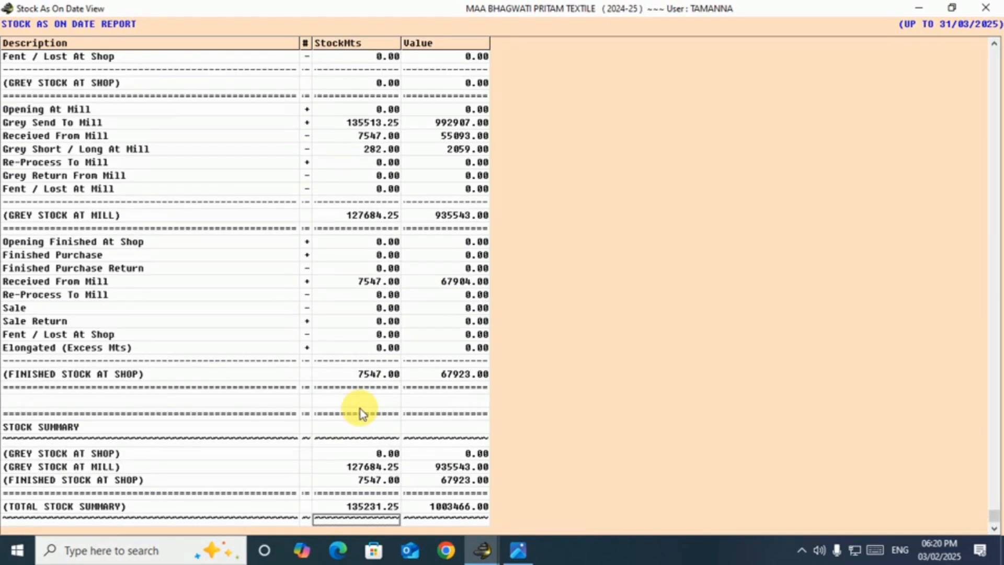
# - Examine the mill grey stock, shop finished stock and total stock rows in the stock summary, and close the report
pyautogui.press('Up')
pyautogui.press('Up')
pyautogui.press('Down')
pyautogui.press('Right')
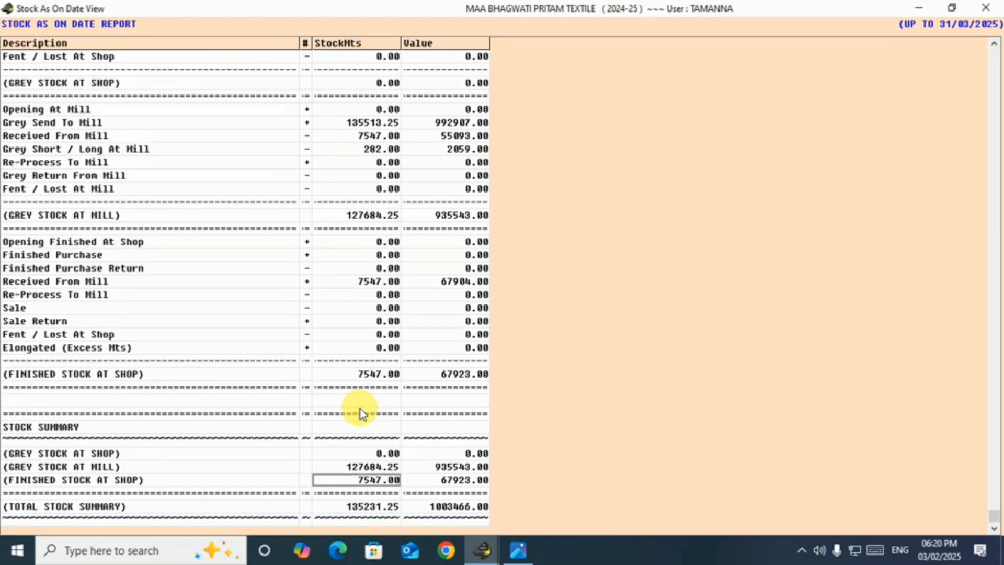
pyautogui.press('Left')
pyautogui.press('Down')
pyautogui.press('Down')
pyautogui.press('Down')
pyautogui.press('Up')
pyautogui.press('Up')
pyautogui.press('Up')
pyautogui.press('Up')
pyautogui.press('Down')
pyautogui.press('Up')
pyautogui.press('Down')
pyautogui.press('Up')
pyautogui.press('Down')
pyautogui.press('Up')
pyautogui.press('Up')
pyautogui.press('Down')
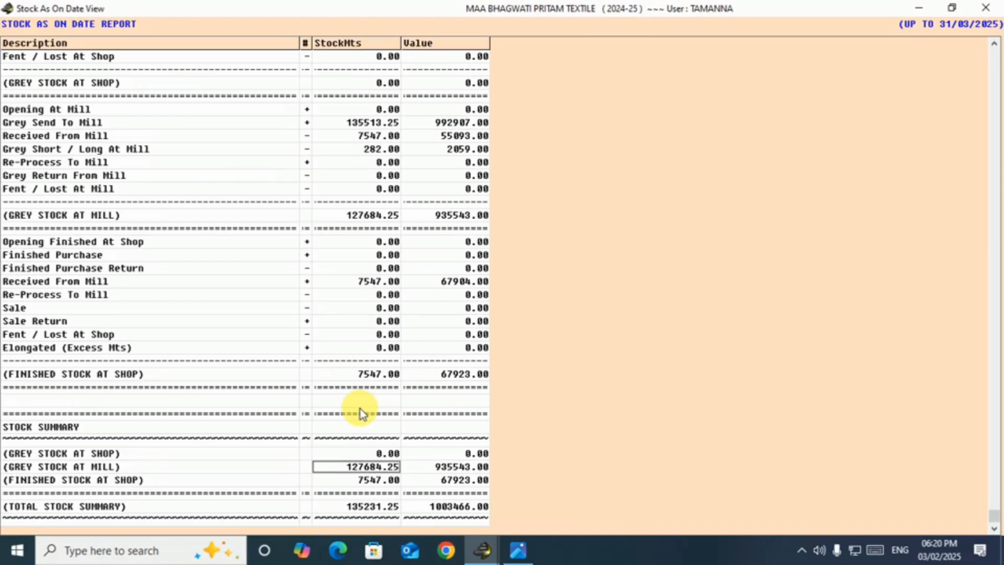
pyautogui.press('Down')
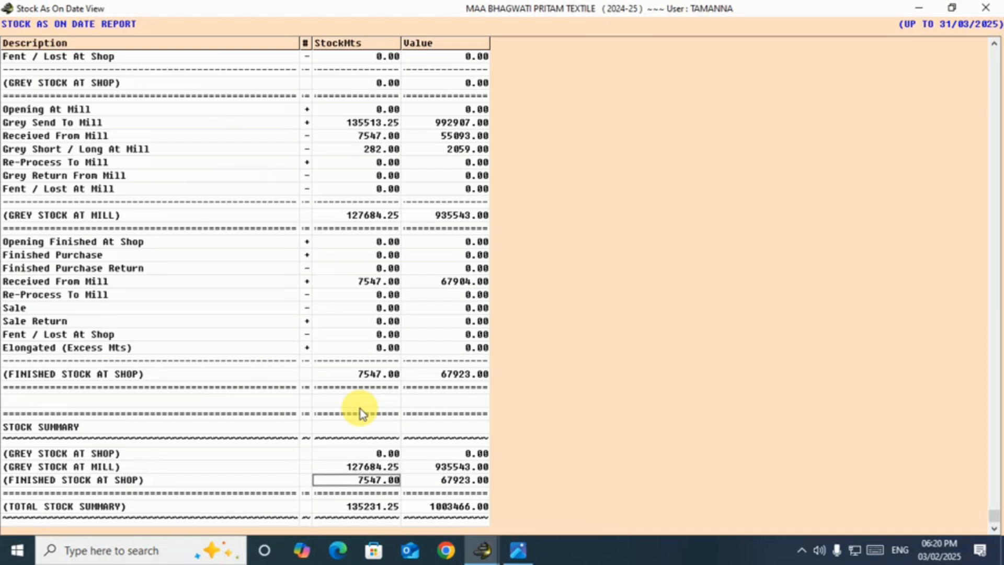
pyautogui.press('Down')
pyautogui.press('Down')
pyautogui.press('Escape')
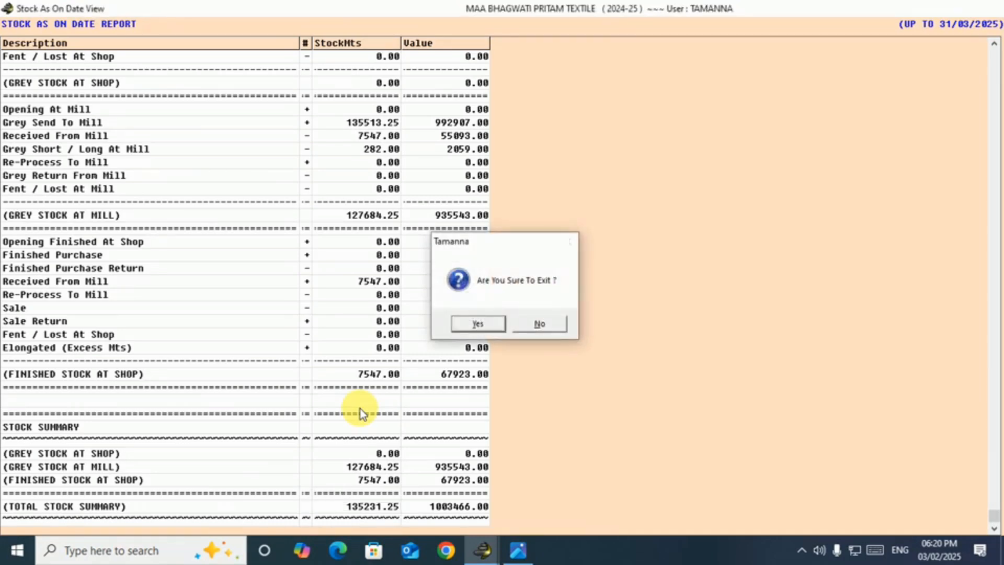
pyautogui.press('Return')
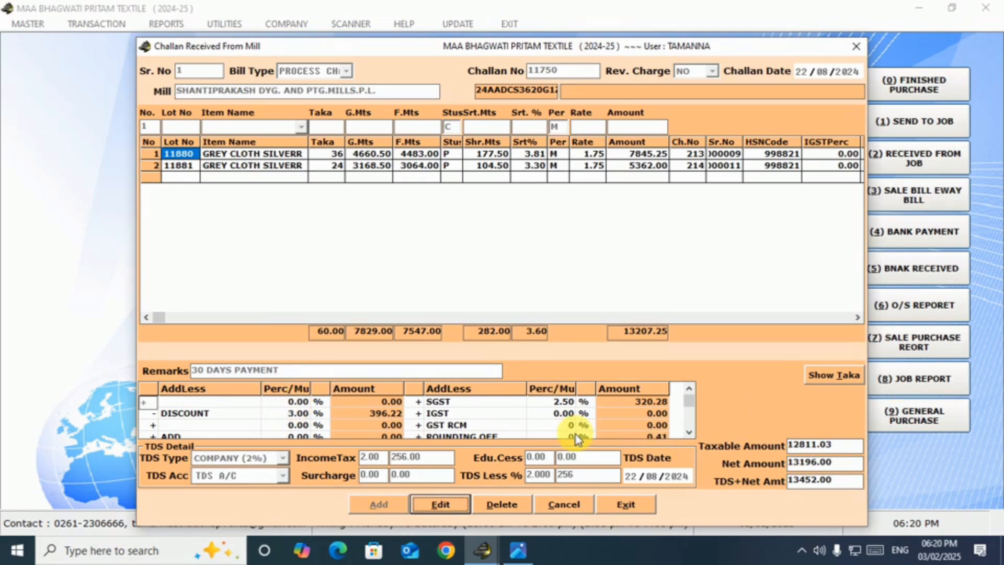
# - Return to the ERP main window and show the Stock As On Date report again with ending date 31/03/2025
pyautogui.click(482, 550)
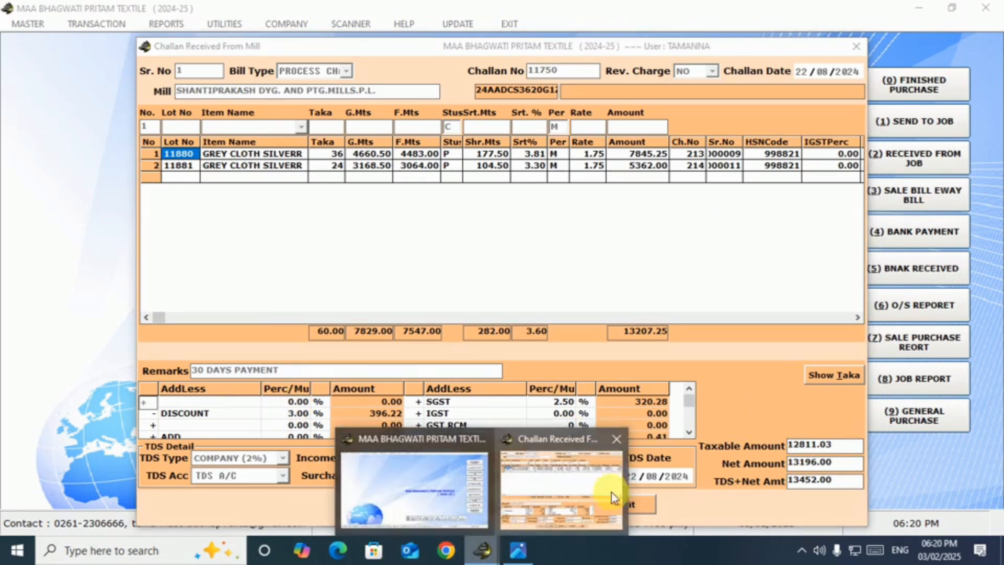
pyautogui.click(566, 488)
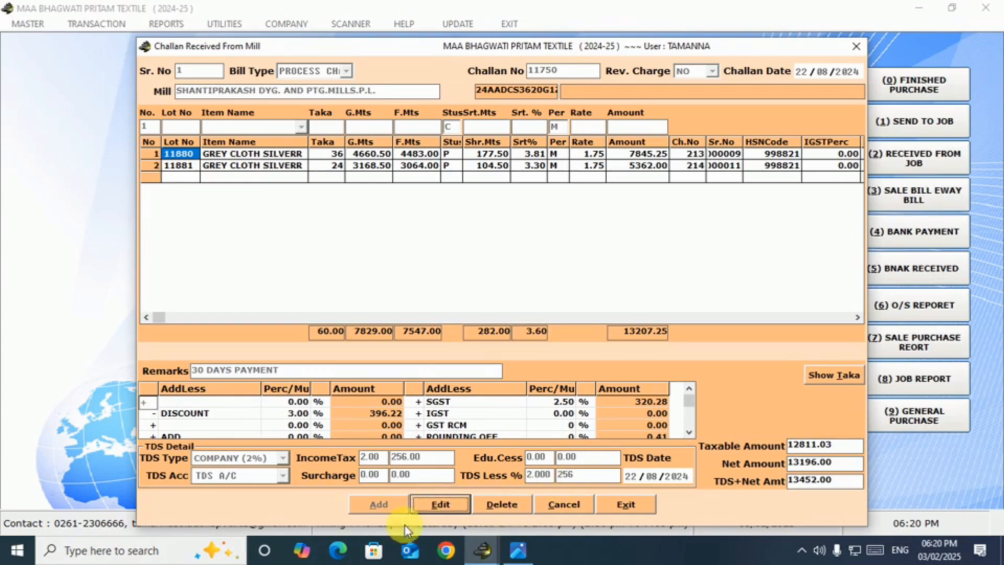
pyautogui.click(480, 552)
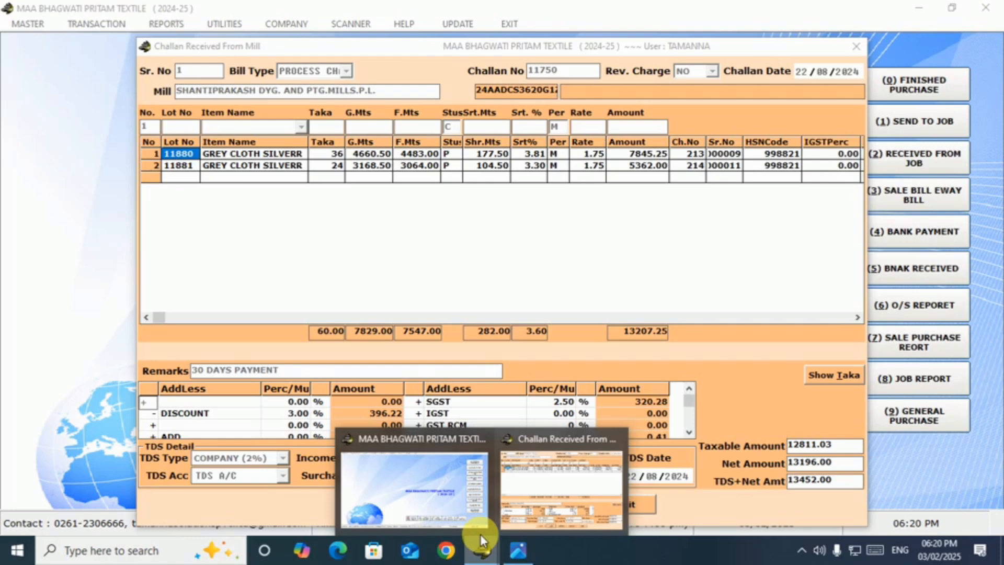
pyautogui.hotkey('alt', 'Tab')
pyautogui.hotkey('alt', 'r')
pyautogui.press('Up')
pyautogui.press('Up')
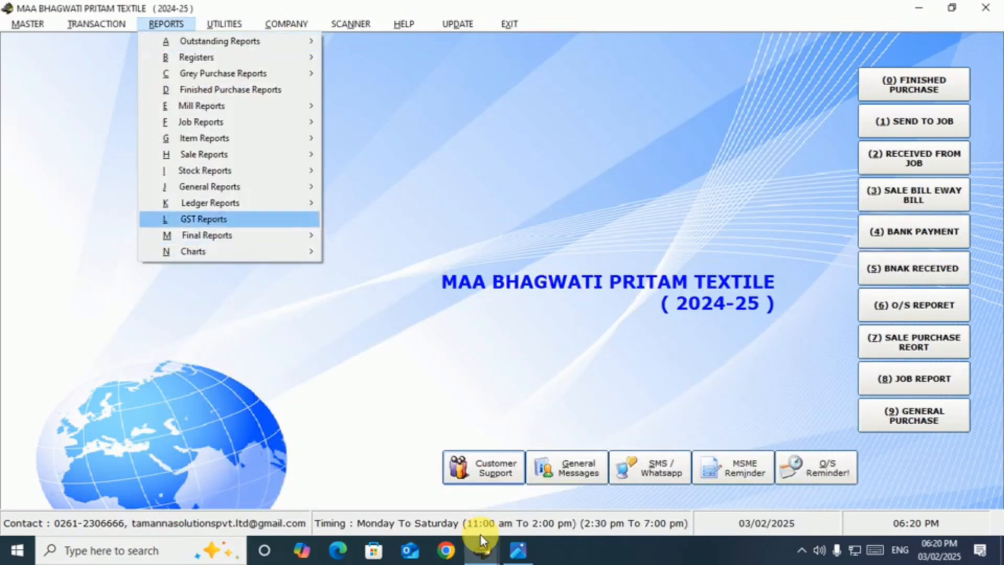
pyautogui.press('Up')
pyautogui.press('Up')
pyautogui.press('Up')
pyautogui.press('Up')
pyautogui.press('Right')
pyautogui.press('Return')
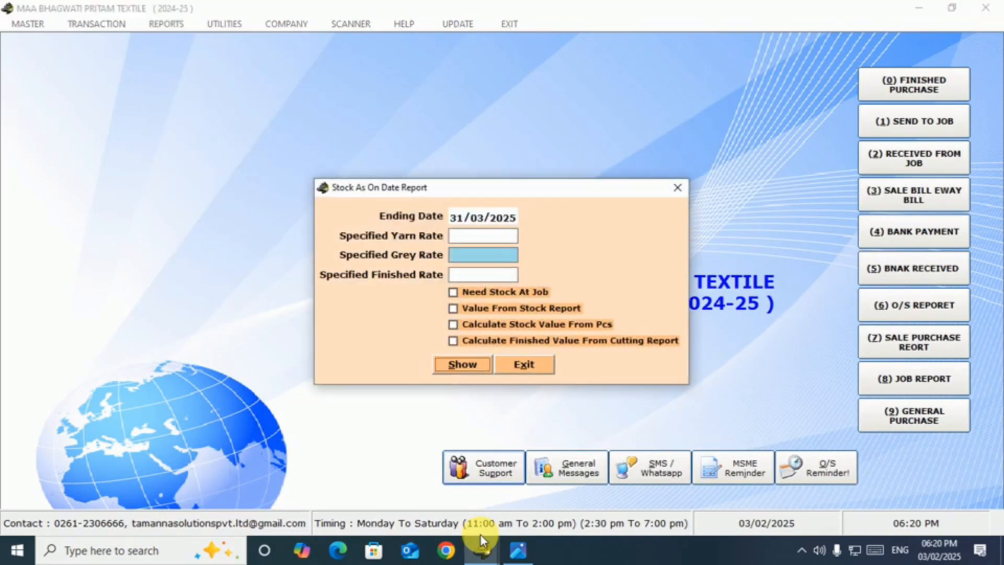
pyautogui.press('Return')
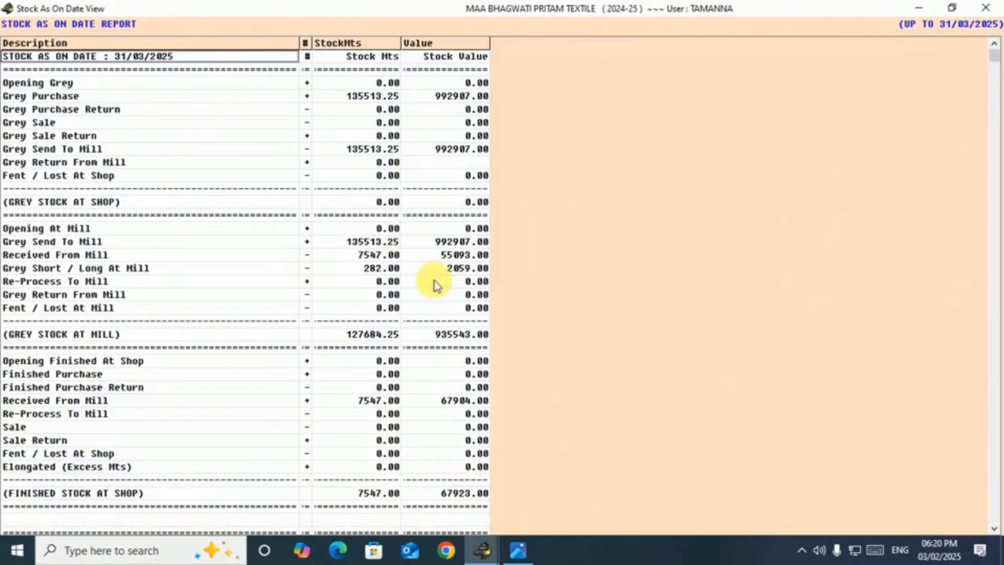
# - Check the stock metres of Grey Stock At Mill and Finished Stock At Shop in the report
pyautogui.click(92, 336)
pyautogui.click(360, 337)
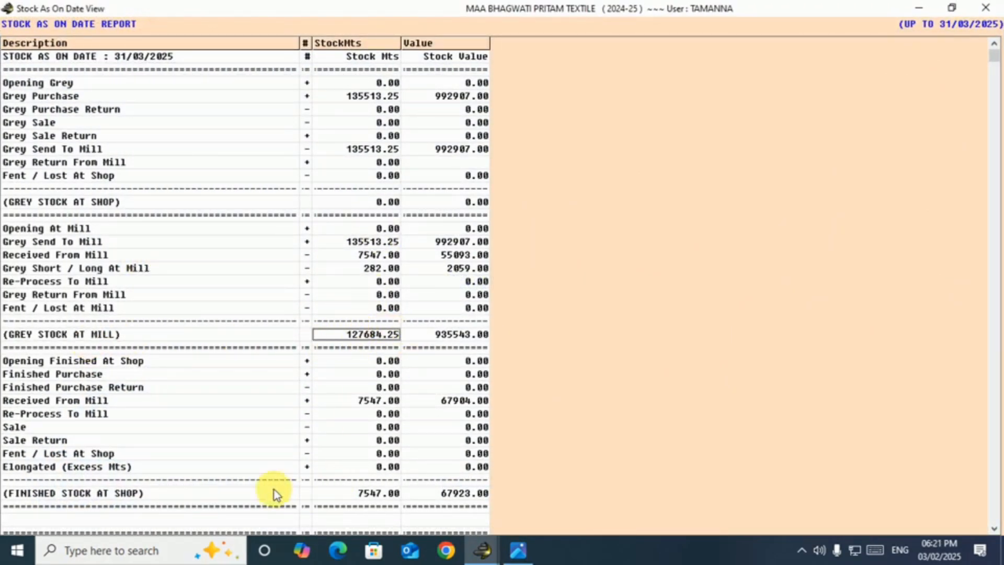
pyautogui.click(348, 495)
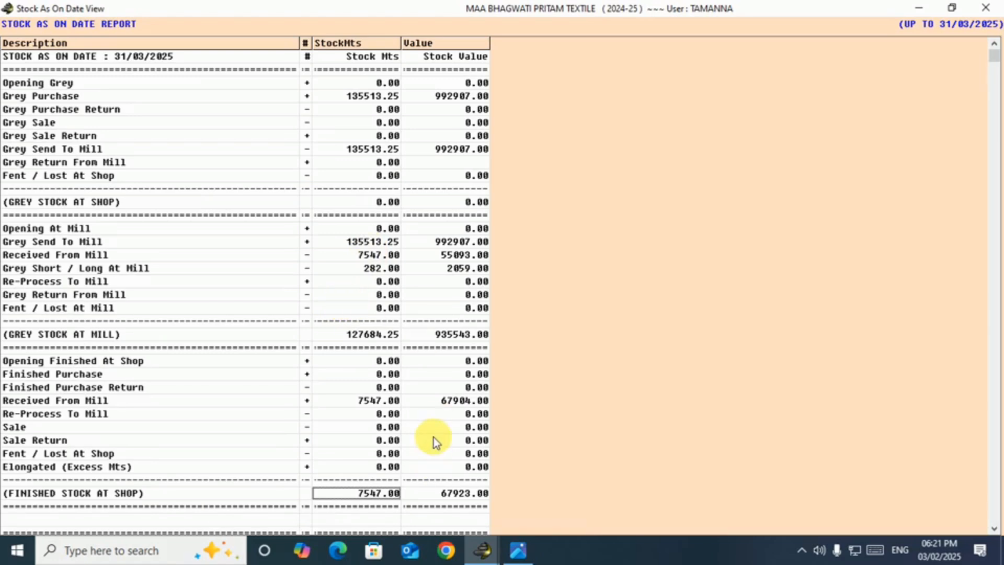
# - Close the stock report with its options dialog and exit the Challan Received From Mill window
pyautogui.press('Escape')
pyautogui.press('Return')
pyautogui.press('F1')
pyautogui.press('Escape')
pyautogui.hotkey('alt', 'Tab')
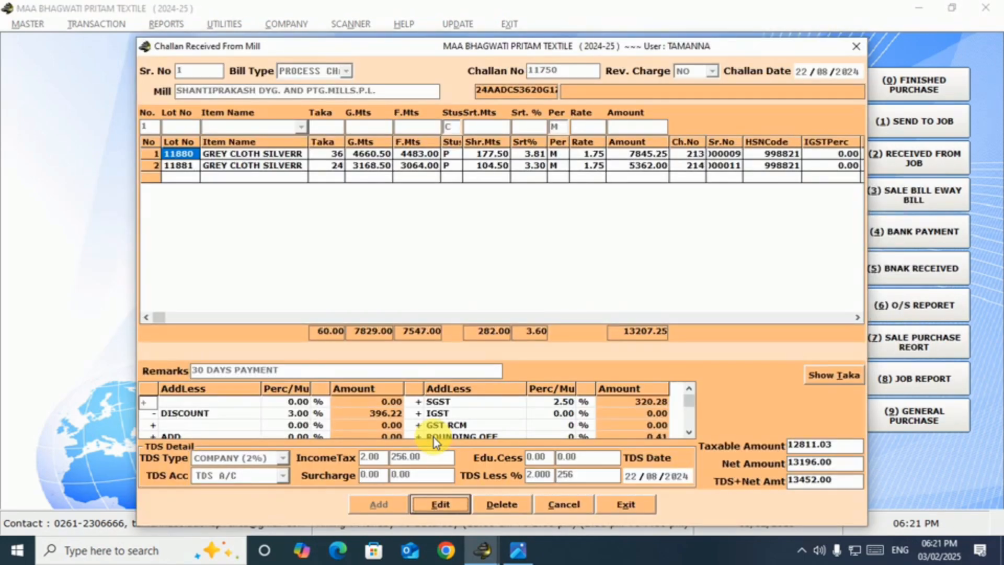
pyautogui.press('Escape')
pyautogui.press('Return')
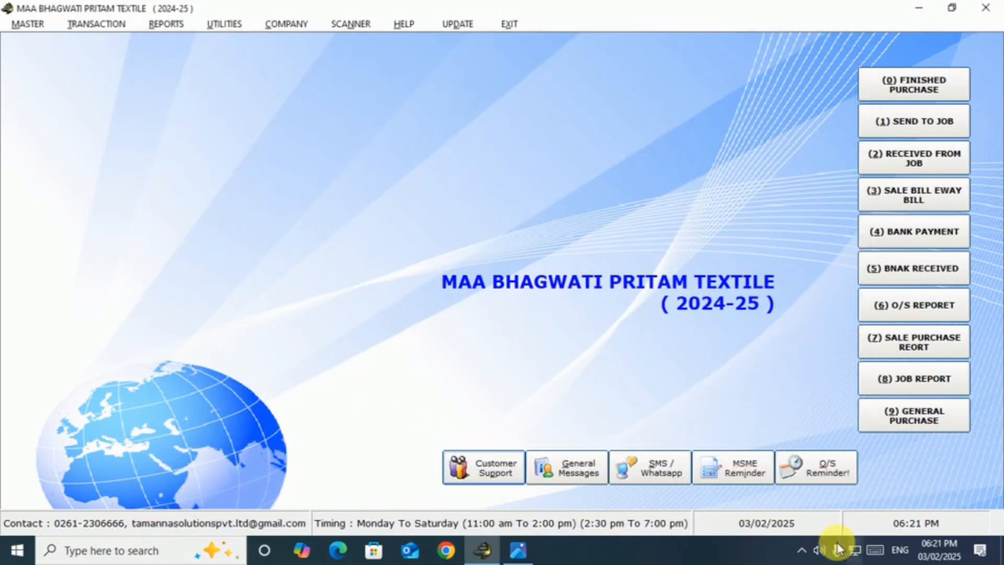
pyautogui.click(801, 550)
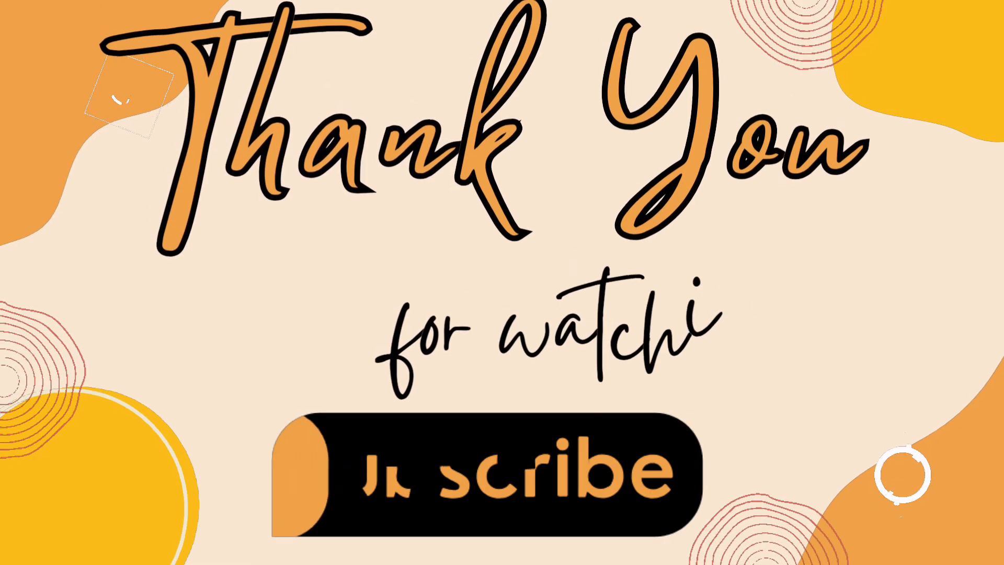